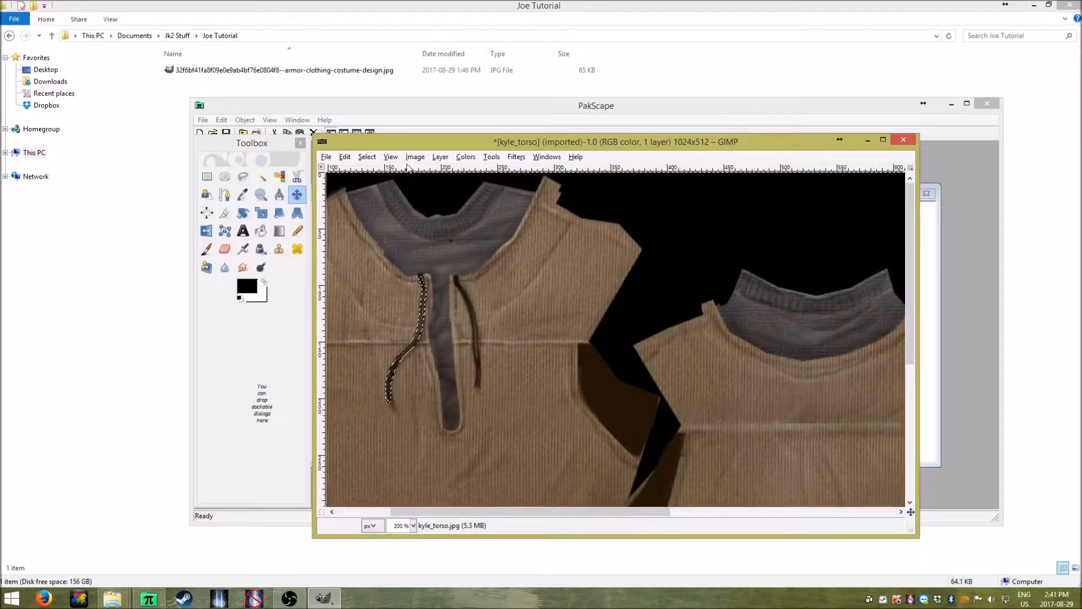
Crop the image to a narrow strip around the left drawstring, about 38 by 131 pixels
left_click(232, 141)
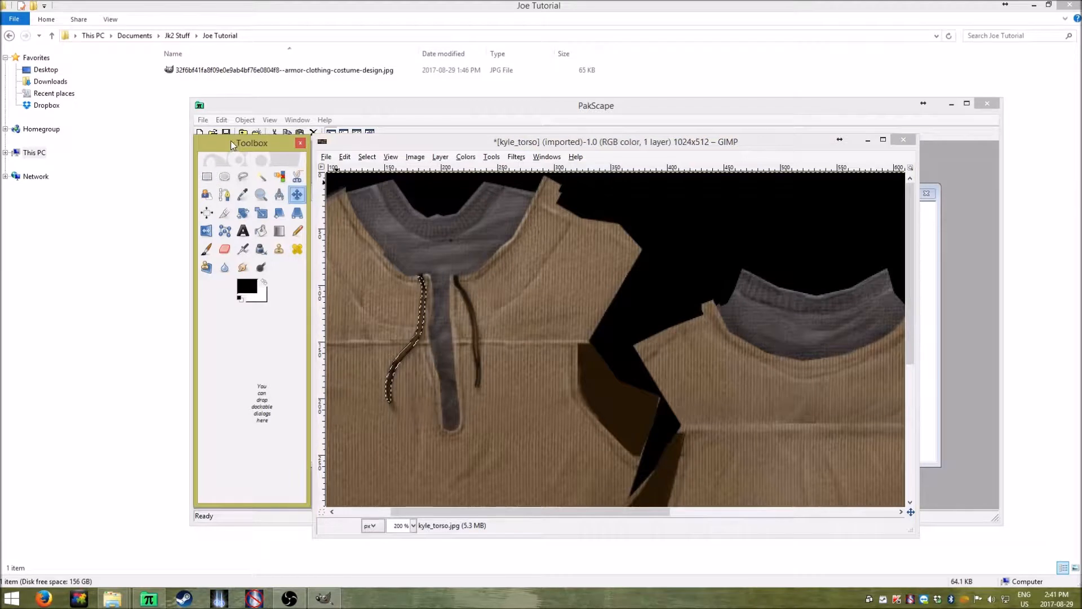
left_click(224, 214)
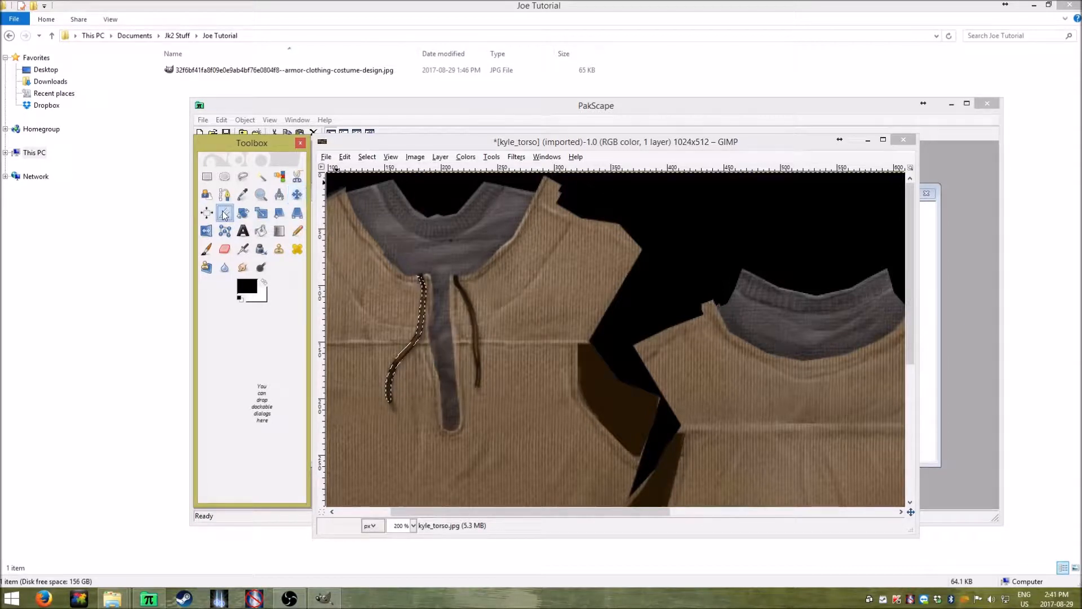
left_click(553, 265)
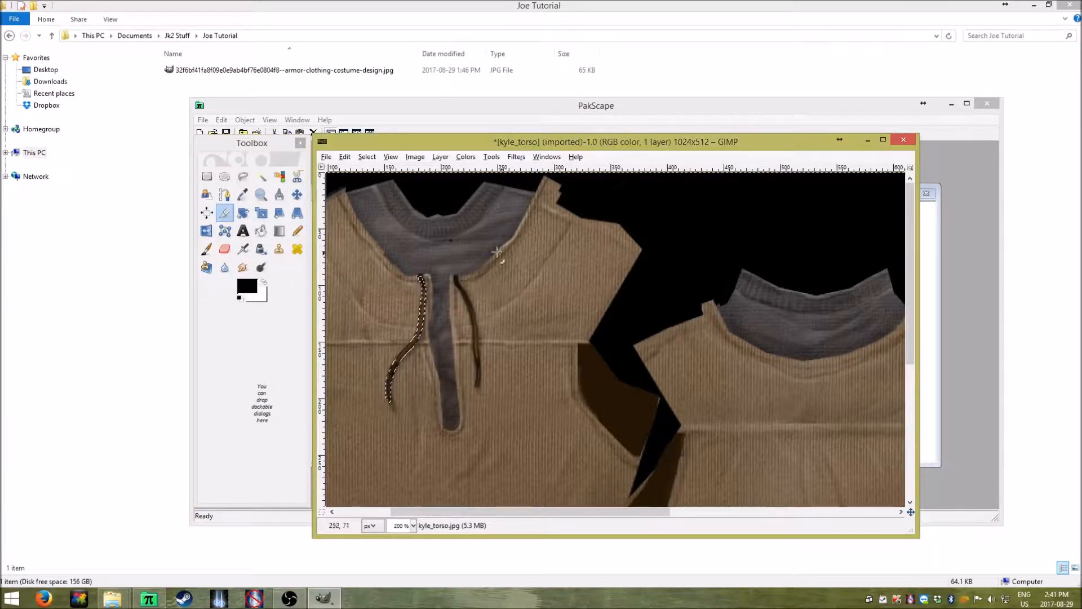
left_click_drag(389, 265, 456, 413)
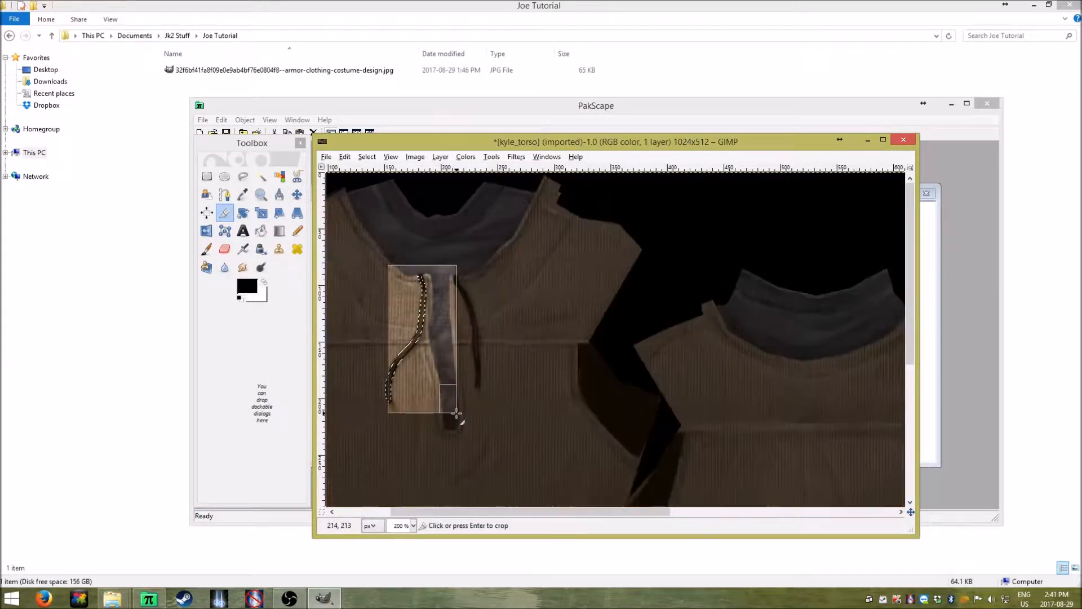
left_click_drag(453, 358, 427, 358)
left_click(406, 354)
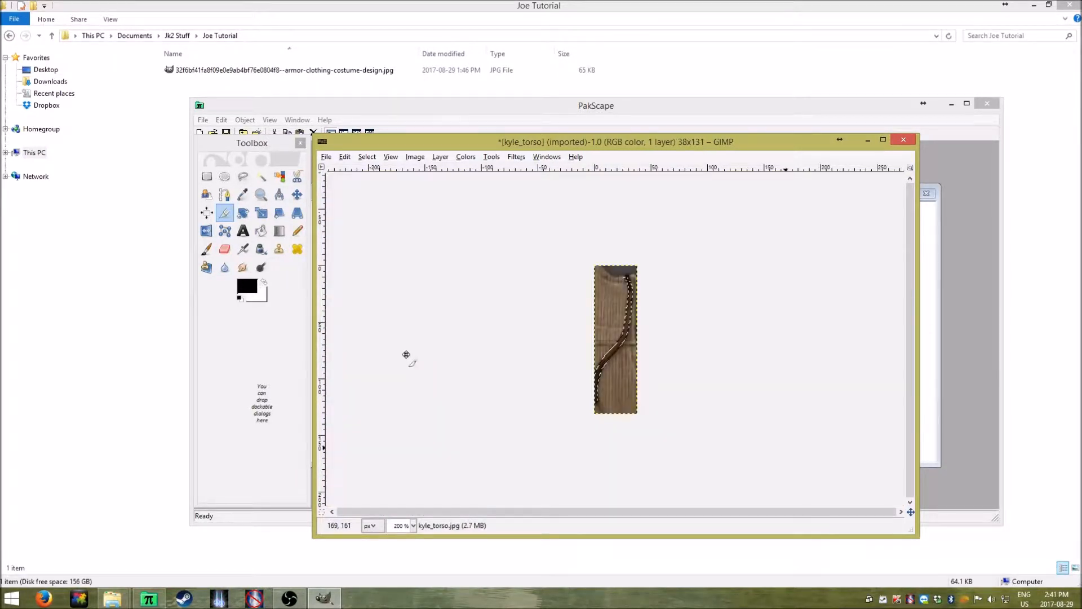
Undo the crop around the drawstring to bring back the full torso texture
left_click(344, 157)
left_click(379, 170)
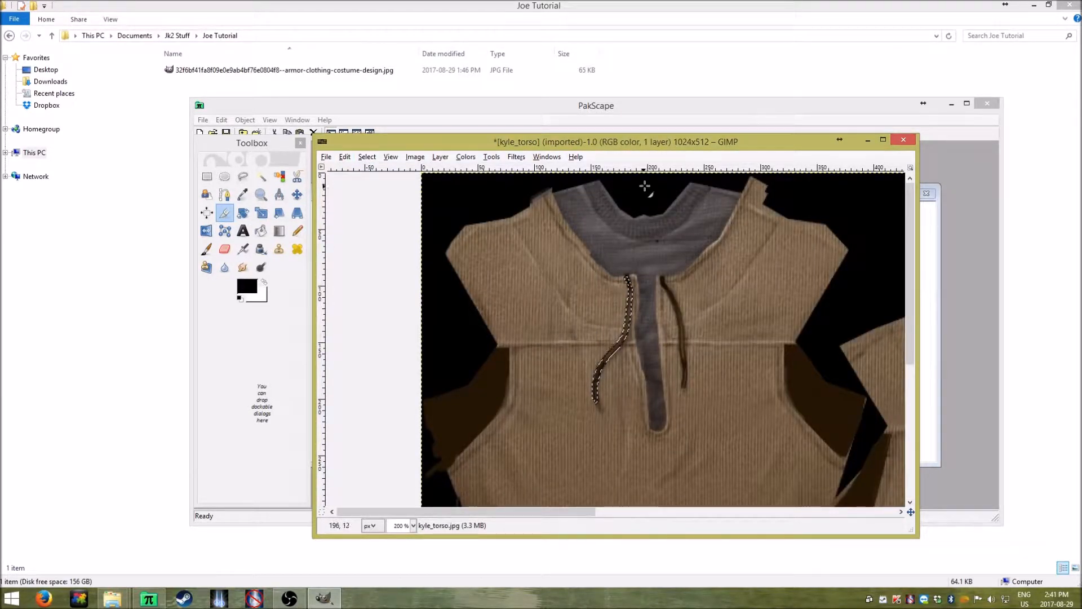
scroll(435, 516, "right", 5)
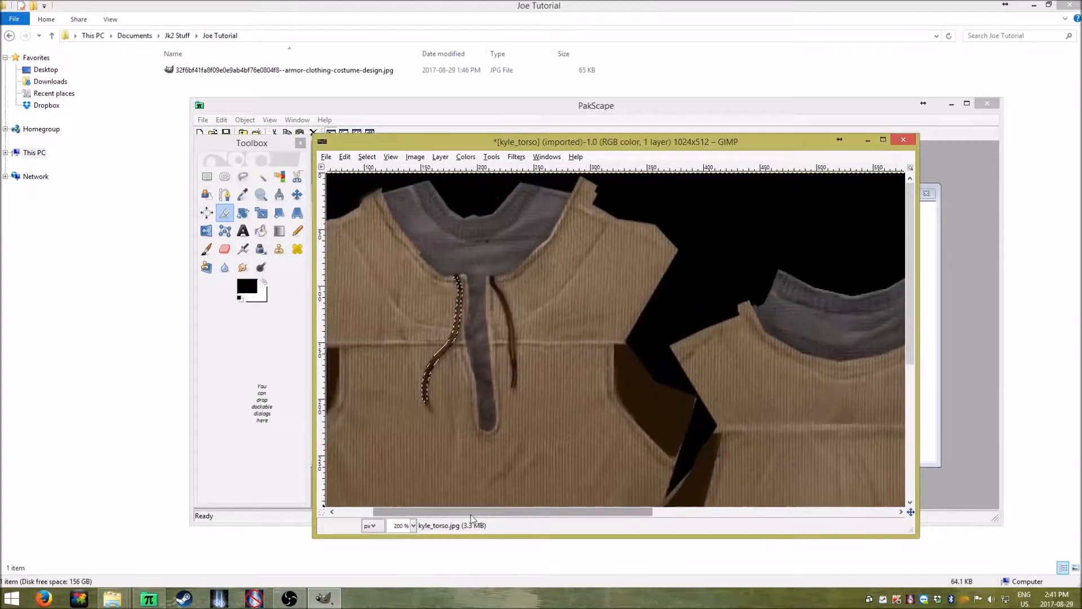
scroll(451, 517, "left", 3)
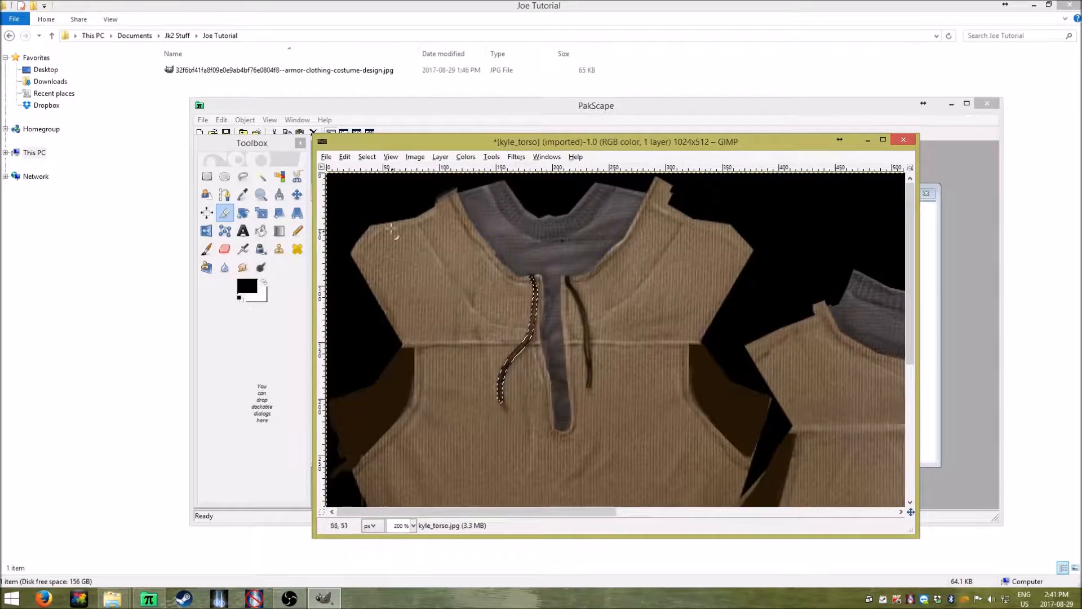
Crop the image to a narrow strip of the shirt's left shoulder, about 31 by 144 pixels
left_click_drag(378, 219, 464, 382)
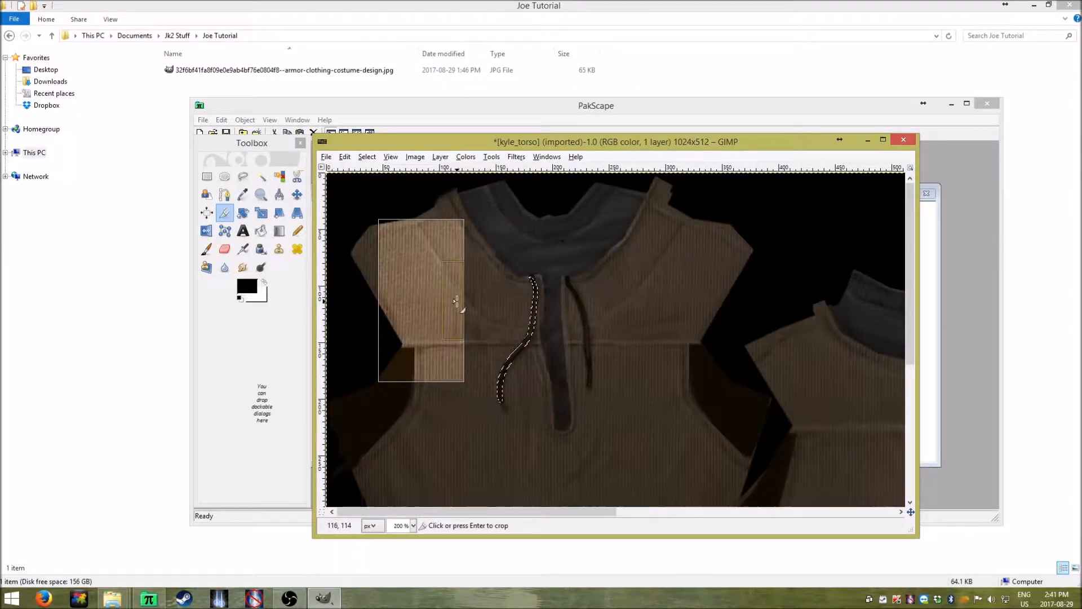
left_click_drag(449, 302, 399, 302)
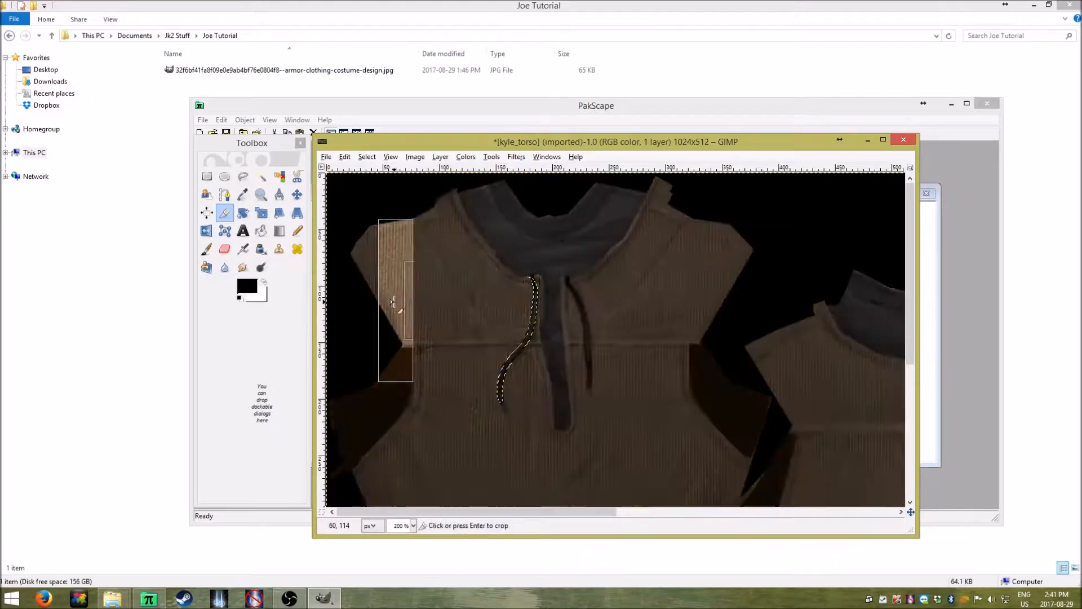
left_click(395, 307)
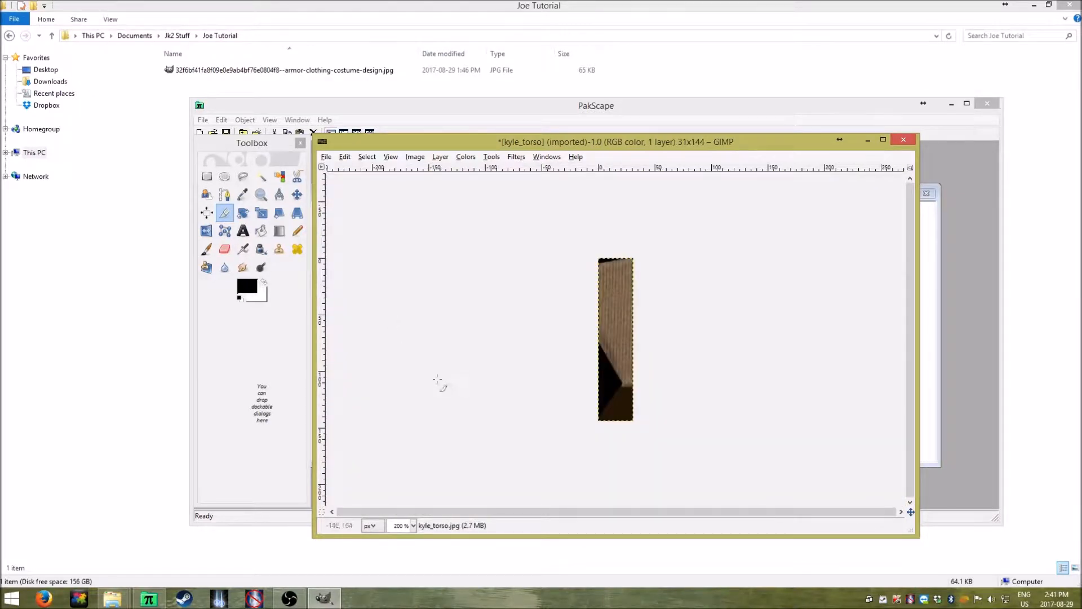
Undo the crop to the shoulder strip
left_click(345, 157)
left_click(357, 168)
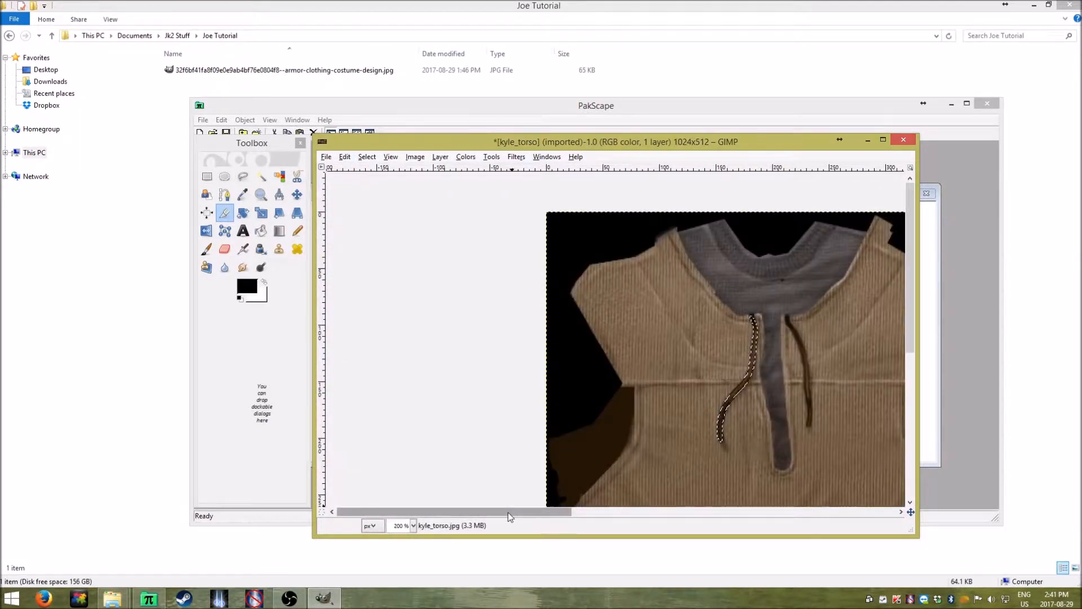
left_click_drag(508, 512, 488, 527)
scroll(484, 404, "down", 6)
scroll(487, 404, "up", 5)
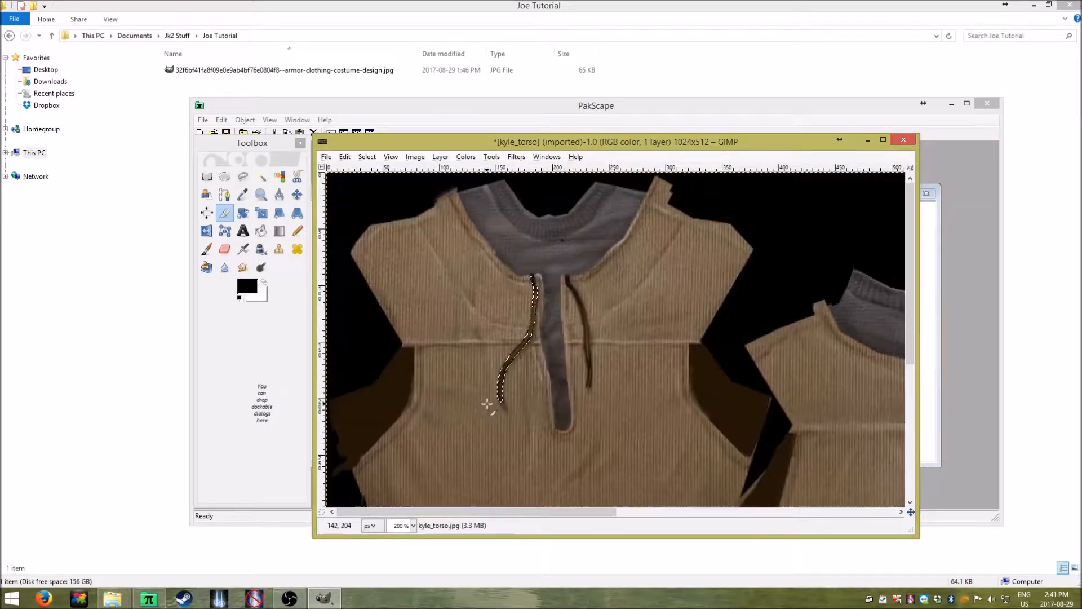
With the Rotate tool active, copy the selected left drawstring and paste it as a floating selection
left_click(293, 337)
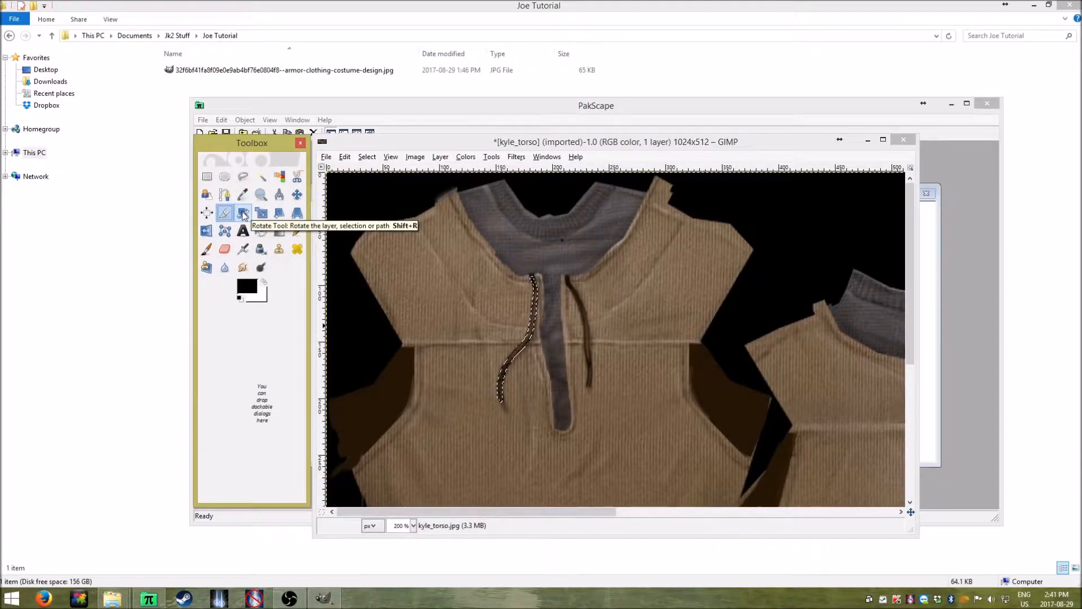
left_click(243, 214)
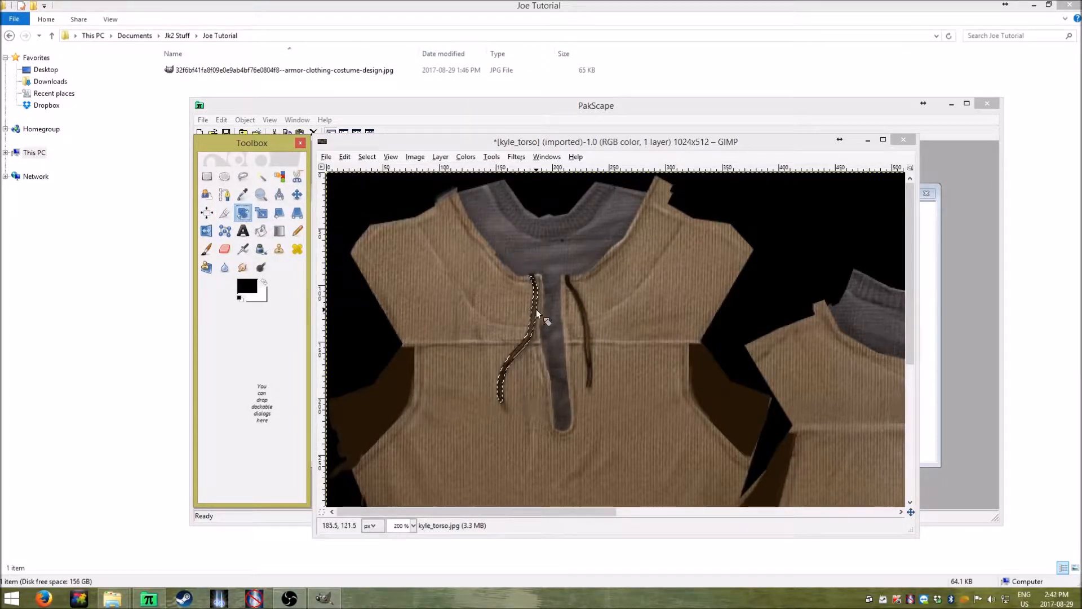
right_click(535, 329)
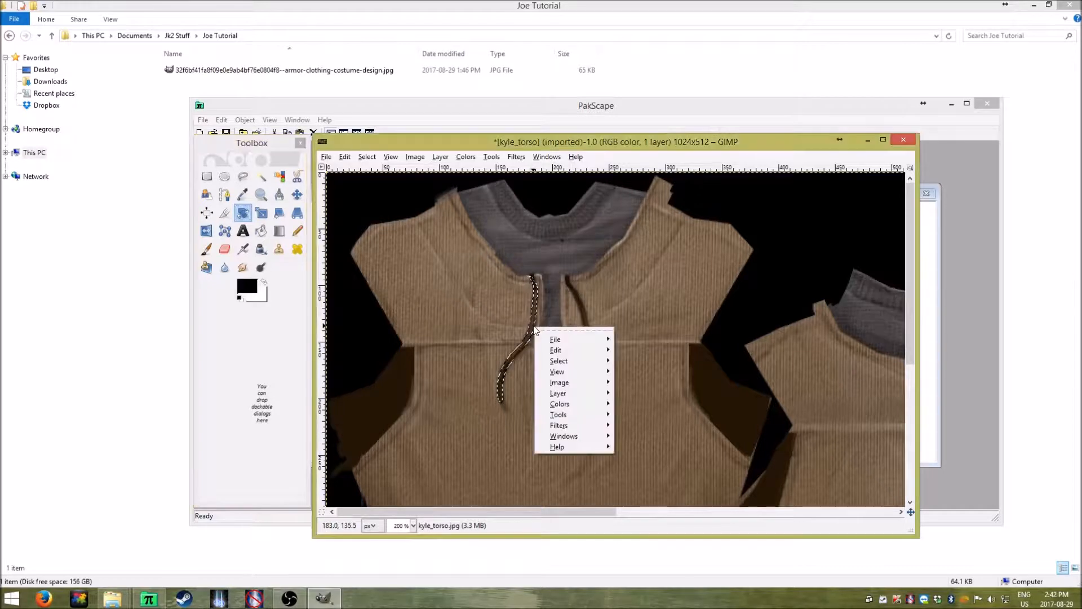
mouse_move(558, 353)
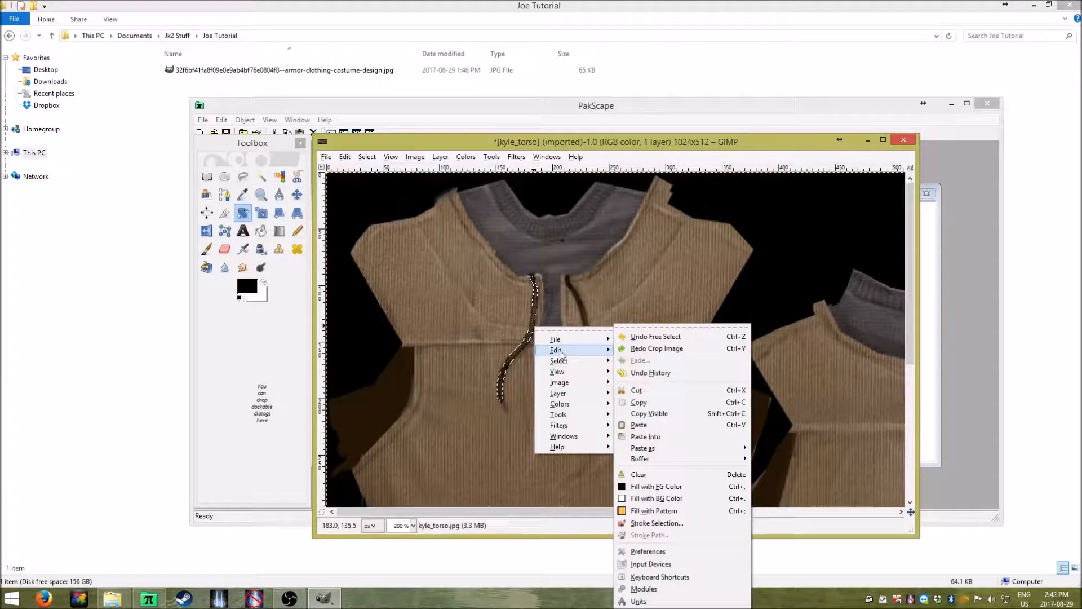
left_click(640, 402)
right_click(637, 324)
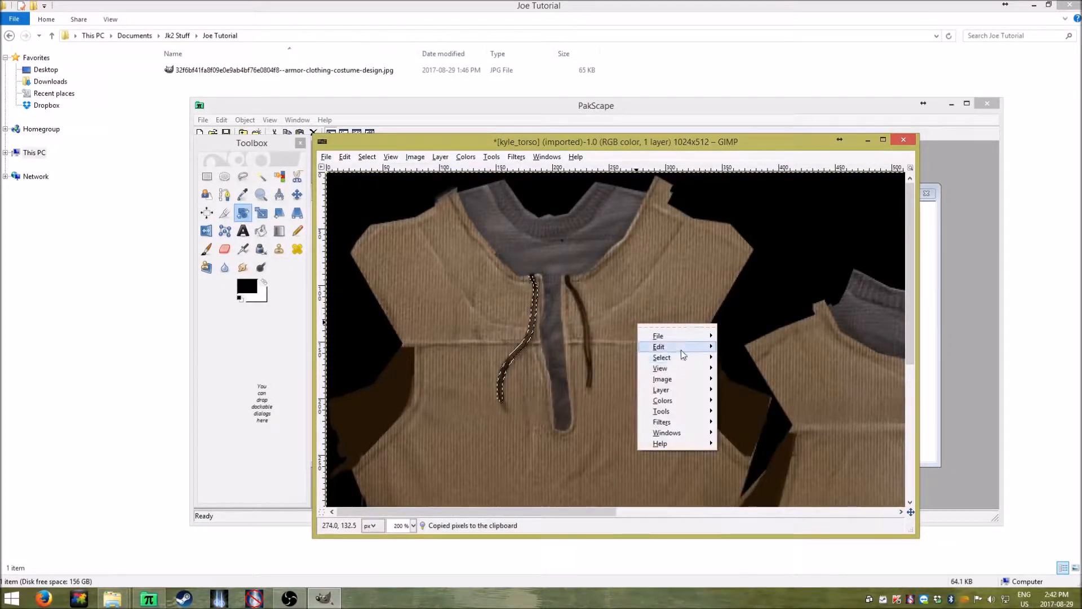
mouse_move(679, 348)
left_click(742, 424)
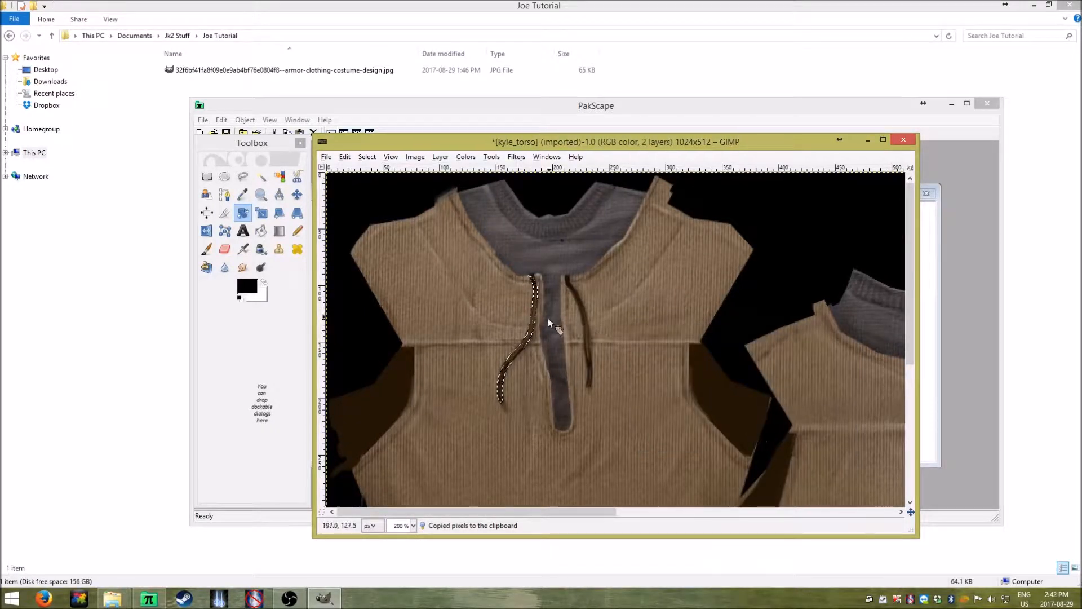
Rotate the pasted drawstring by 90 degrees
left_click_drag(532, 330, 589, 398)
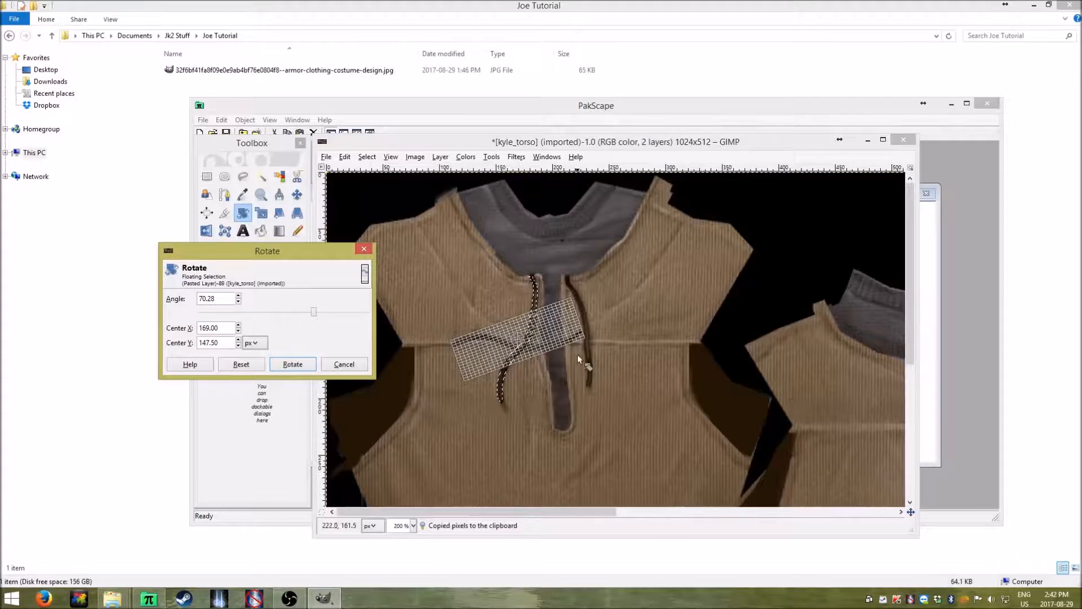
left_click_drag(493, 337, 453, 318)
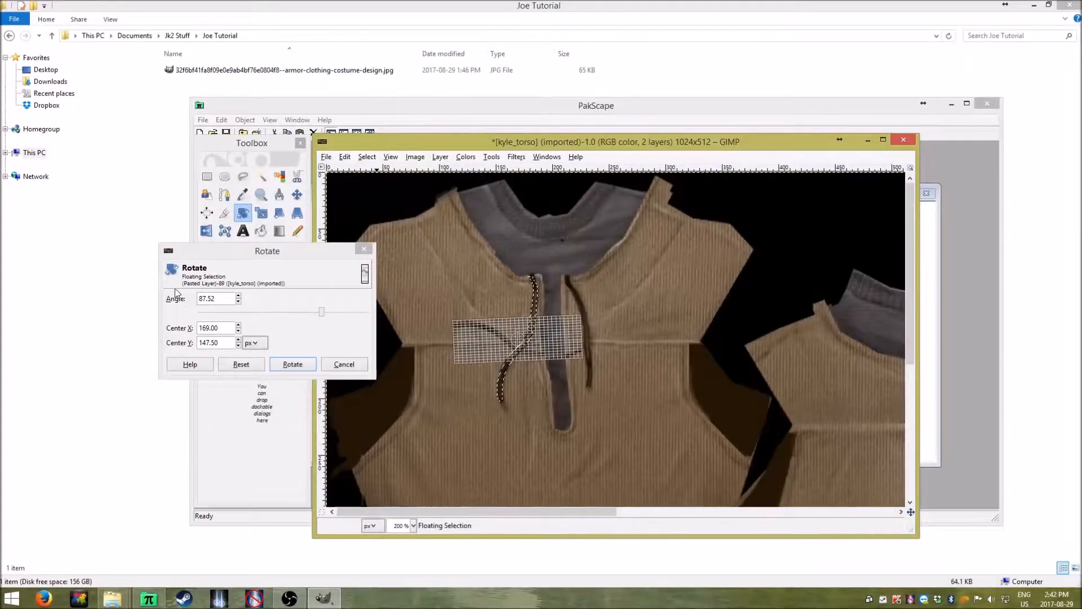
left_click_drag(219, 300, 81, 289)
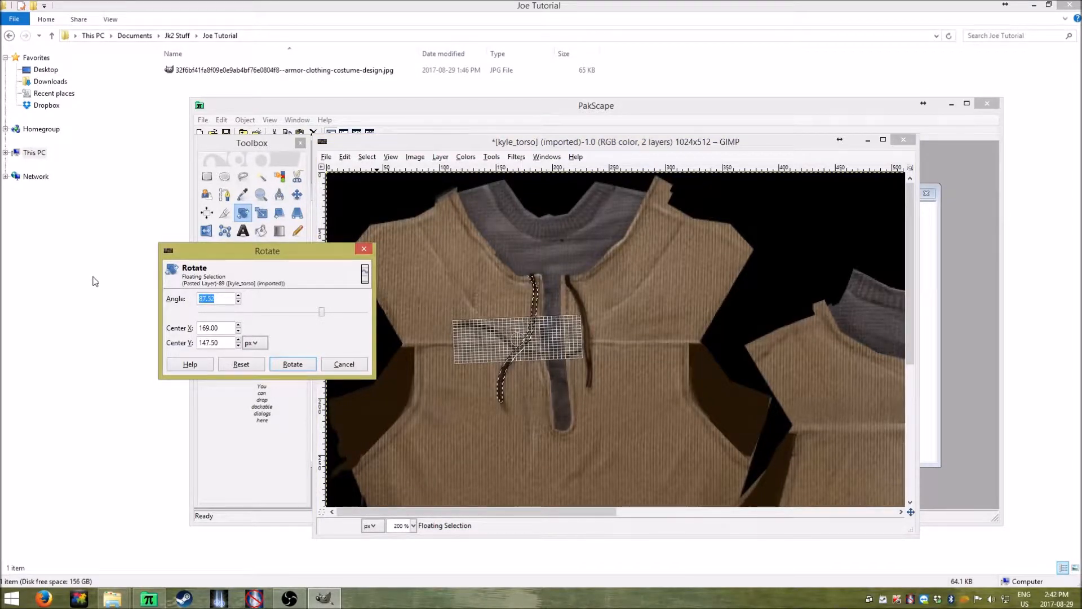
type("90")
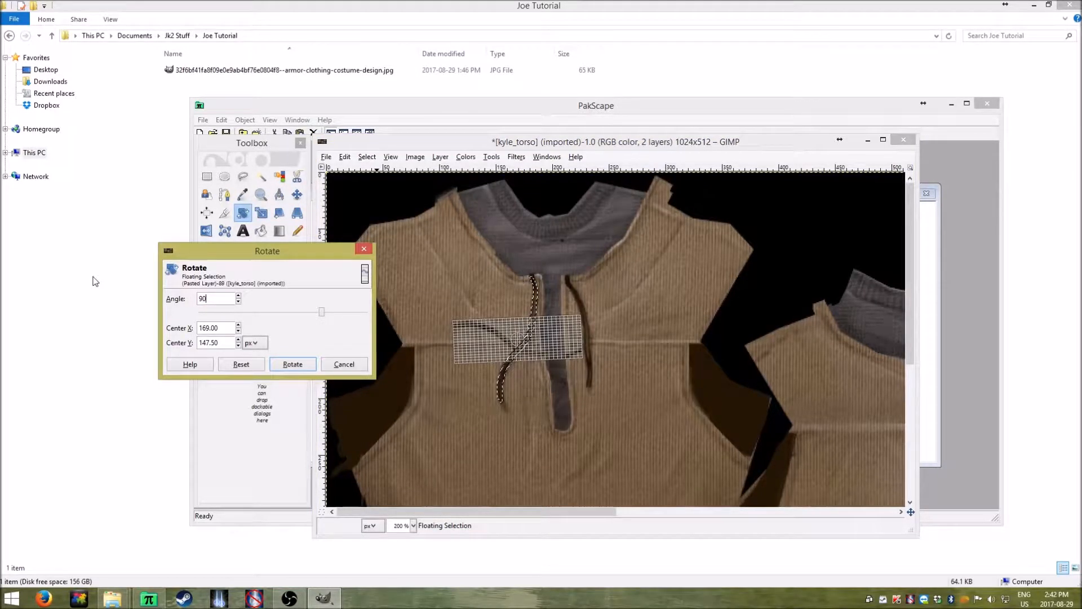
left_click(292, 364)
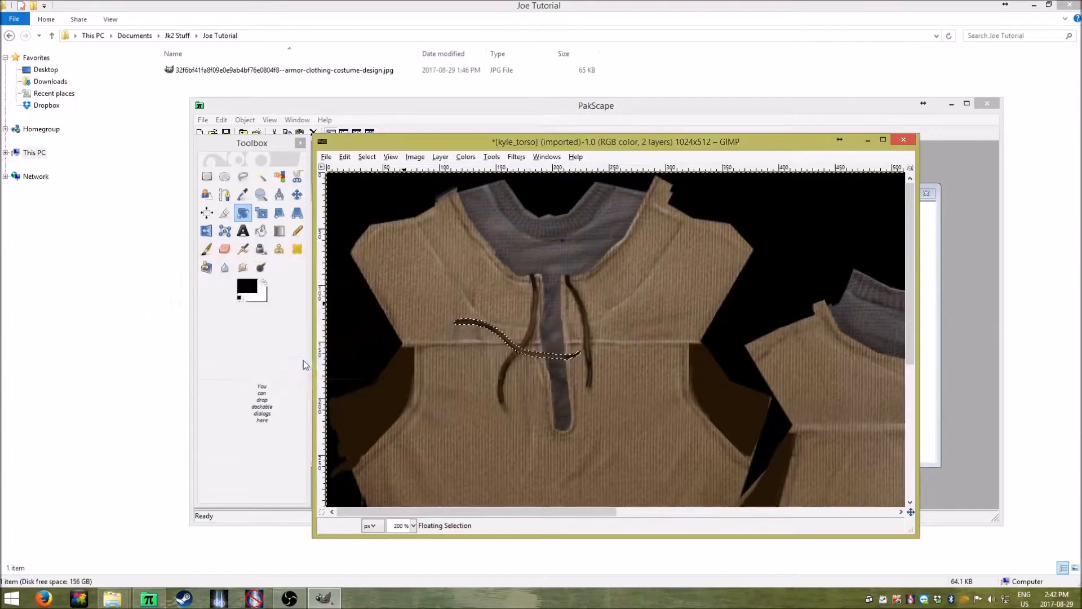
Rotate the floating drawstring freehand twice, by about -51.7 degrees and about -121.7 degrees
left_click(503, 337)
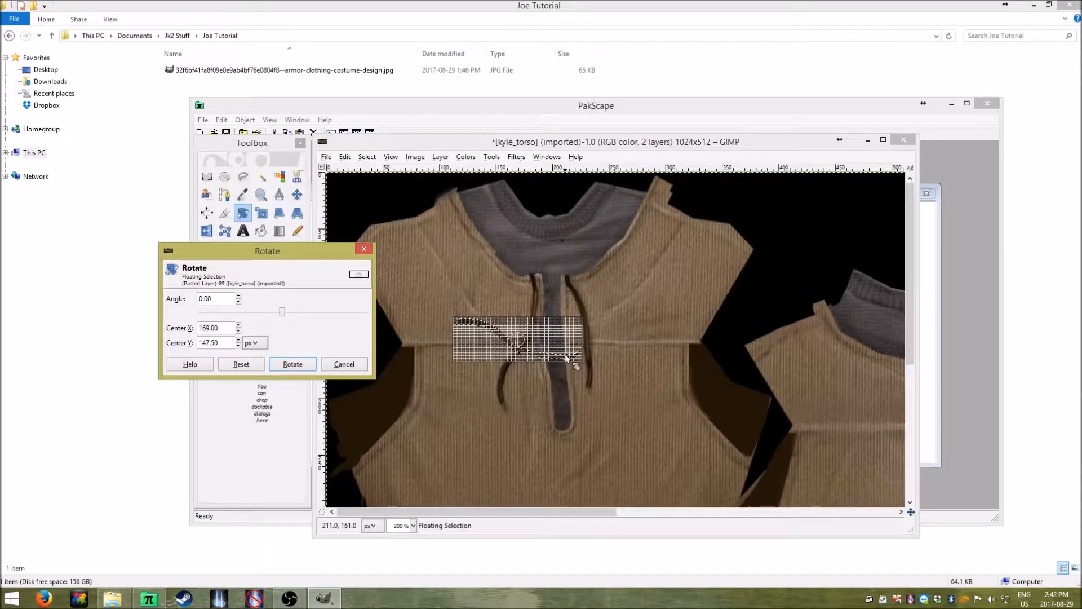
left_click_drag(567, 350, 554, 314)
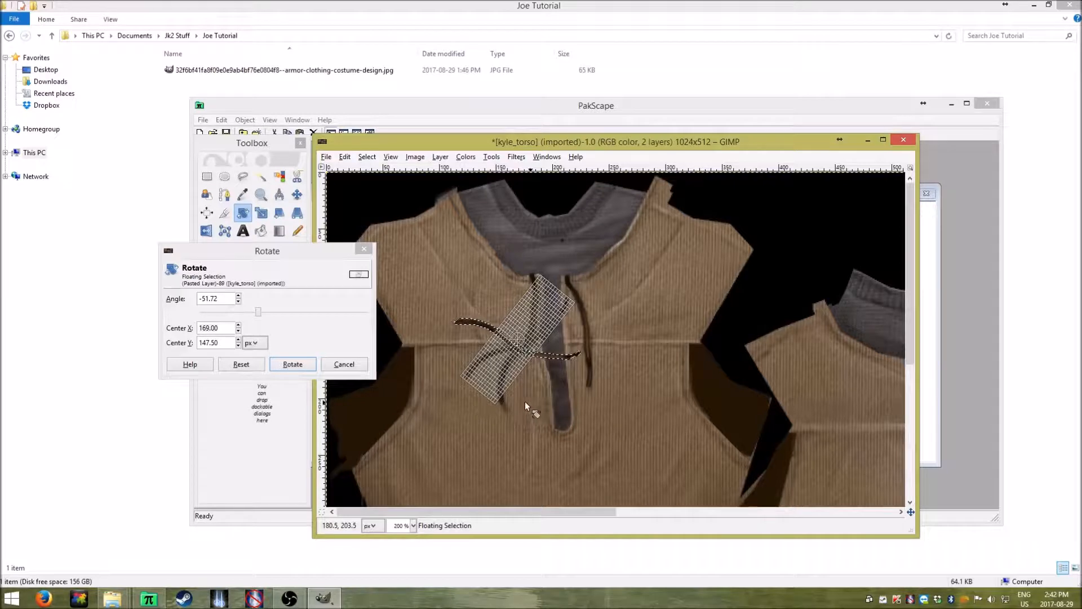
left_click(277, 366)
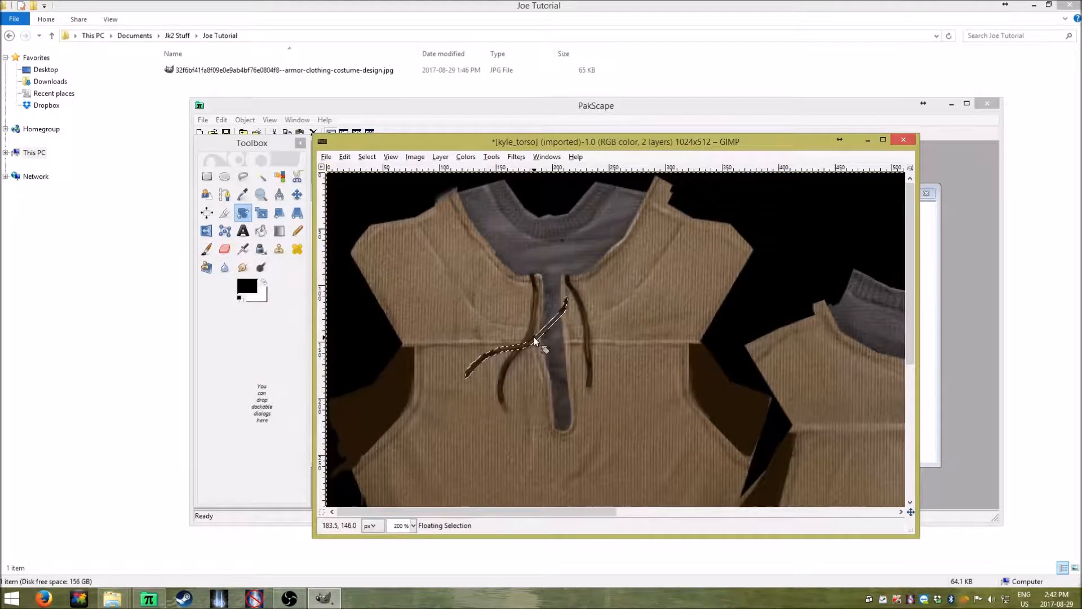
left_click_drag(532, 337, 489, 302)
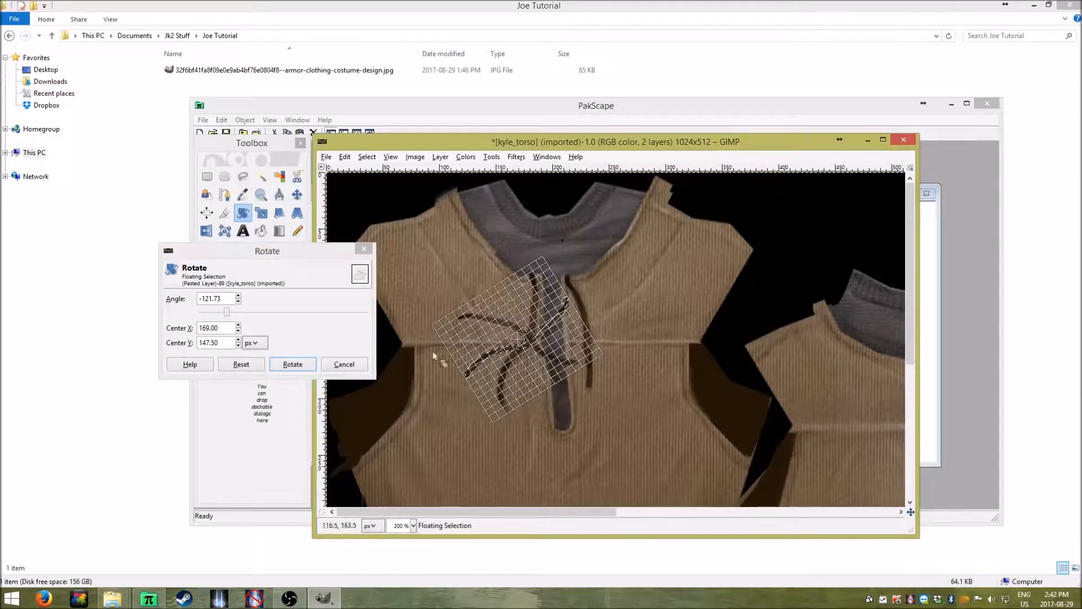
left_click(293, 364)
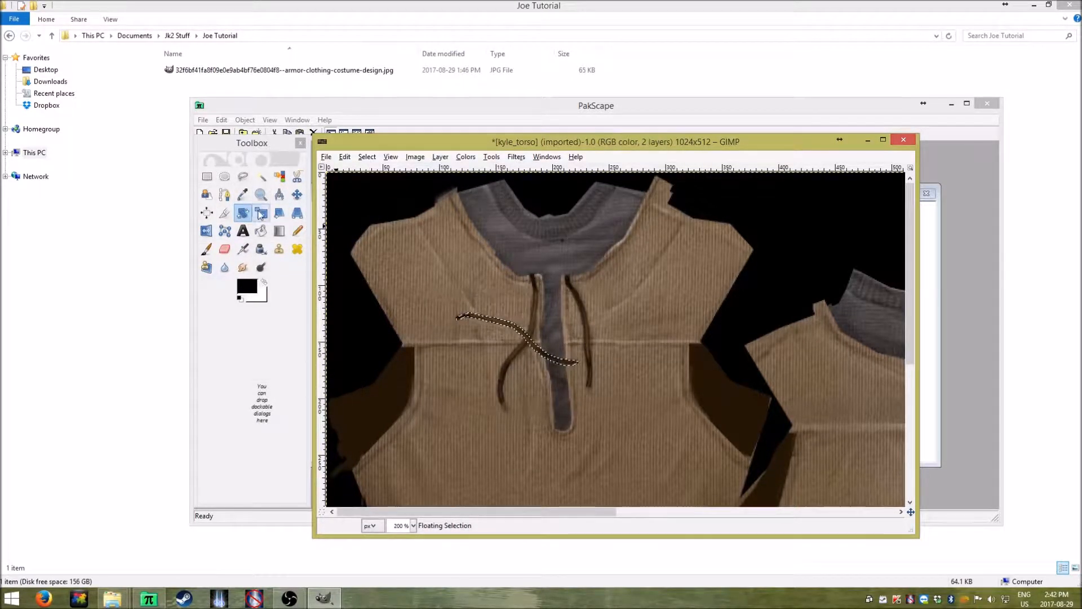
Scale the floating drawstring up to 316 × 209 pixels with the Scale tool
left_click(282, 293)
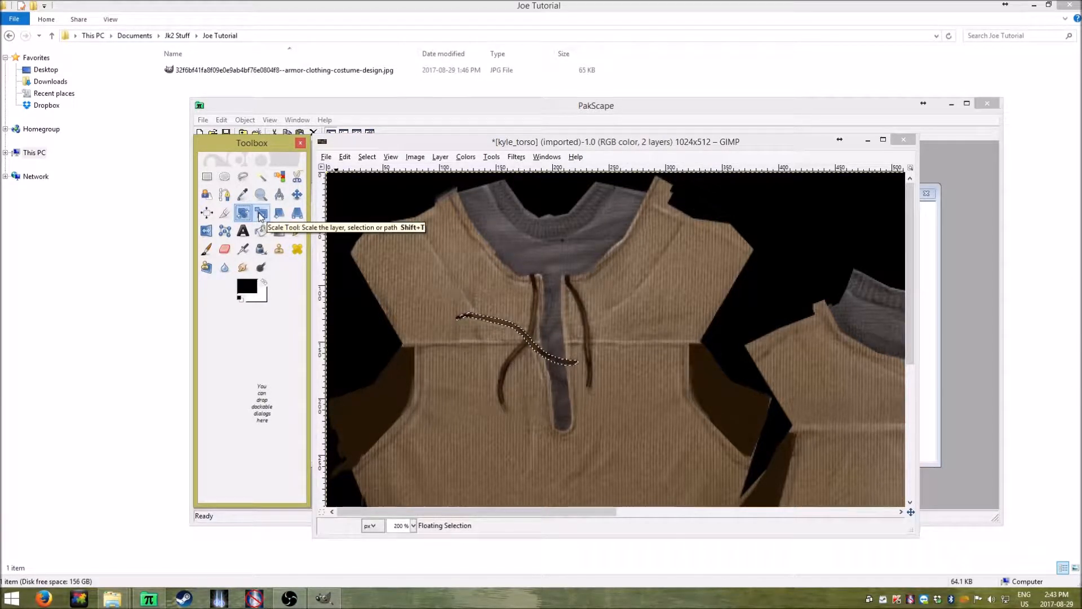
left_click(261, 215)
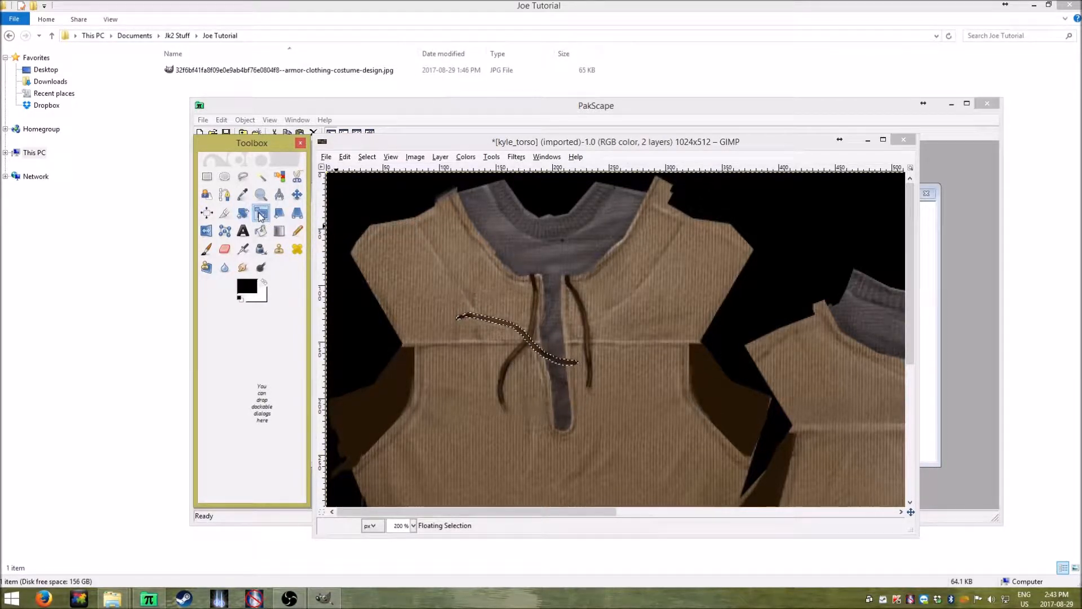
left_click(535, 351)
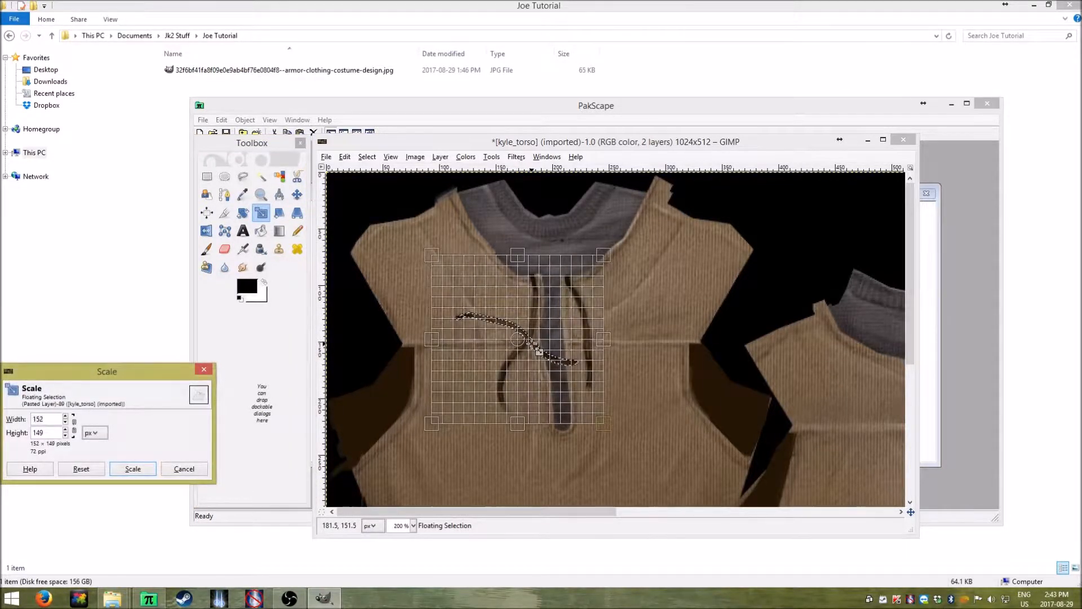
left_click_drag(92, 373, 252, 364)
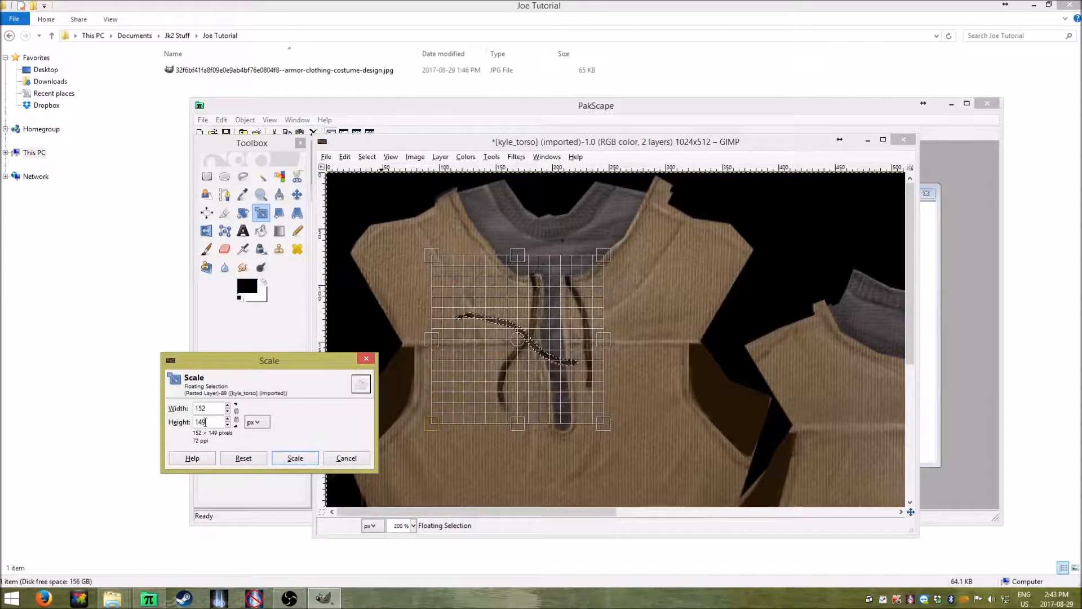
left_click(256, 421)
left_click(332, 422)
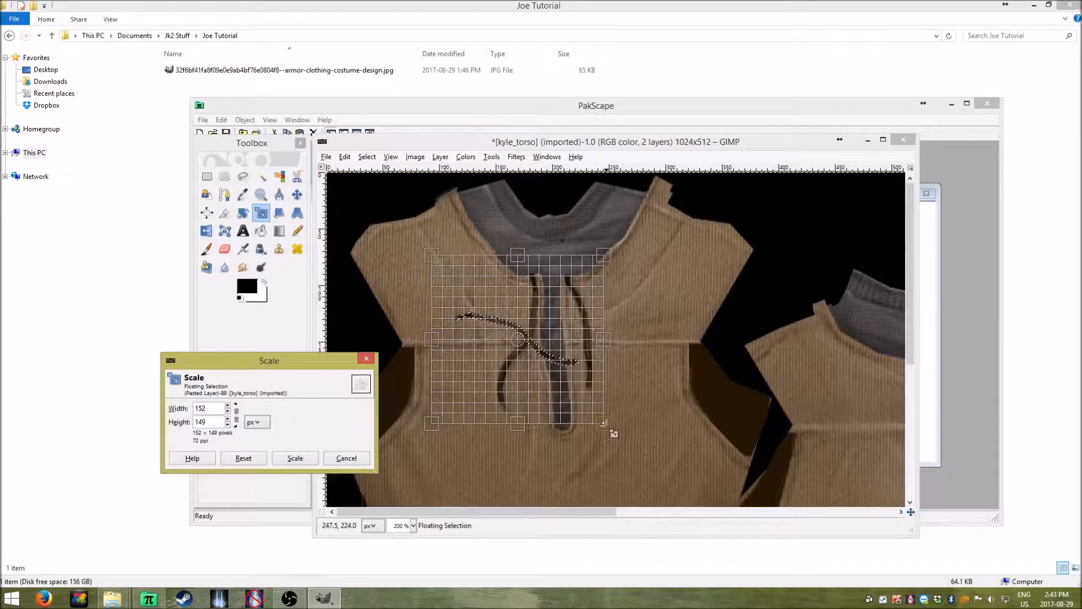
left_click_drag(602, 421, 788, 490)
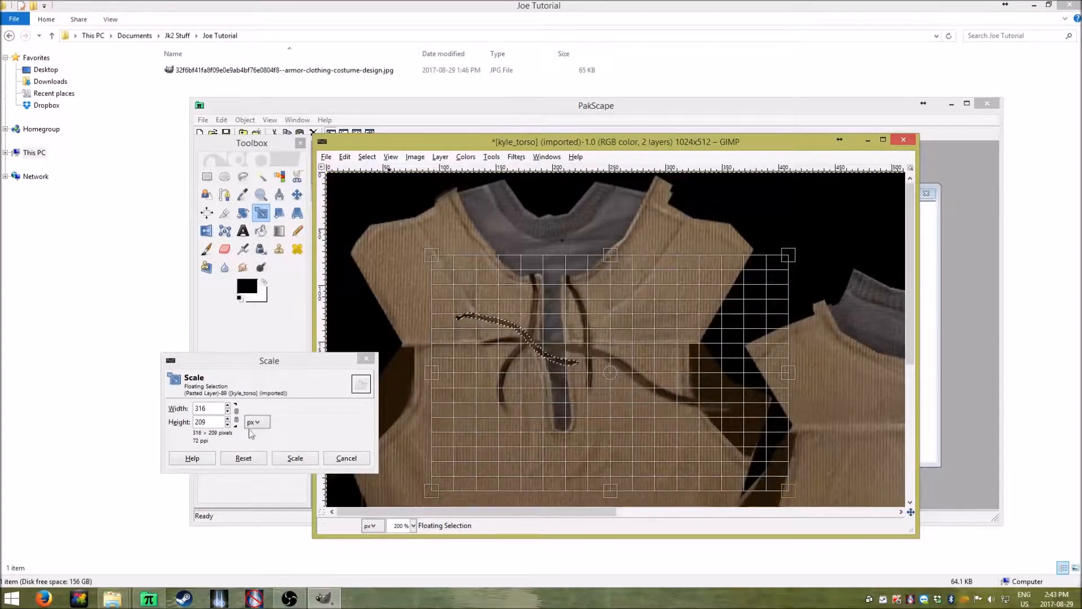
left_click(295, 458)
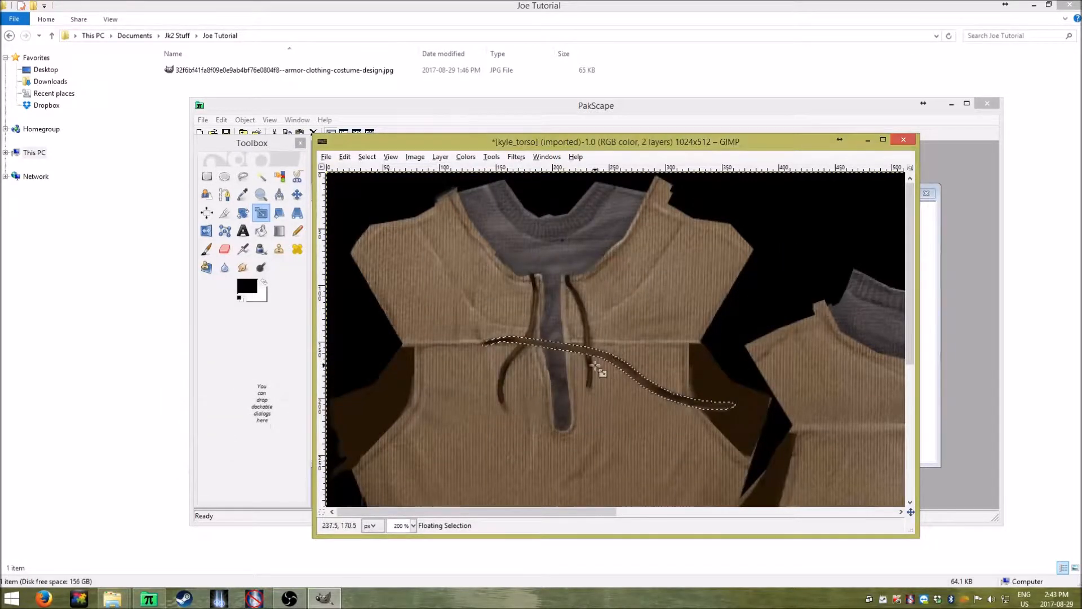
Shrink the floating drawstring to 25 × 33 pixels, and stretch it to 394 × 58 pixels
left_click(620, 368)
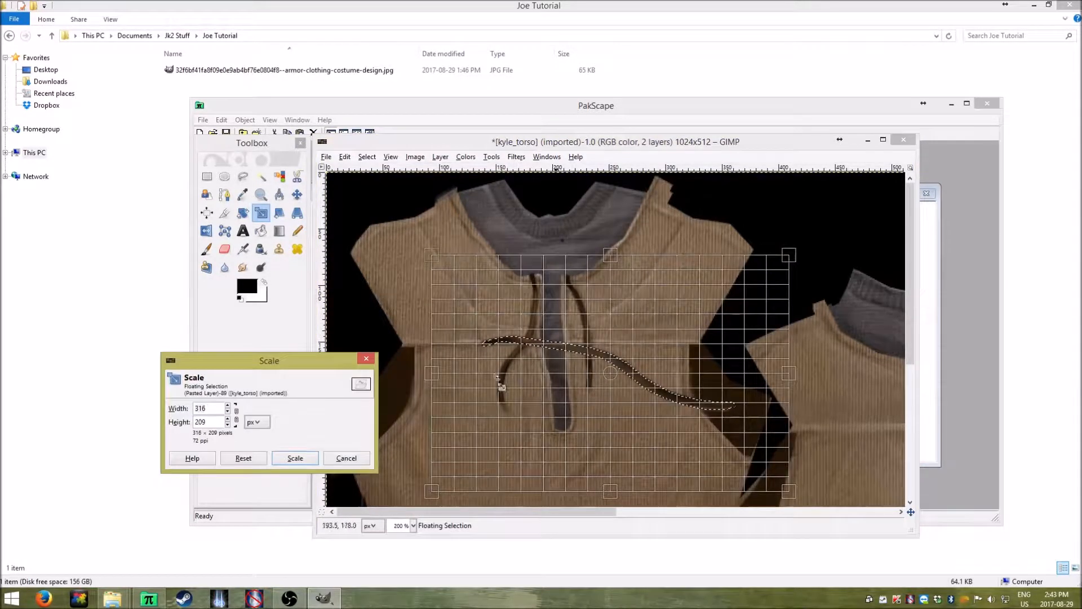
left_click_drag(798, 503, 470, 299)
left_click(294, 458)
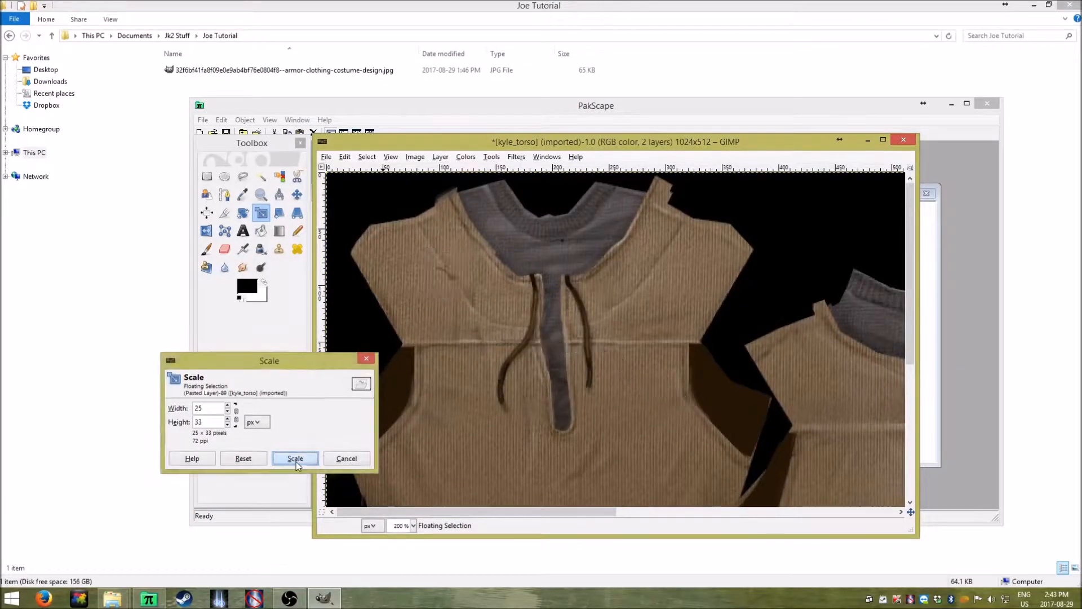
left_click(456, 283)
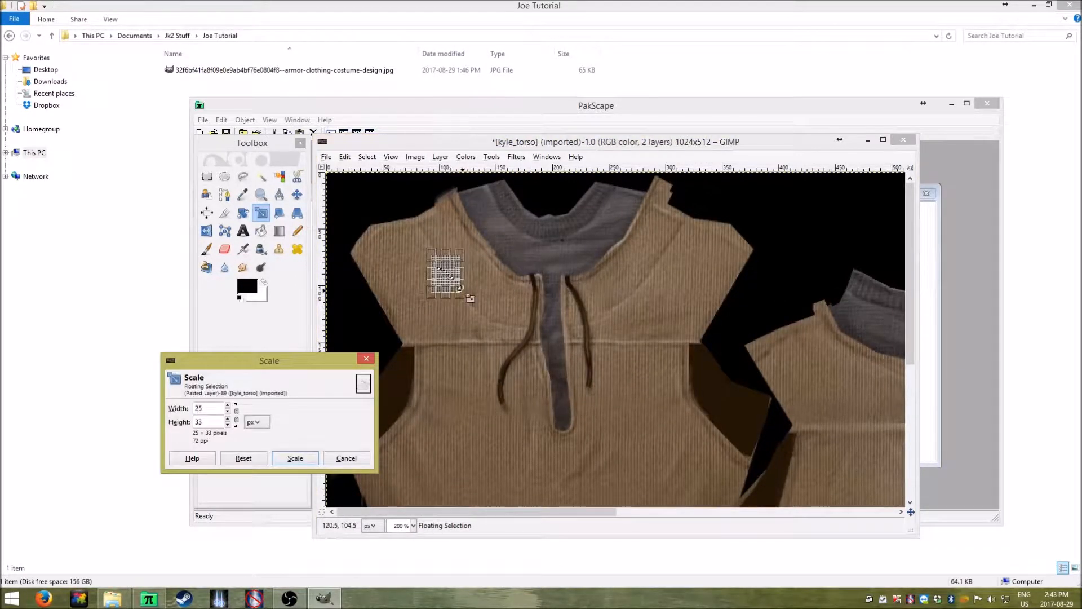
left_click_drag(464, 297, 869, 311)
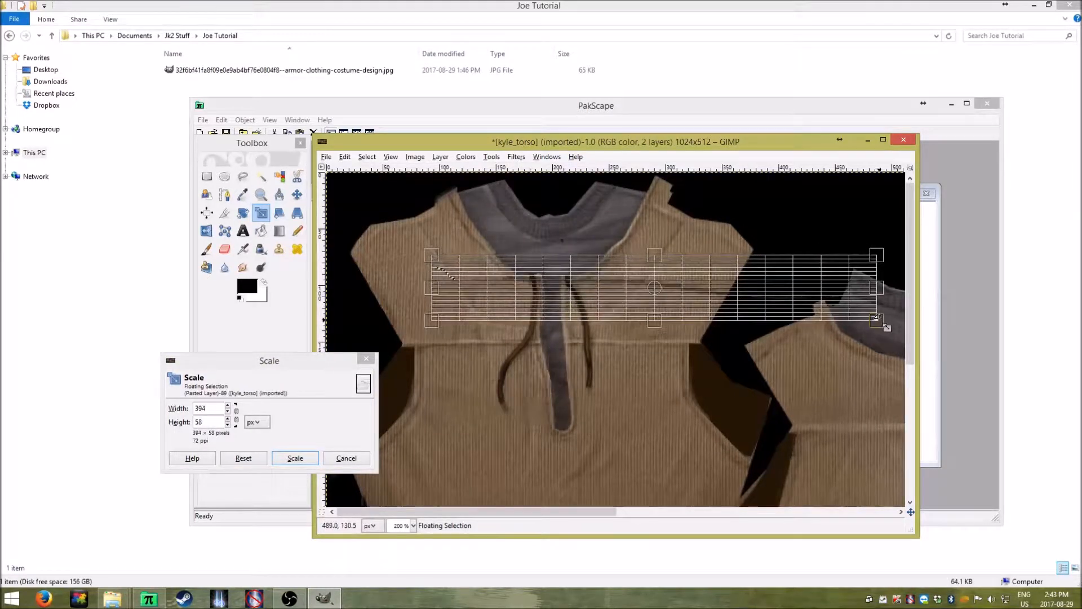
left_click(292, 460)
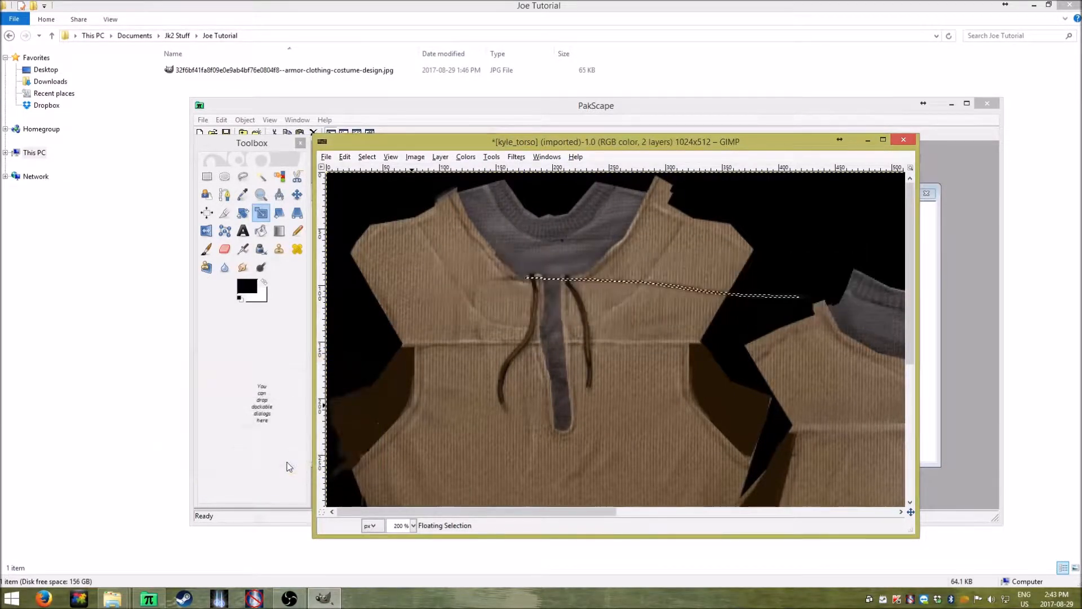
Undo the three scalings of the floating drawstring
left_click(345, 157)
left_click(355, 173)
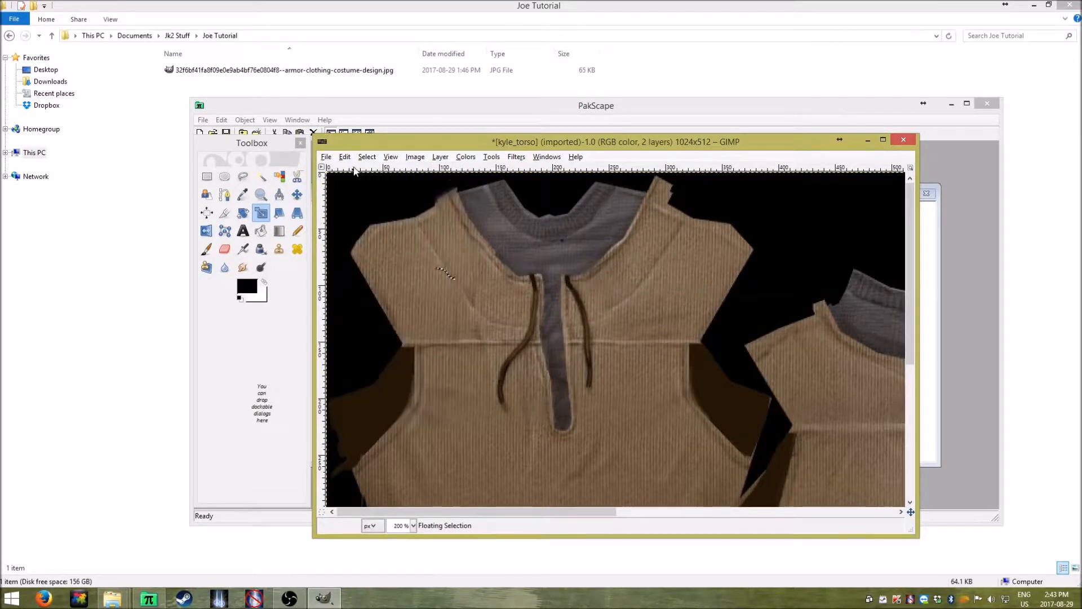
left_click(345, 157)
left_click(345, 156)
left_click(344, 157)
left_click(355, 185)
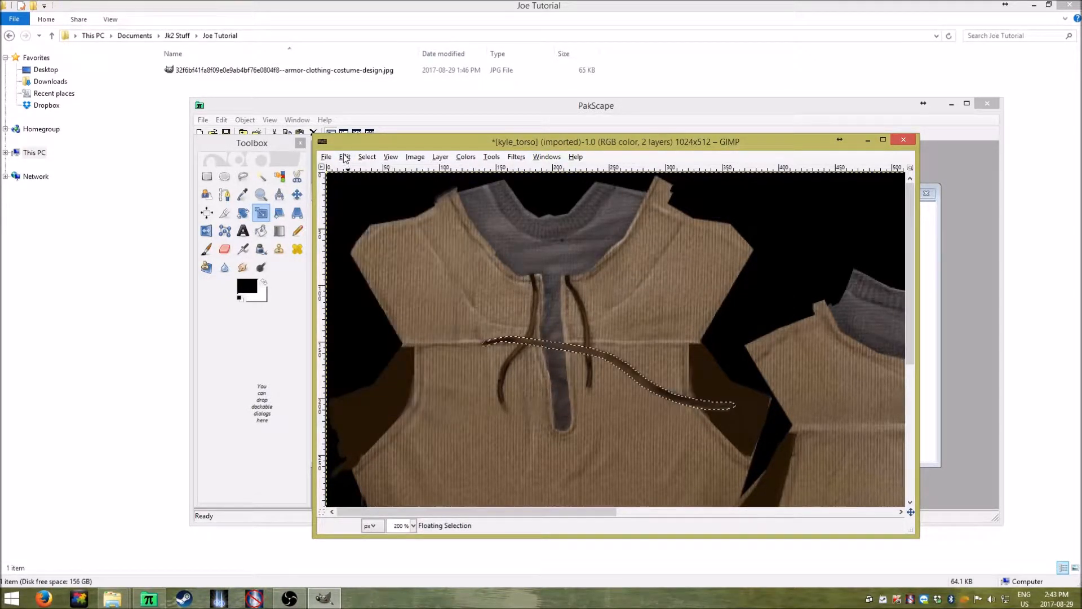
left_click(345, 156)
left_click(355, 173)
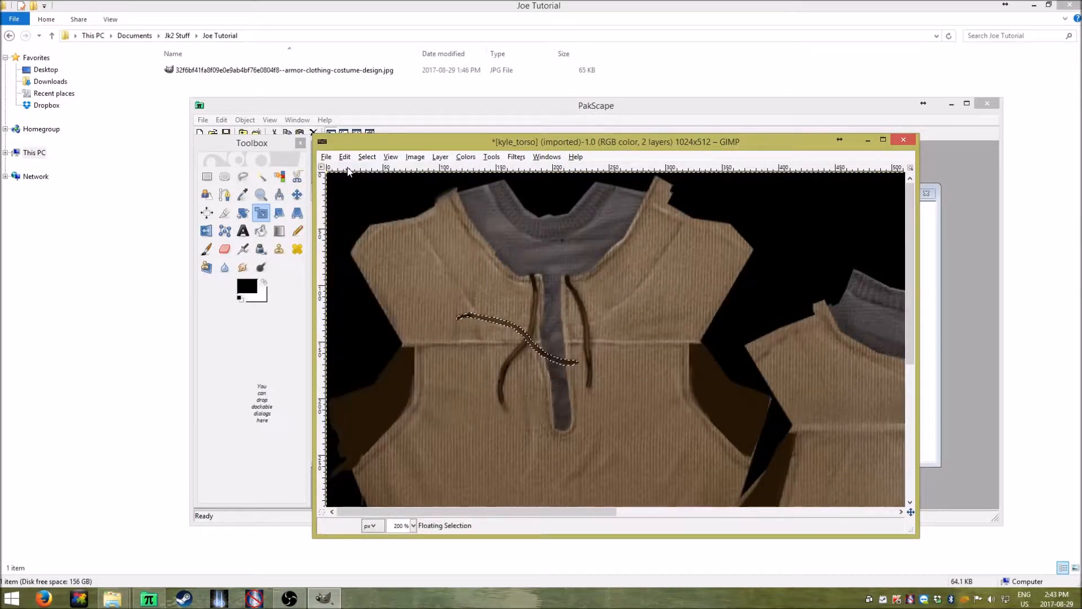
Shear the floating drawstring horizontally twice, by -225 and by 55.5
left_click(279, 216)
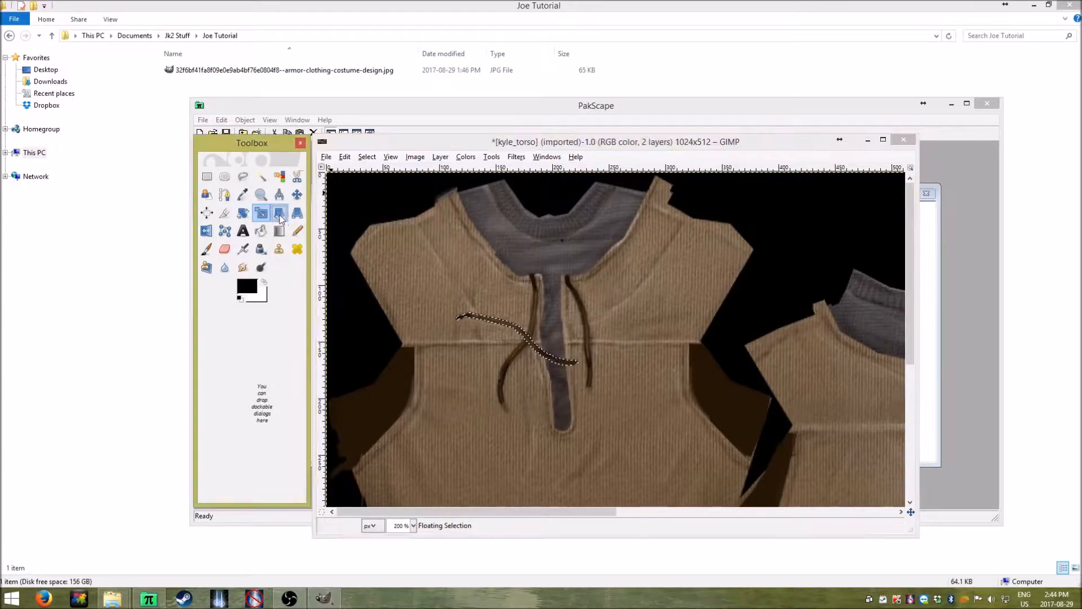
left_click(570, 364)
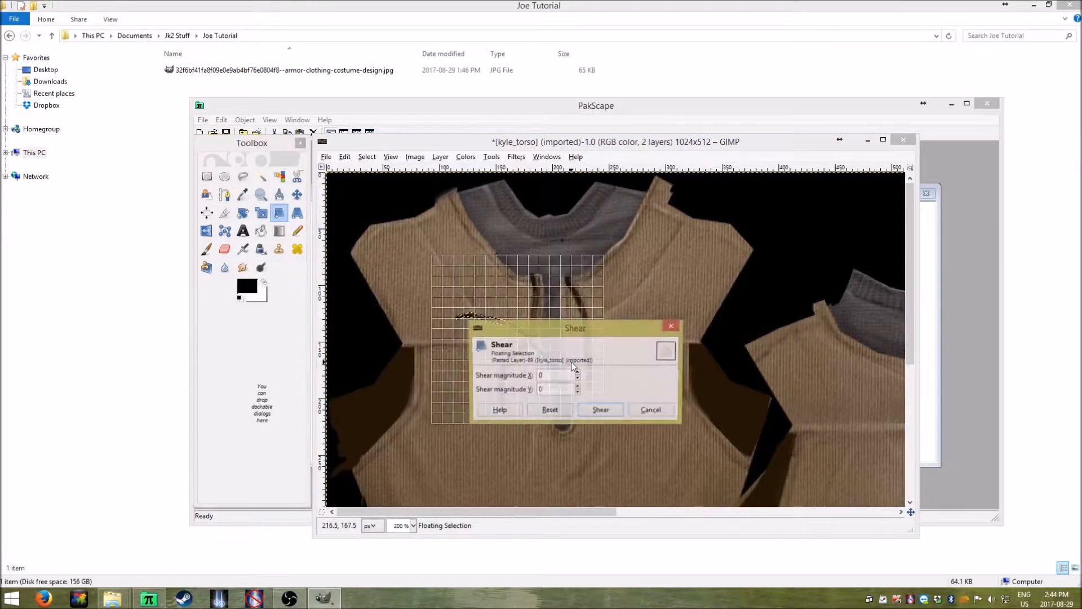
left_click_drag(572, 334, 254, 342)
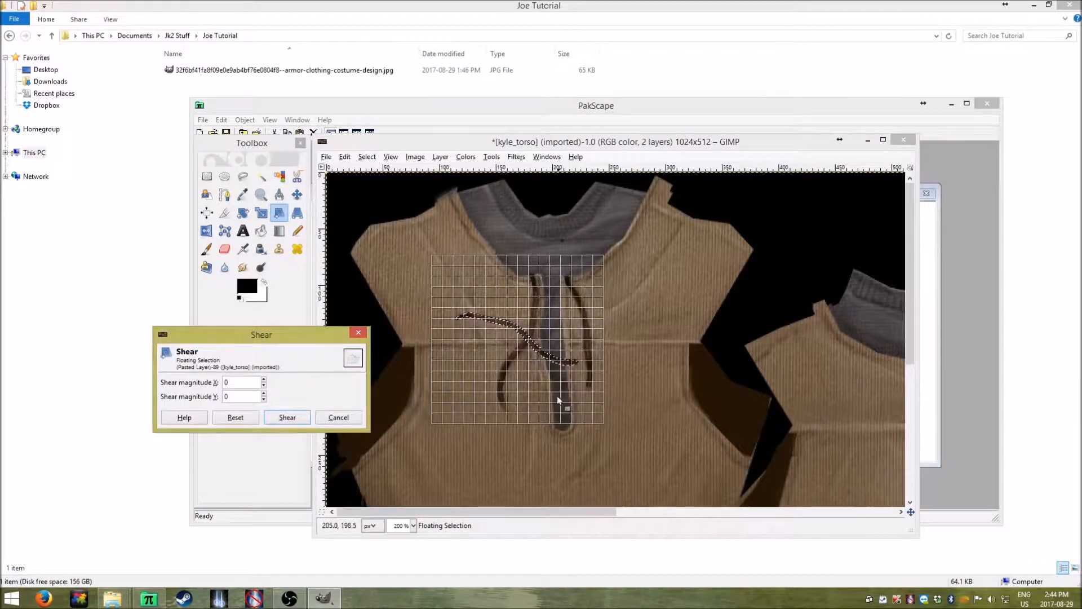
left_click_drag(546, 359, 195, 386)
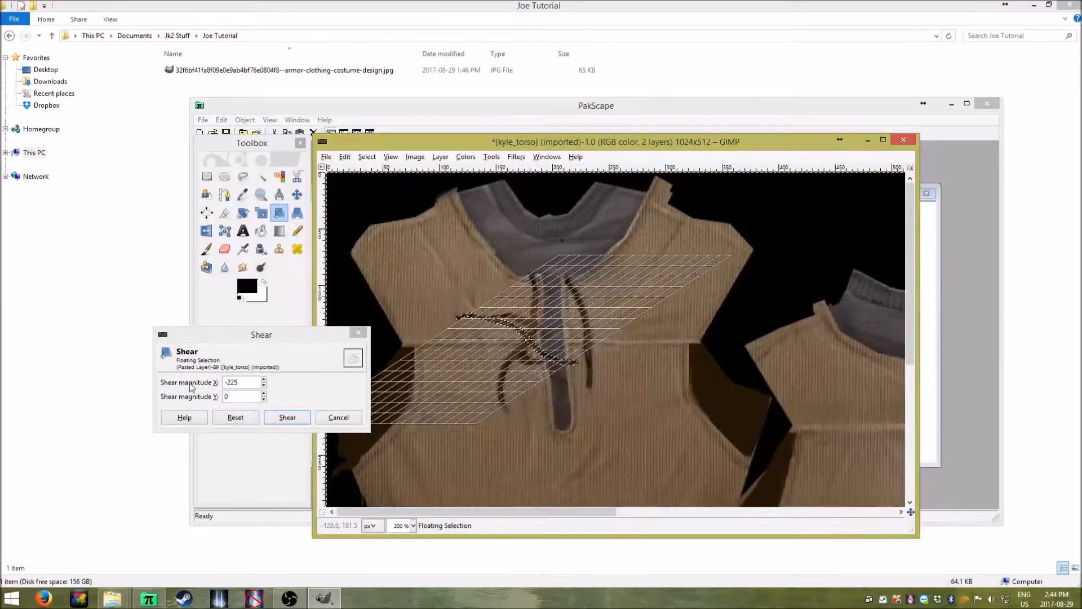
left_click(283, 417)
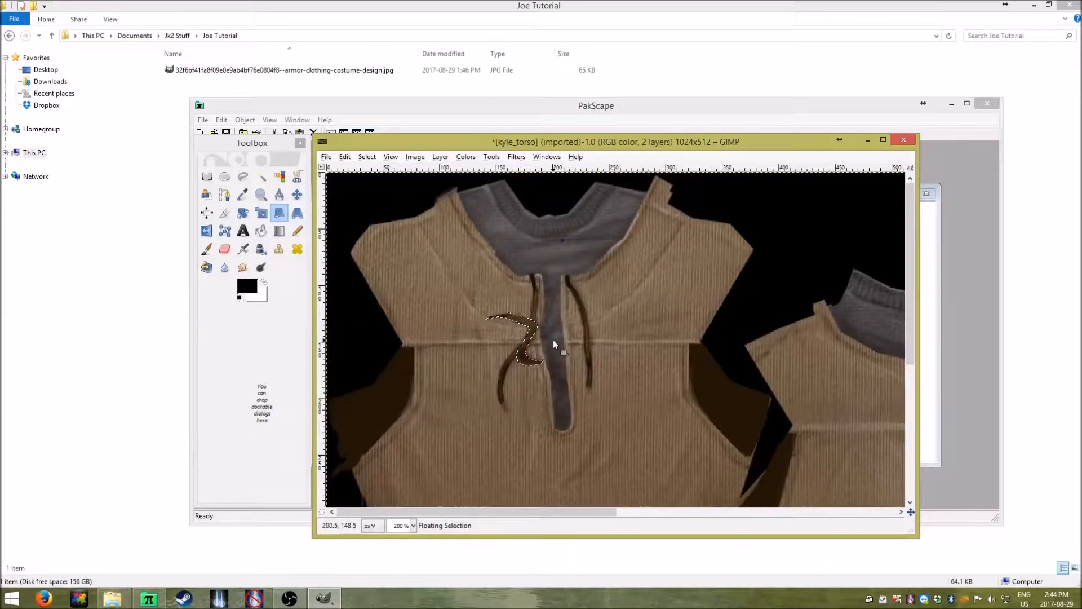
left_click_drag(533, 324, 688, 458)
left_click(601, 412)
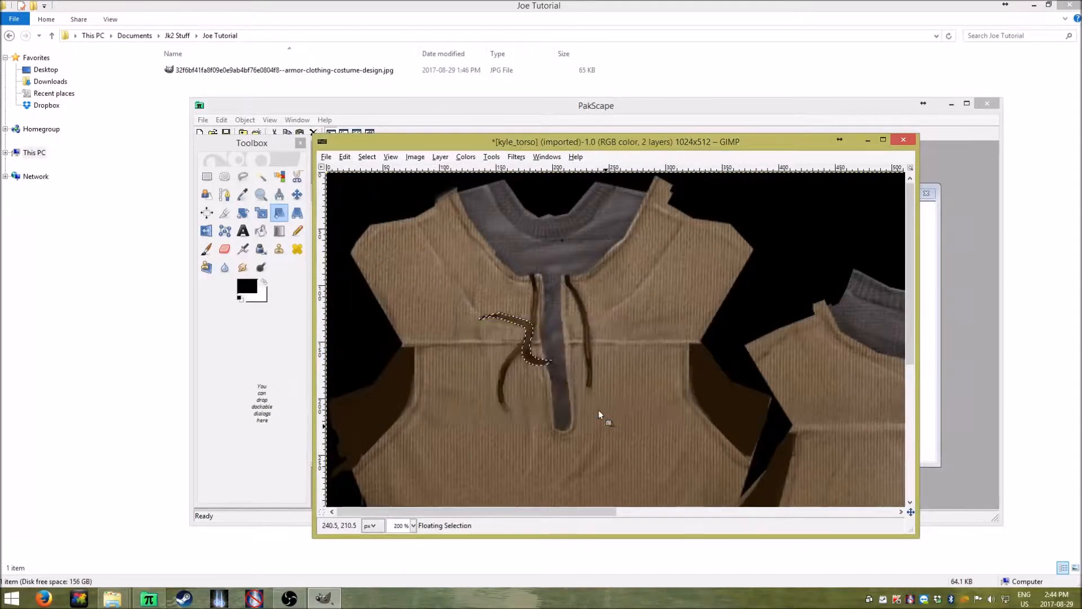
Undo both horizontal shears of the floating drawstring
left_click(346, 158)
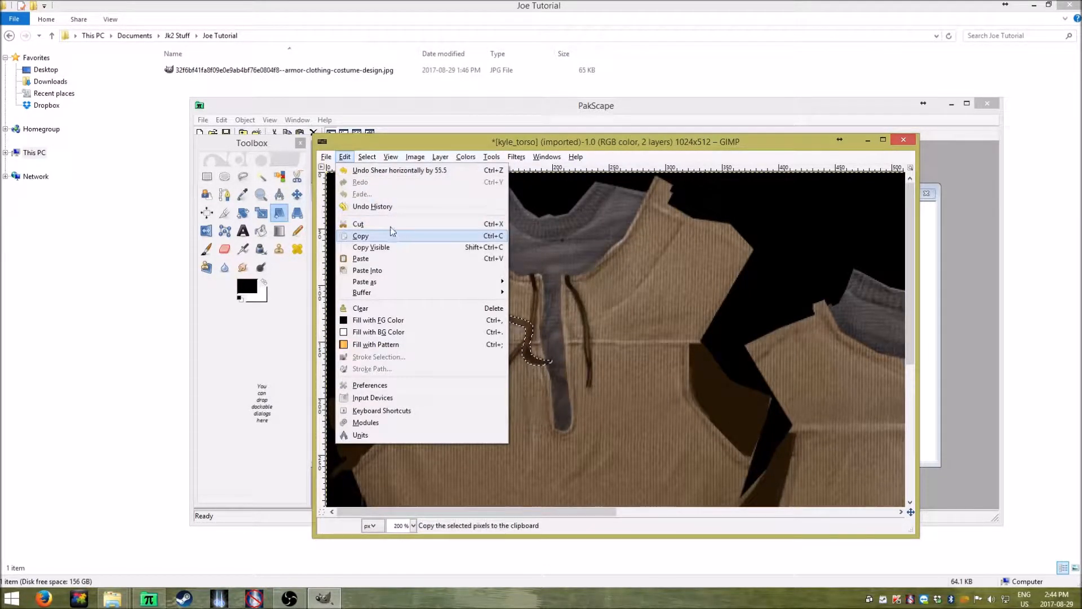
left_click(361, 170)
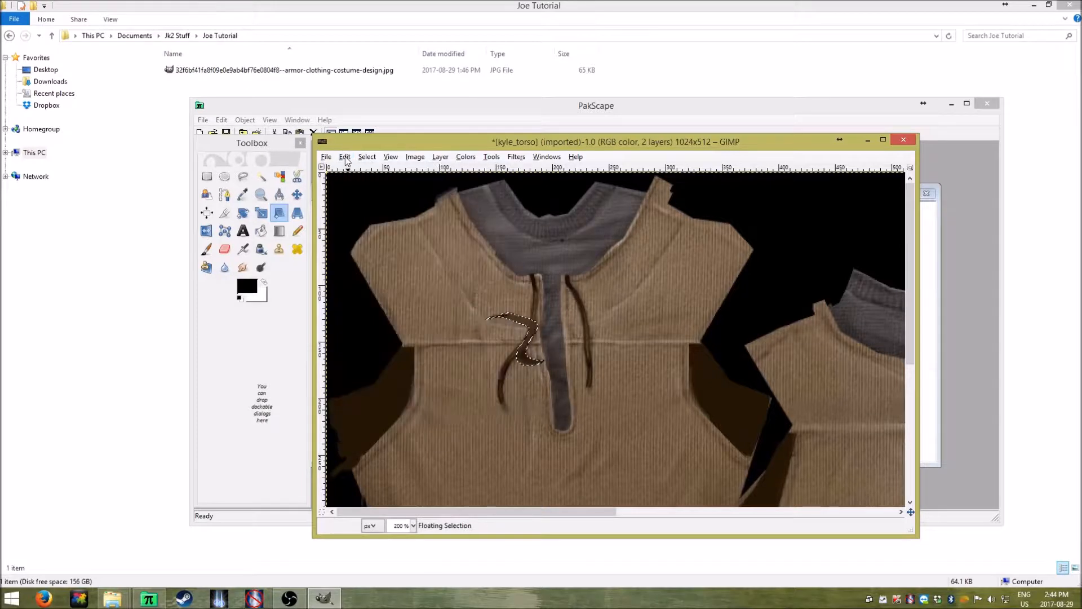
left_click(345, 160)
left_click(348, 170)
left_click(345, 157)
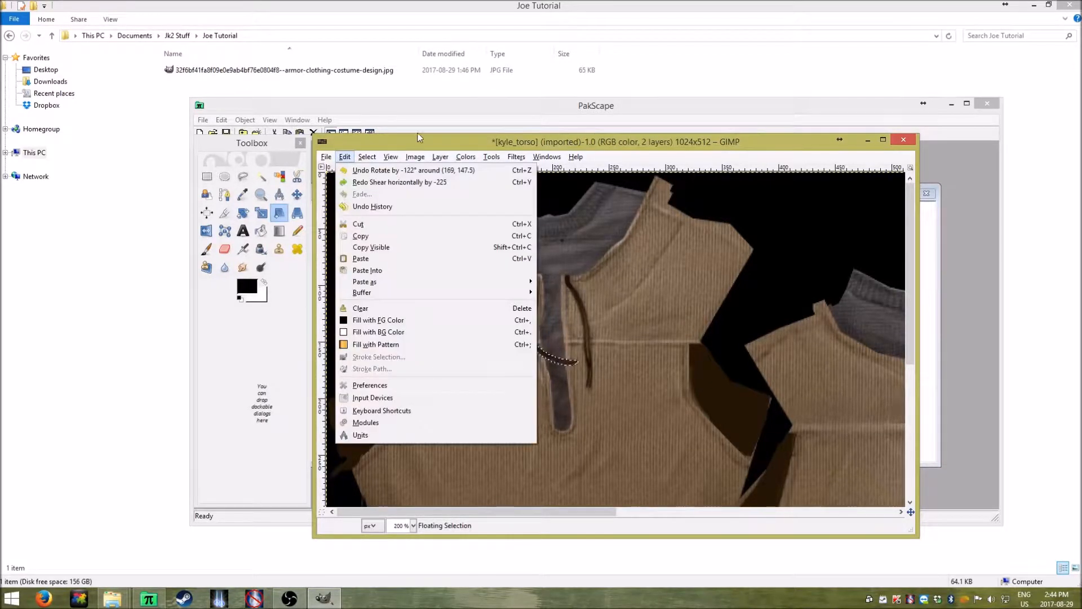
left_click(414, 170)
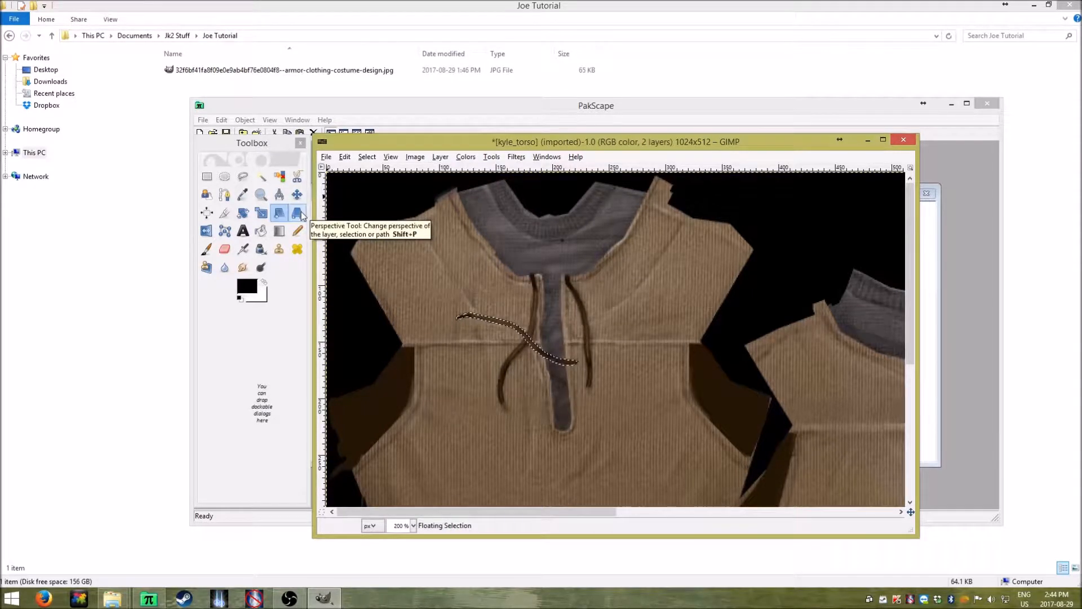
Distort the floating drawstring with Perspective by pulling its lower-right corner outward and up, and move the result slightly down and left
left_click(302, 215)
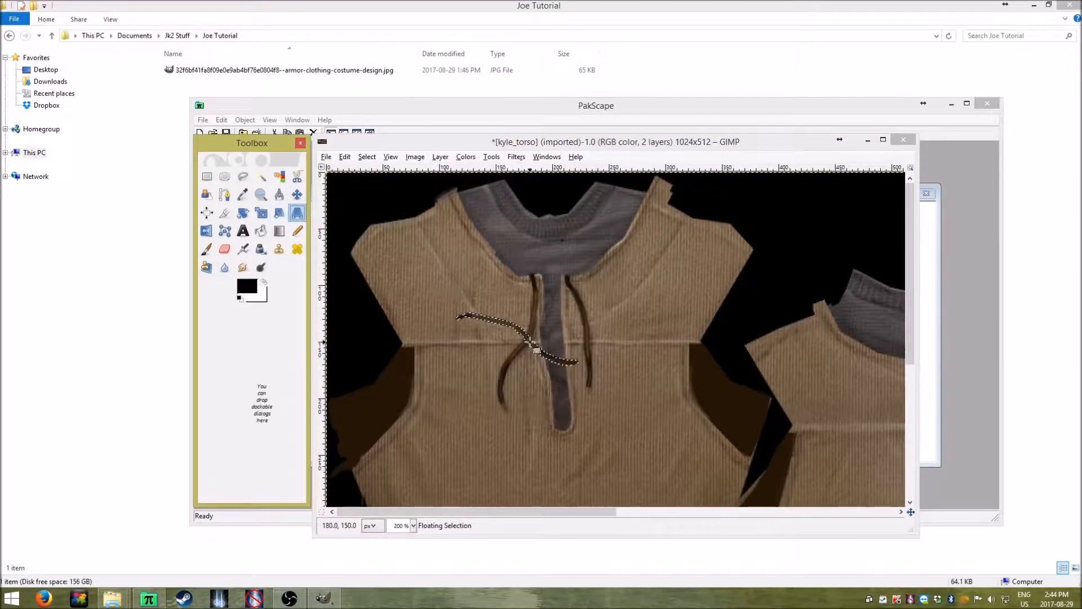
left_click(530, 342)
left_click_drag(537, 304, 198, 313)
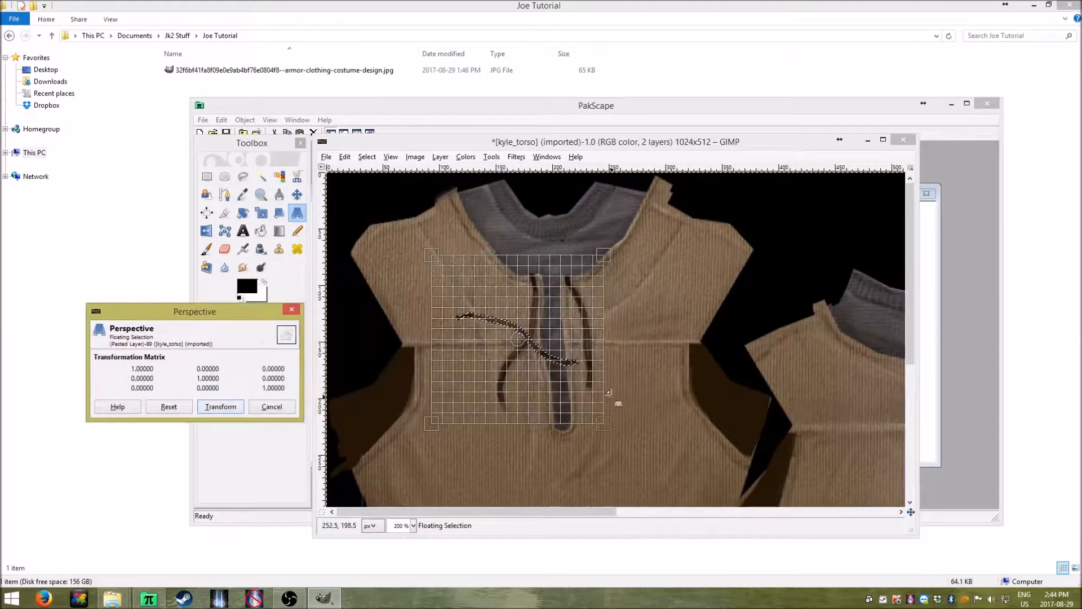
left_click_drag(602, 422, 714, 300)
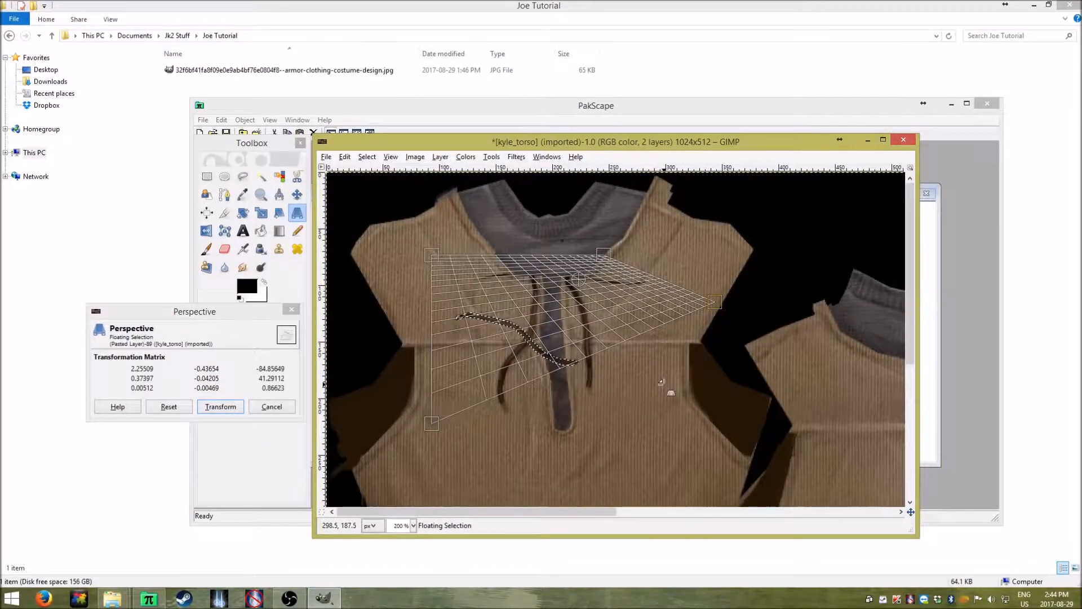
left_click(223, 407)
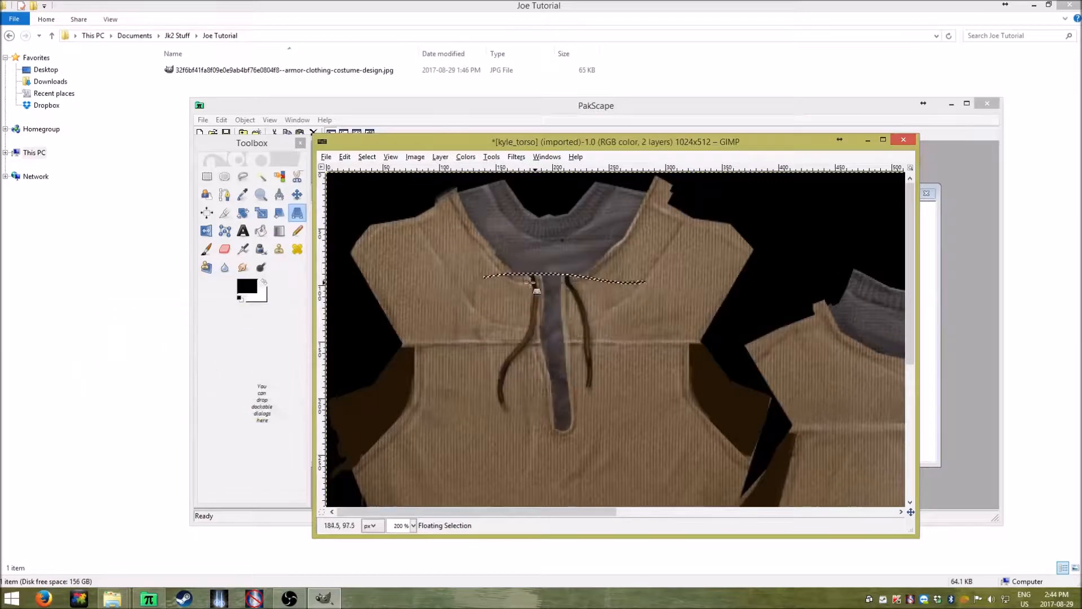
left_click(297, 194)
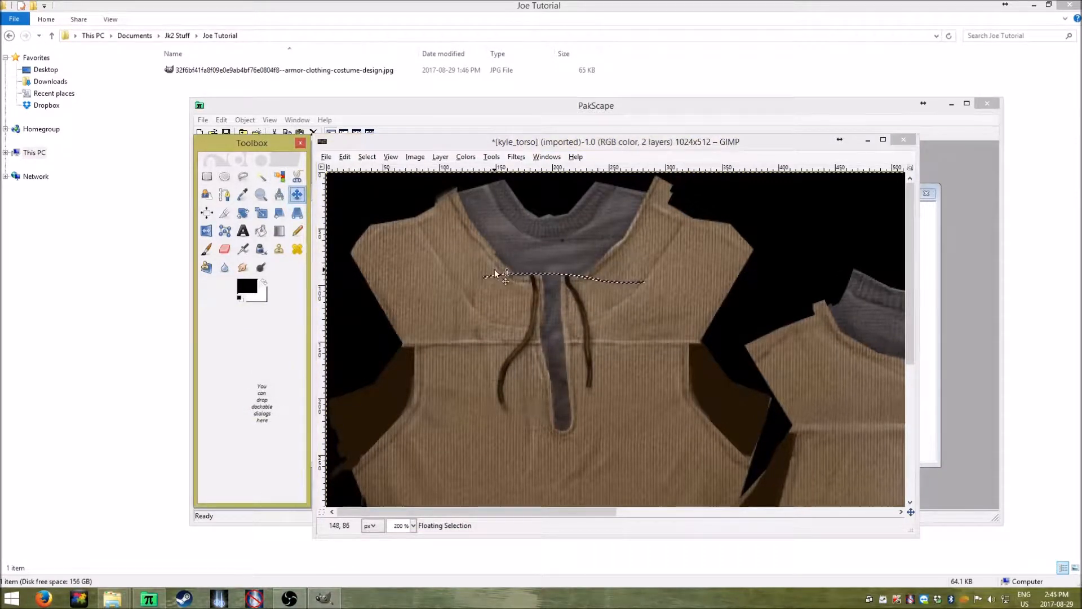
left_click_drag(496, 276, 479, 295)
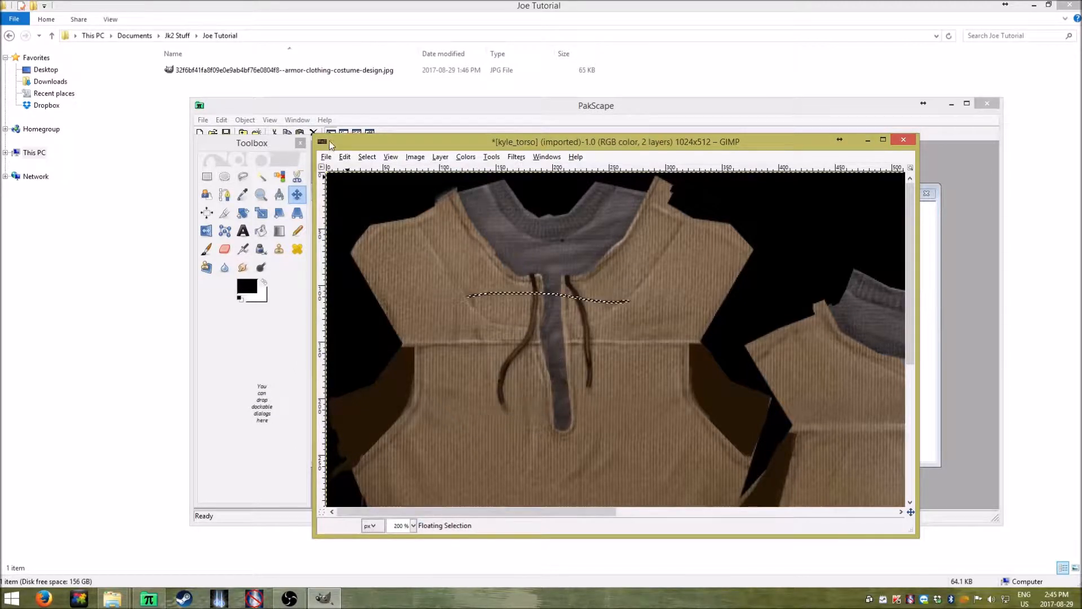
Undo the move and the perspective distortion of the floating drawstring
left_click(344, 157)
left_click(344, 157)
left_click(344, 157)
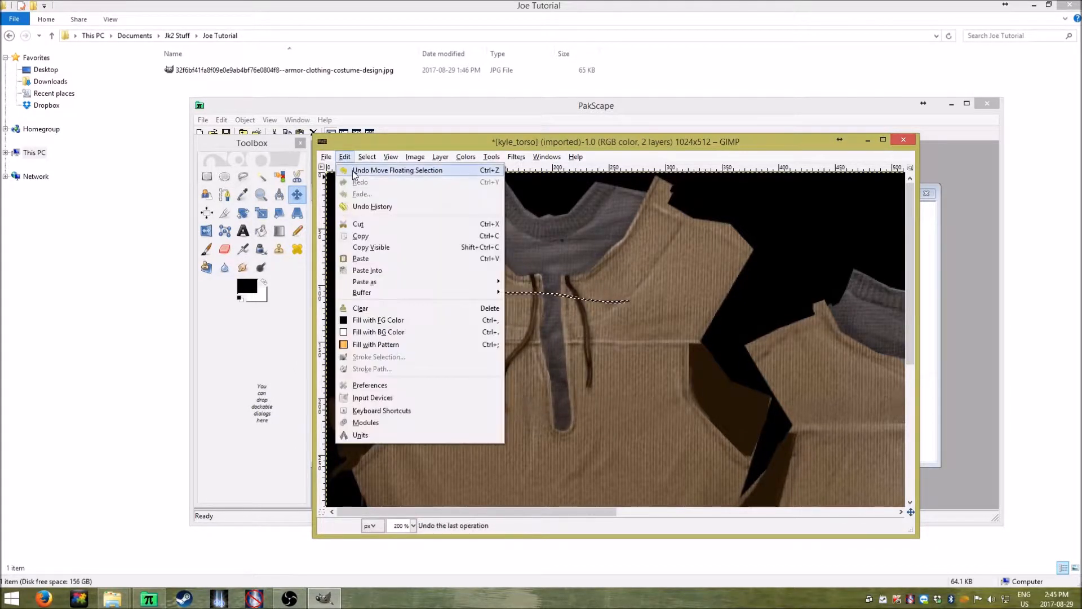
left_click(383, 170)
left_click(344, 157)
left_click(386, 181)
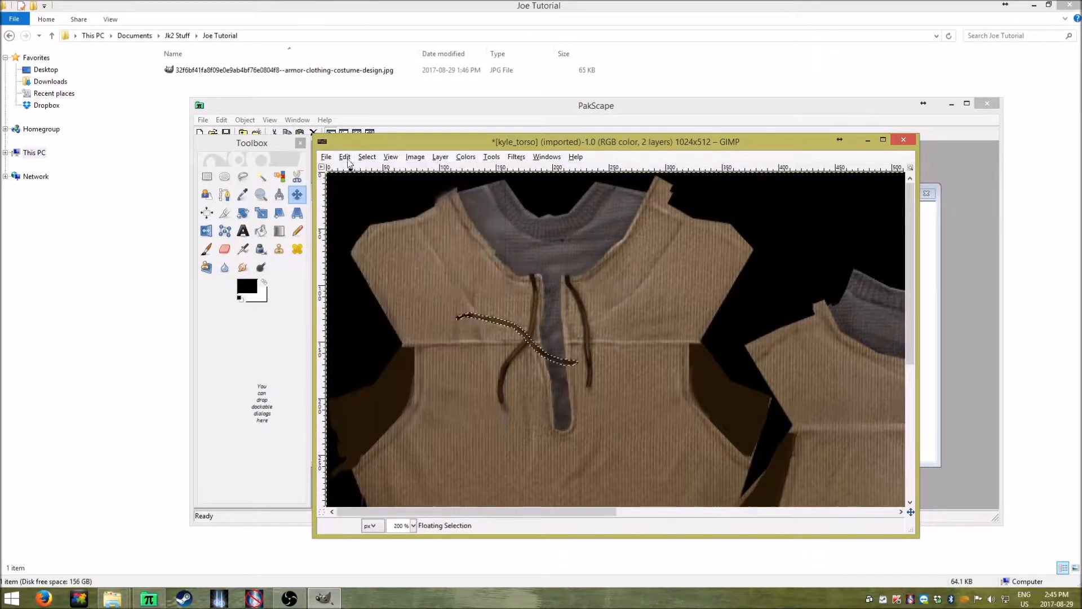
Flip the floating drawstring horizontally with the Flip tool, and flip it back to its original orientation
left_click(279, 333)
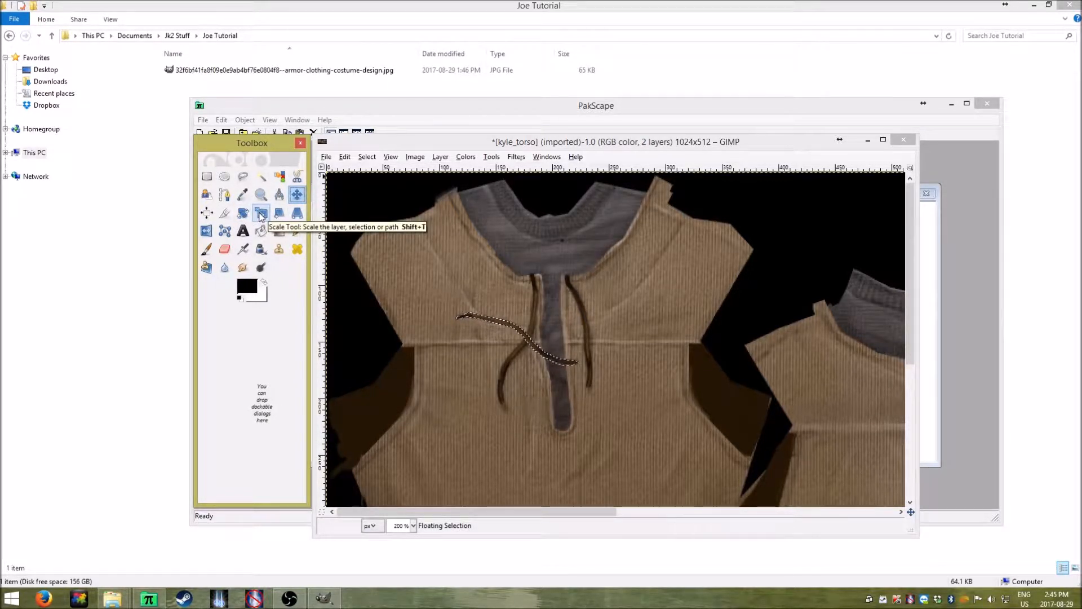
left_click(202, 233)
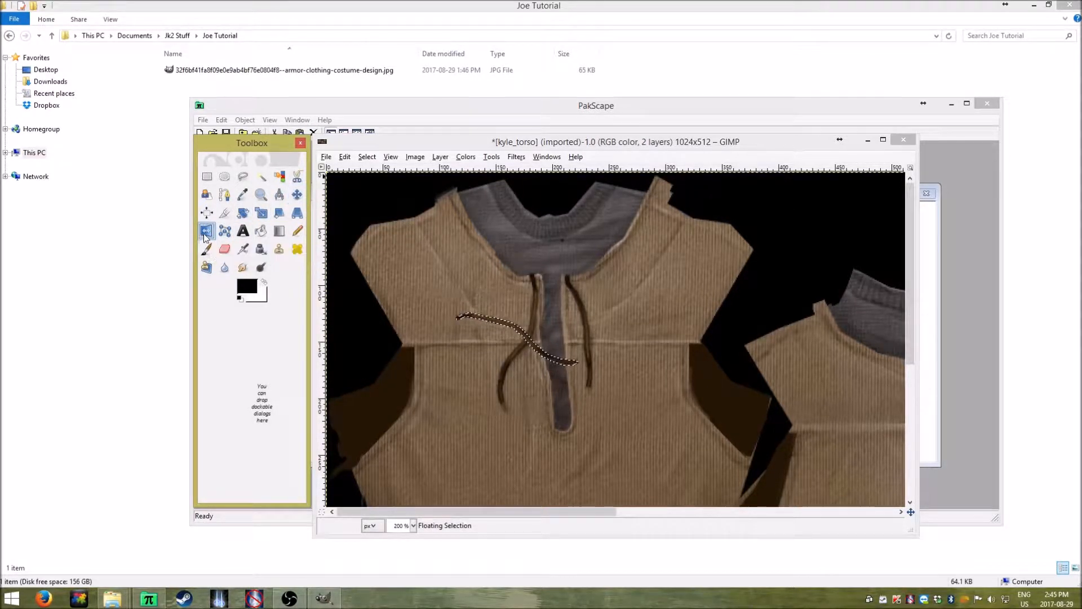
left_click(530, 343)
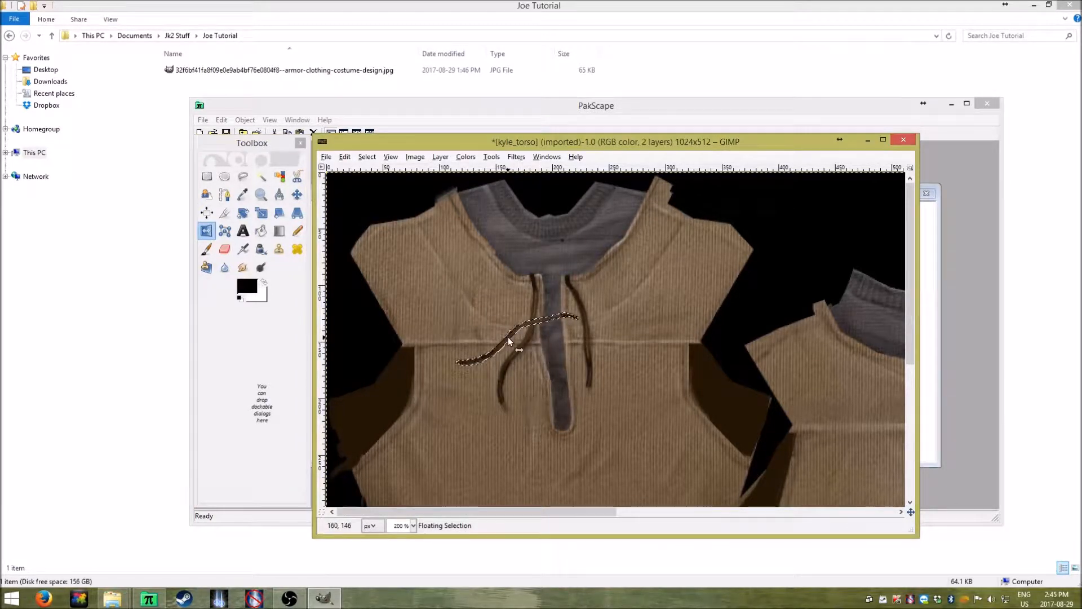
left_click(525, 342)
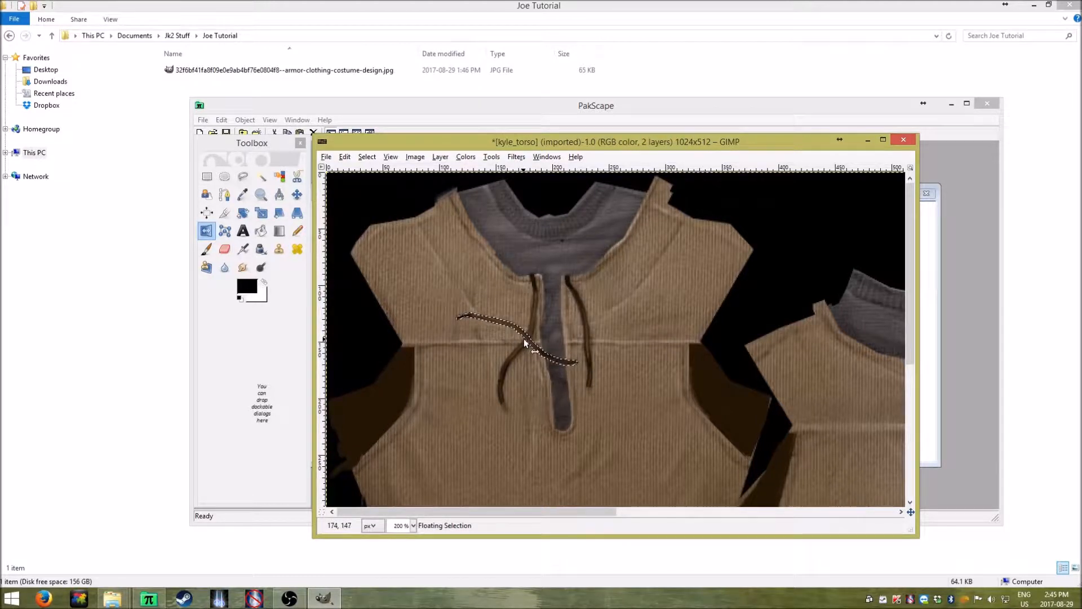
Draw a closed five-point Cage Transform outline around the whole floating drawstring
left_click(224, 231)
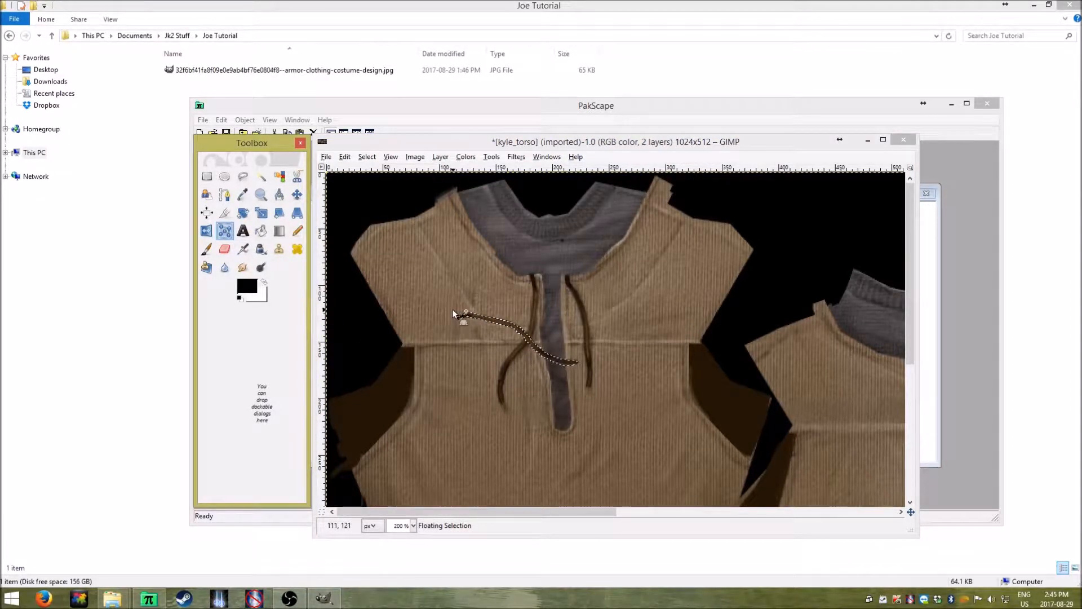
left_click(487, 323)
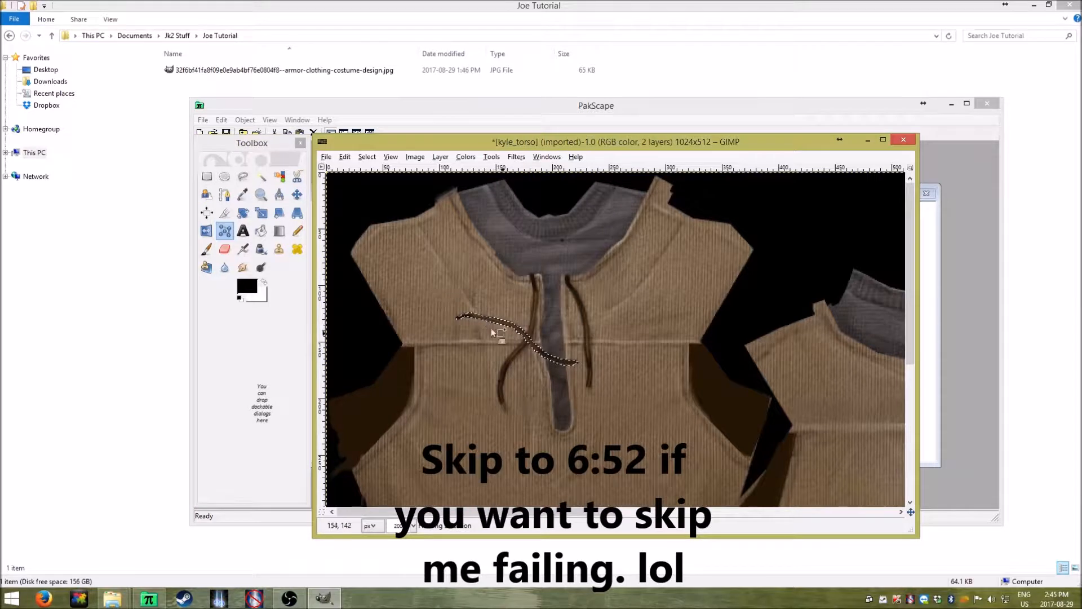
left_click(447, 311)
left_click(474, 380)
left_click(595, 315)
left_click(486, 281)
left_click(447, 312)
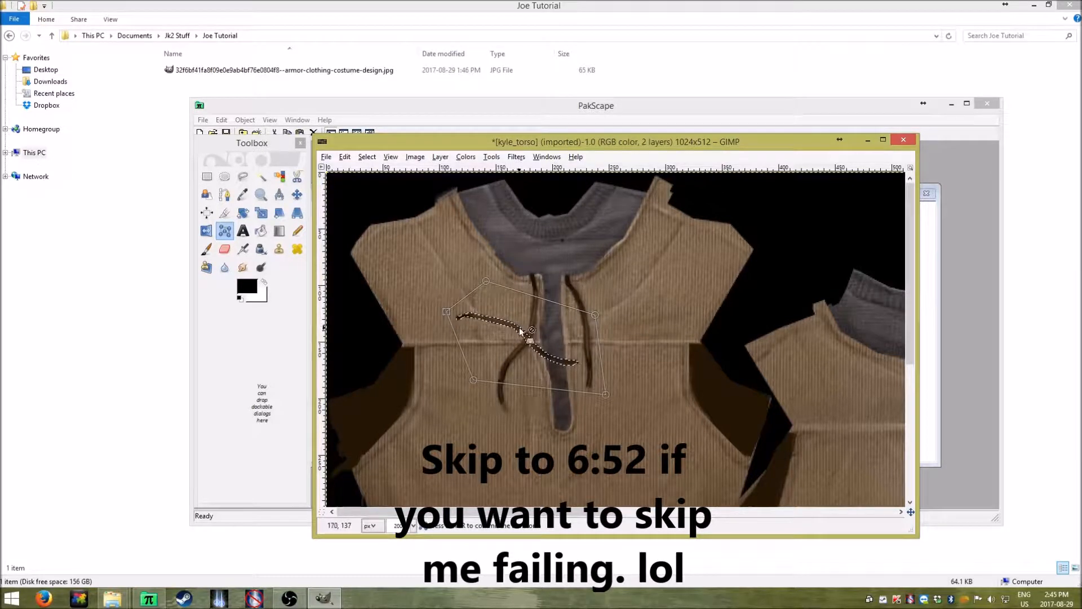
Select all points of the cage, shift it slightly left and up, and commit the transform
left_click_drag(544, 353, 583, 370)
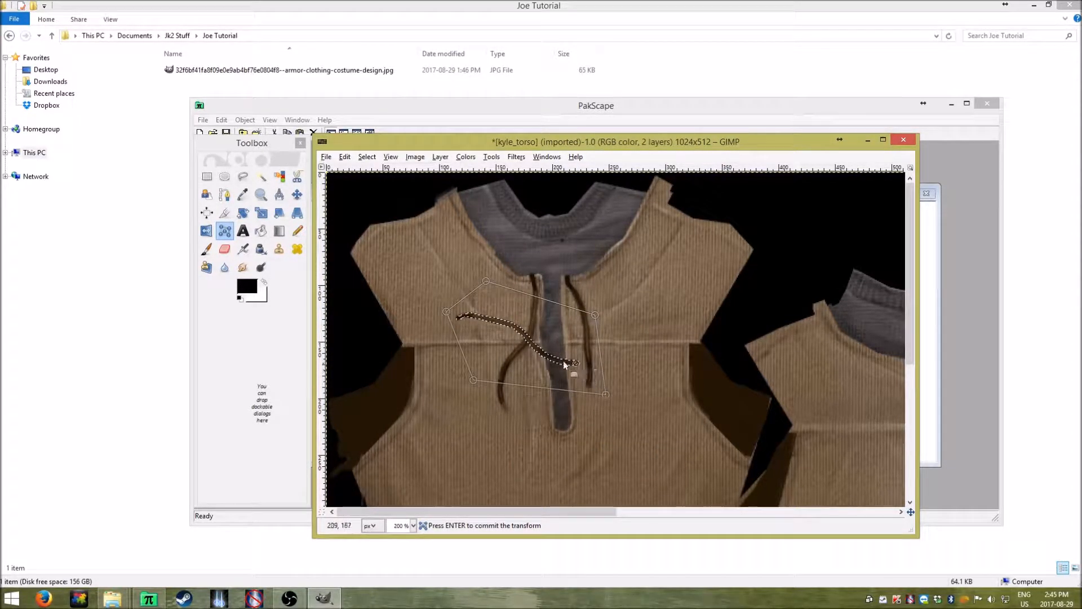
left_click_drag(422, 269, 662, 435)
left_click_drag(604, 396, 593, 393)
right_click(549, 356)
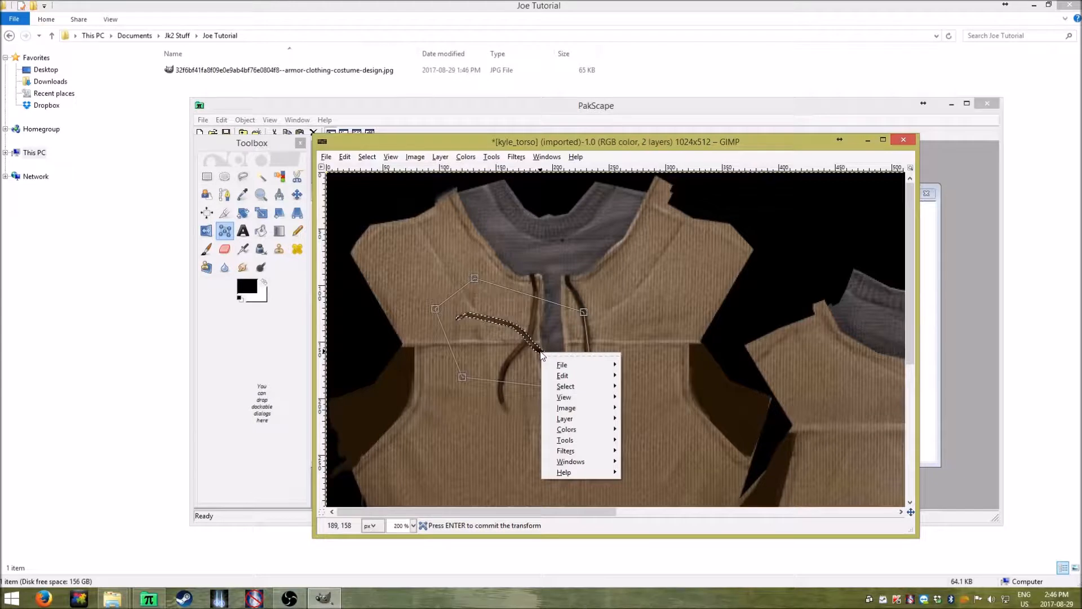
left_click(541, 354)
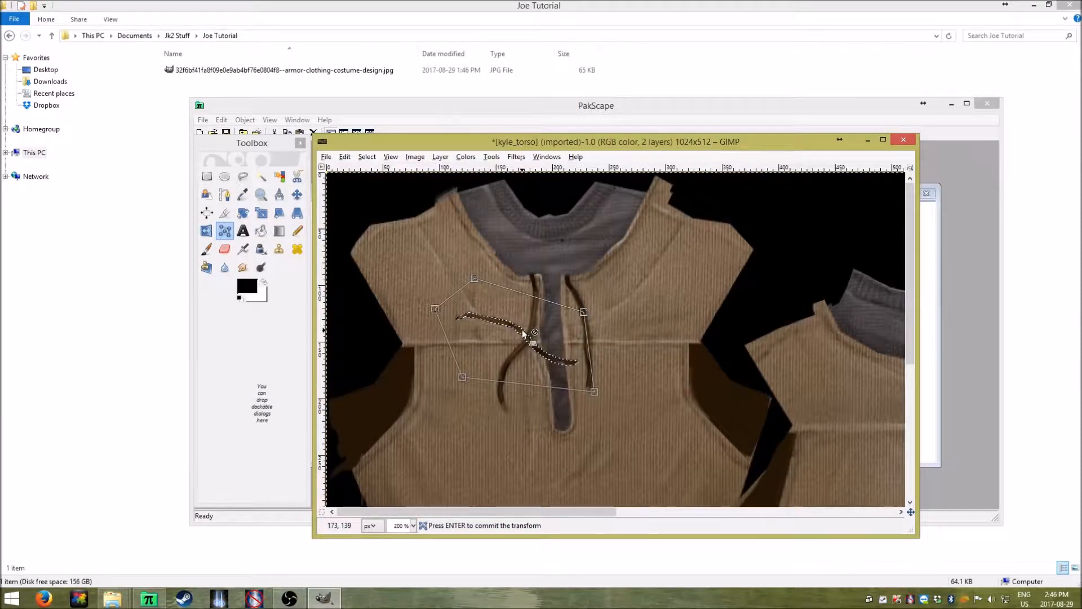
key("Return")
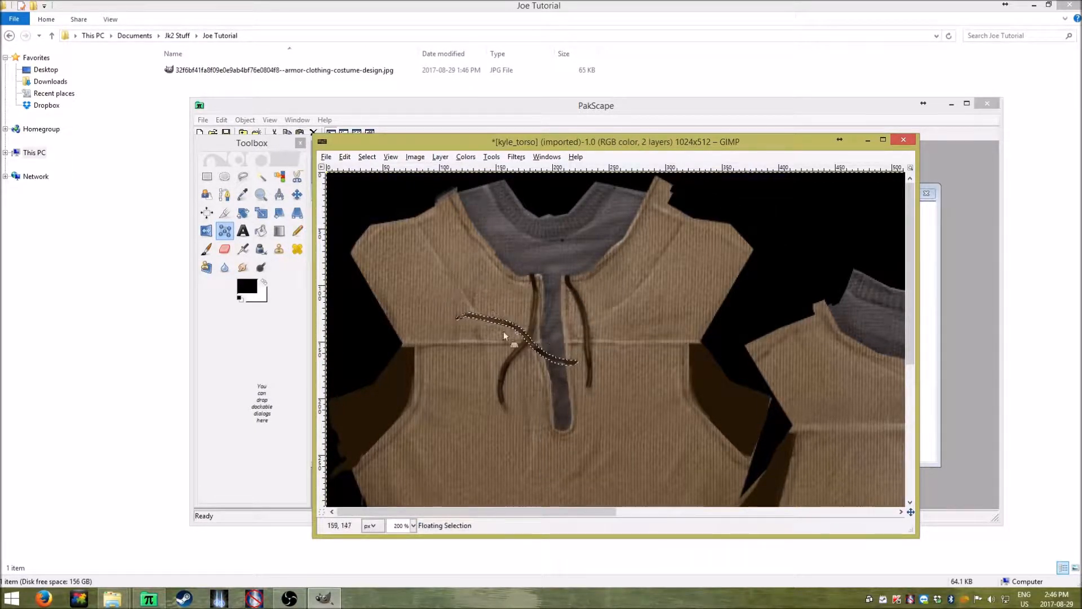
Try a small four-point cage above and across the drawstring's left half, and commit it
left_click(486, 330)
left_click(509, 305)
left_click(435, 285)
left_click(484, 330)
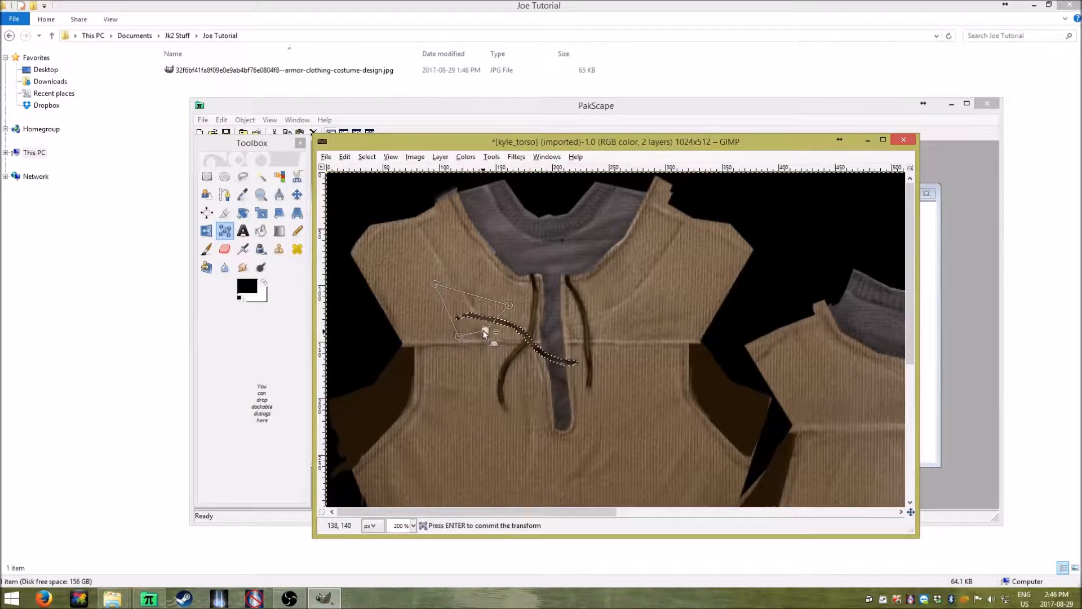
key("Return")
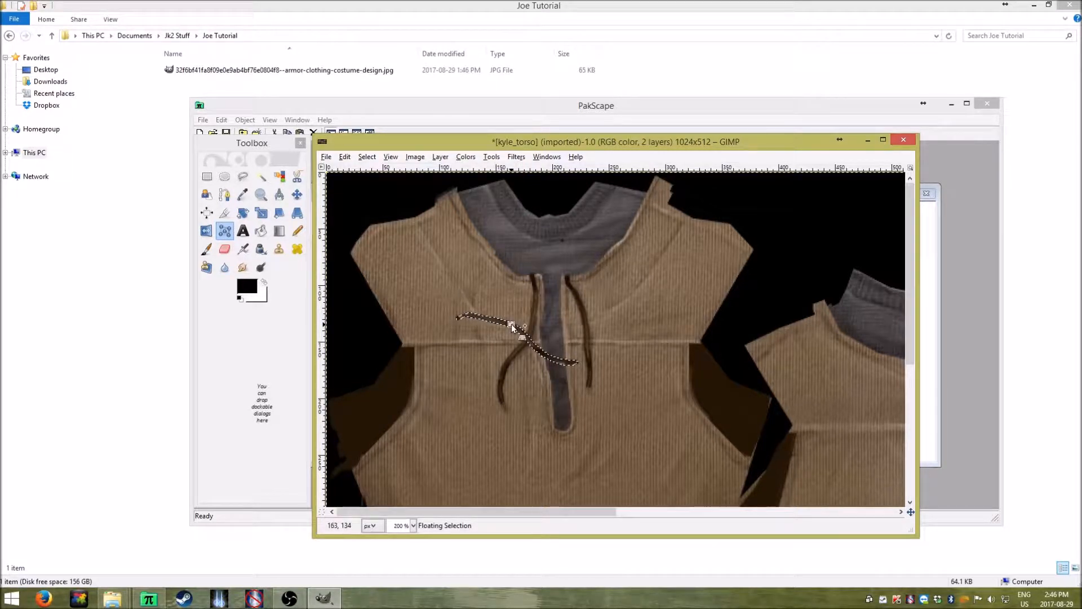
Try a flatter cage directly over the drawstring's left half, closing it at the left tip, and commit it
left_click(472, 342)
left_click(533, 329)
left_click(491, 323)
left_click(455, 317)
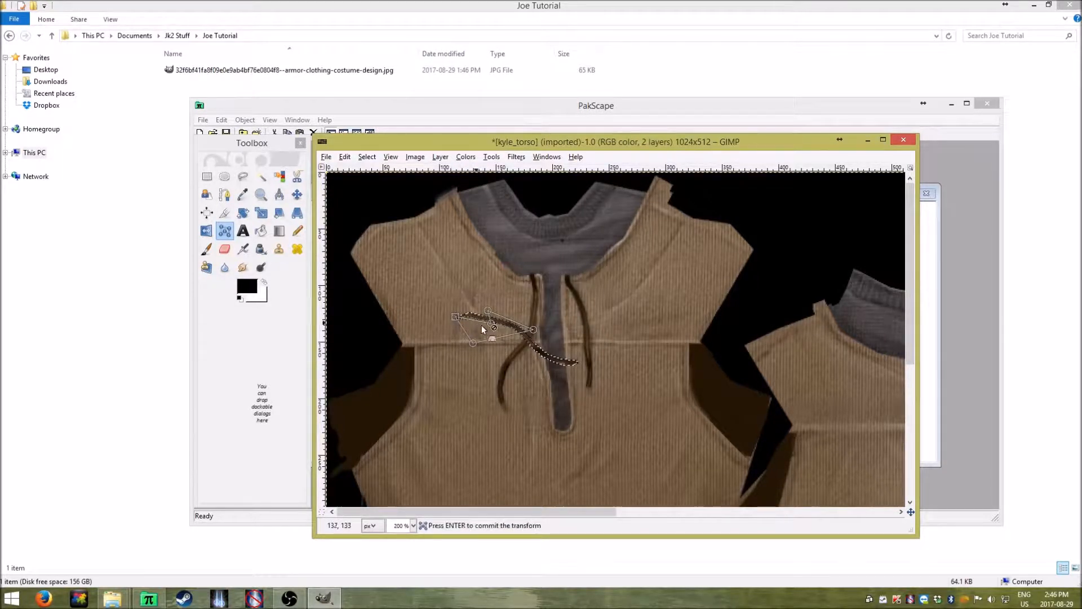
key("Return")
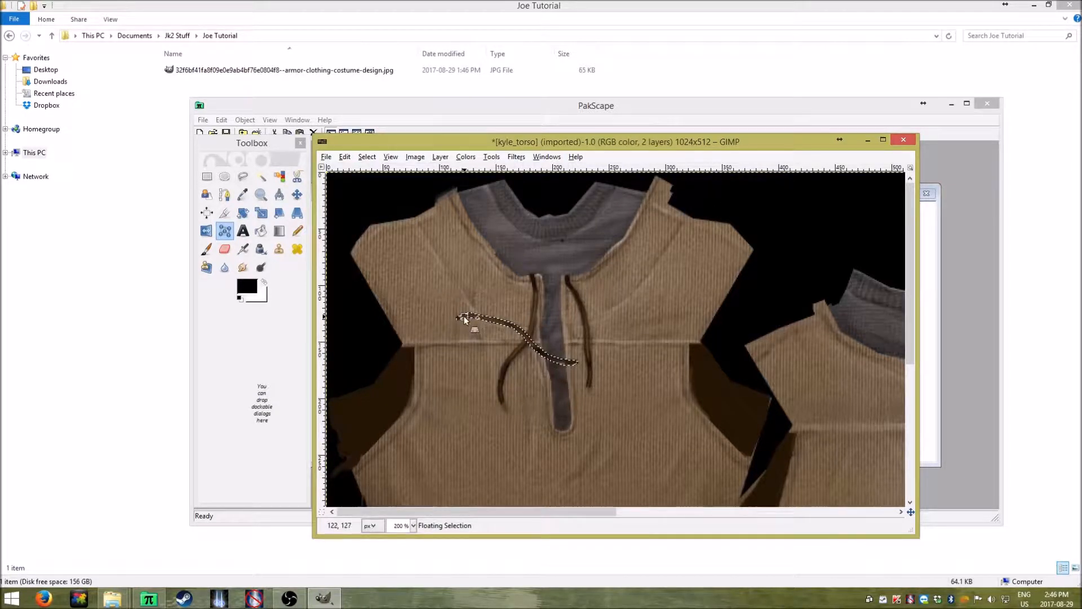
Try a closed five-point cage that follows the drawstring's full slanted length, and commit it
left_click(586, 385)
left_click(515, 297)
left_click(458, 306)
left_click(454, 325)
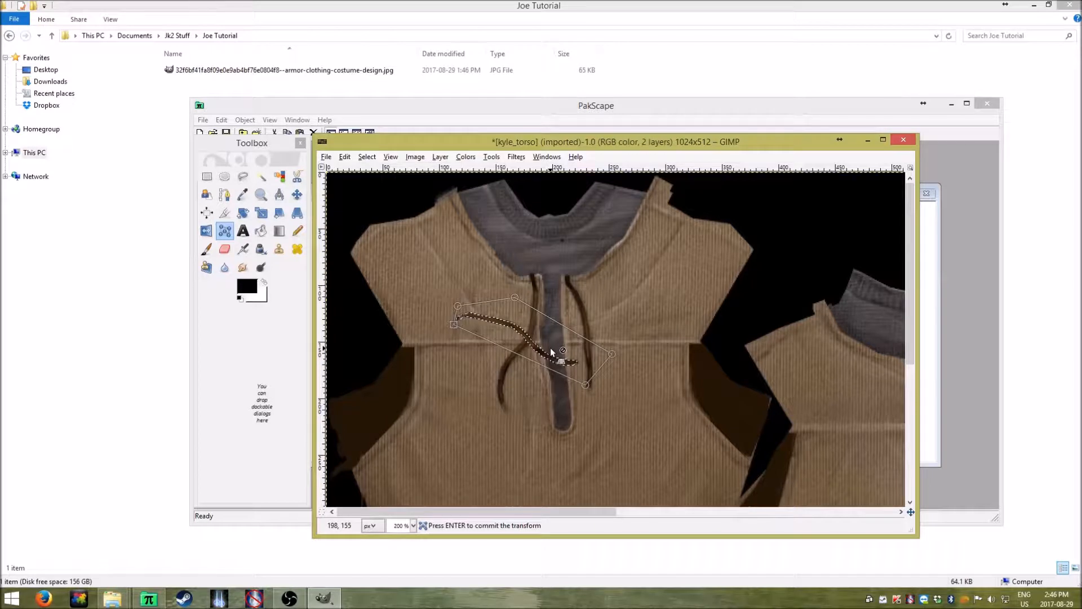
key("Return")
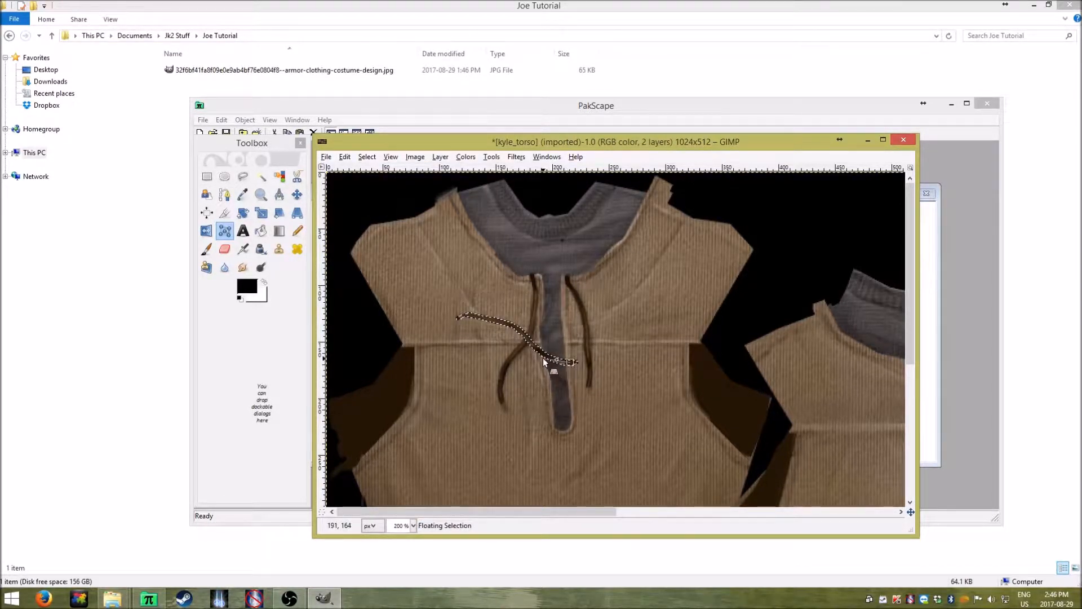
Try cage points on the drawstring's right end, and a slanted cage around most of its length, committing each
left_click(543, 357)
left_click(573, 364)
key("Return")
left_click(443, 330)
left_click(593, 380)
left_click(474, 300)
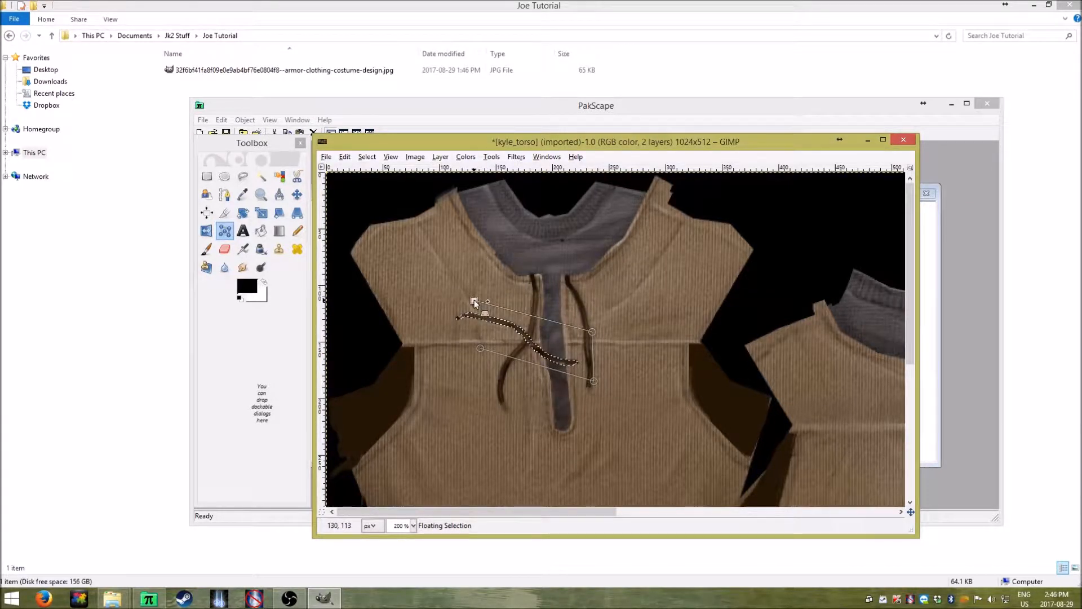
left_click(480, 349)
key("Return")
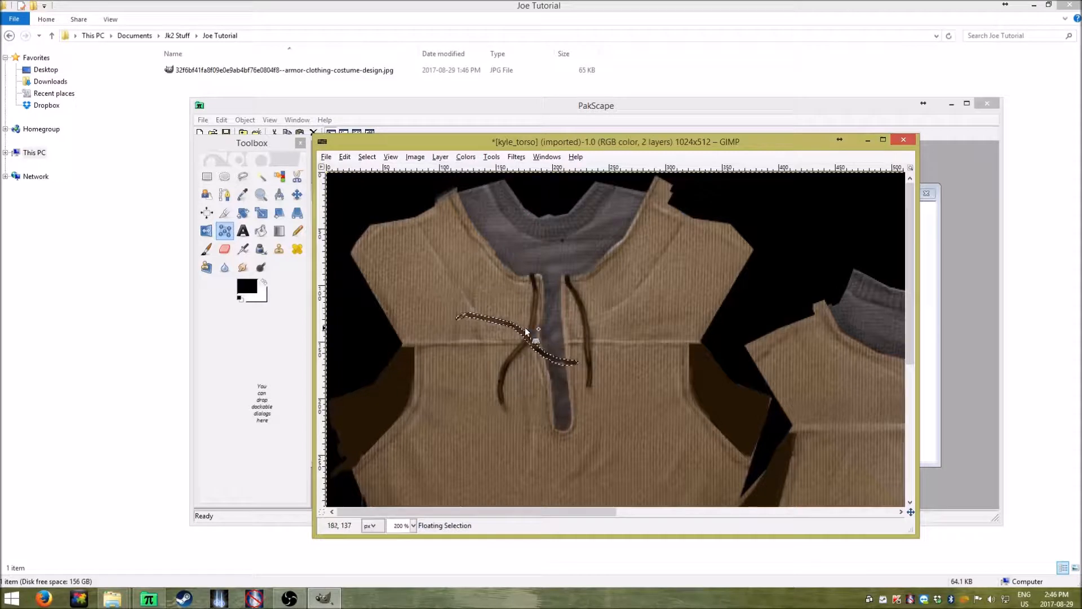
Try a wide four-point cage around the drawstring reaching toward the shirt's right chest, and commit it
left_click(457, 292)
left_click(439, 333)
left_click(597, 389)
left_click(652, 318)
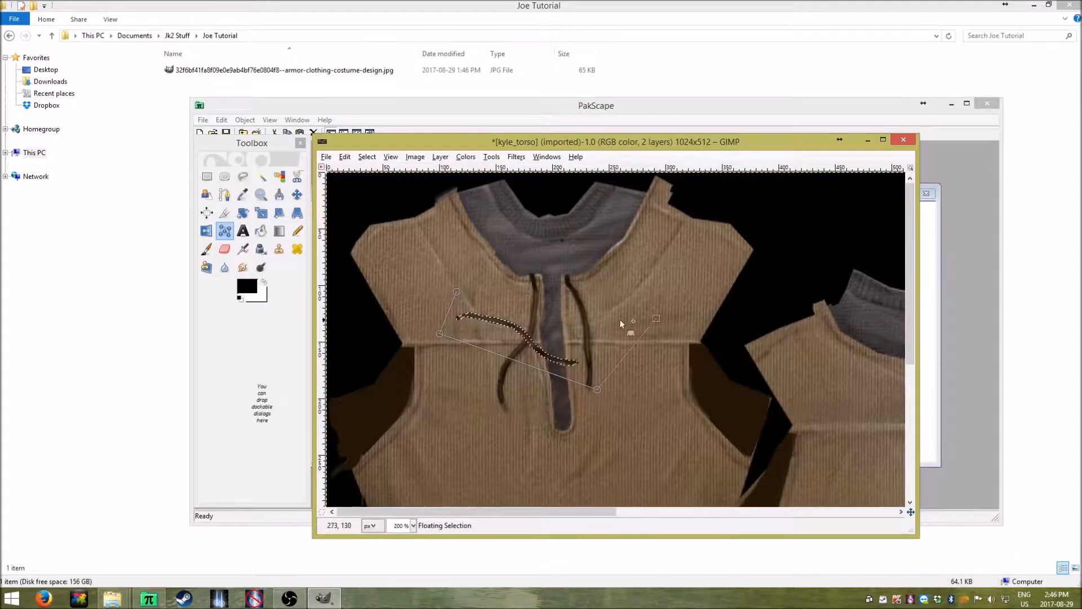
left_click(456, 292)
key("Return")
Try a closed four-point cage just above the drawstring, below the collar, and commit it
left_click(521, 266)
left_click(463, 274)
left_click(465, 315)
left_click(599, 319)
left_click(520, 266)
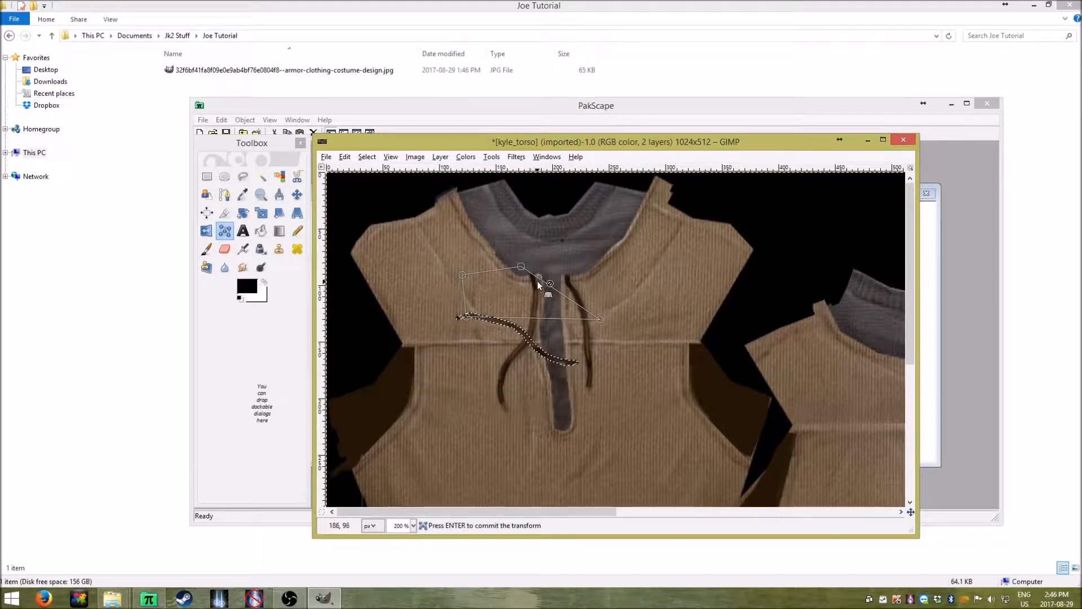
key("Return")
Try a cage drawn beside the neckline, pulling its points down around the floating drawstring, and commit it
left_click(538, 279)
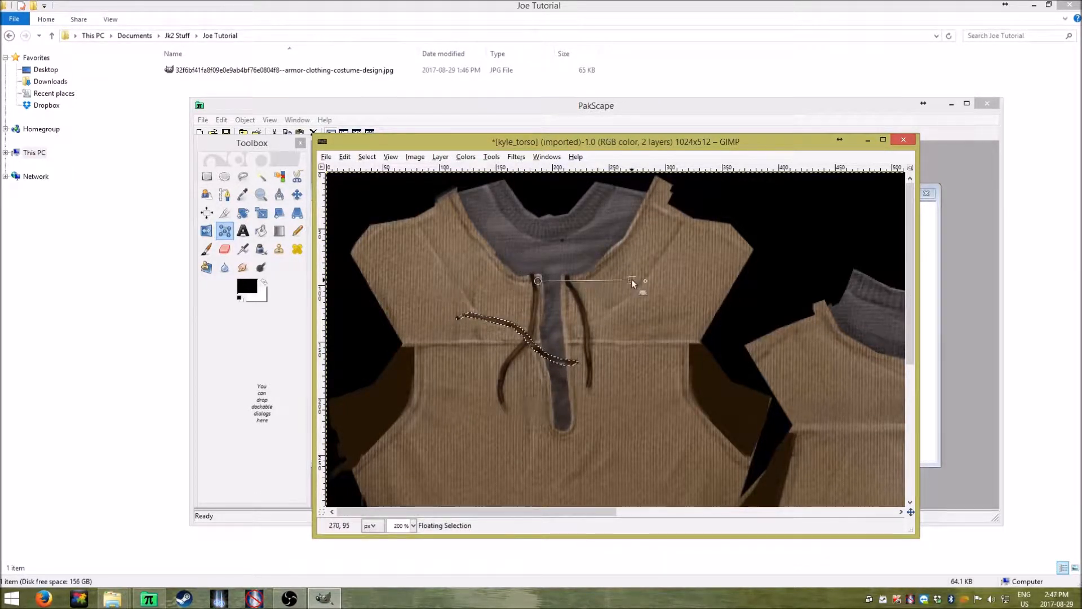
left_click(631, 279)
left_click(563, 310)
left_click(538, 282)
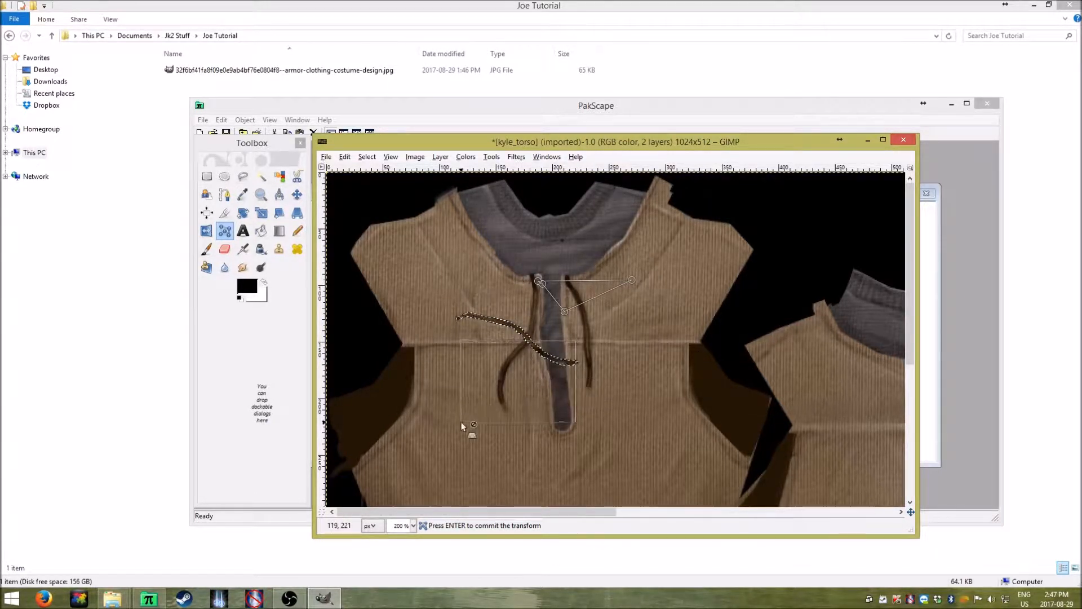
left_click_drag(538, 283, 493, 363)
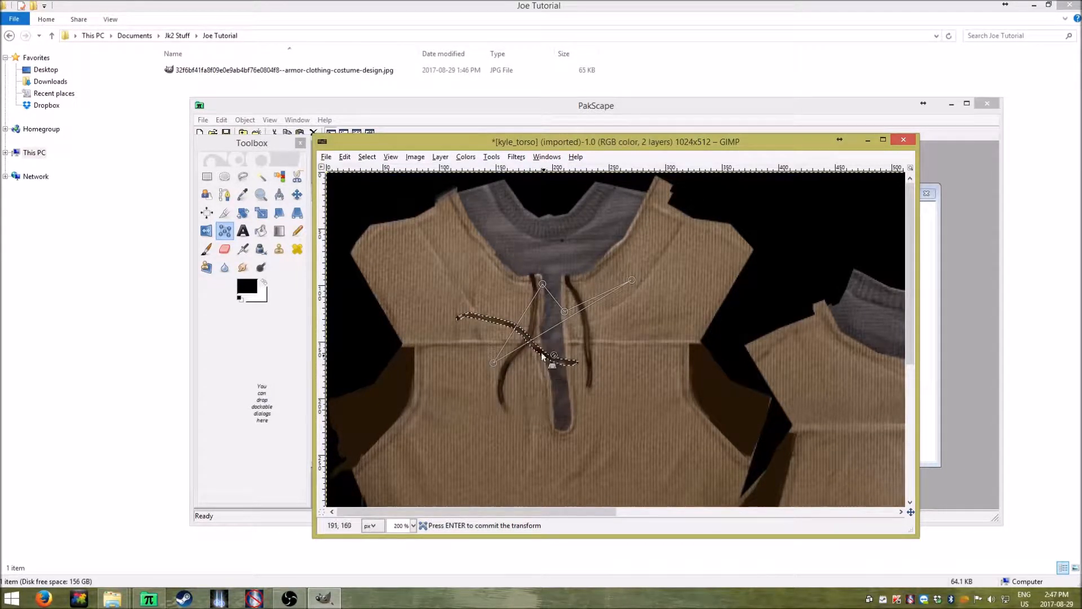
left_click_drag(564, 311, 439, 389)
left_click_drag(545, 284, 622, 346)
left_click_drag(538, 396, 594, 344)
left_click_drag(404, 252, 716, 431)
key("Return")
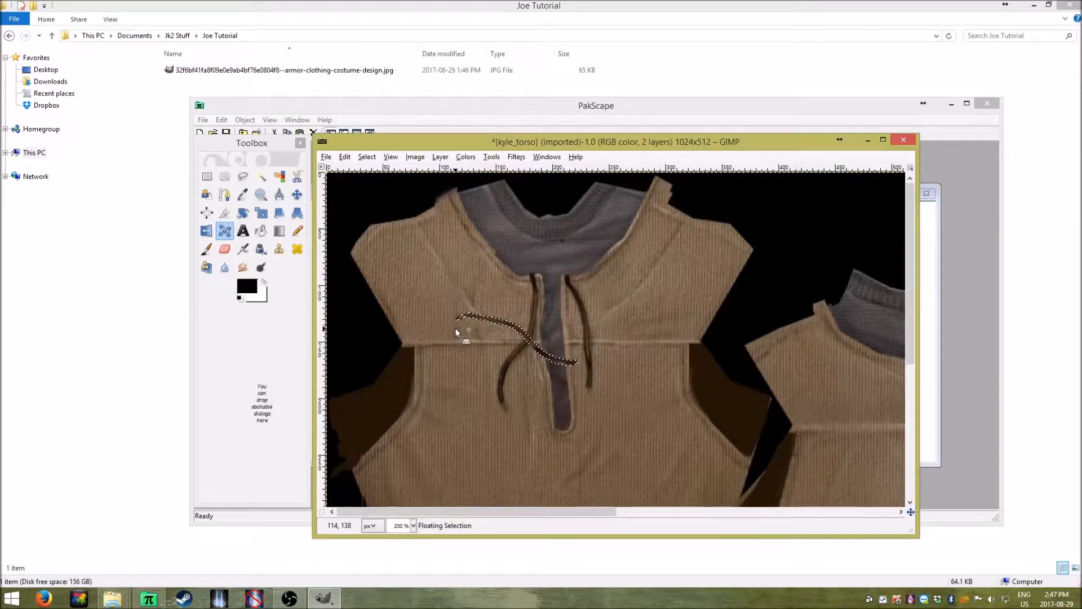
Create a text box of about 38 × 26 px on the shirt's left chest with the text "dxf"
left_click(282, 361)
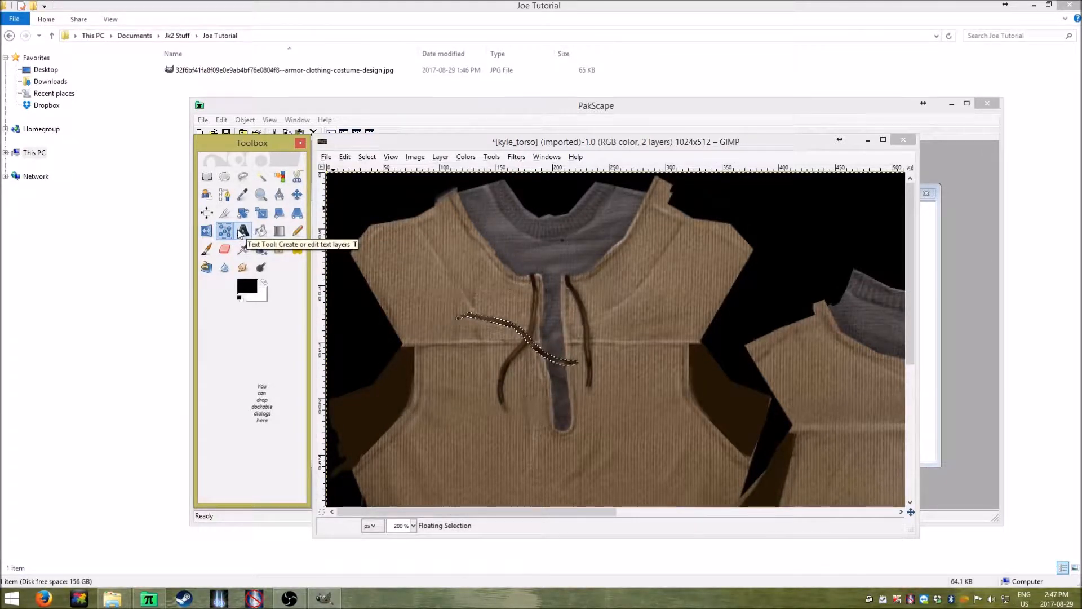
left_click(242, 232)
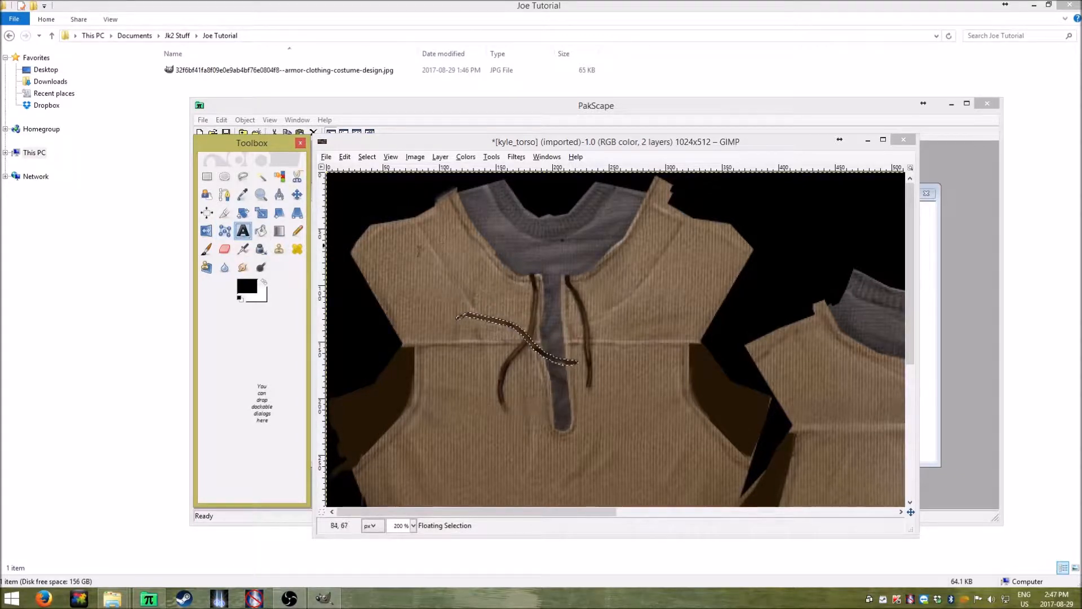
left_click(419, 259)
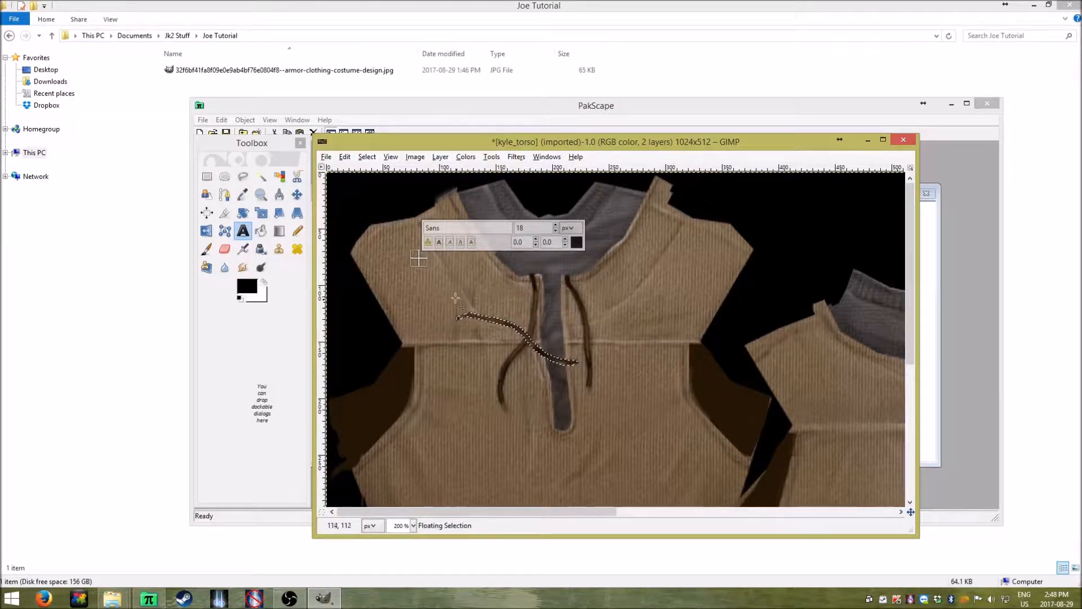
left_click_drag(420, 258, 474, 299)
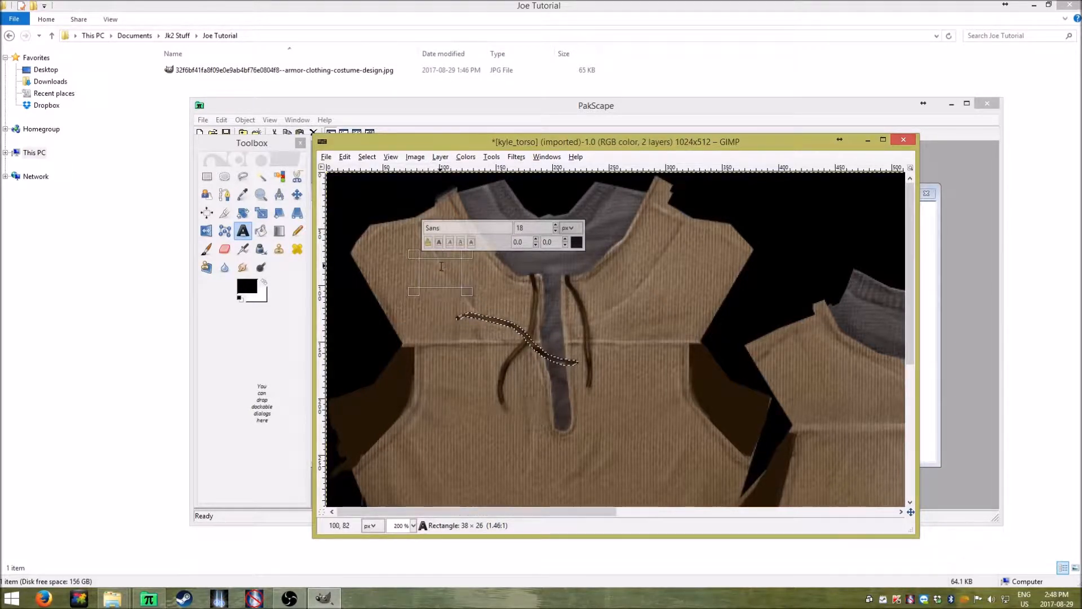
type("dxf")
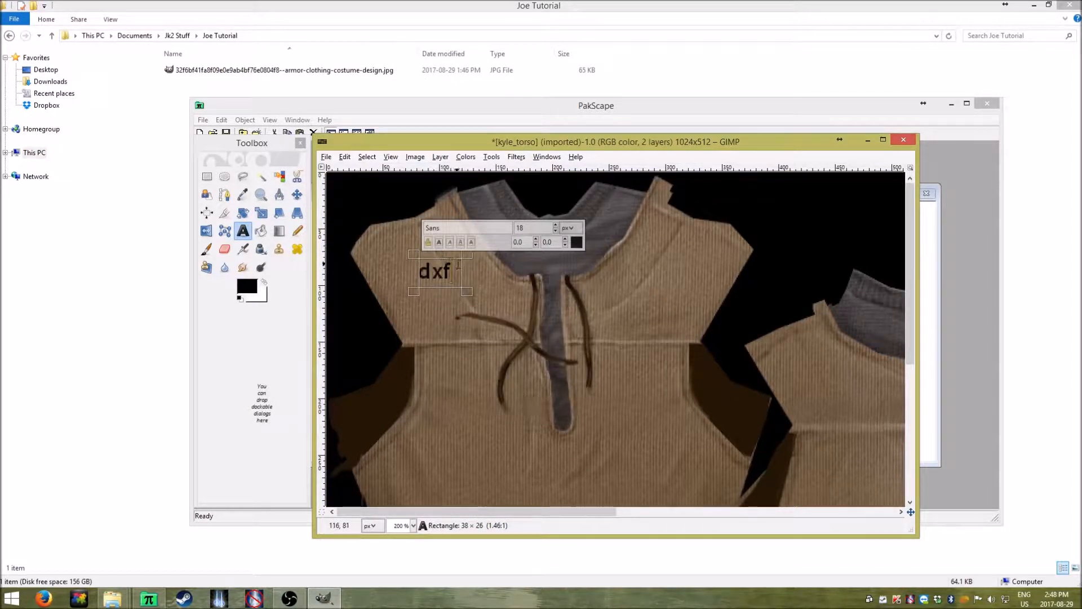
Replace the box's text with "Hello" and enlarge the text box to about 112 × 30 px
key("BackSpace")
key("BackSpace")
key("BackSpace")
type("He")
key("BackSpace")
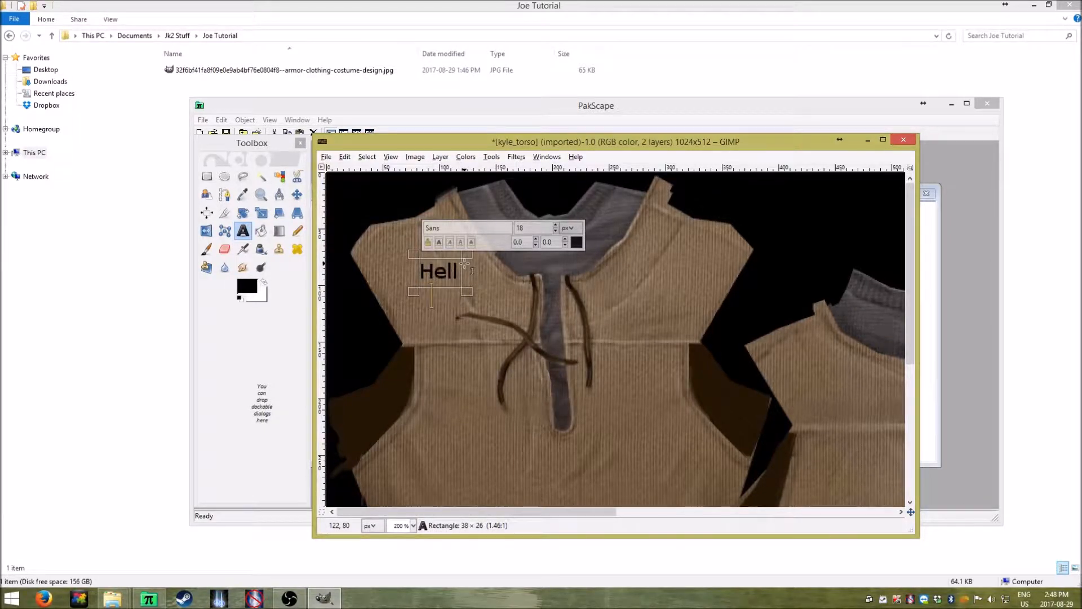
left_click_drag(467, 291, 553, 290)
type("ello")
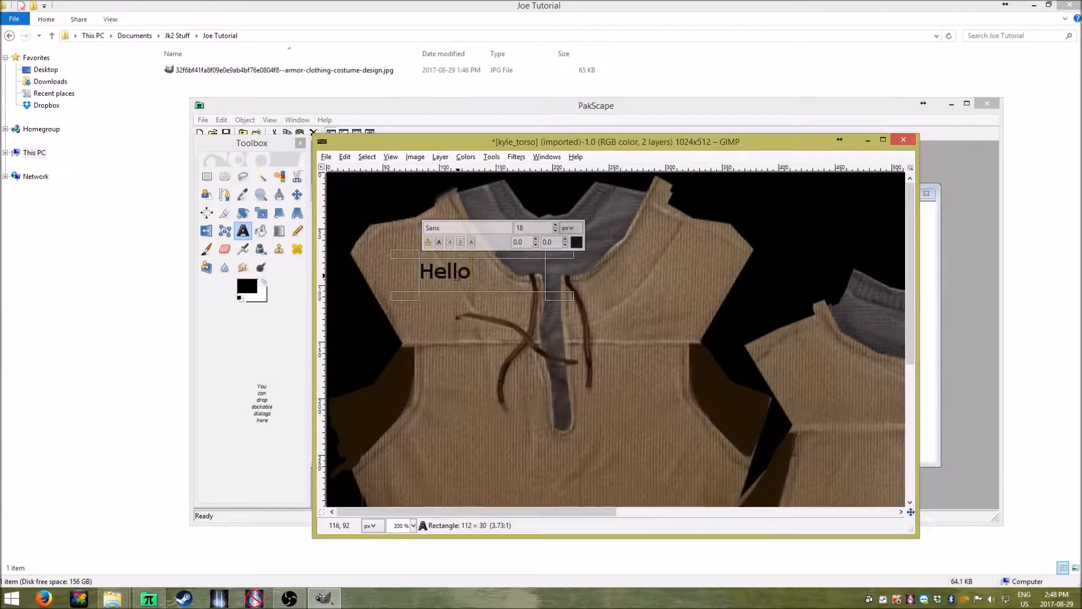
type("/*")
key("BackSpace")
key("BackSpace")
Return to the kyle_torso image in GIMP and flip the Hello text layer horizontally
left_click(483, 130)
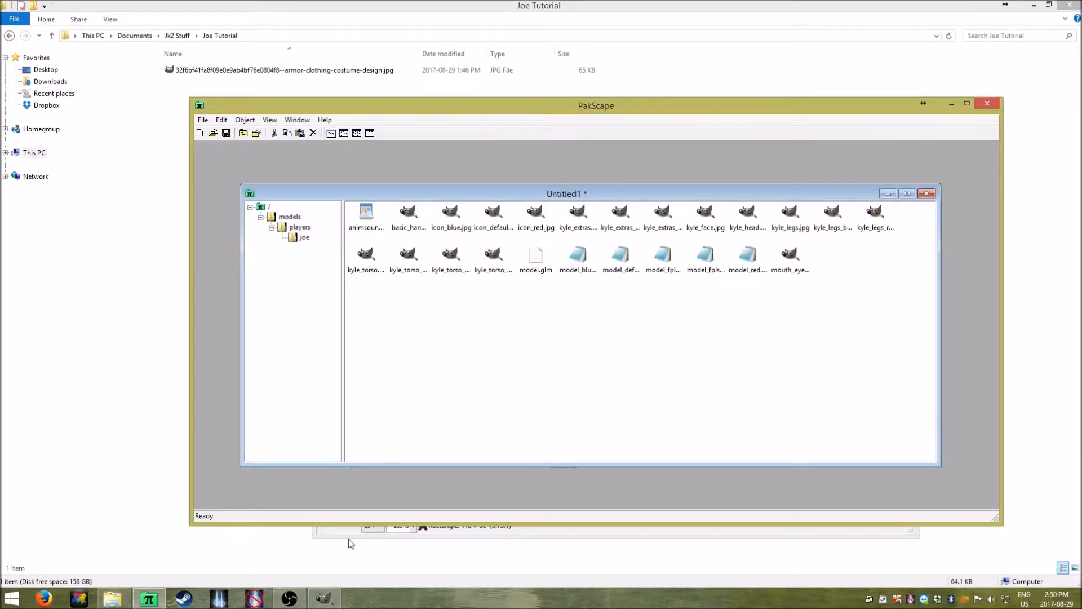
left_click(324, 597)
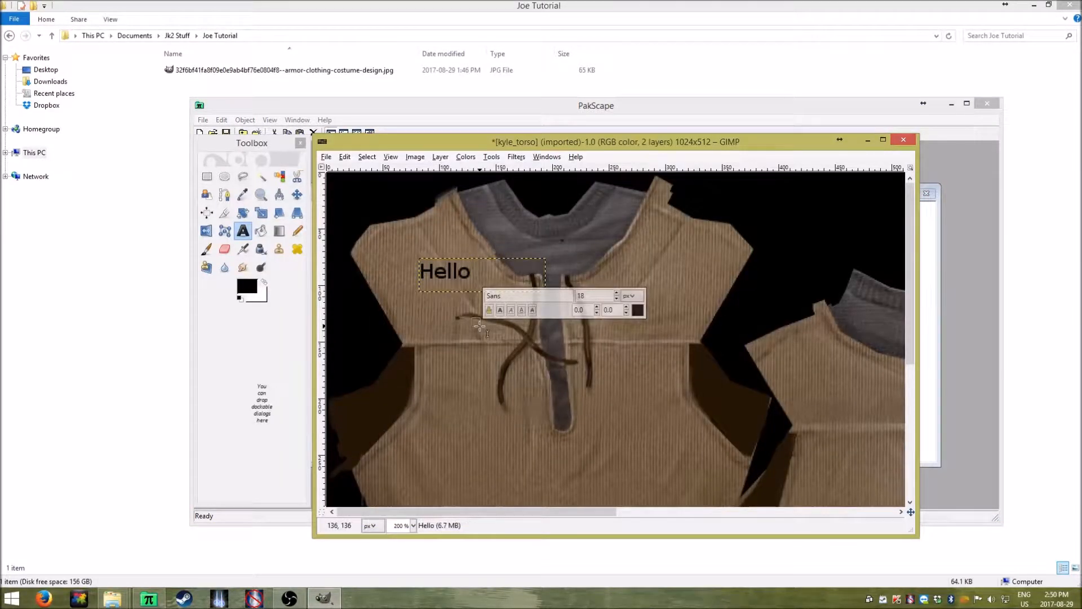
left_click(210, 233)
left_click(445, 273)
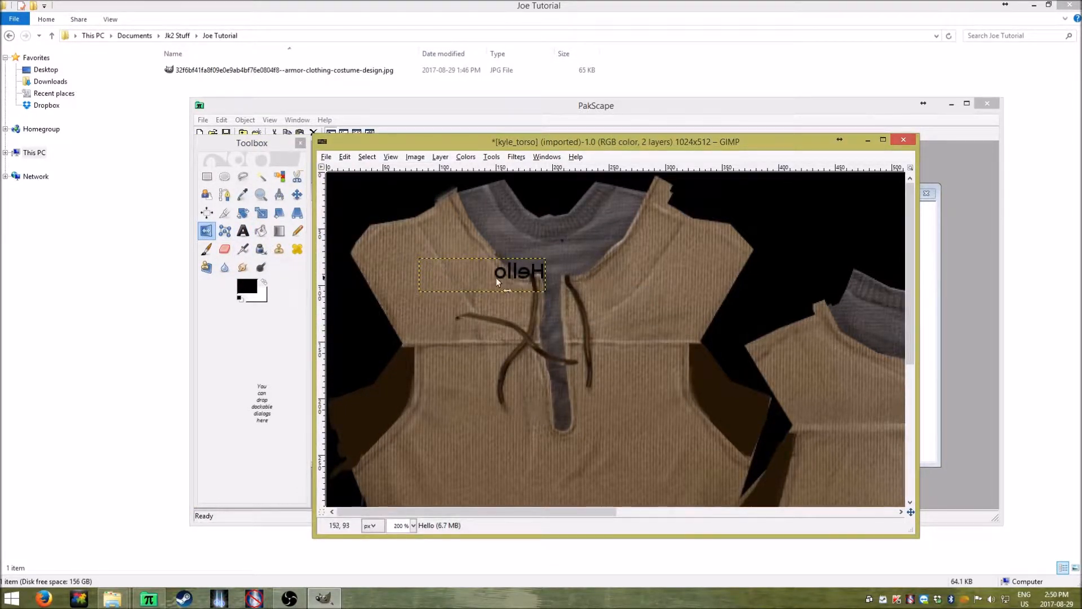
Move the mirrored Hello text across the shirt's left shoulder and flip it horizontally so it reads the right way round
left_click(297, 194)
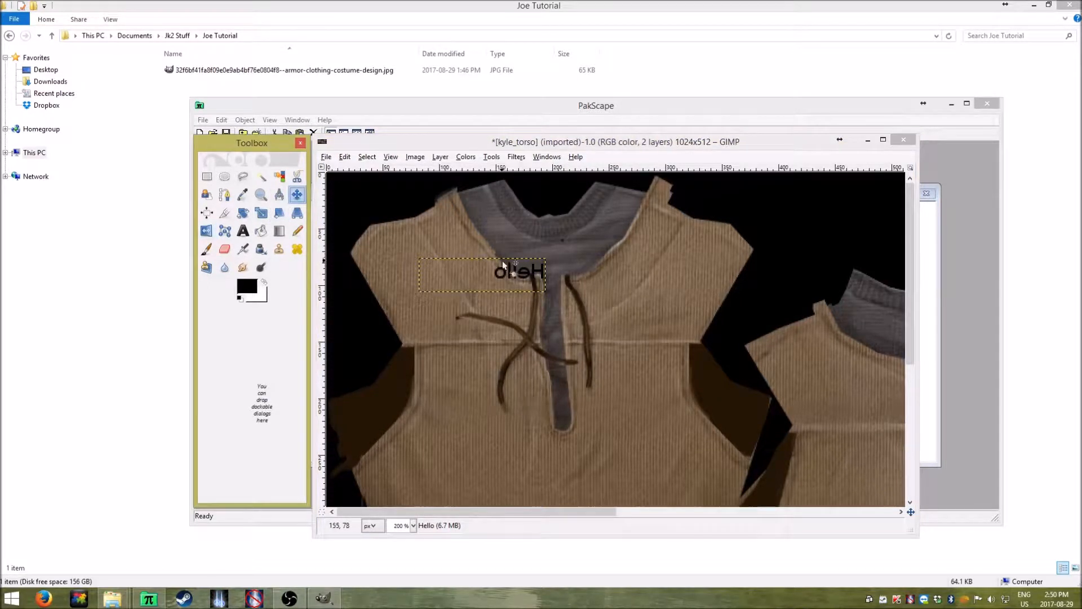
left_click_drag(502, 269, 437, 272)
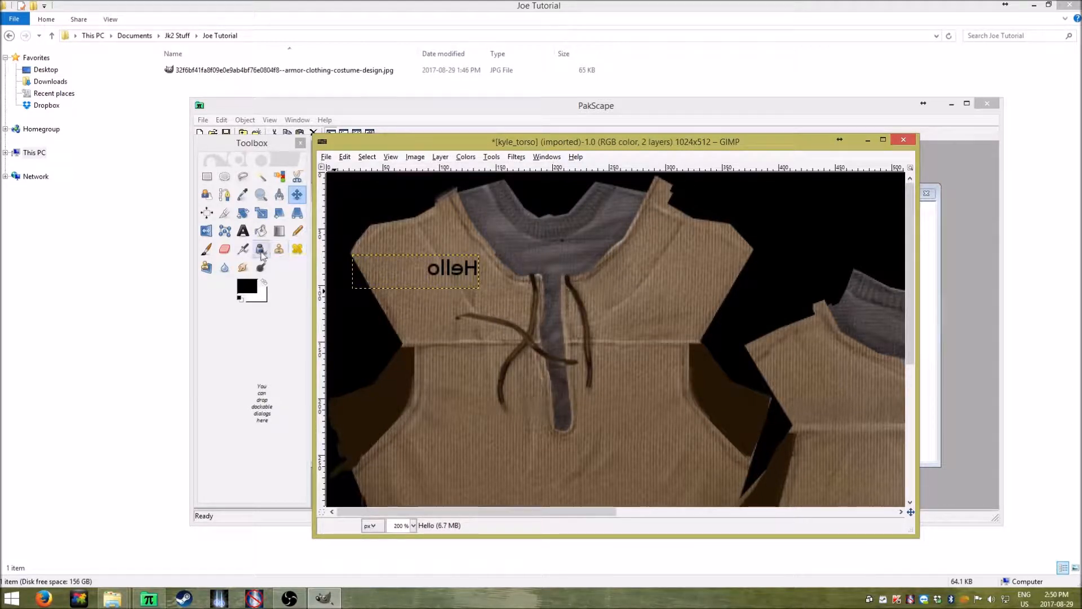
left_click(206, 231)
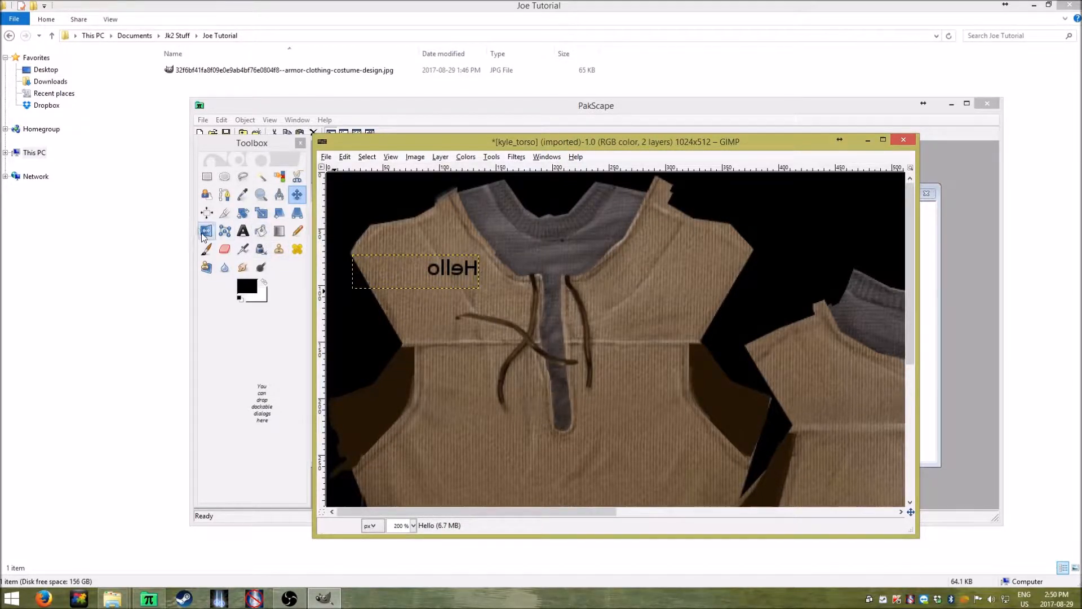
left_click(442, 266)
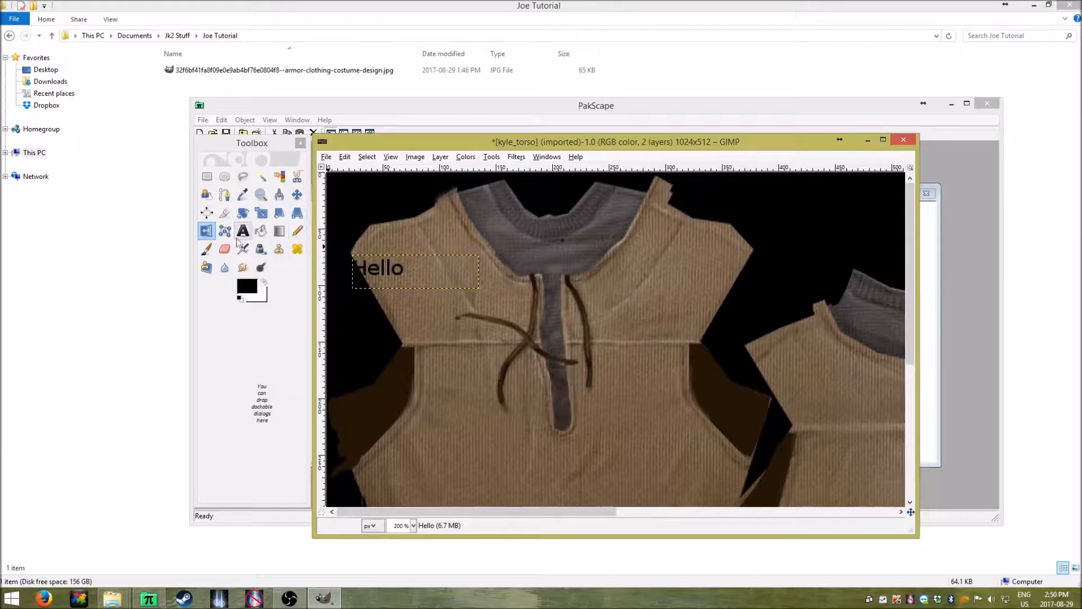
left_click(294, 196)
left_click_drag(392, 269, 438, 270)
Undo the Hello text's moves, flips, reshaping and edits until the text layer is gone and the drawstring is the floating selection
left_click(344, 157)
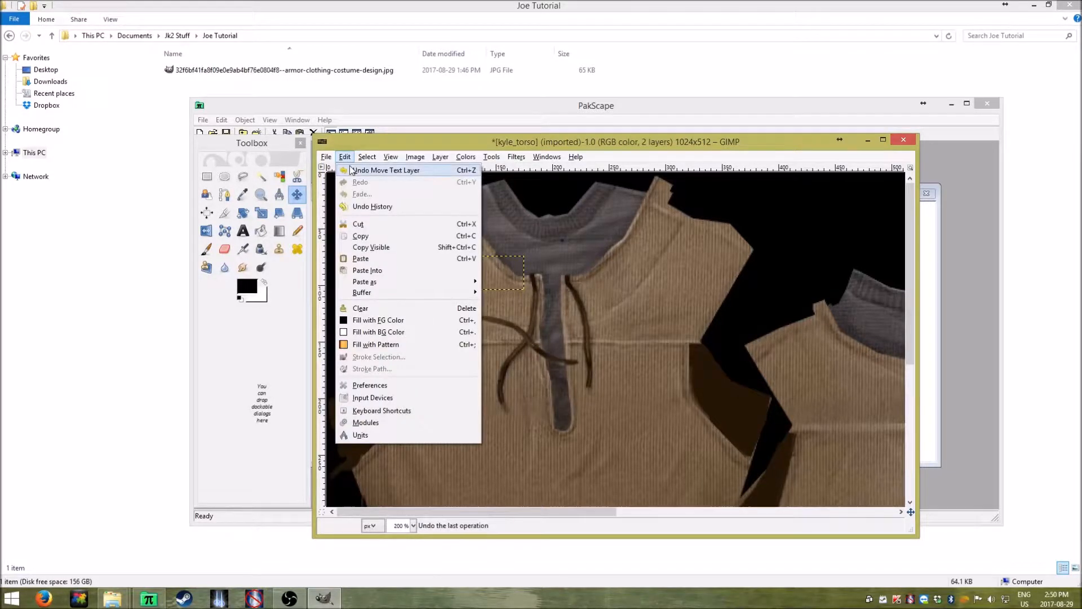
left_click(351, 171)
left_click(346, 158)
left_click(349, 171)
left_click(346, 157)
left_click(349, 170)
left_click(345, 158)
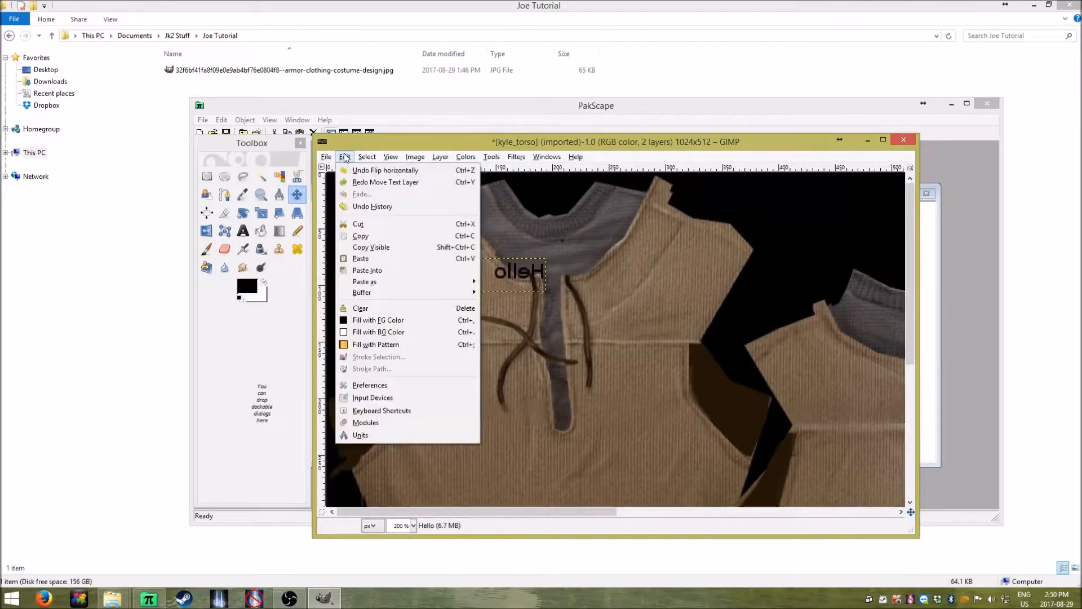
left_click(349, 170)
left_click(345, 157)
left_click(352, 171)
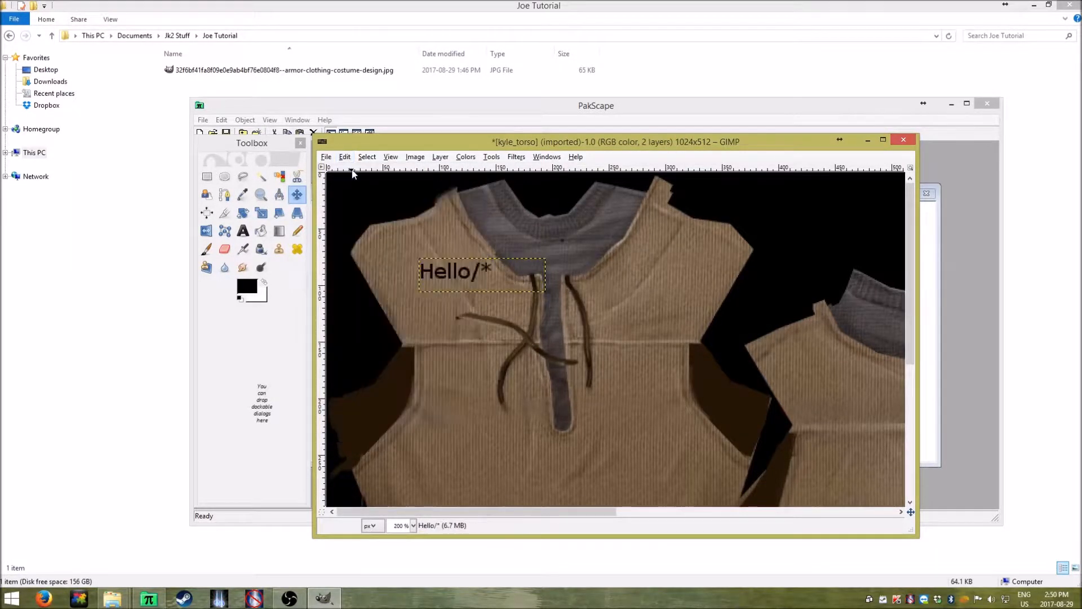
left_click(345, 157)
left_click(350, 170)
left_click(344, 157)
left_click(350, 171)
left_click(344, 156)
left_click(352, 171)
left_click(345, 157)
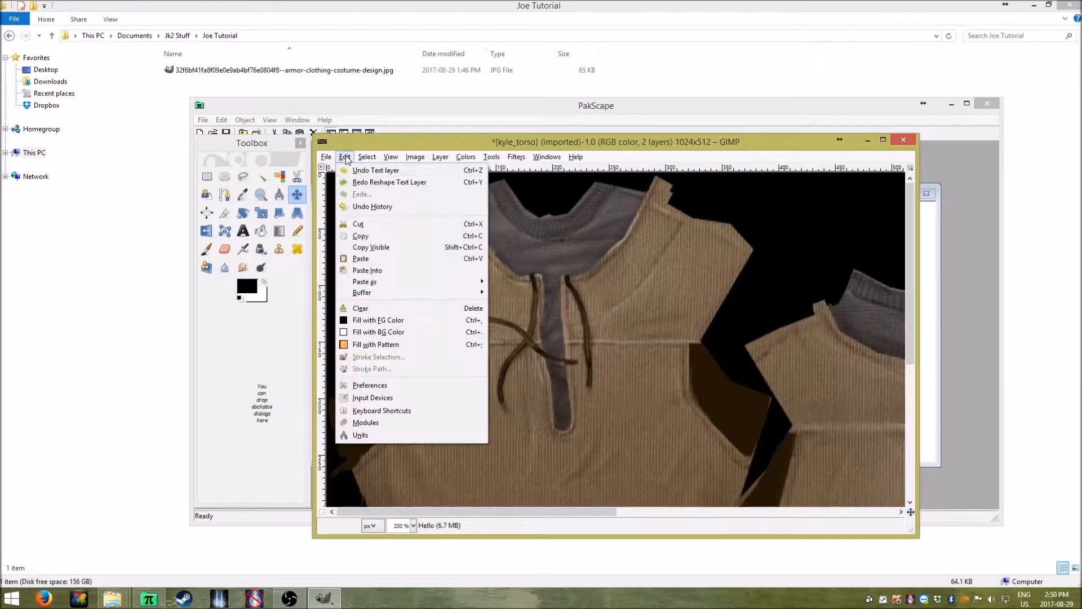
left_click(354, 170)
left_click(344, 157)
left_click(352, 170)
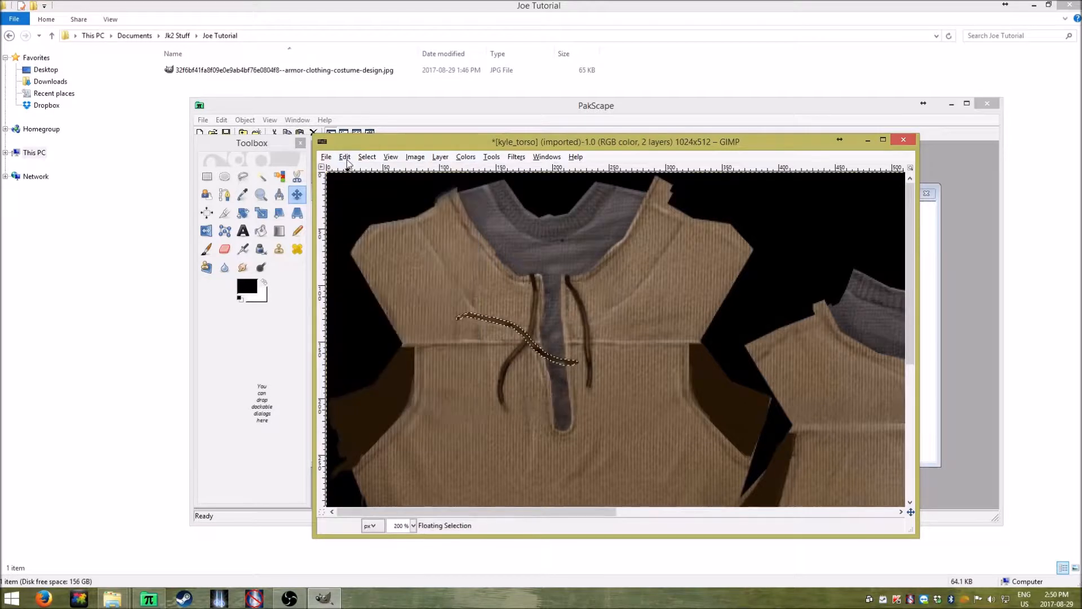
Choose the Bucket Fill tool and swap the foreground and background colours so that white is the foreground
left_click(283, 342)
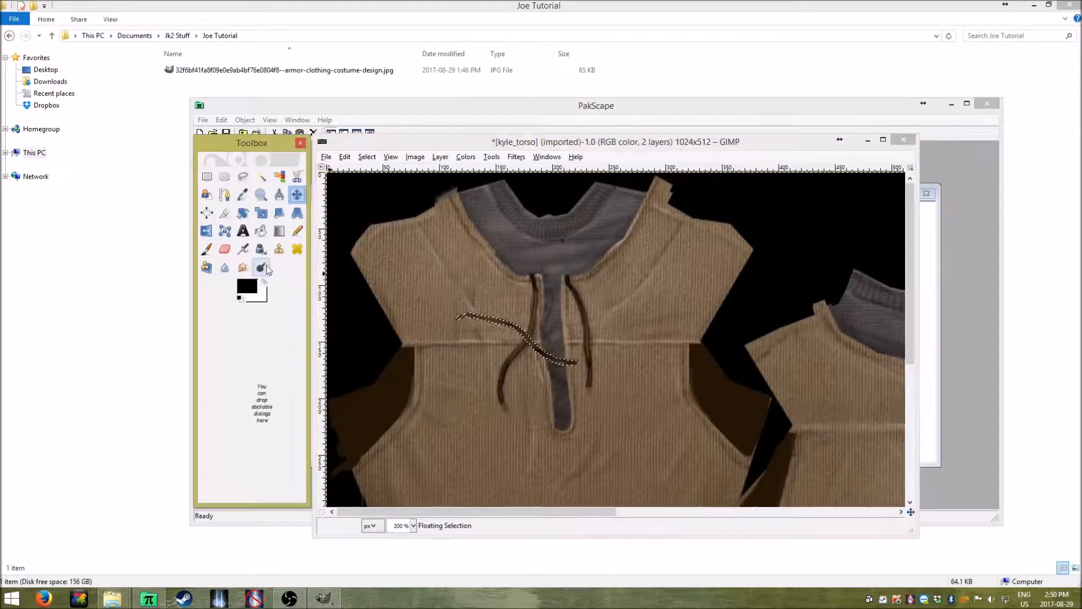
left_click(256, 234)
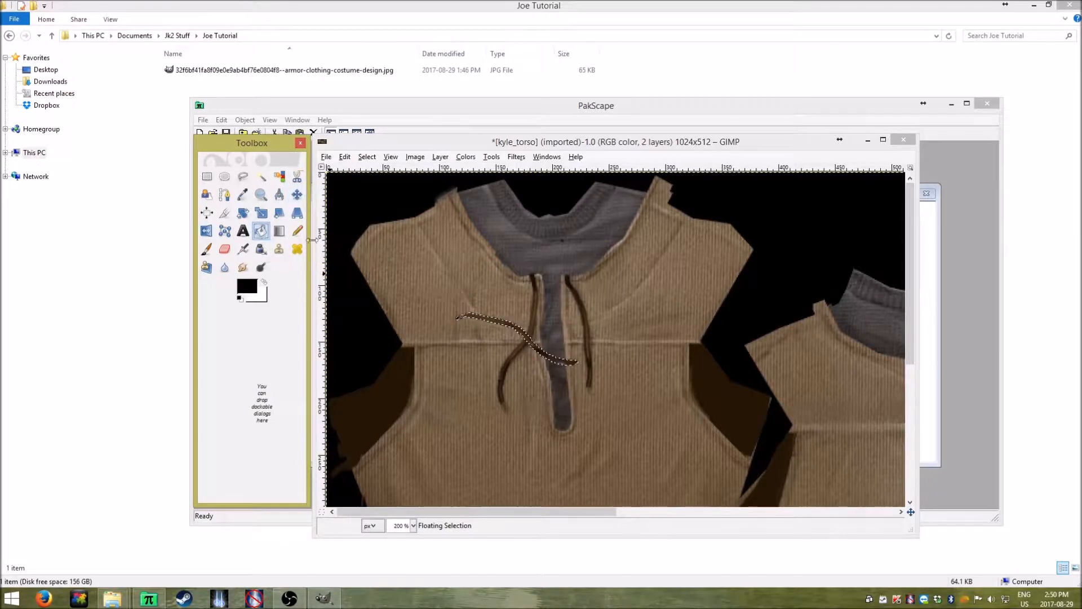
left_click(262, 297)
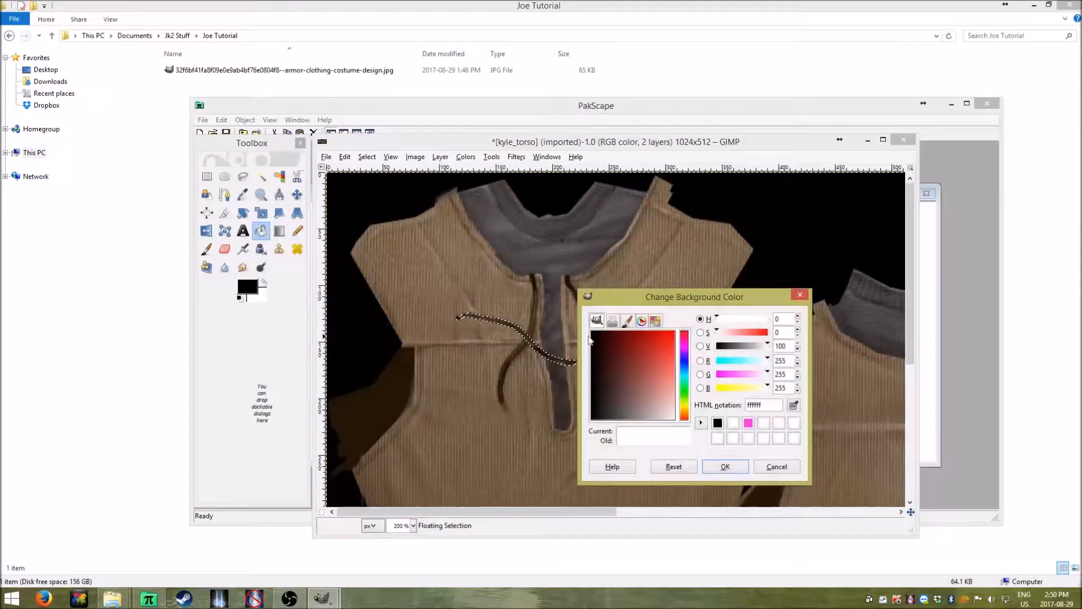
left_click(800, 294)
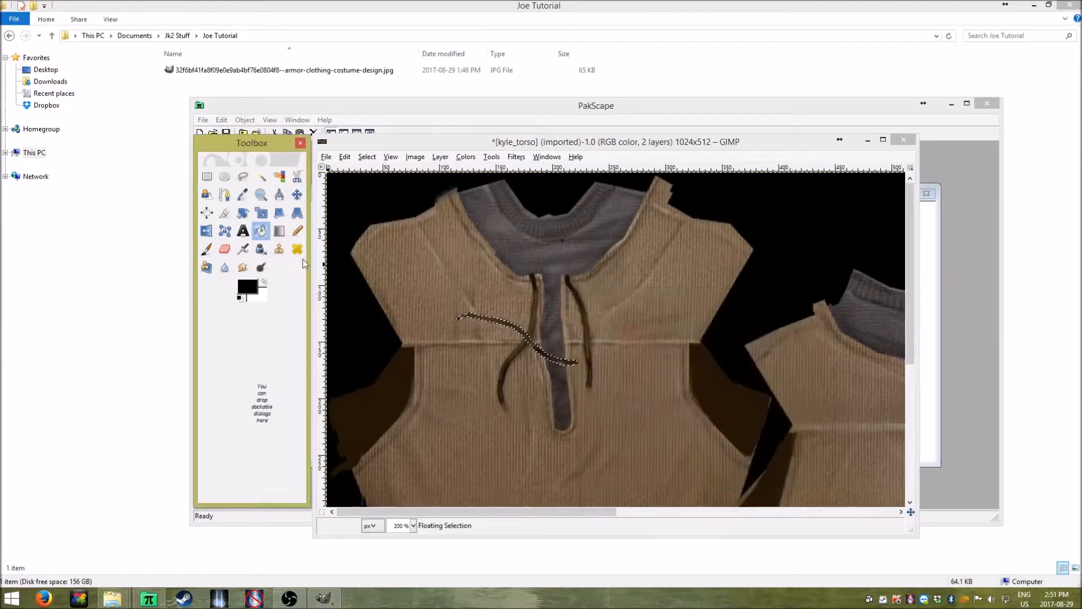
left_click(263, 283)
Fill both parts of the floating drawstring with white and undo the two fills
left_click(501, 323)
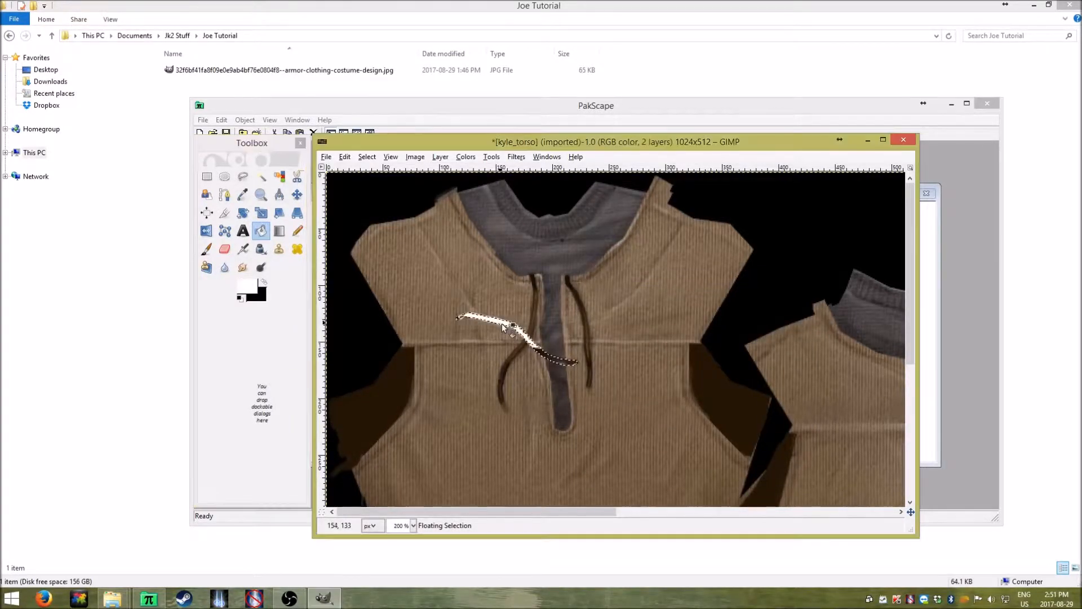
left_click(561, 360)
left_click(345, 157)
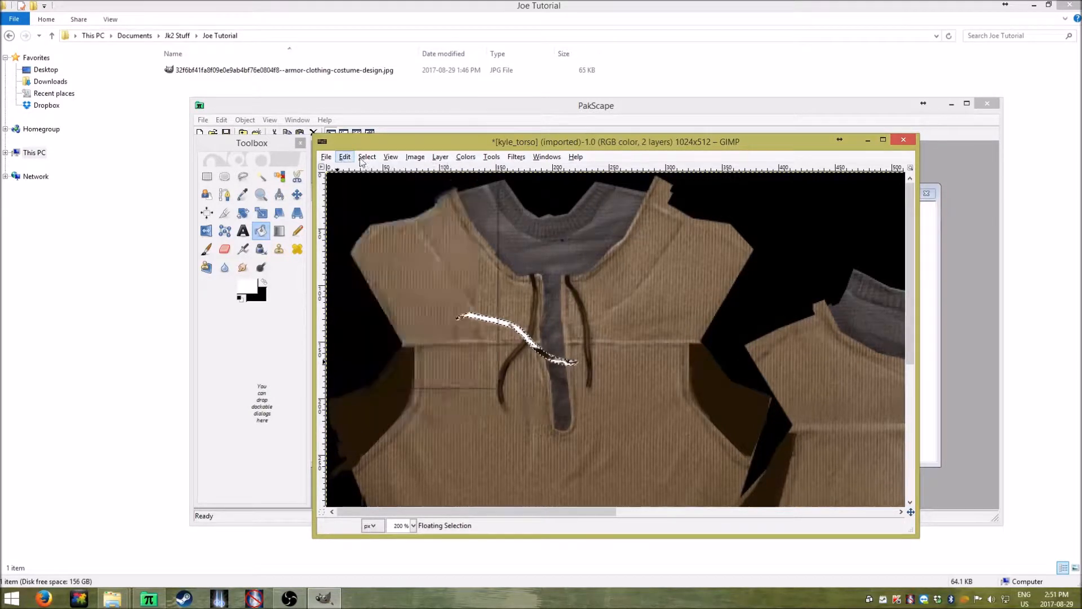
left_click(355, 170)
left_click(345, 157)
left_click(355, 170)
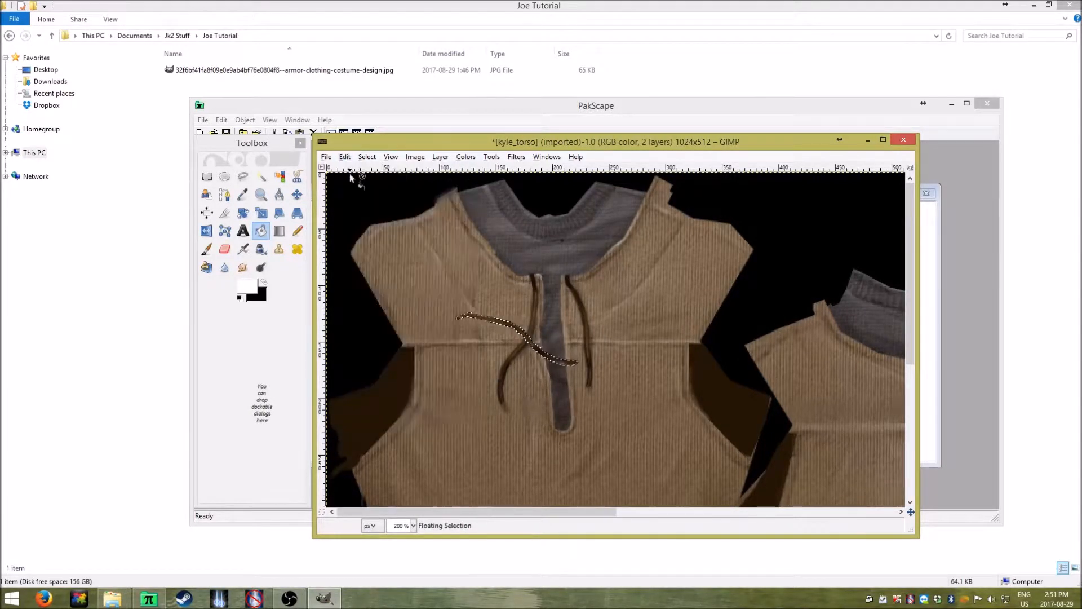
Apply a linear FG to BG (RGB) gradient to the floating drawstring with the Blend tool, drawing it up towards the neckline
left_click(280, 236)
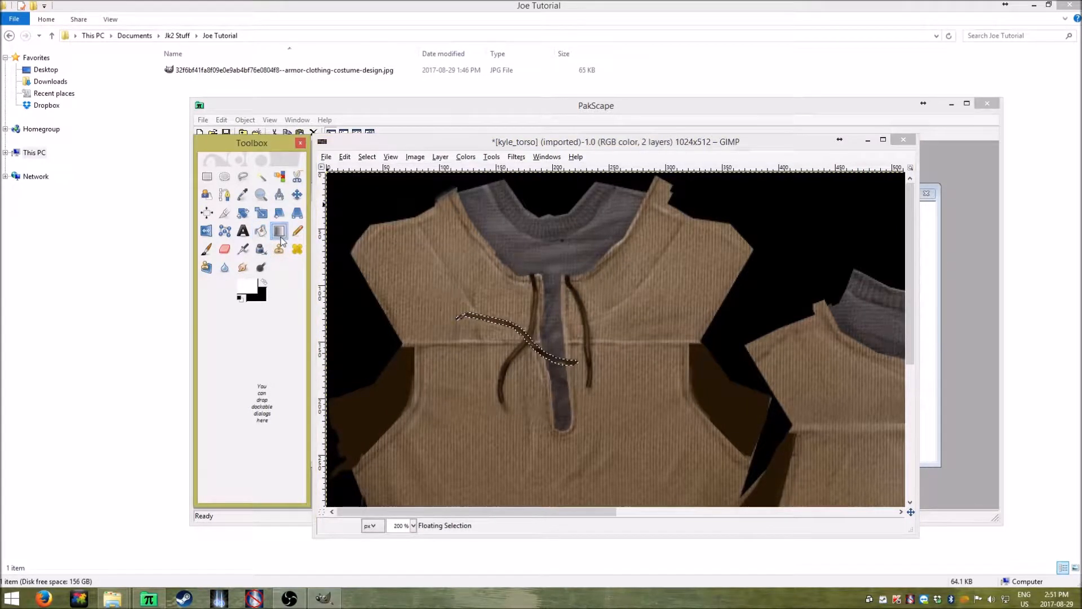
left_click(564, 361)
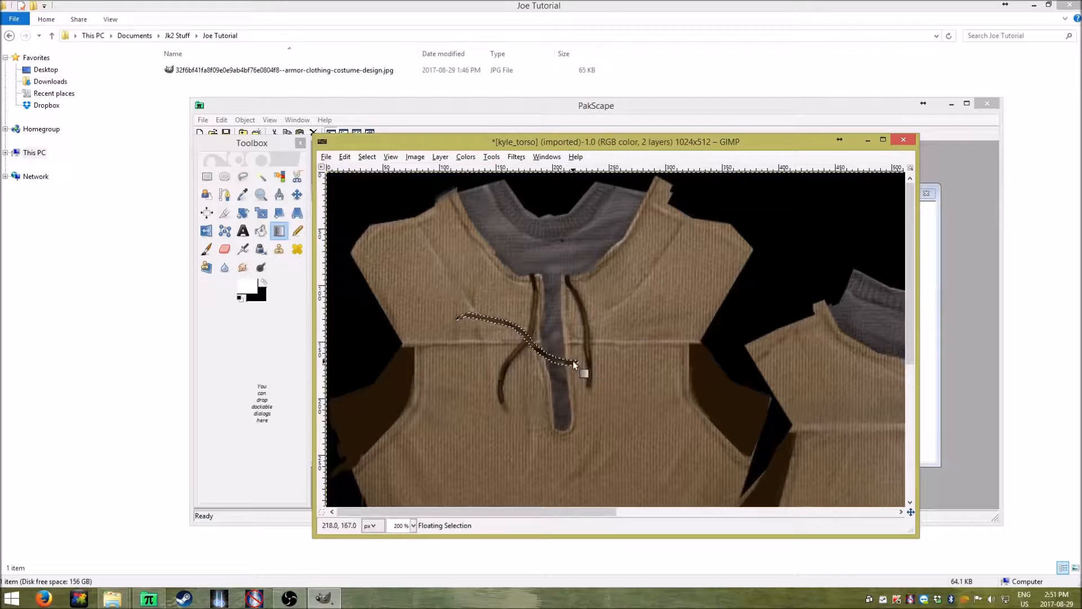
mouse_move(572, 360)
left_mouse_down()
mouse_move(541, 356)
mouse_move(468, 313)
mouse_move(578, 365)
left_mouse_up()
left_click_drag(492, 346, 532, 252)
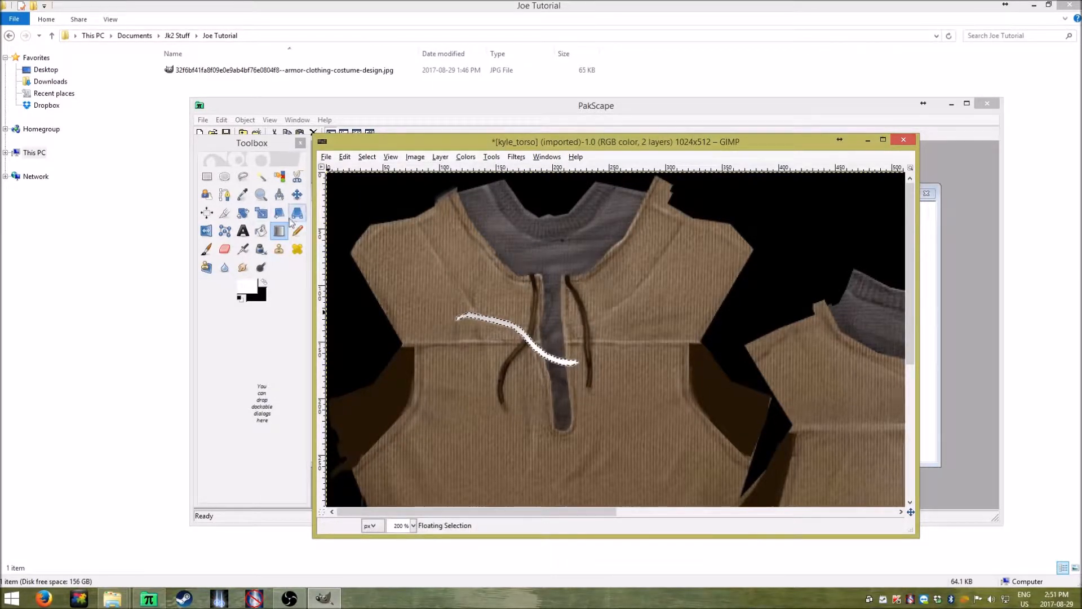
Open the Blend tool's options beside the drawstring and look through the available paint modes
double_click(285, 234)
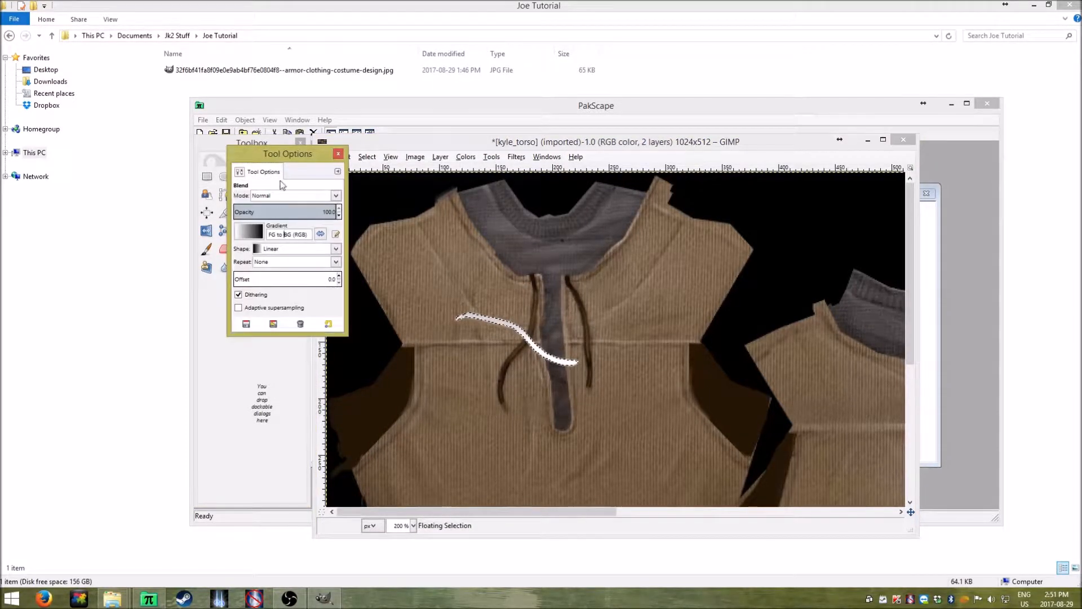
left_click_drag(281, 164, 270, 279)
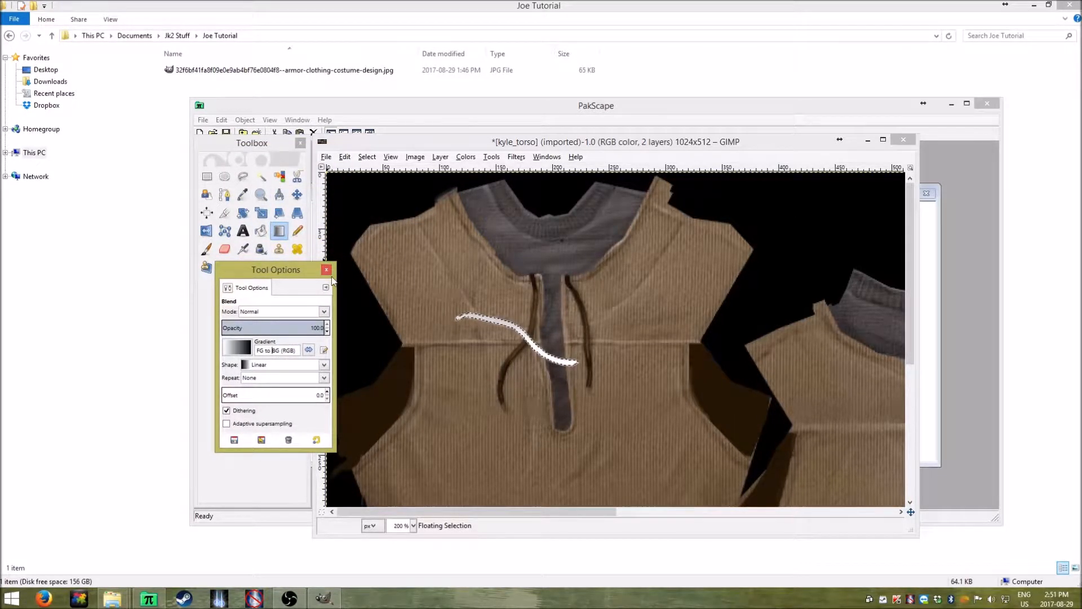
left_click_drag(293, 273, 415, 317)
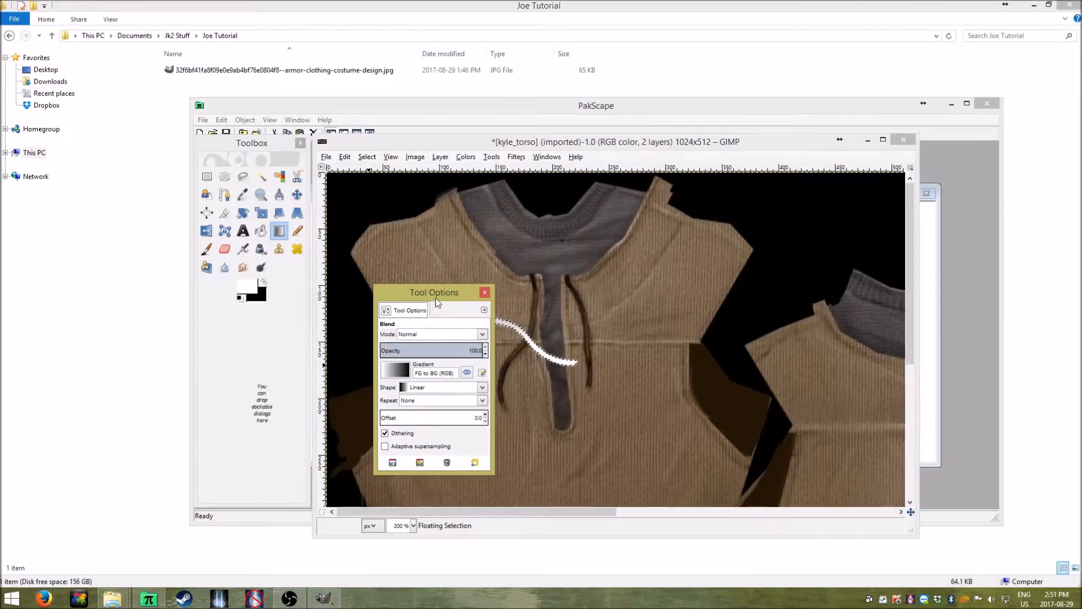
left_click_drag(436, 298, 404, 329)
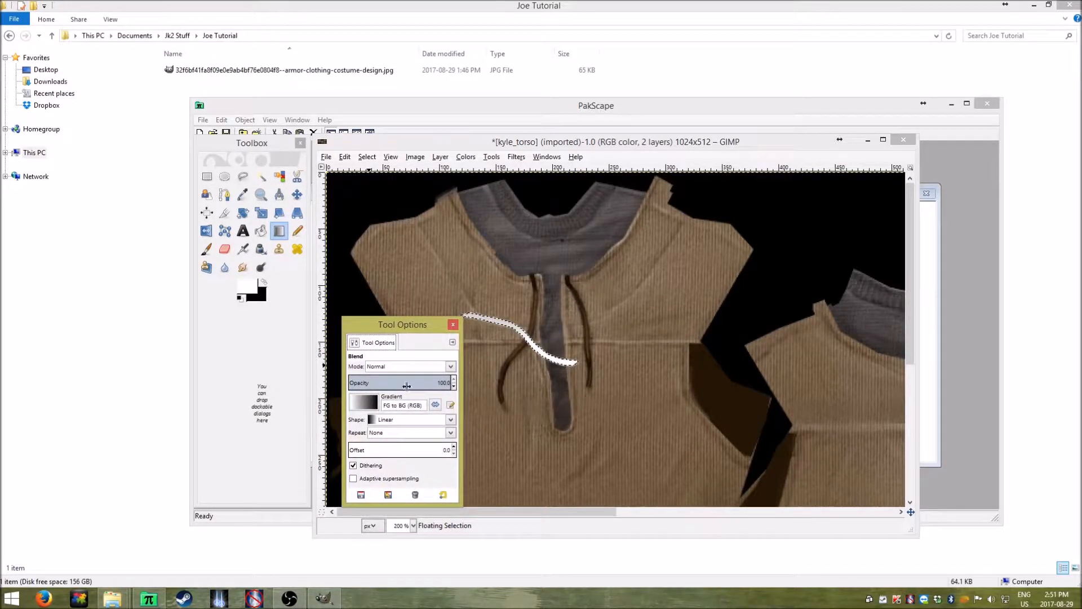
left_click(416, 368)
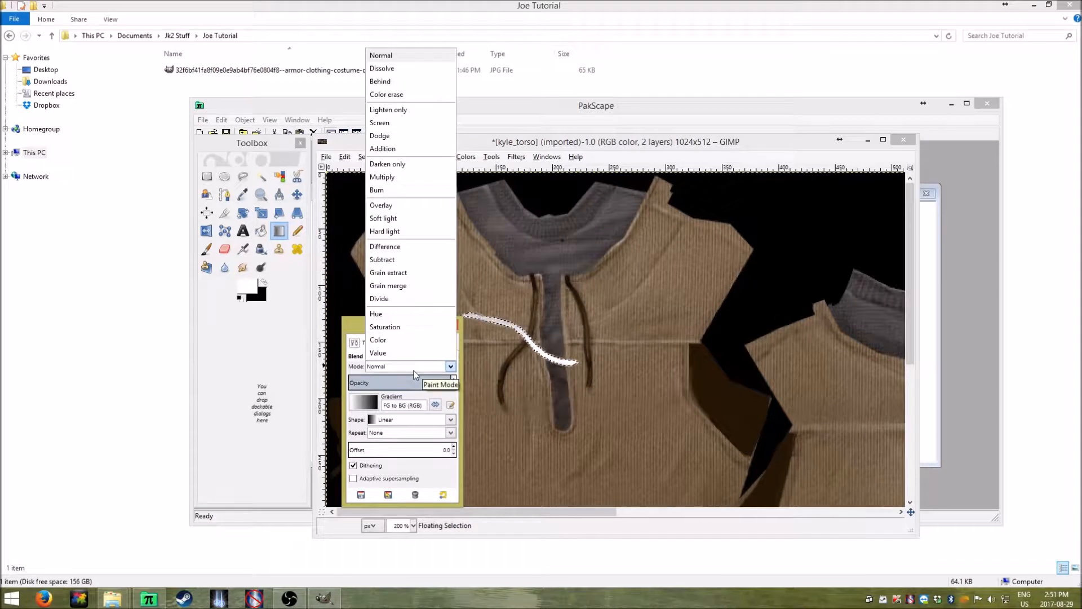
left_click(416, 368)
left_click(415, 367)
left_click(402, 367)
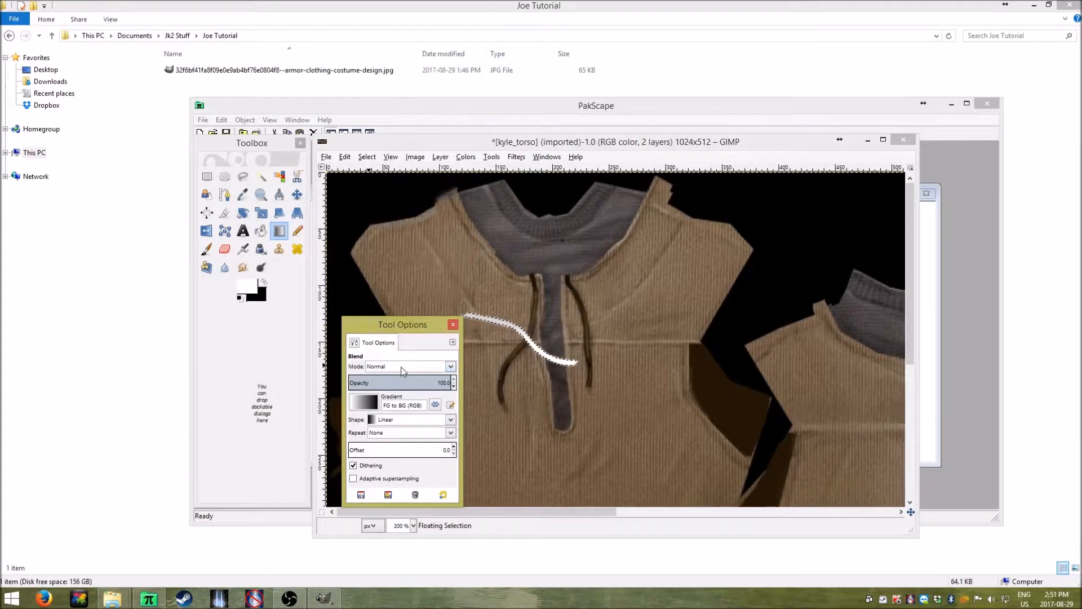
left_click(401, 369)
left_click(402, 369)
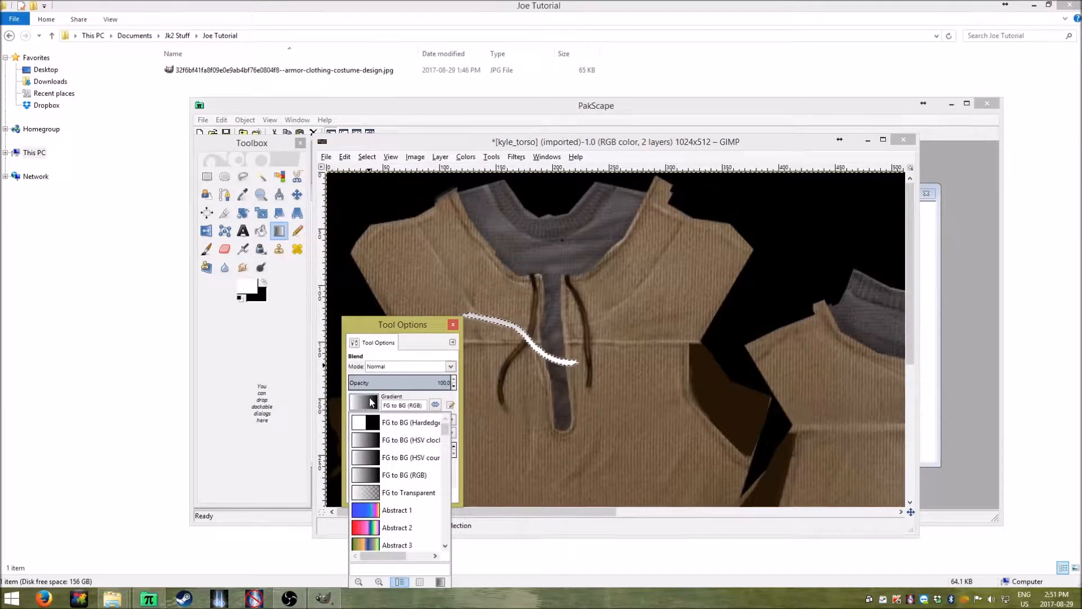
Set the Blend tool's gradient to Flare Rays Radial 1 and try it on the floating drawstring
scroll(379, 476, "down", 5)
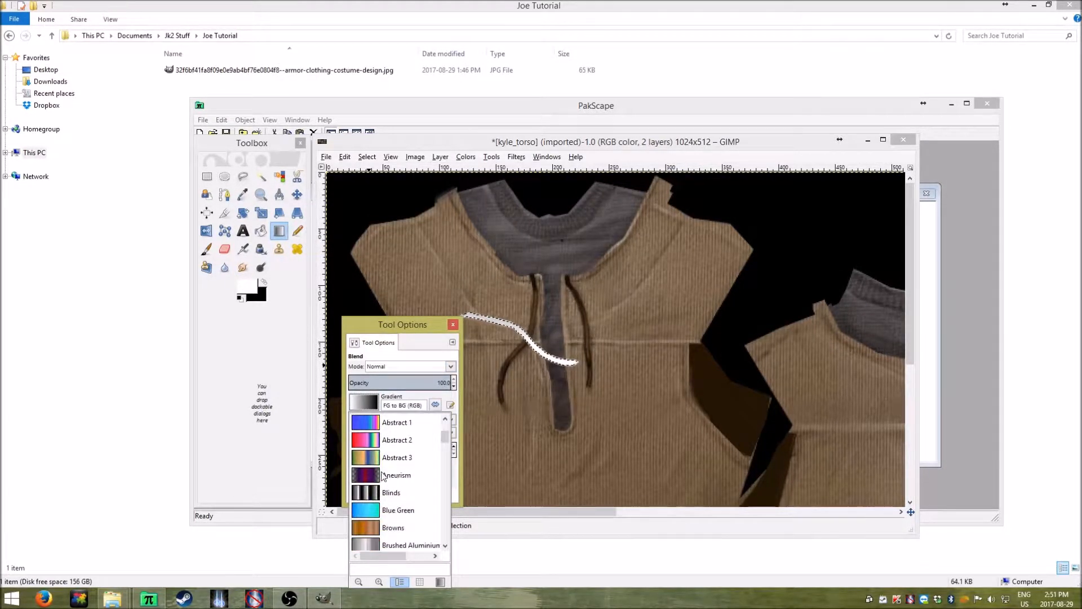
scroll(382, 475, "down", 6)
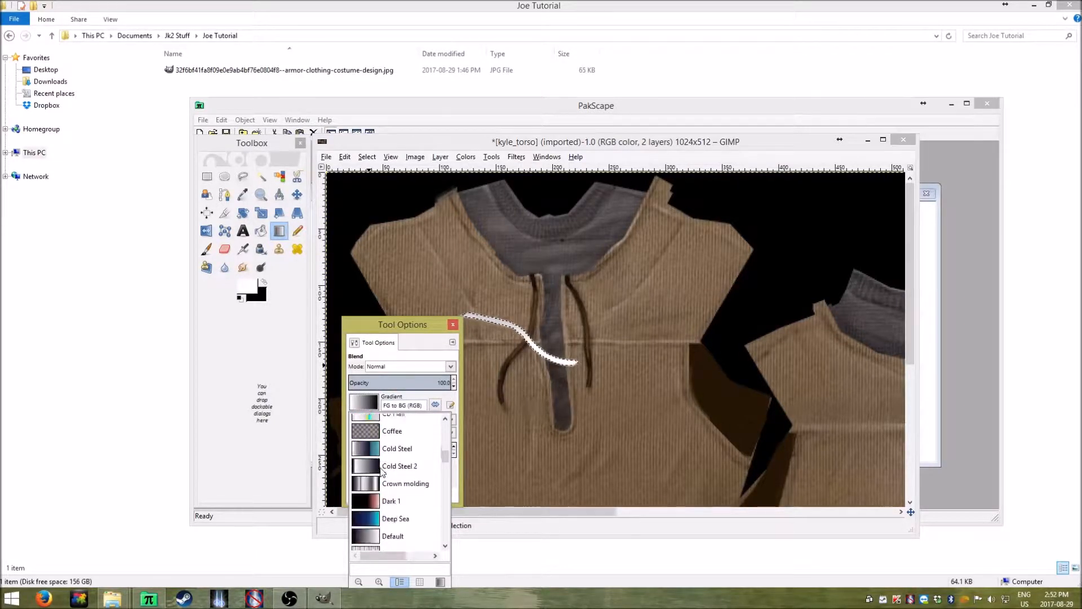
scroll(385, 471, "down", 3)
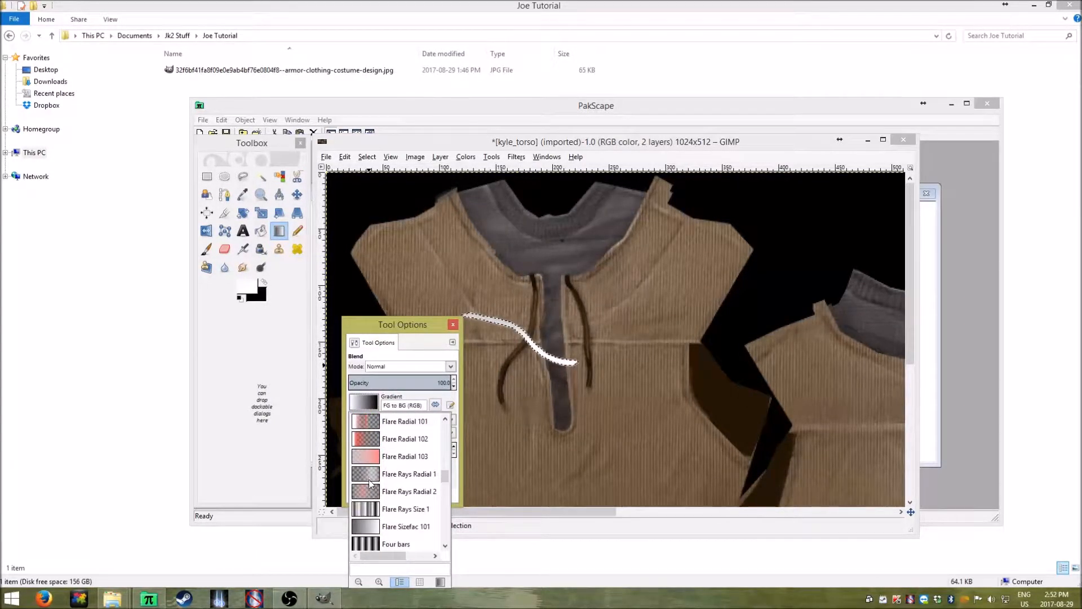
left_click(395, 483)
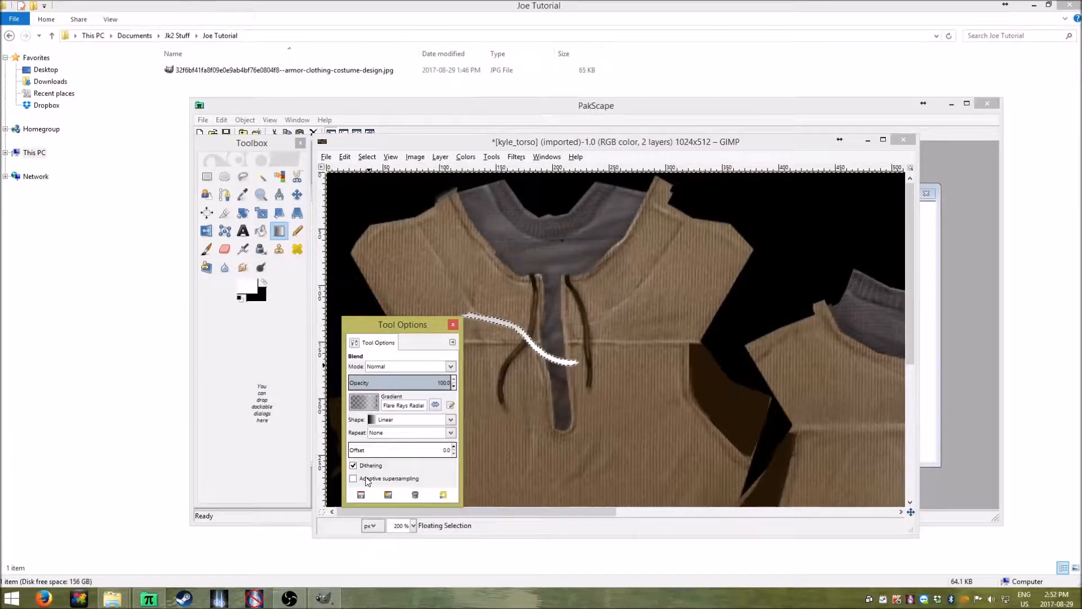
left_click(509, 324)
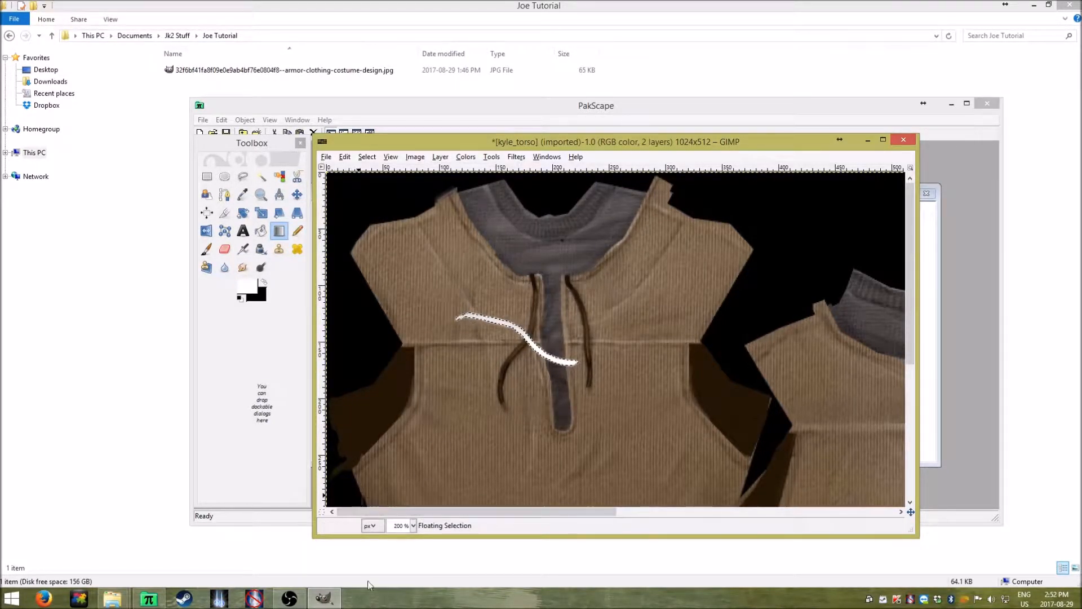
Set the Blend tool's gradient to a Full saturation spectrum and apply it diagonally along the floating drawstring
left_click(293, 420)
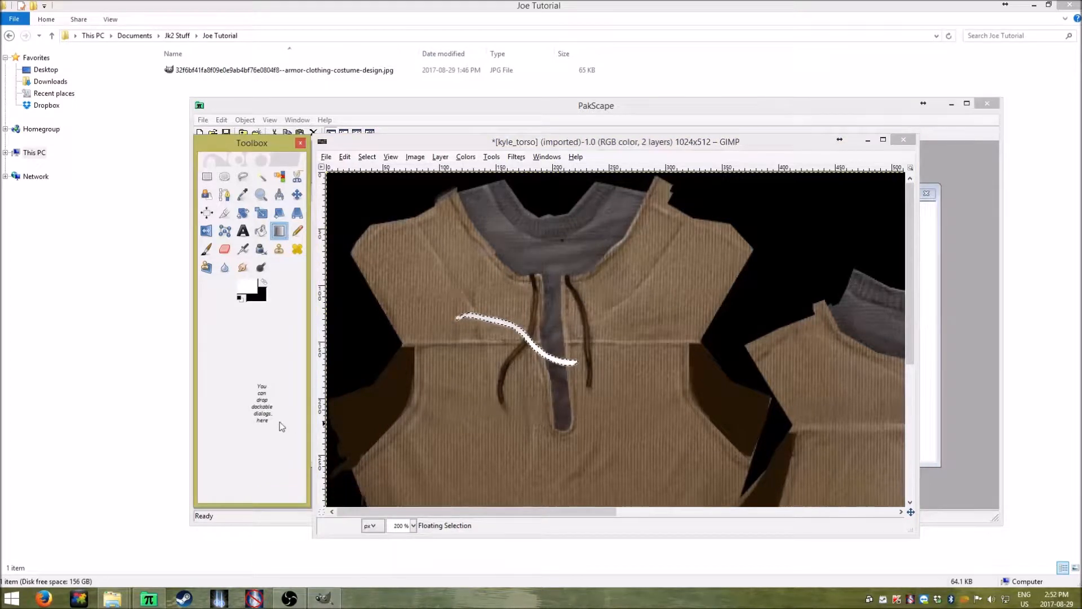
left_click_drag(493, 141, 558, 143)
left_click(369, 398)
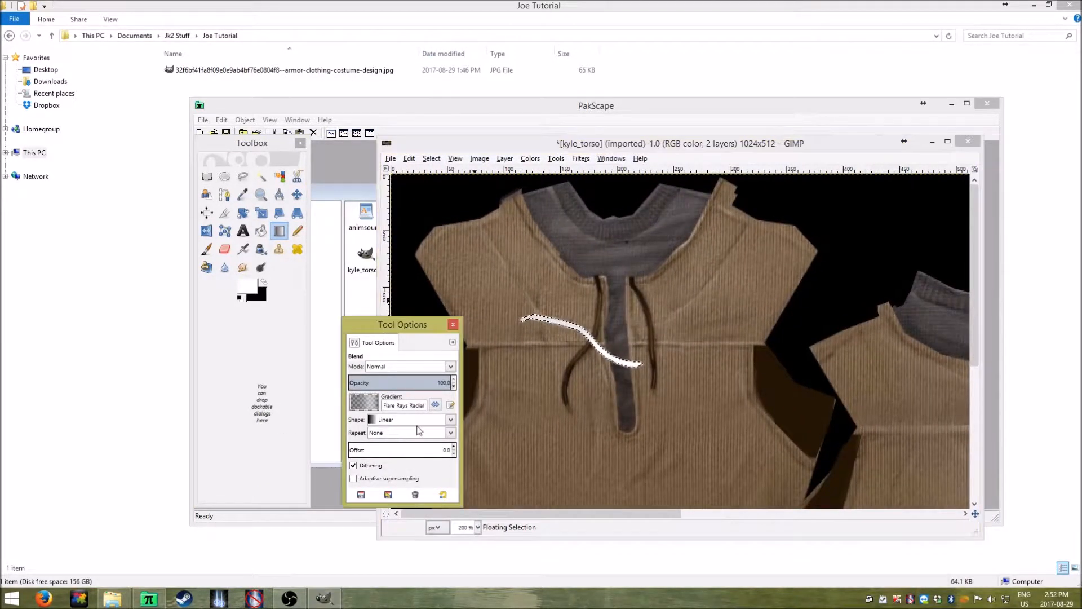
left_click(369, 405)
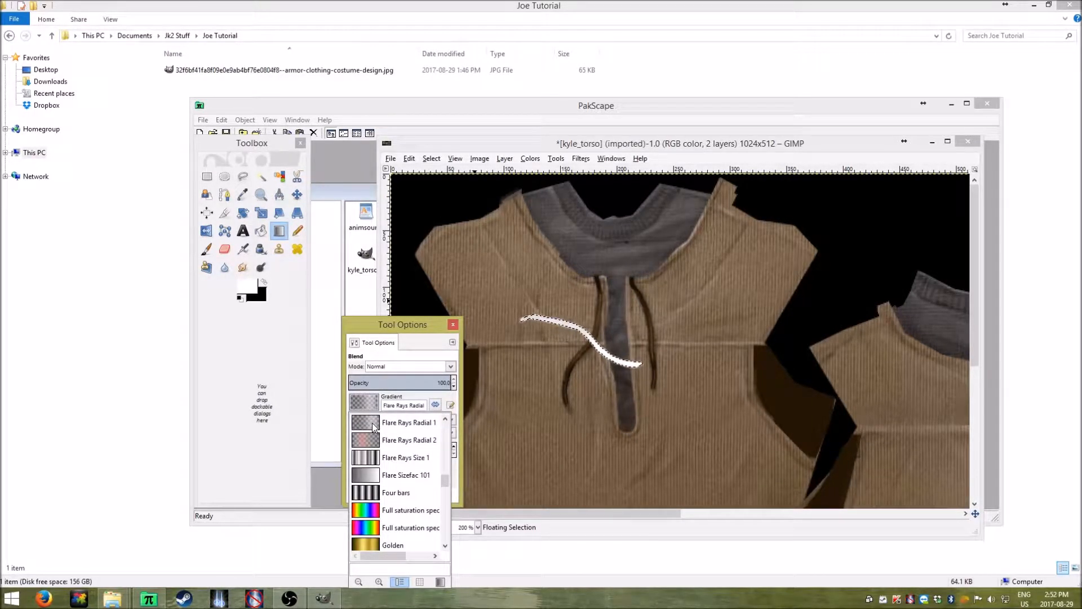
left_click(370, 428)
left_click(599, 350)
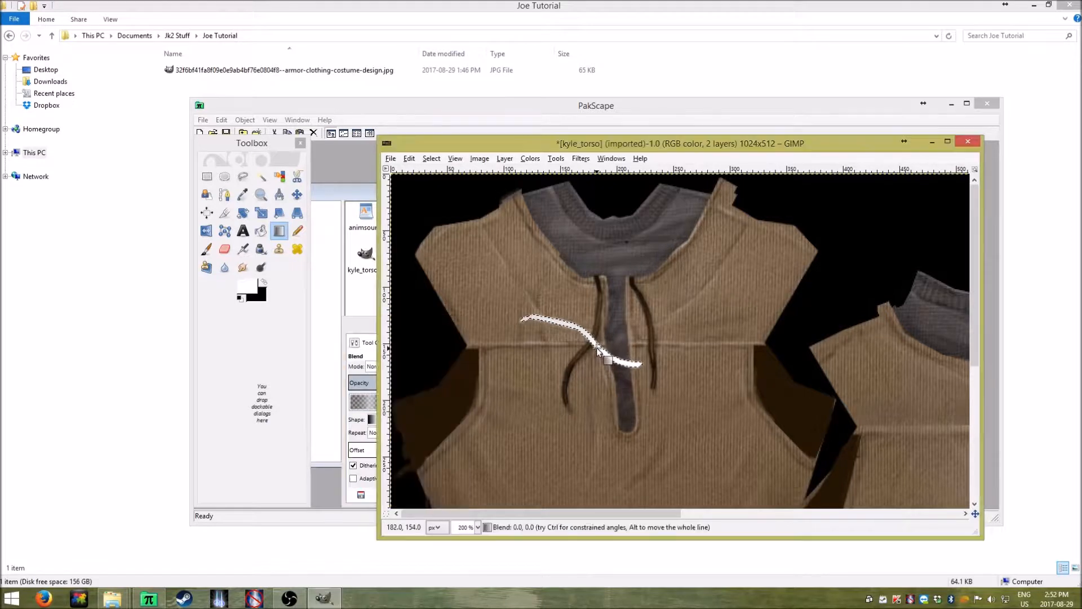
left_click(364, 403)
left_click(364, 516)
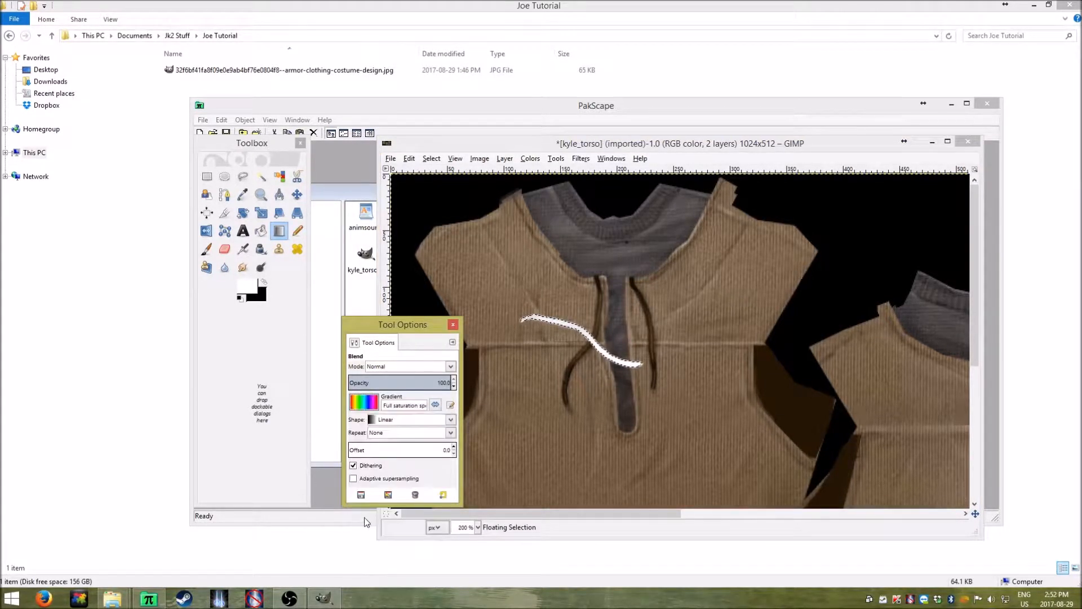
mouse_move(569, 332)
left_mouse_down()
mouse_move(623, 380)
mouse_move(576, 302)
mouse_move(597, 421)
mouse_move(590, 247)
mouse_move(575, 425)
mouse_move(465, 258)
mouse_move(664, 371)
mouse_move(661, 382)
left_mouse_up()
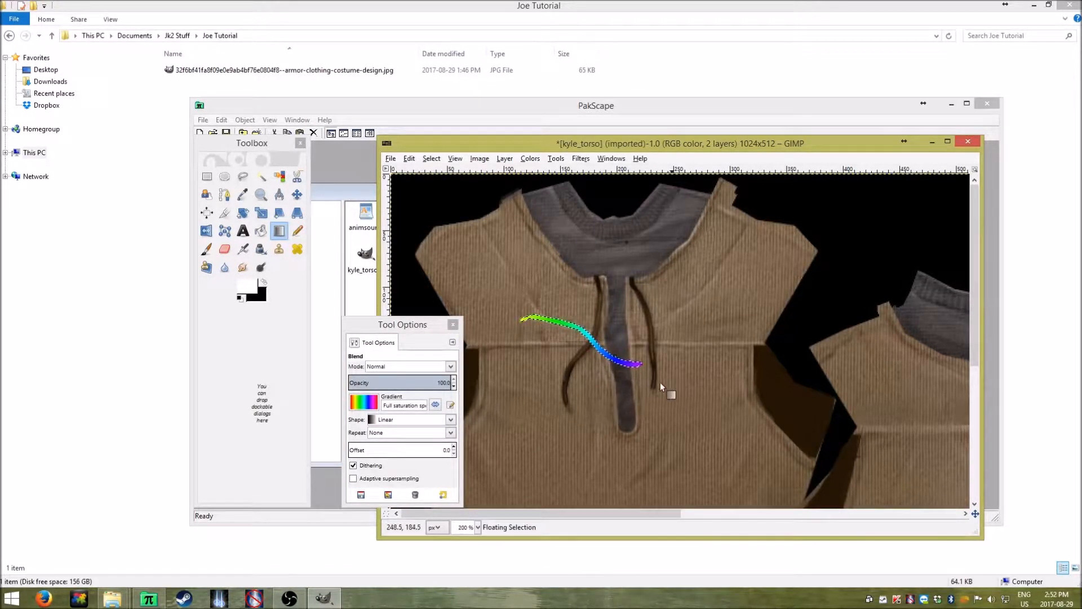
left_click(439, 333)
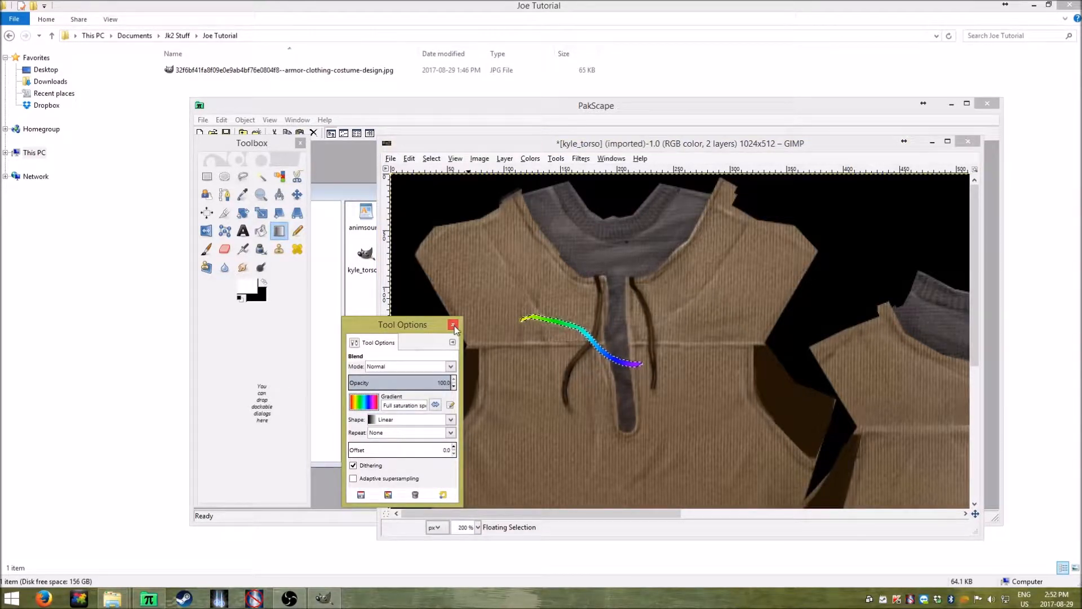
left_click(453, 325)
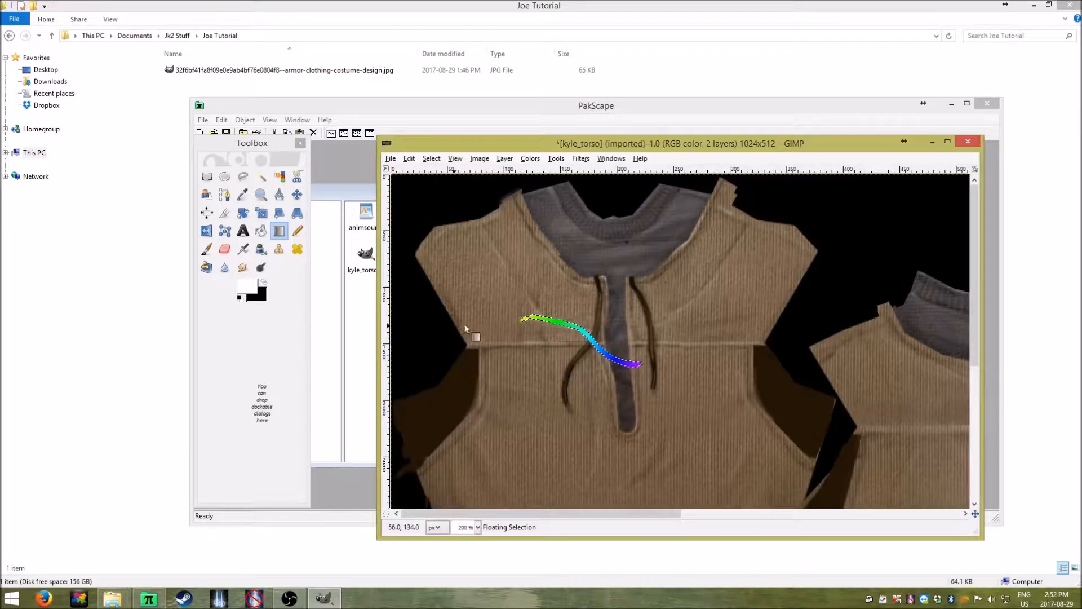
left_click(410, 159)
mouse_move(424, 165)
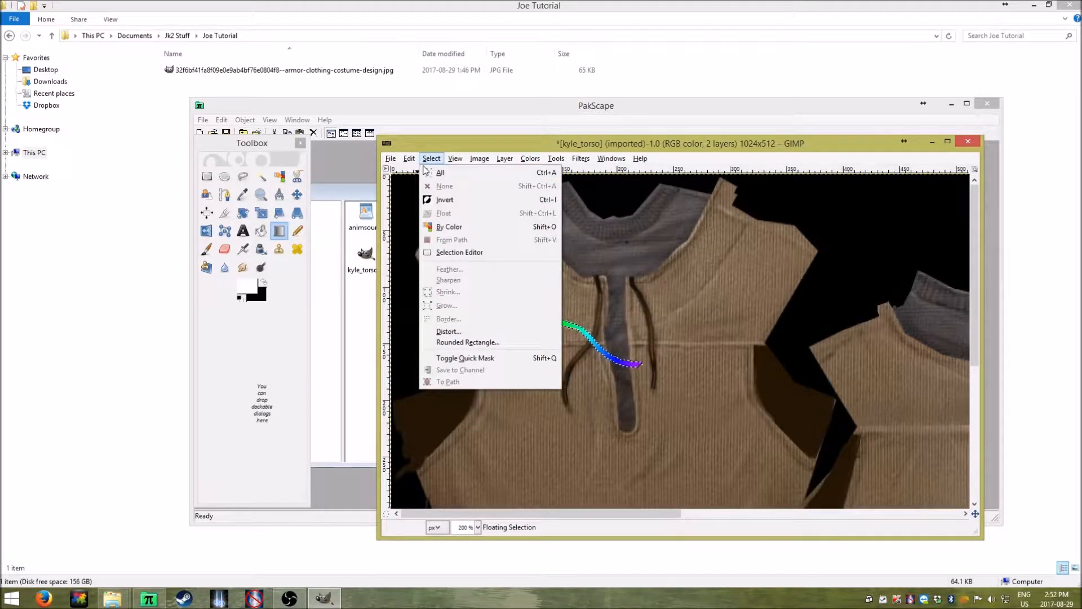
left_click(429, 146)
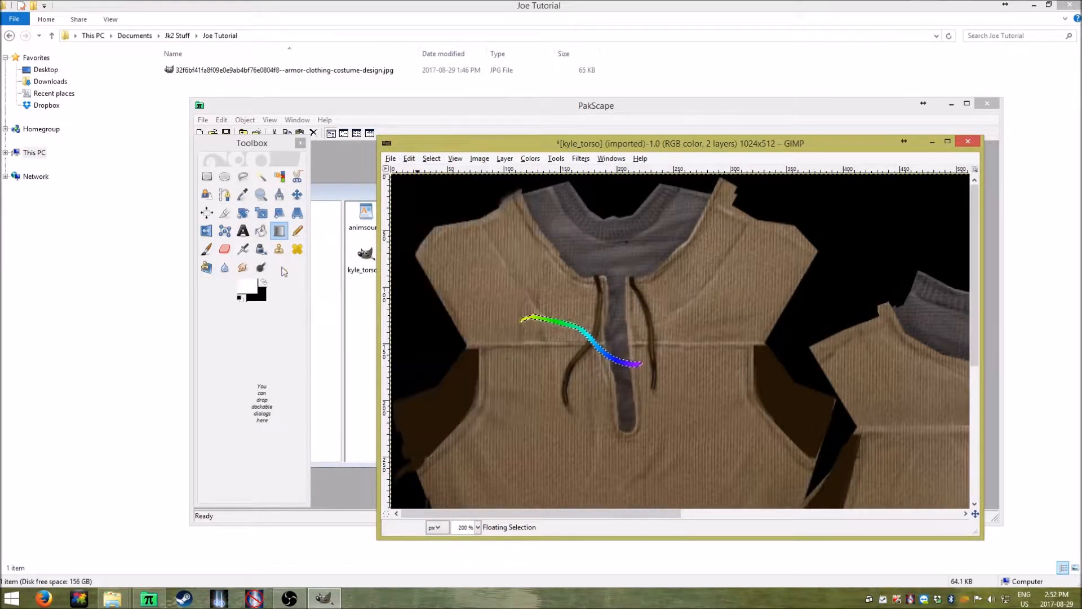
Switch to the Pencil tool and place its options beside the drawstring
left_click(256, 341)
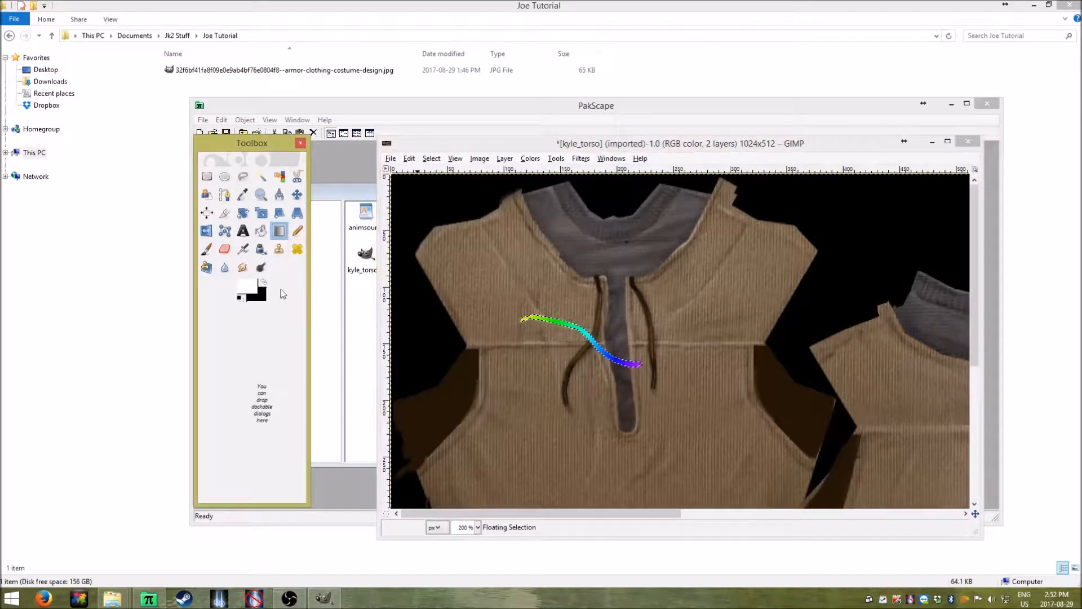
left_click(302, 228)
double_click(302, 231)
left_click_drag(310, 165, 371, 223)
left_click(323, 292)
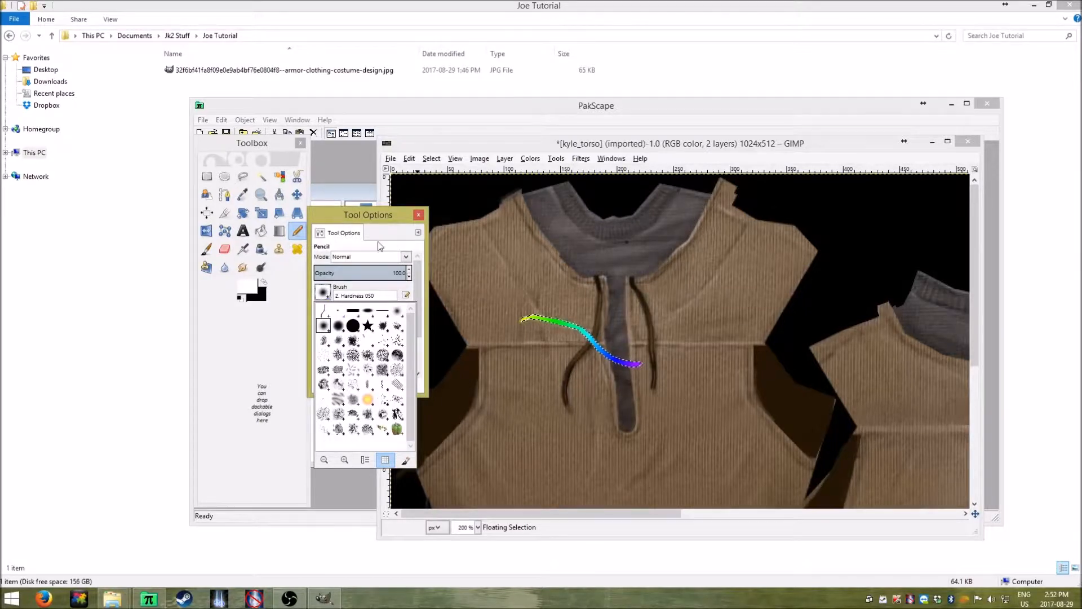
left_click(378, 216)
left_click_drag(349, 225, 393, 271)
Choose the Pepper brush for the Pencil and paint along the whole floating drawstring
left_click(368, 338)
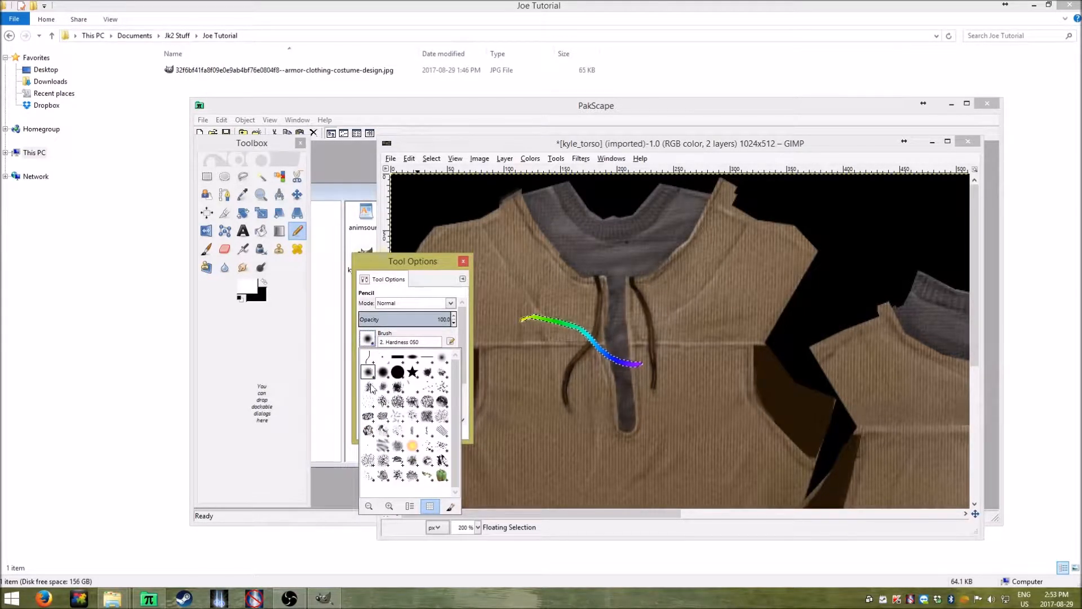
left_click(442, 475)
left_click(569, 426)
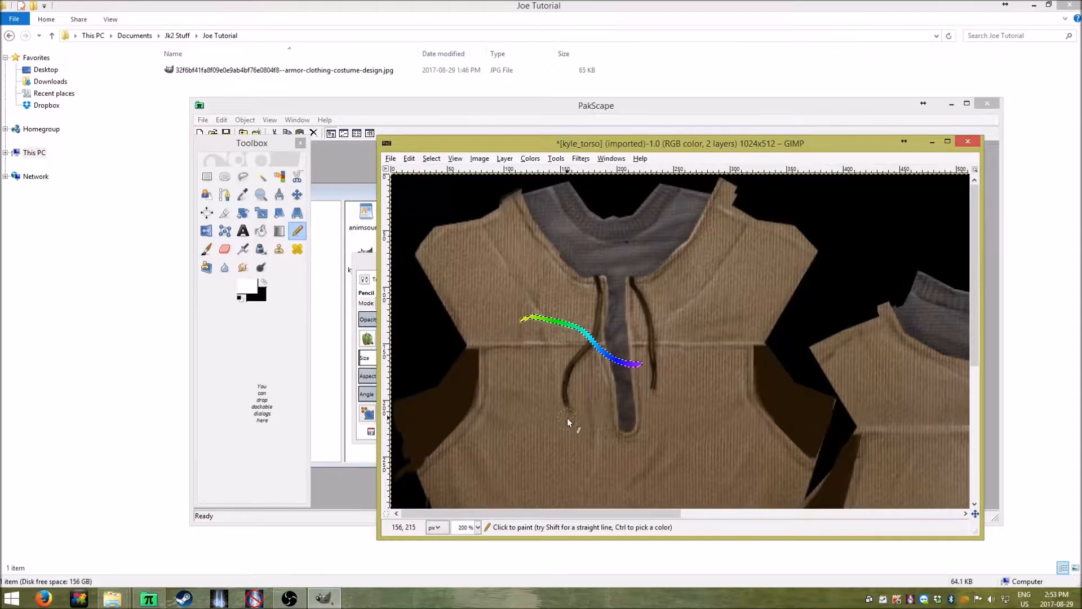
mouse_move(570, 327)
left_mouse_down()
mouse_move(600, 327)
mouse_move(609, 343)
mouse_move(600, 358)
mouse_move(636, 363)
left_mouse_up()
mouse_move(571, 327)
left_mouse_down()
mouse_move(694, 381)
mouse_move(550, 310)
mouse_move(646, 374)
mouse_move(548, 317)
mouse_move(483, 300)
left_mouse_up()
Change the Pencil's brush to Vine and paint over the floating drawstring
left_click(367, 338)
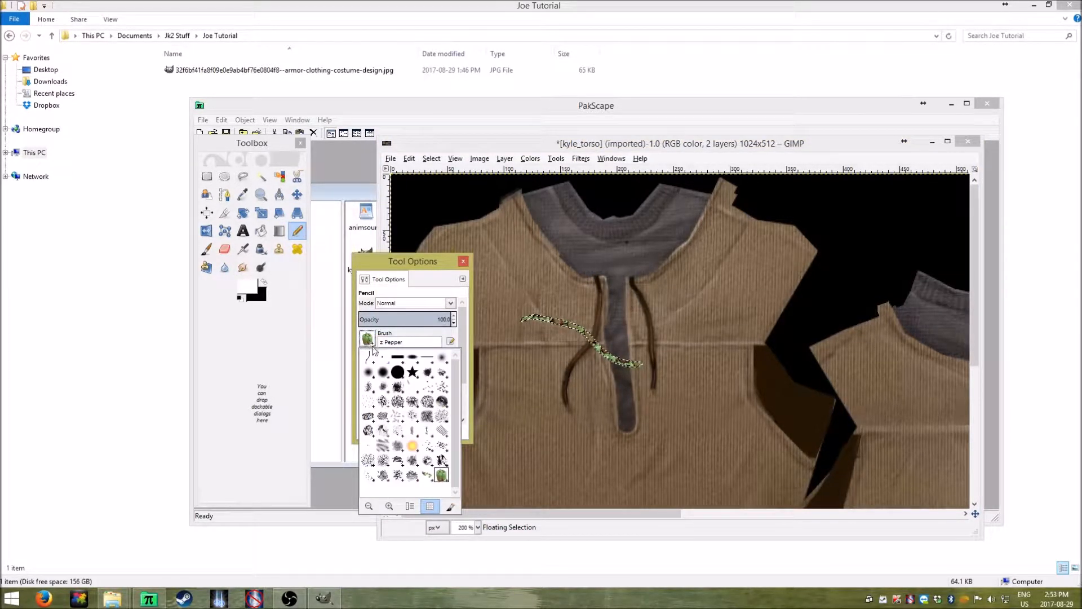
double_click(430, 475)
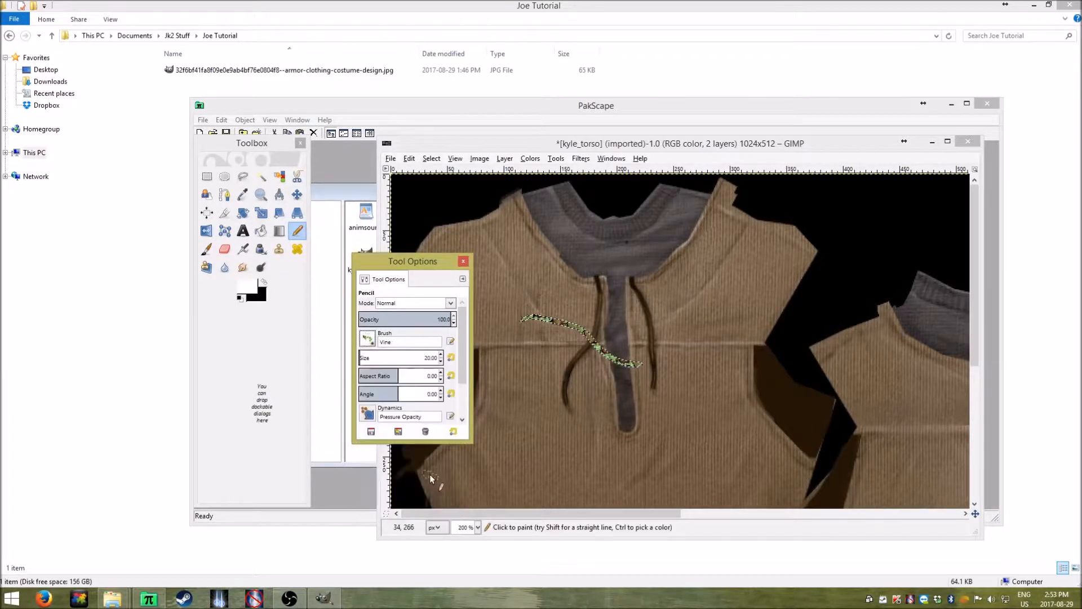
left_click(579, 350)
mouse_move(577, 322)
left_mouse_down()
mouse_move(614, 361)
mouse_move(593, 350)
left_mouse_up()
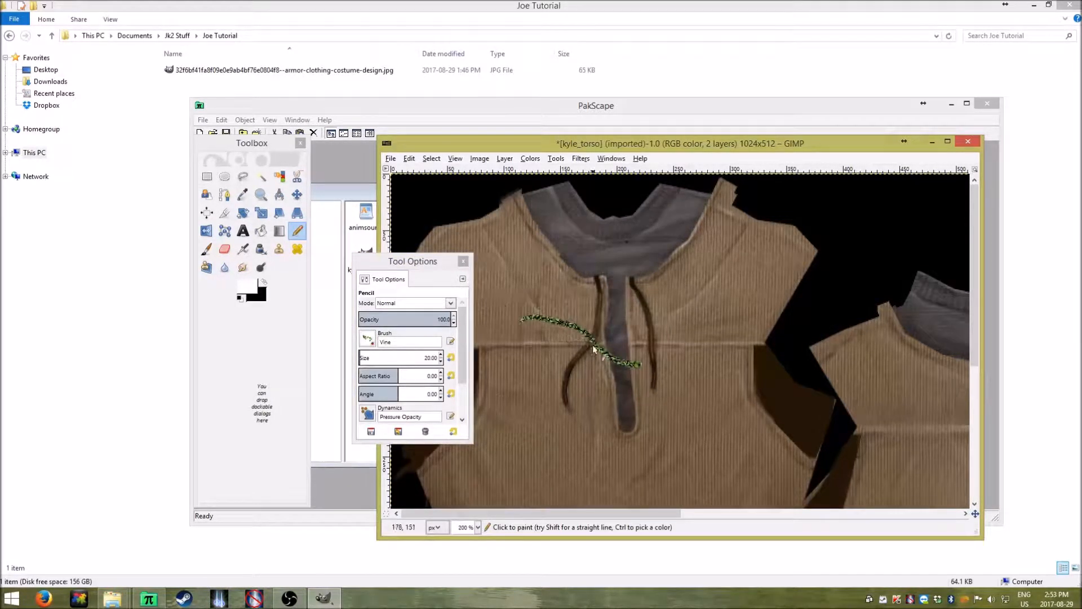
Change the Pencil's brush to 2. Star and paint white strokes over parts of the floating drawstring
left_click(368, 338)
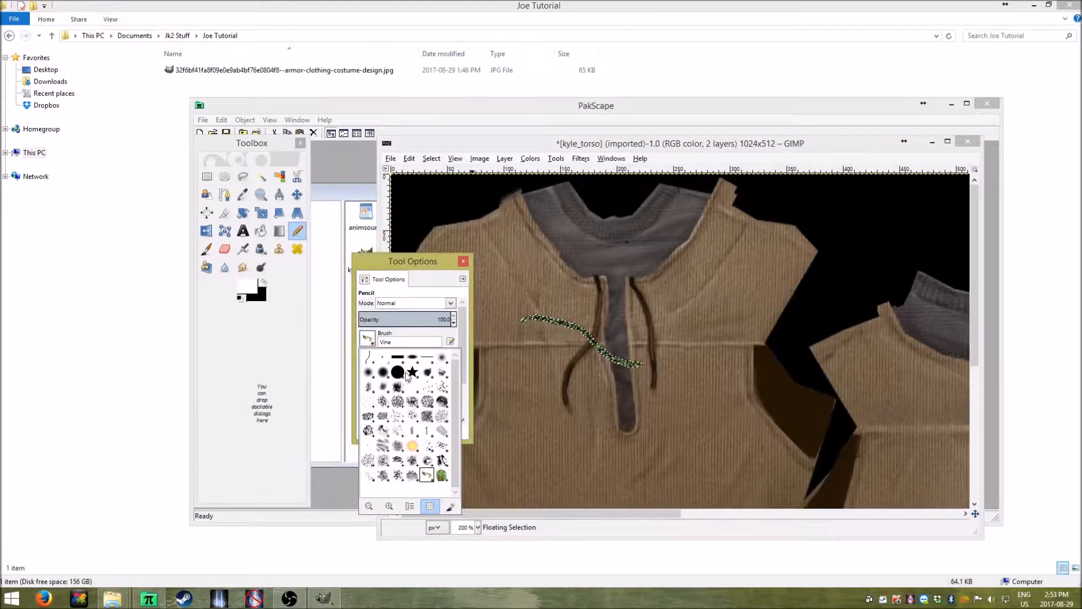
double_click(411, 378)
left_click(582, 340)
mouse_move(581, 340)
left_mouse_down()
mouse_move(640, 368)
mouse_move(604, 355)
left_mouse_up()
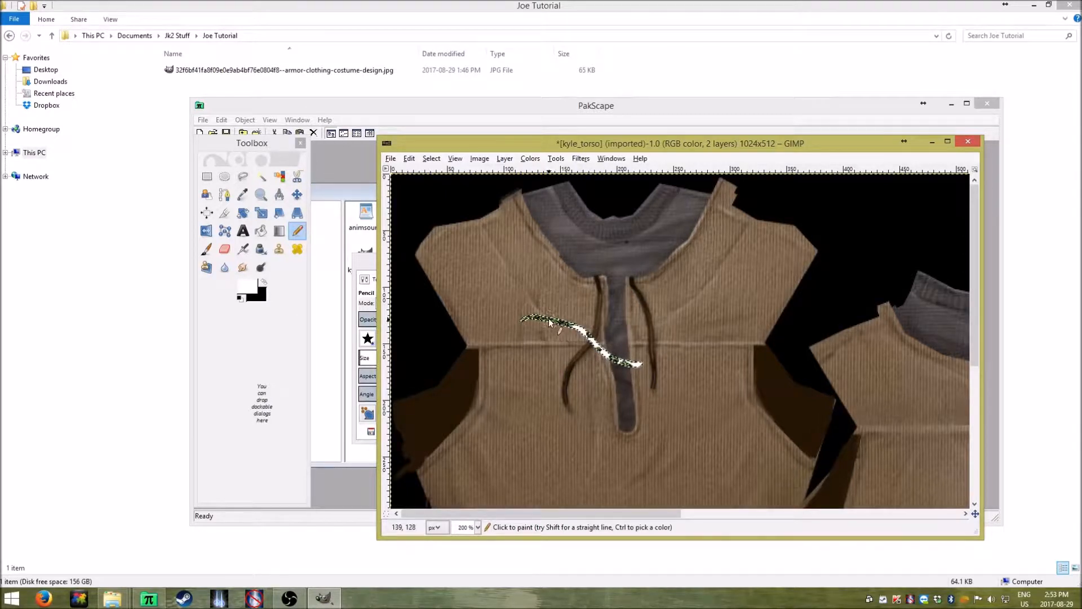
Lower the Pencil's opacity to 67.2 and try the star brush on the floating drawstring
left_click(366, 340)
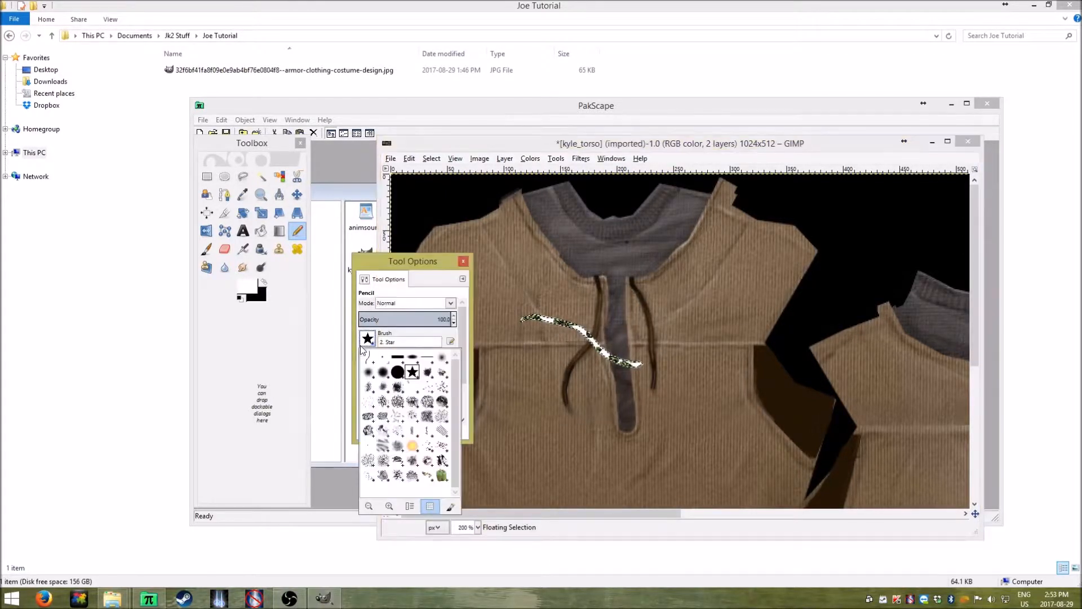
left_click(386, 337)
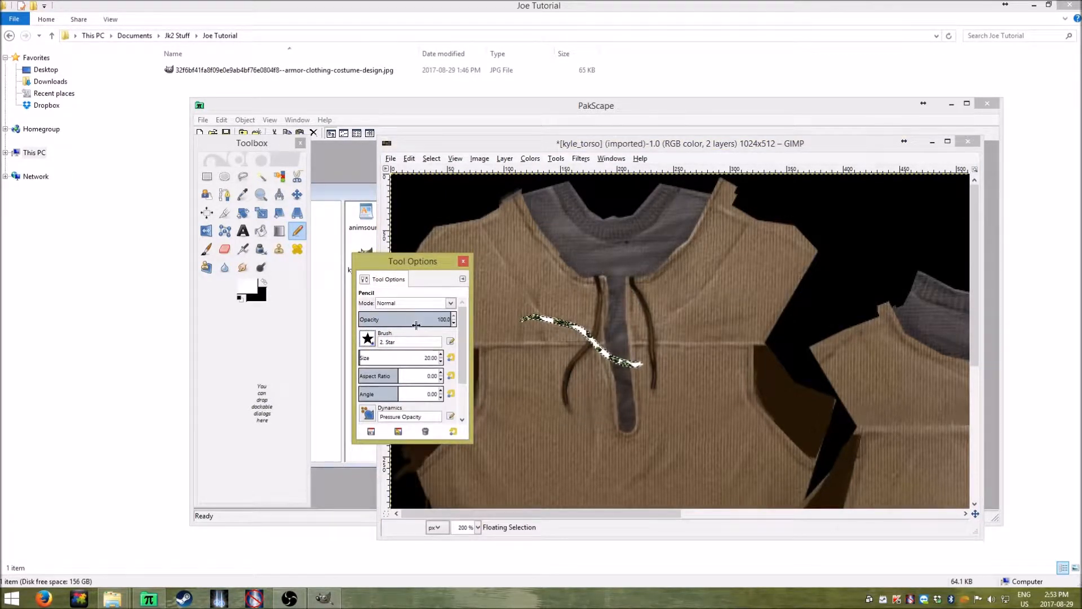
left_click_drag(421, 323, 121, 355)
left_click(540, 395)
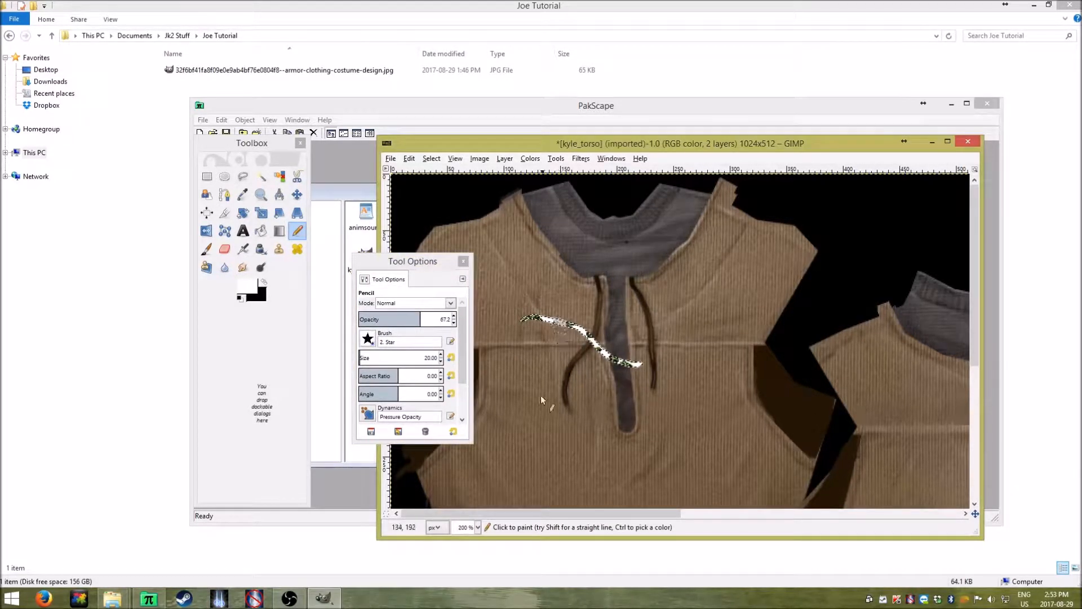
Look through the Pencil's paint modes and remaining options, changing the brush's aspect ratio to -0.20
left_click(445, 303)
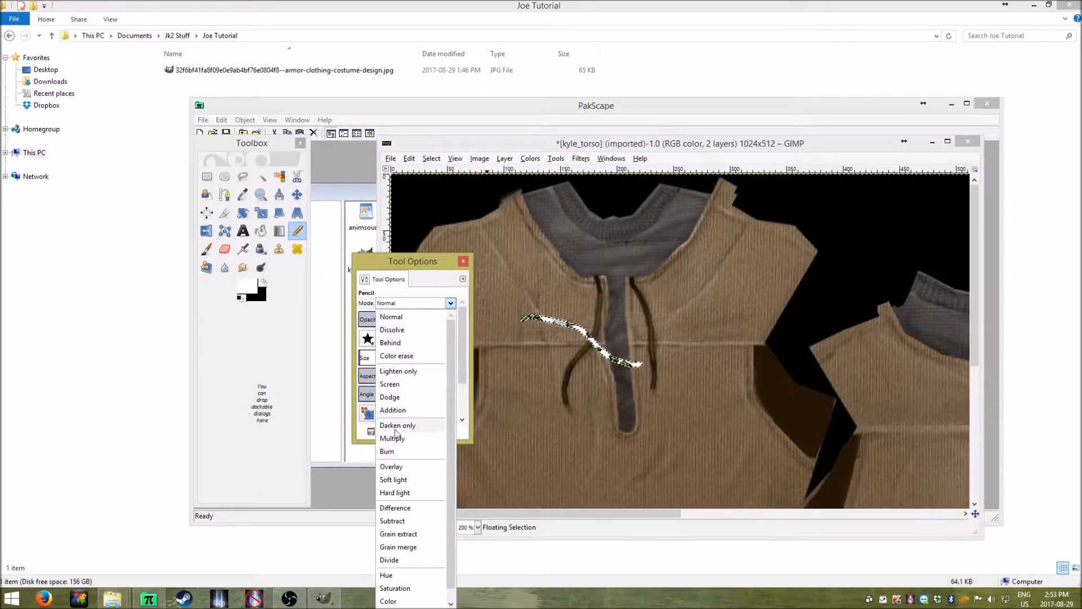
left_click(434, 304)
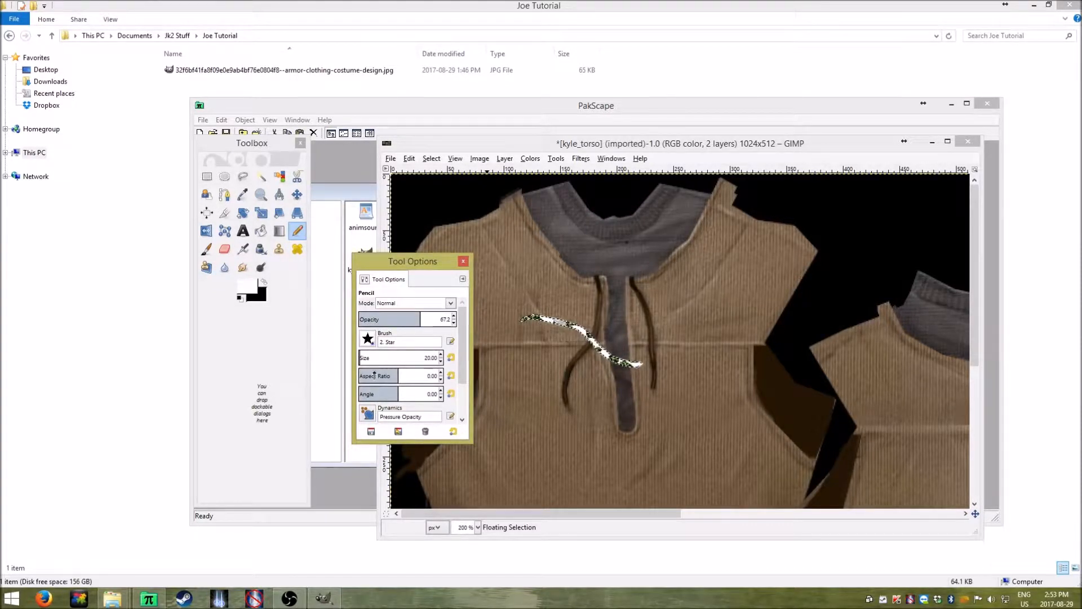
scroll(417, 375, "down", 2)
left_click_drag(461, 350, 465, 390)
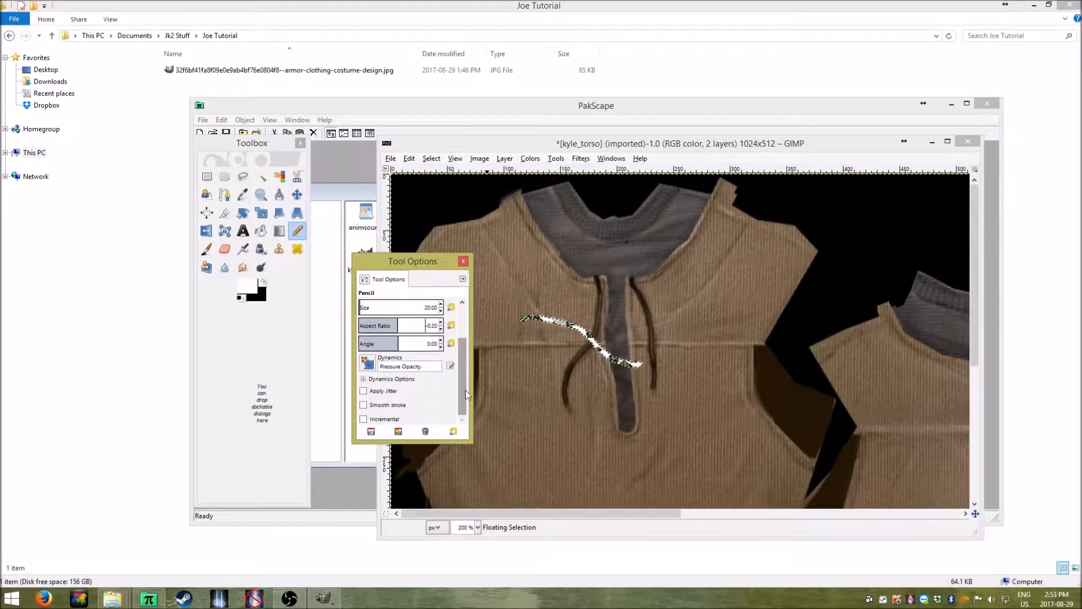
scroll(465, 385, "up", 3)
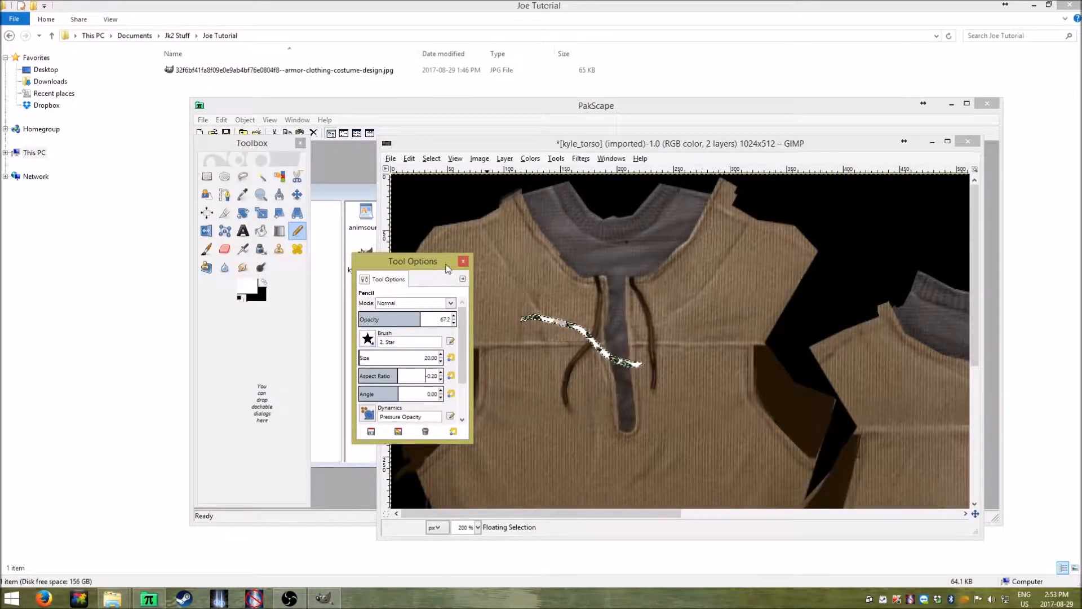
left_click(519, 146)
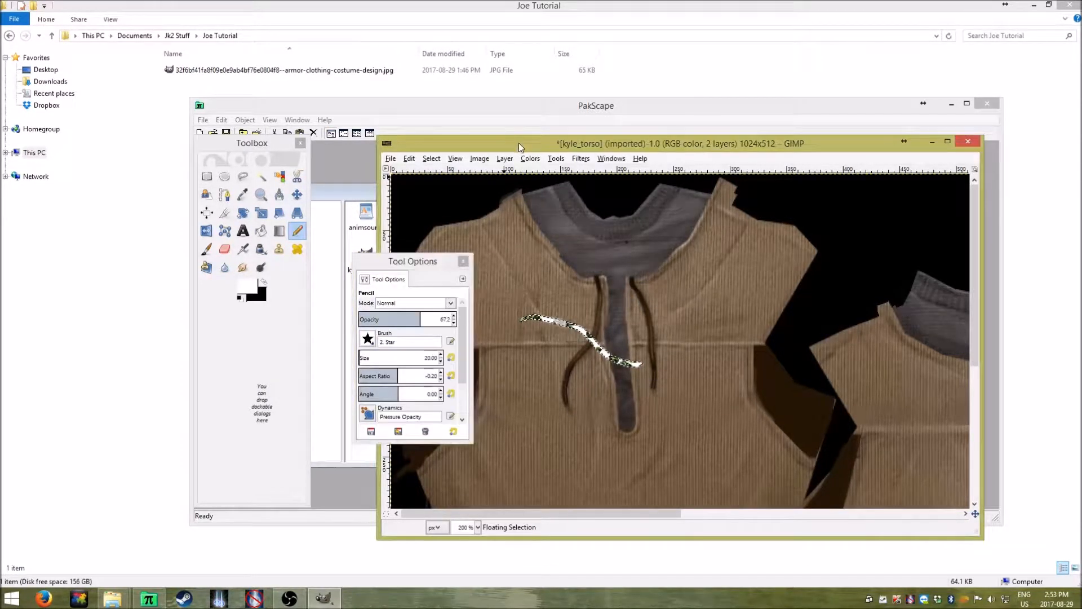
Switch to the Paintbrush tool and paint the whole floating drawstring white with the star brush
left_click(237, 350)
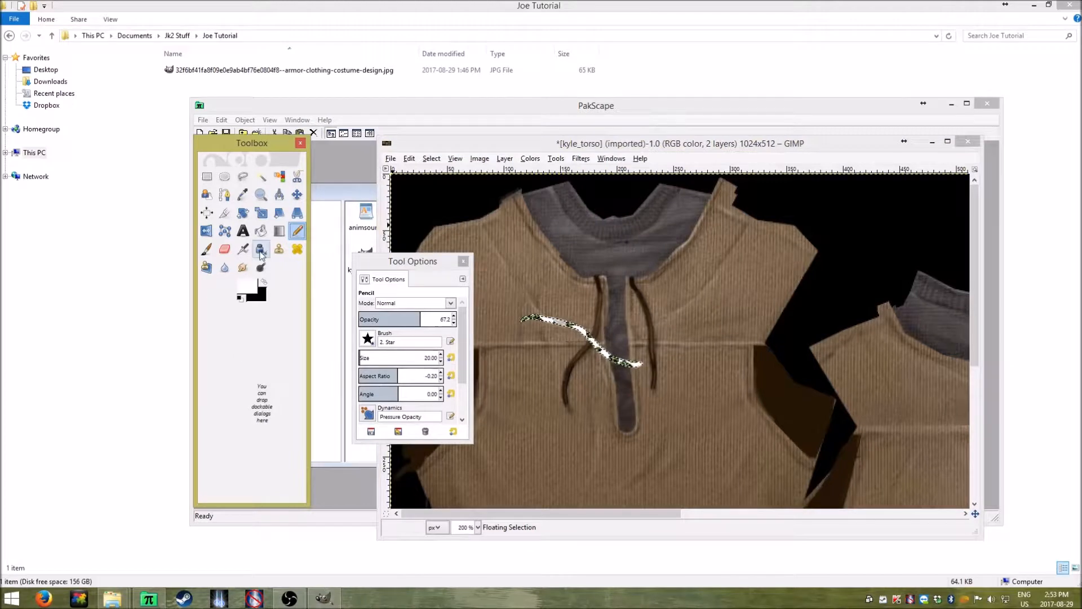
left_click(206, 249)
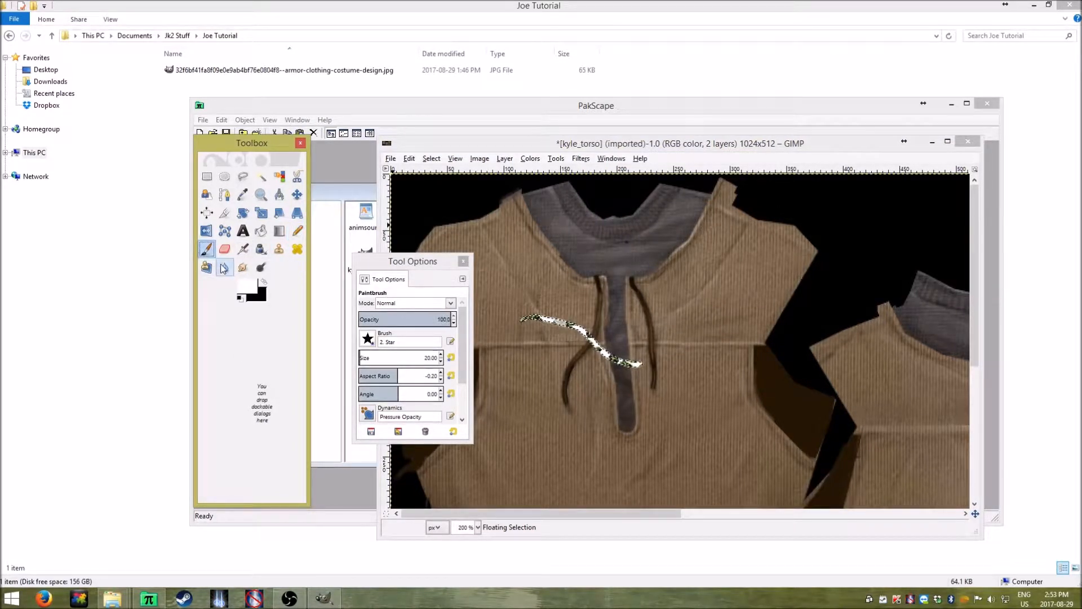
mouse_move(546, 320)
left_mouse_down()
mouse_move(582, 324)
mouse_move(641, 365)
left_mouse_up()
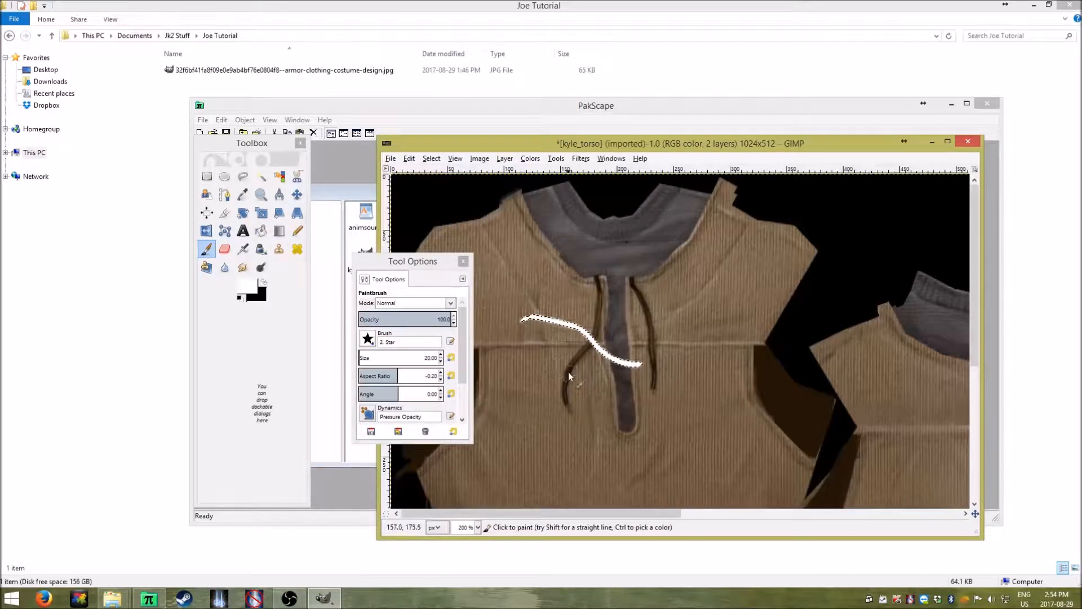
Erase the floating drawstring with the Eraser tool and undo the erasure
left_click(224, 251)
left_click_drag(642, 359, 581, 325)
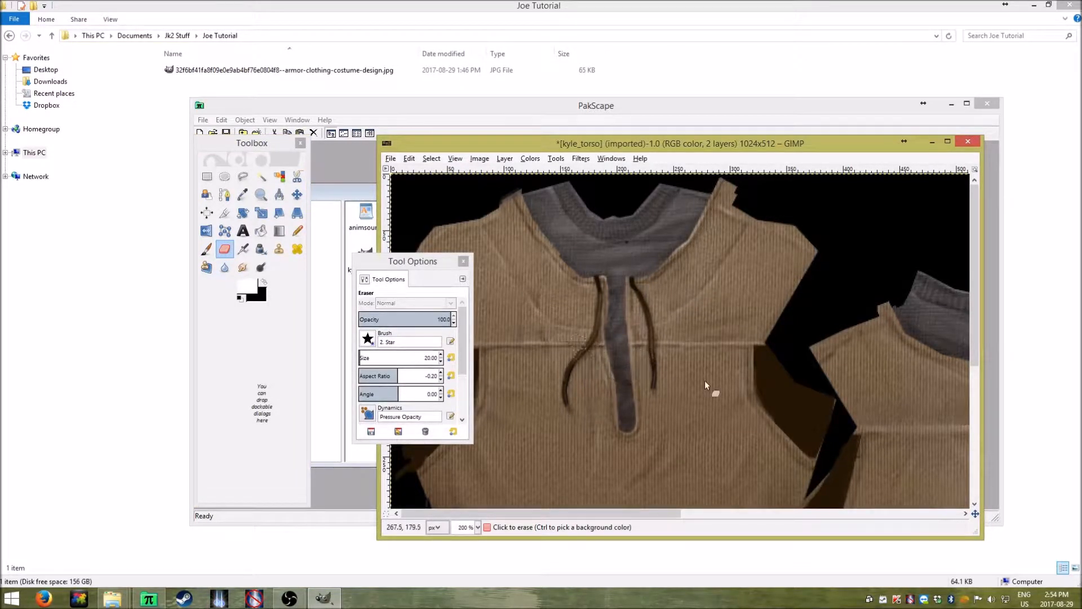
left_click(409, 159)
left_click(429, 170)
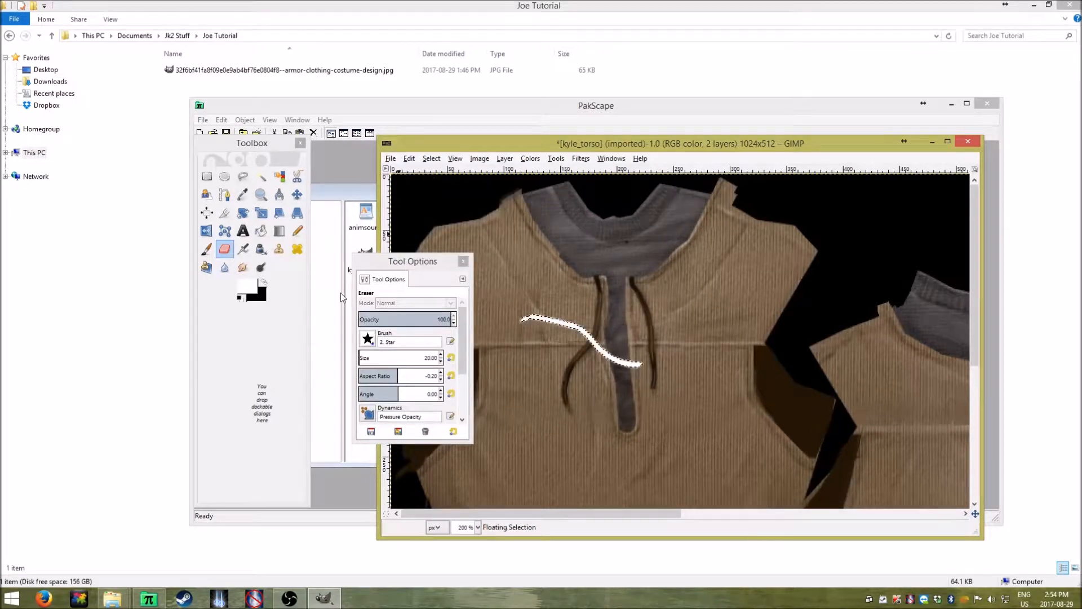
Switch to the Airbrush tool and spray white over the end of the floating drawstring with the star brush
left_click_drag(374, 266, 350, 274)
left_click(225, 257)
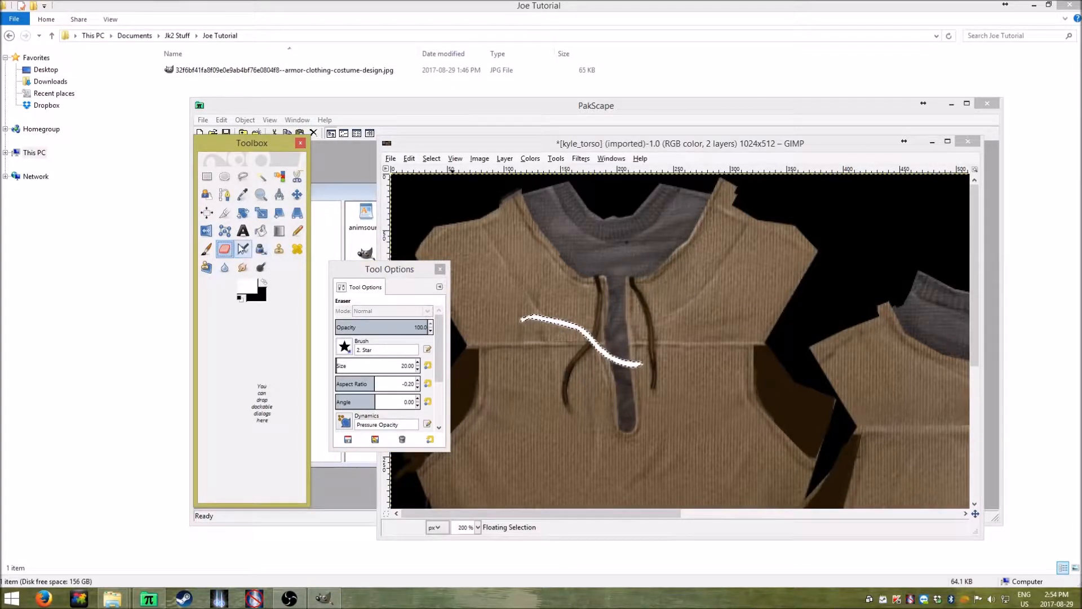
left_click(242, 249)
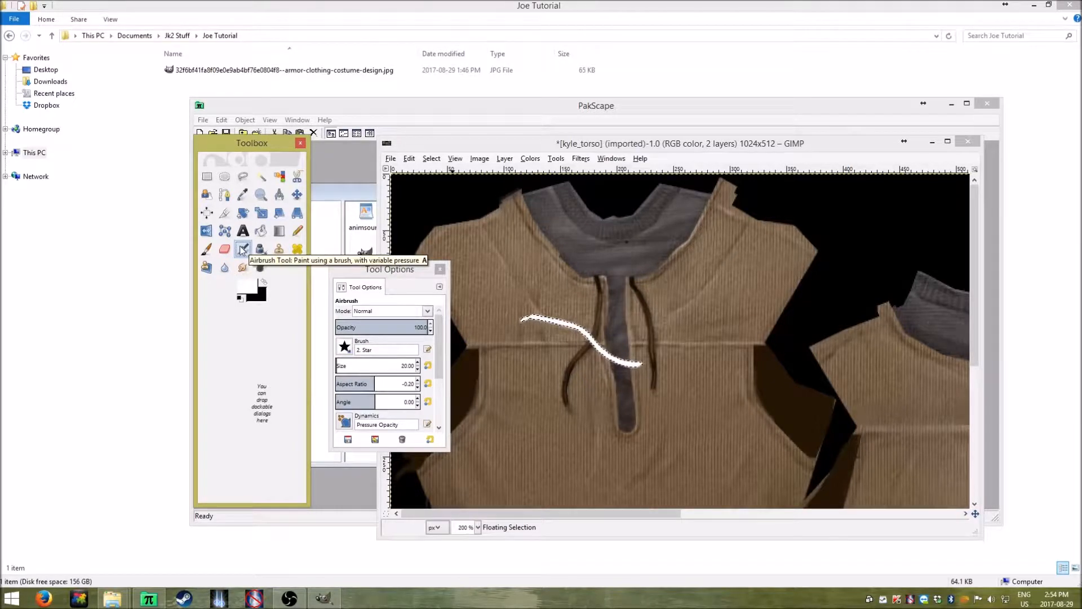
left_click(623, 363)
left_click(251, 300)
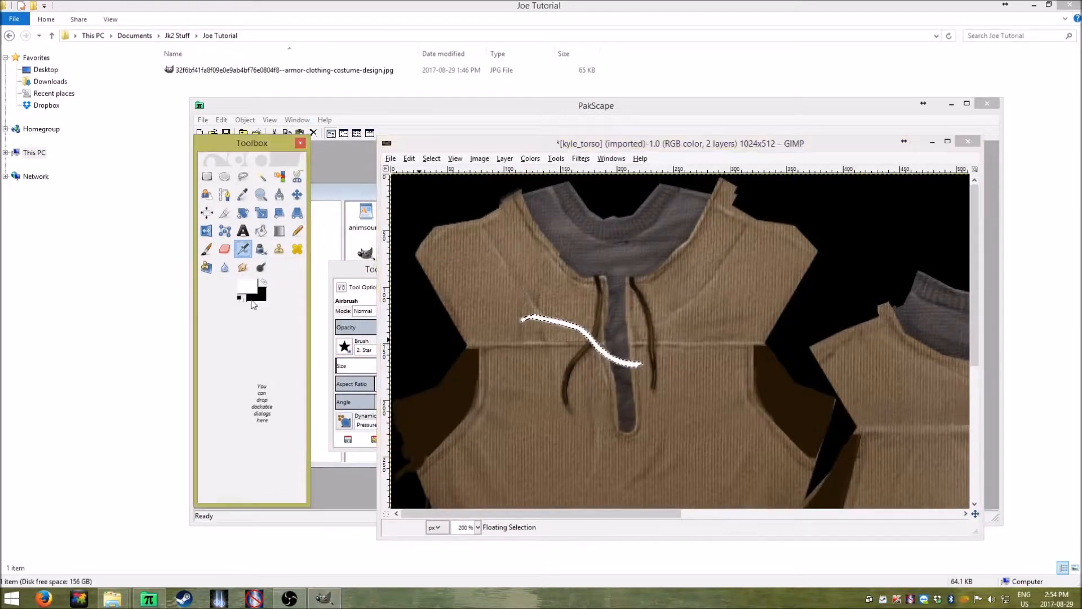
left_click(251, 303)
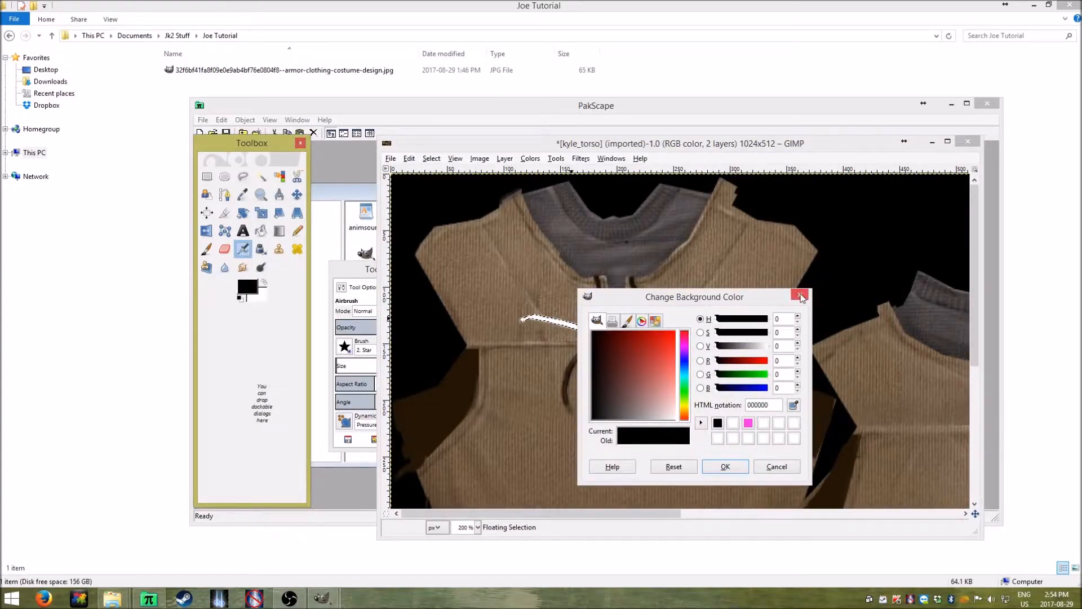
left_click(800, 295)
left_click(625, 363)
left_click_drag(633, 367, 611, 362)
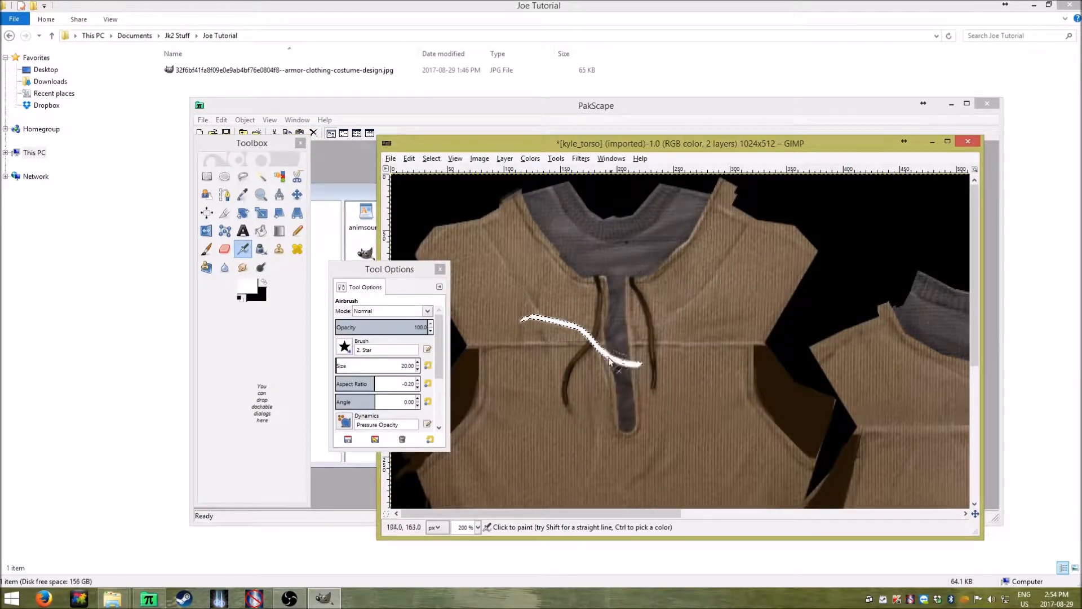
Swap the foreground and background colours and airbrush black over the floating drawstring
left_click(263, 282)
mouse_move(559, 329)
left_mouse_down()
mouse_move(599, 348)
mouse_move(560, 329)
mouse_move(629, 339)
left_mouse_up()
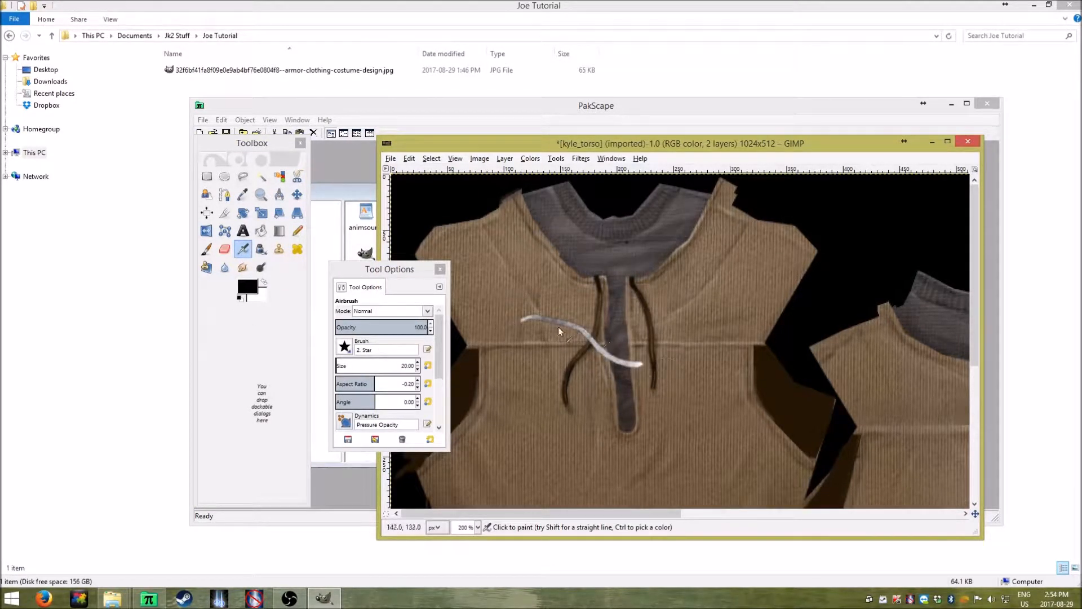
left_click_drag(558, 328, 727, 428)
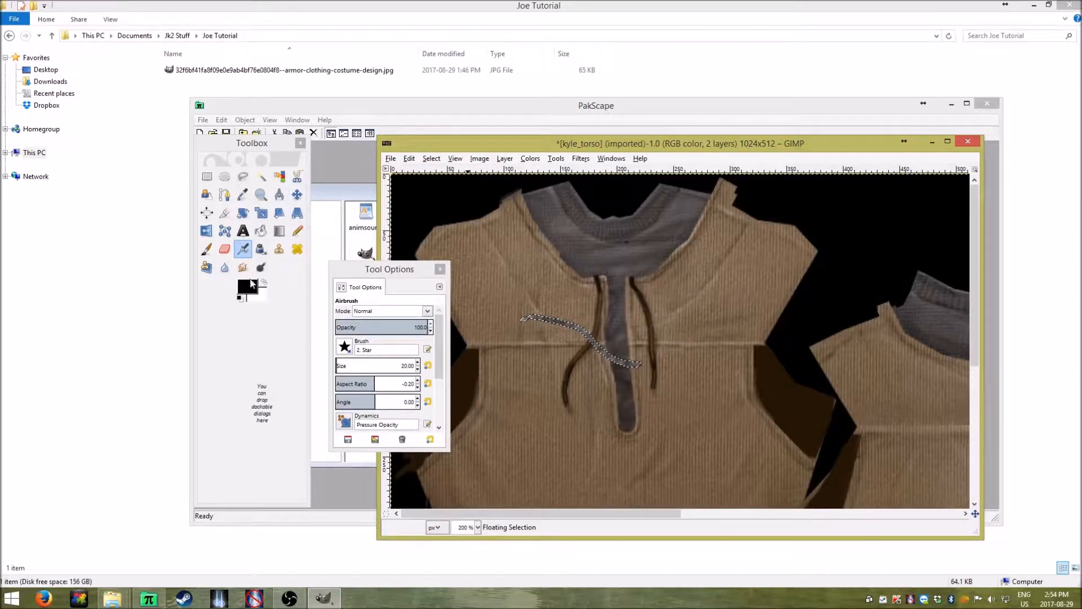
Switch to the Ink tool and trace the whole floating drawstring in solid black
left_click(256, 329)
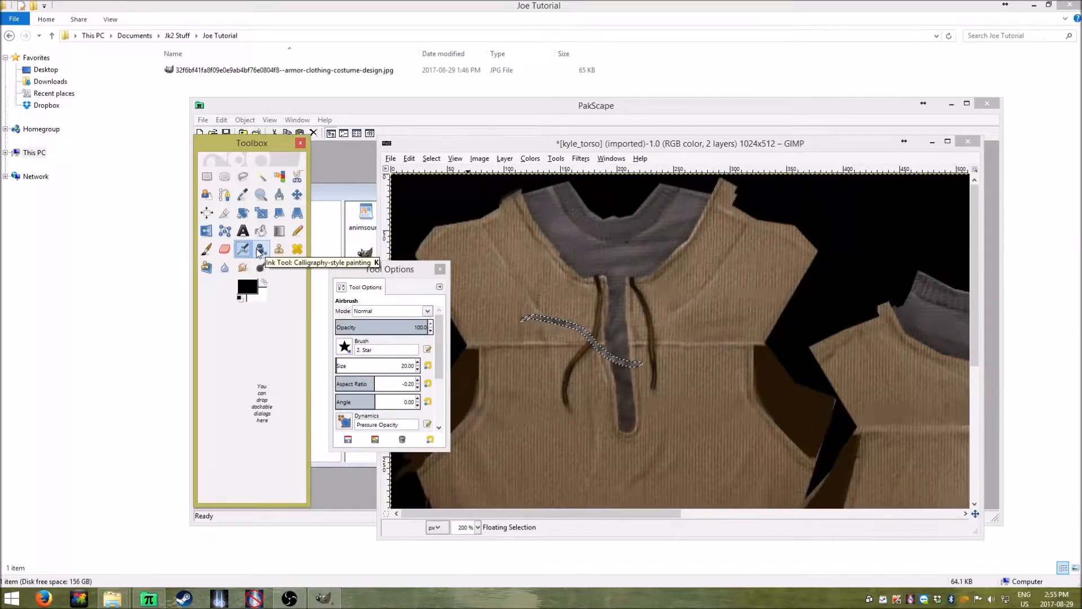
left_click(259, 250)
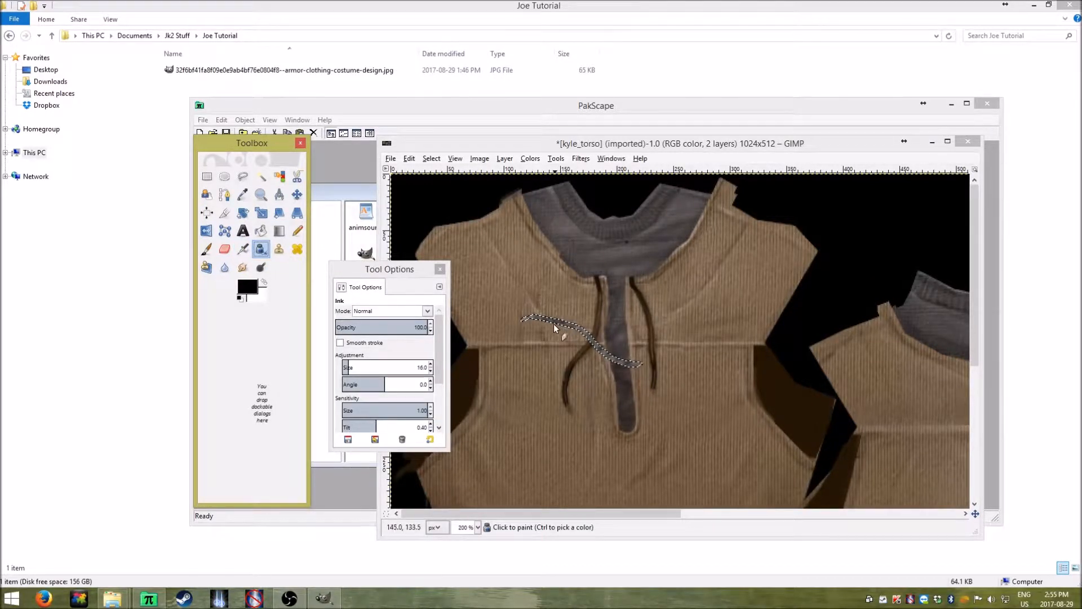
left_click_drag(524, 319, 640, 363)
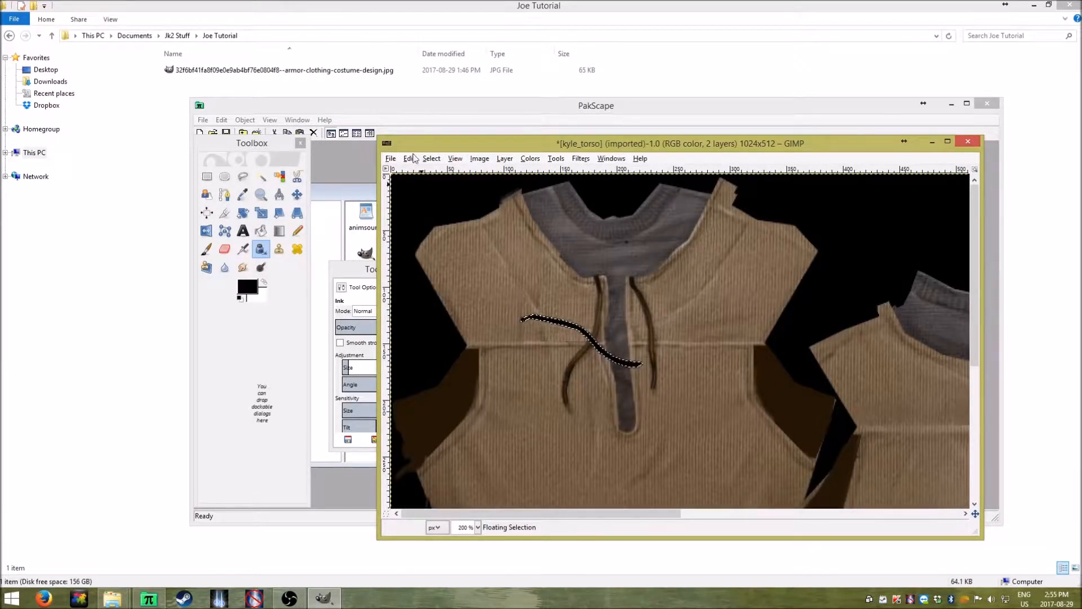
Cut the floating drawstring out of the torso image
left_click(414, 158)
left_click(430, 144)
left_click(430, 161)
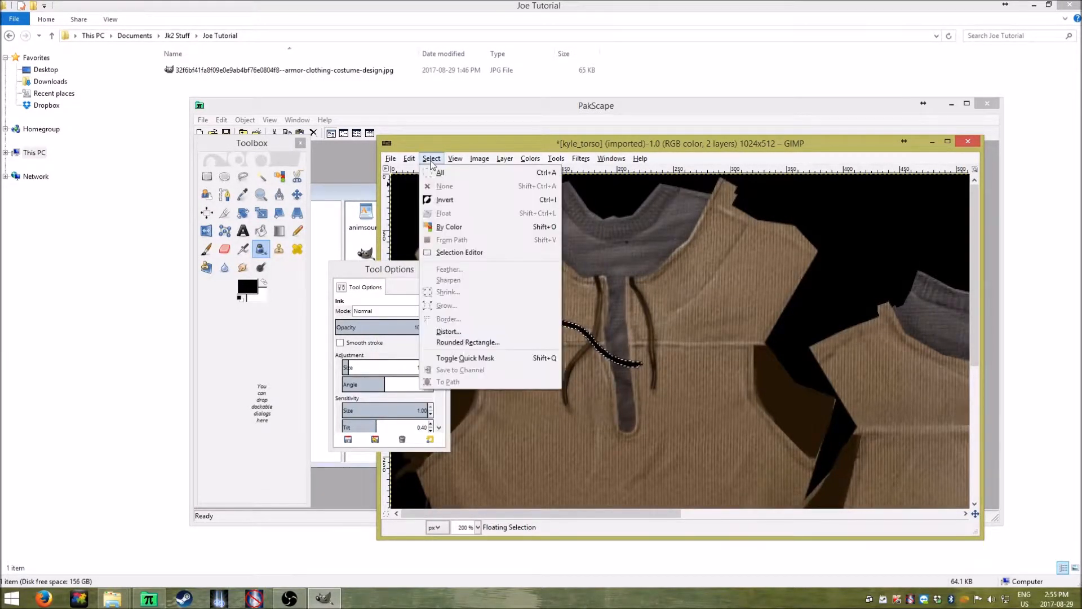
left_click(451, 150)
left_click(423, 162)
left_click(422, 162)
left_click(409, 159)
left_click(437, 228)
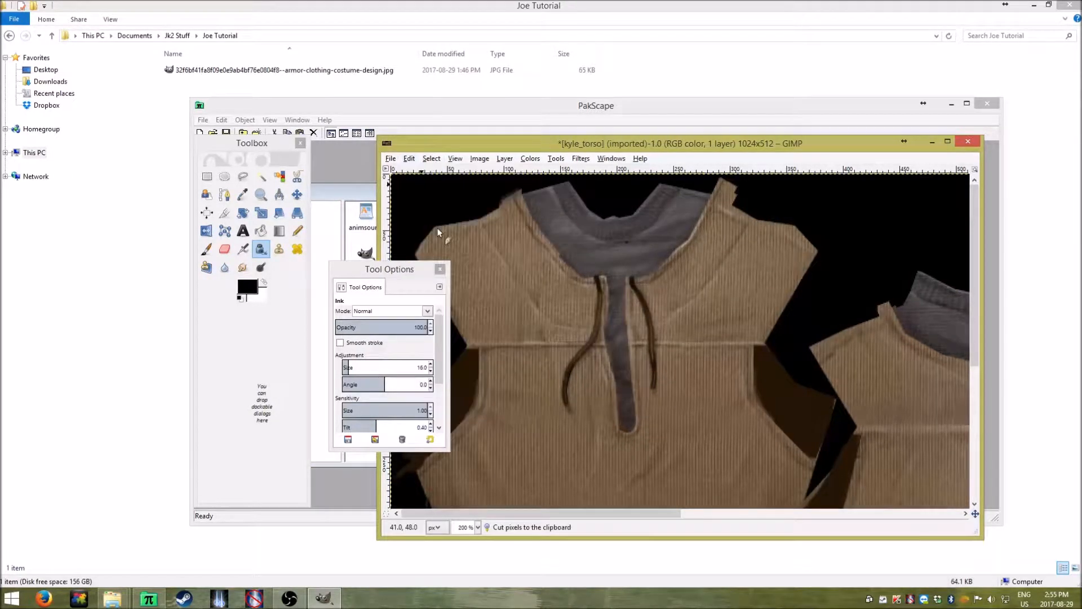
left_click(416, 160)
left_click(433, 174)
Draw thick black wavy Ink strokes across the shirt front at size 16.0
mouse_move(531, 296)
left_mouse_down()
mouse_move(625, 432)
mouse_move(550, 476)
left_mouse_up()
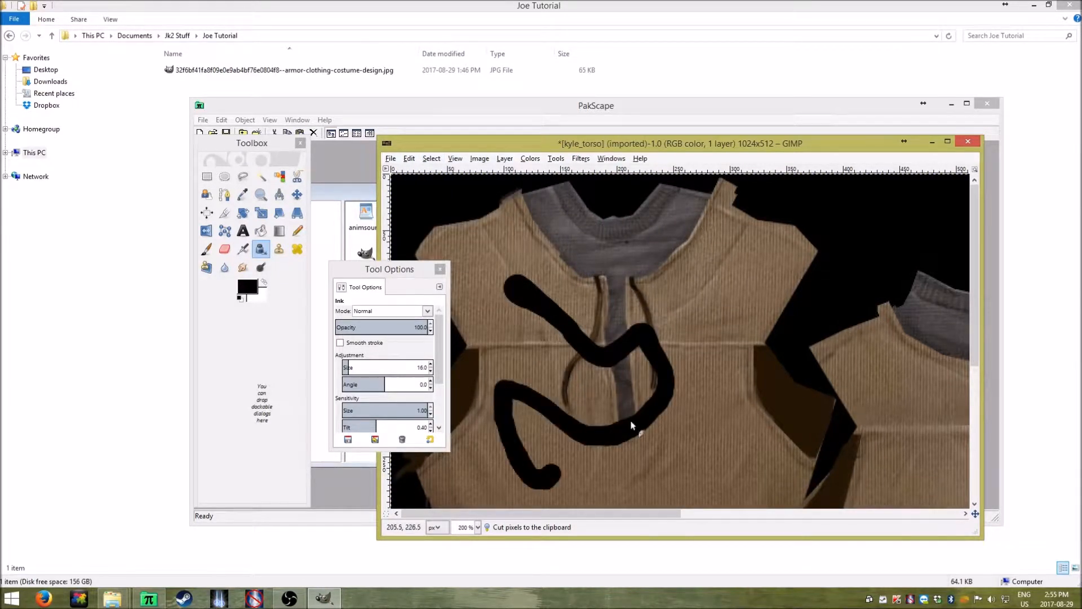
left_click_drag(650, 285, 740, 317)
mouse_move(855, 302)
left_mouse_down()
mouse_move(744, 389)
mouse_move(613, 435)
left_mouse_up()
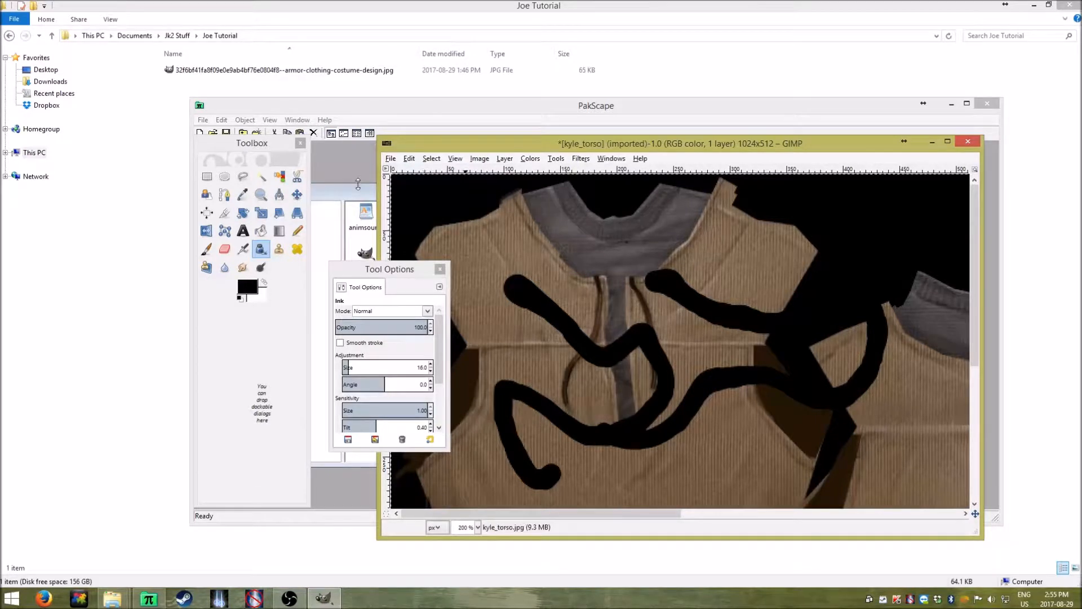
Set the Ink size to 2.0 and scribble thin black lines over the shirt's shoulder and collar
left_click(270, 321)
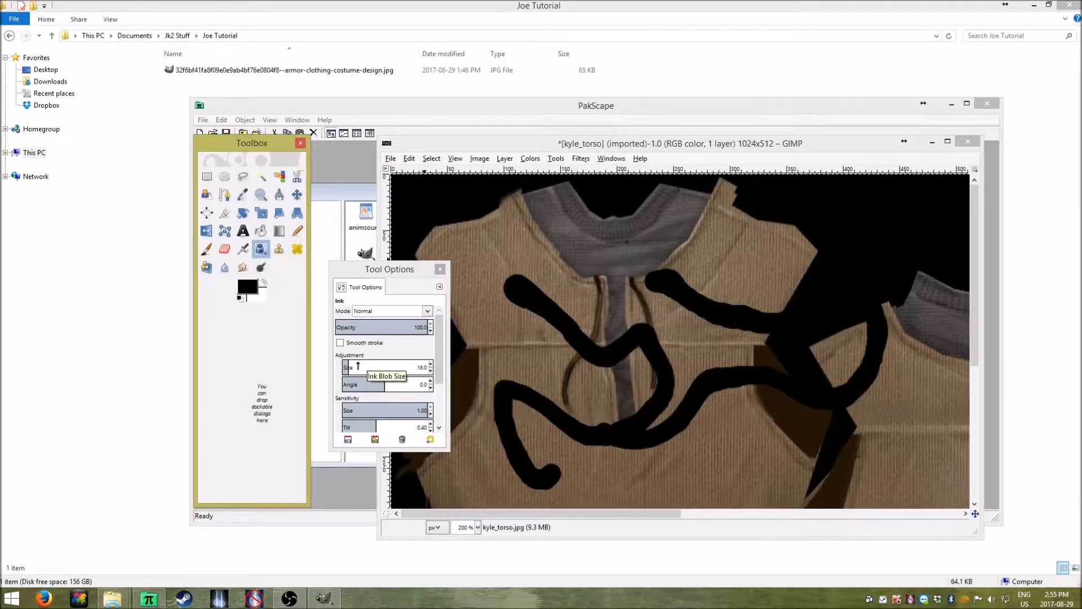
left_click_drag(345, 365, 342, 366)
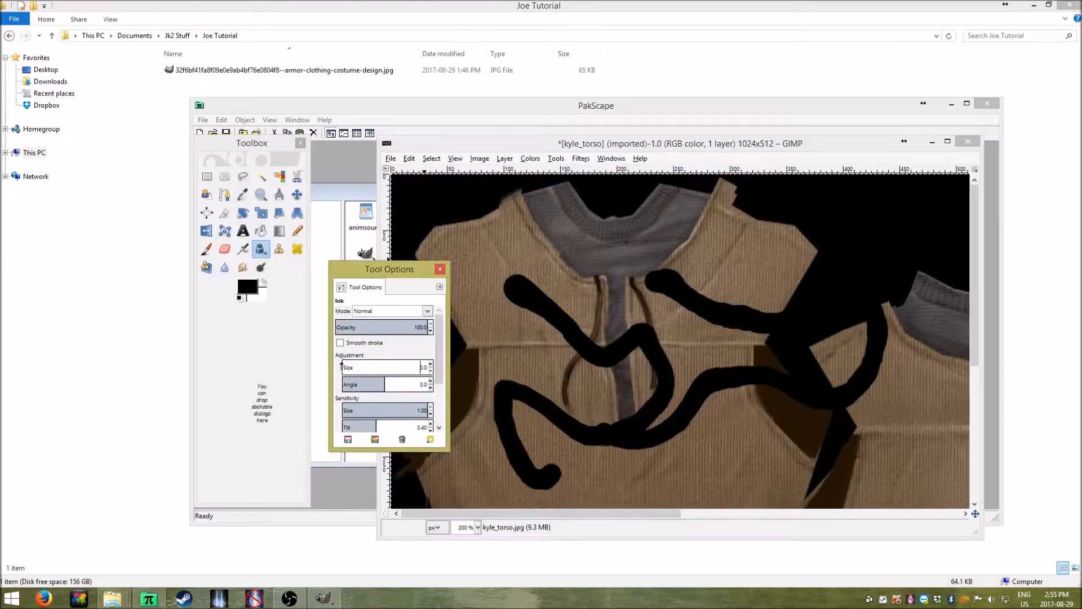
left_click(431, 364)
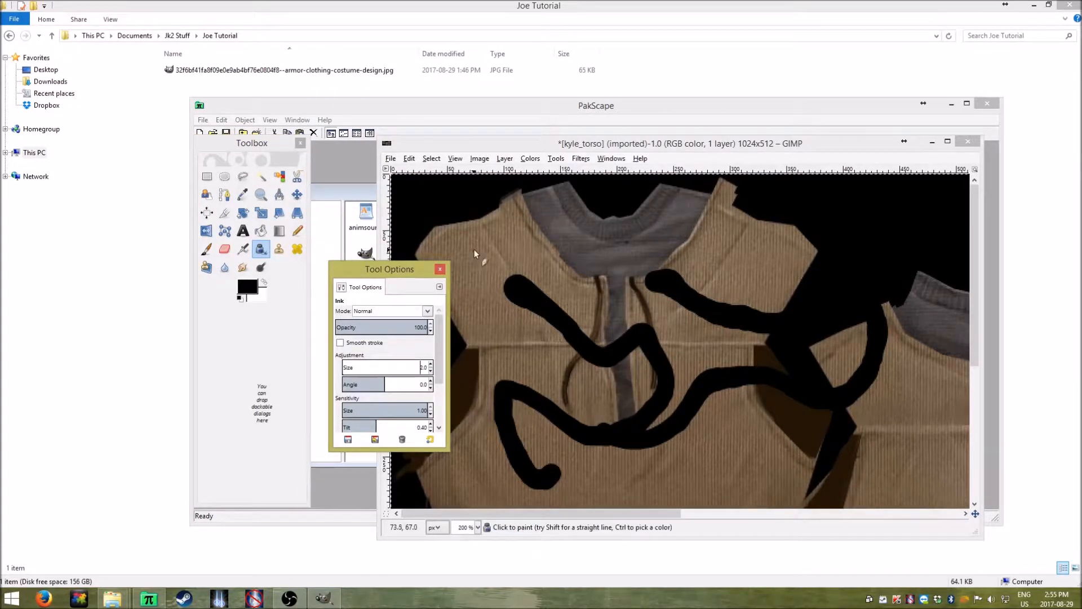
mouse_move(475, 249)
left_mouse_down()
mouse_move(538, 267)
mouse_move(605, 243)
mouse_move(609, 275)
mouse_move(477, 282)
mouse_move(467, 252)
mouse_move(509, 235)
mouse_move(458, 227)
mouse_move(578, 235)
left_mouse_up()
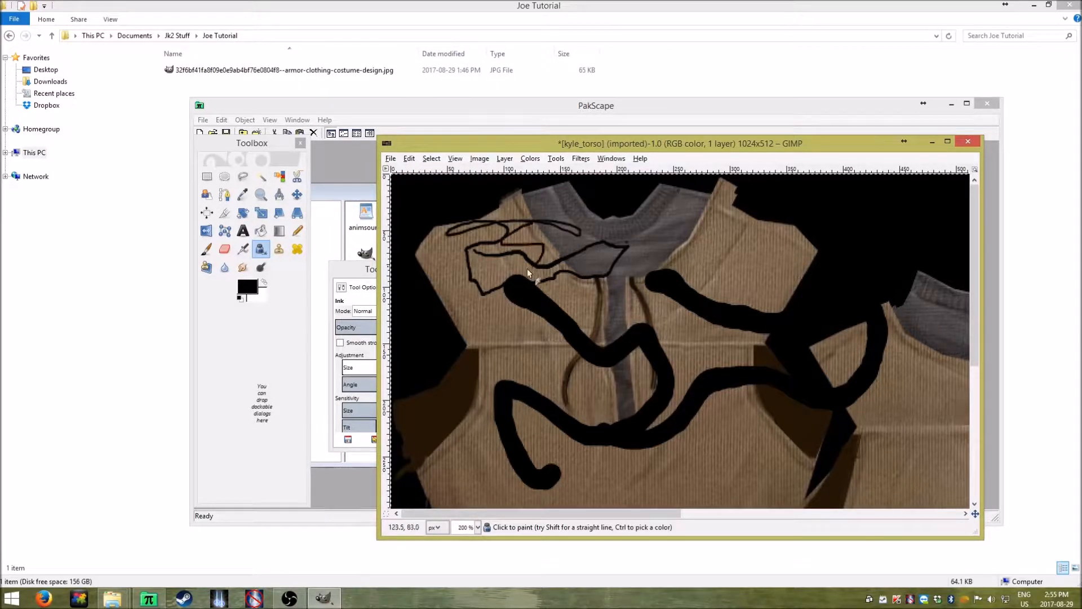
Undo all the Ink strokes on the shirt
left_click(409, 158)
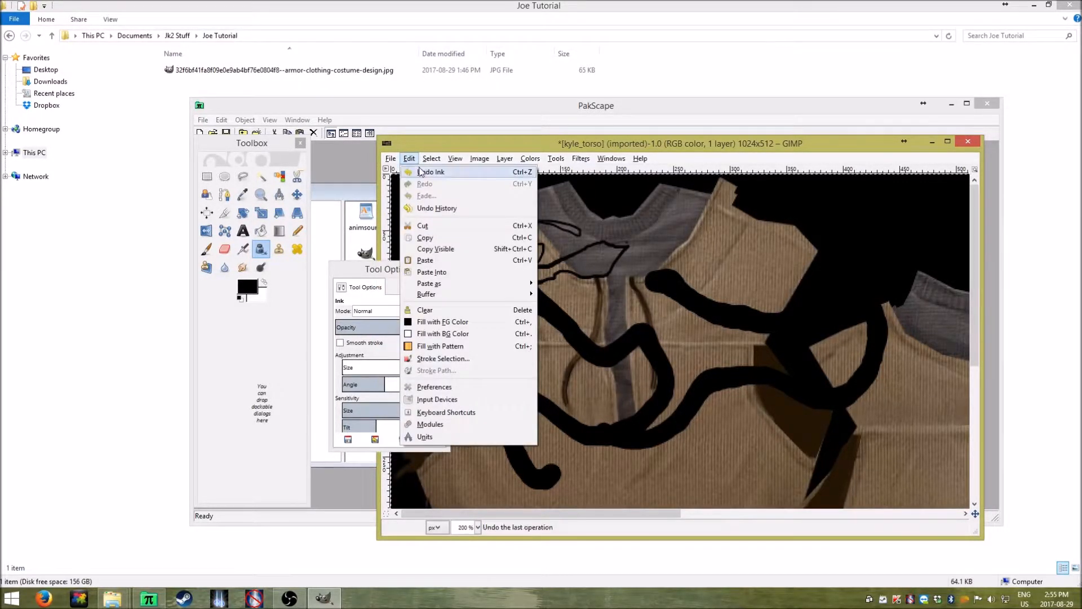
left_click(420, 172)
left_click(410, 159)
left_click(420, 172)
left_click(410, 159)
left_click(421, 172)
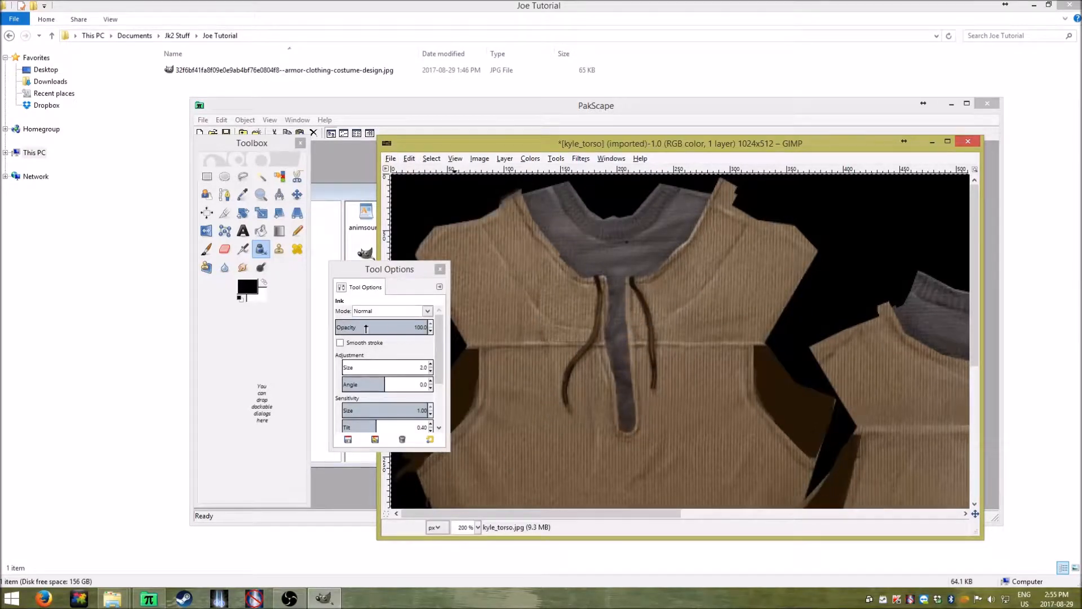
Switch to the Clone tool, try it on the shirt without a source, and clear the current selection
left_click(227, 410)
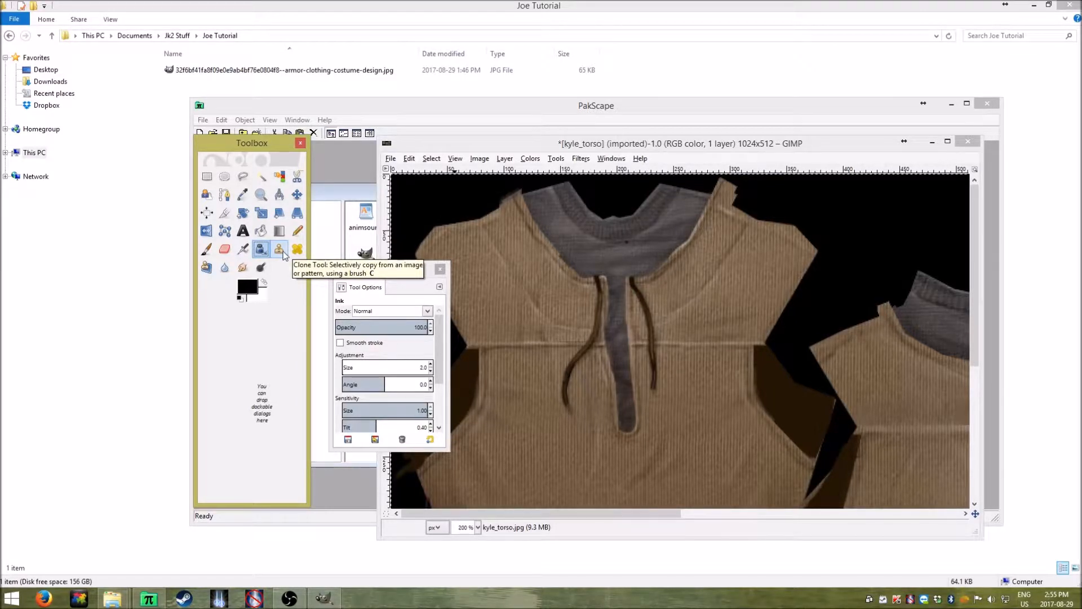
left_click(284, 253)
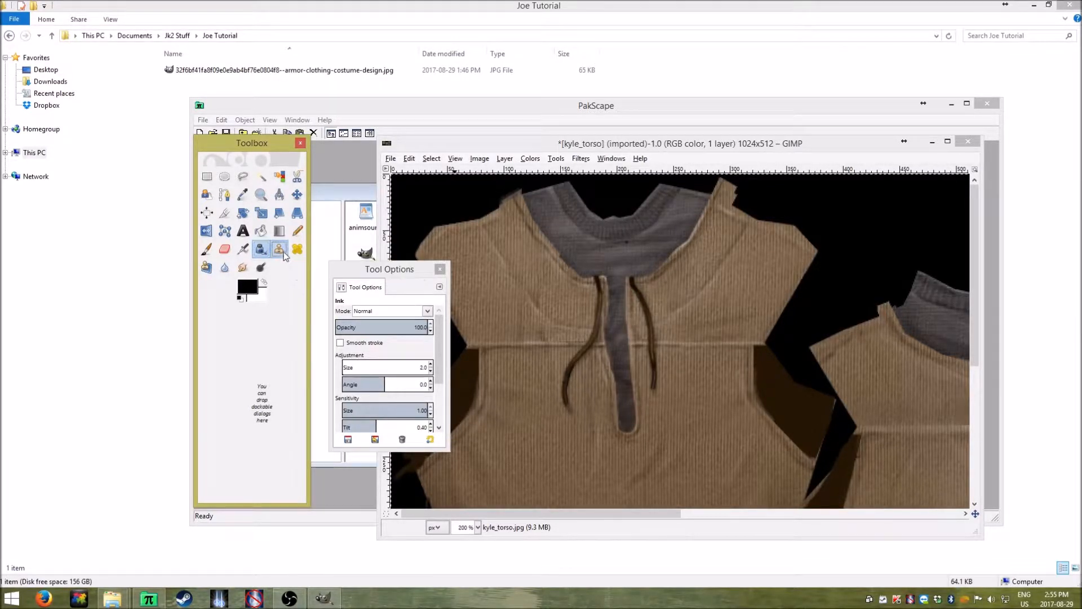
left_click(547, 319)
left_click(344, 346)
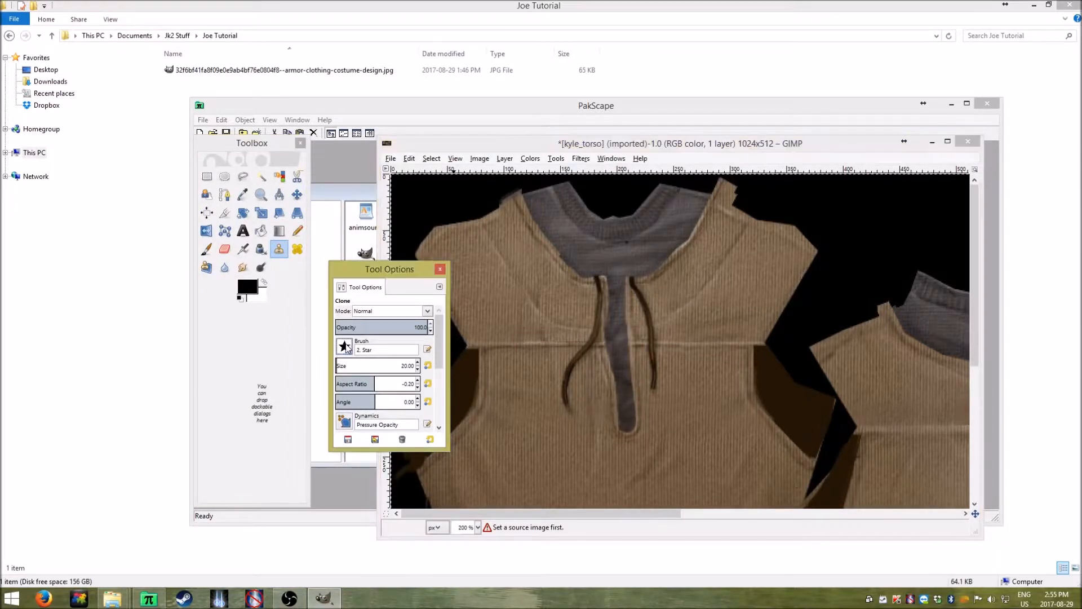
left_click(348, 347)
left_click_drag(354, 275, 274, 318)
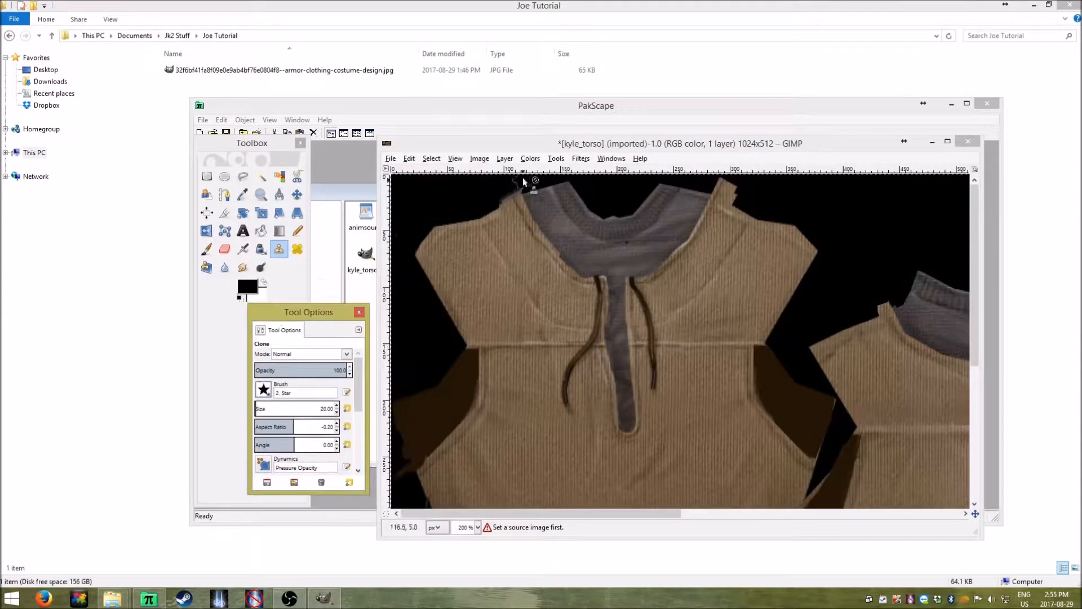
left_click(516, 183)
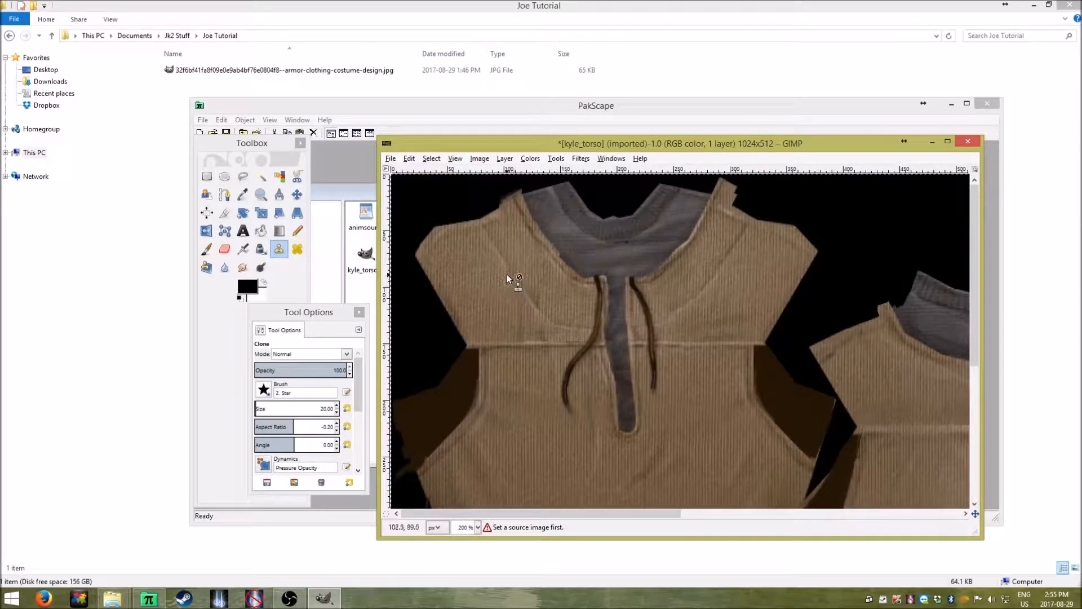
left_click(432, 159)
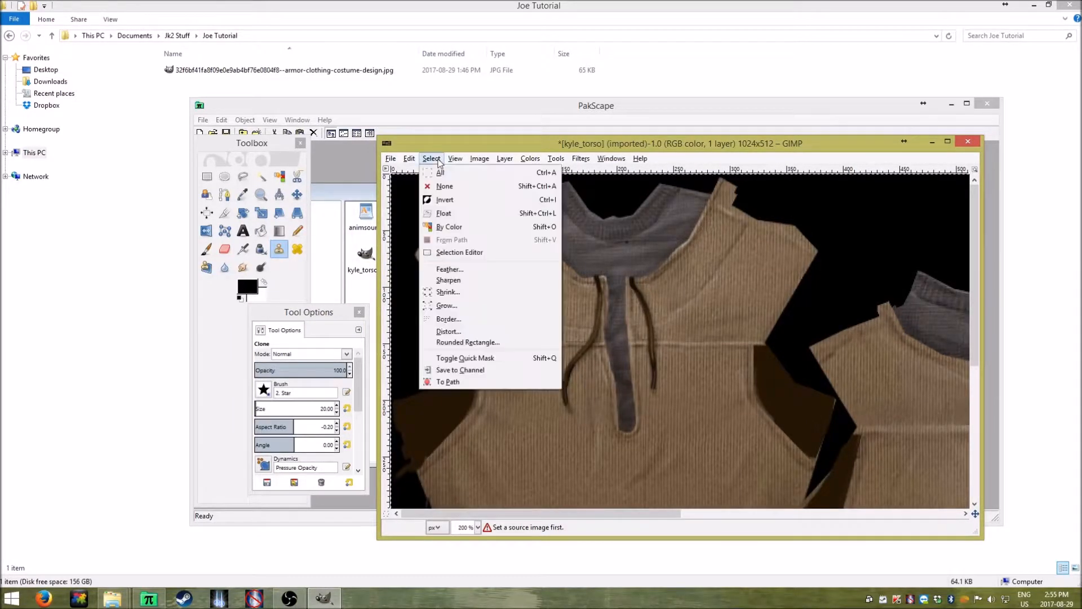
left_click(447, 187)
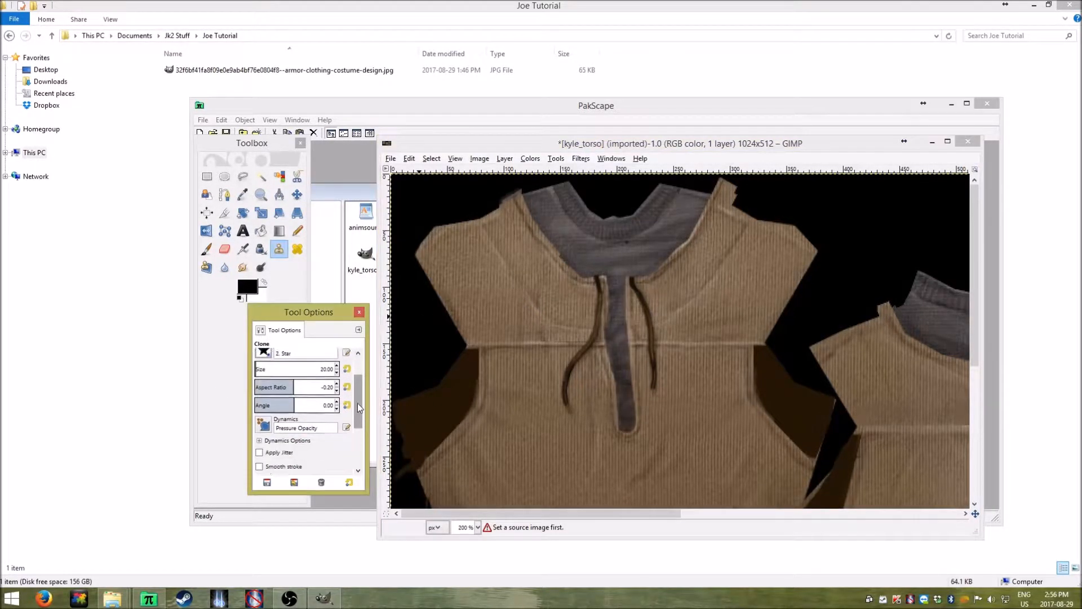
Set the Clone source to the Pine pattern and paint wood texture over the shirt front with the star brush
left_click_drag(358, 403, 356, 445)
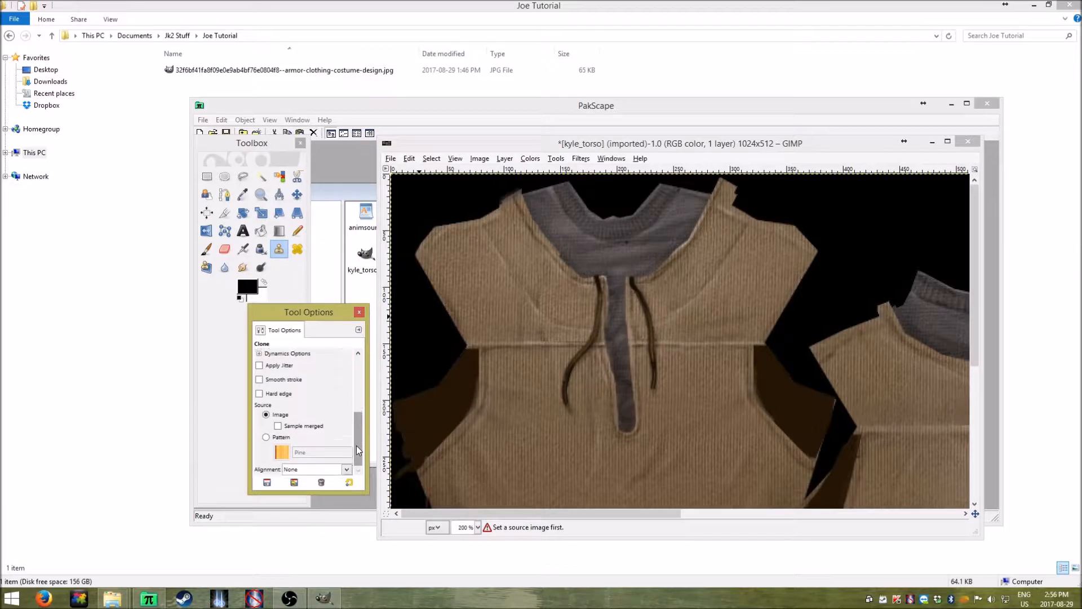
left_click(278, 438)
left_click(542, 354)
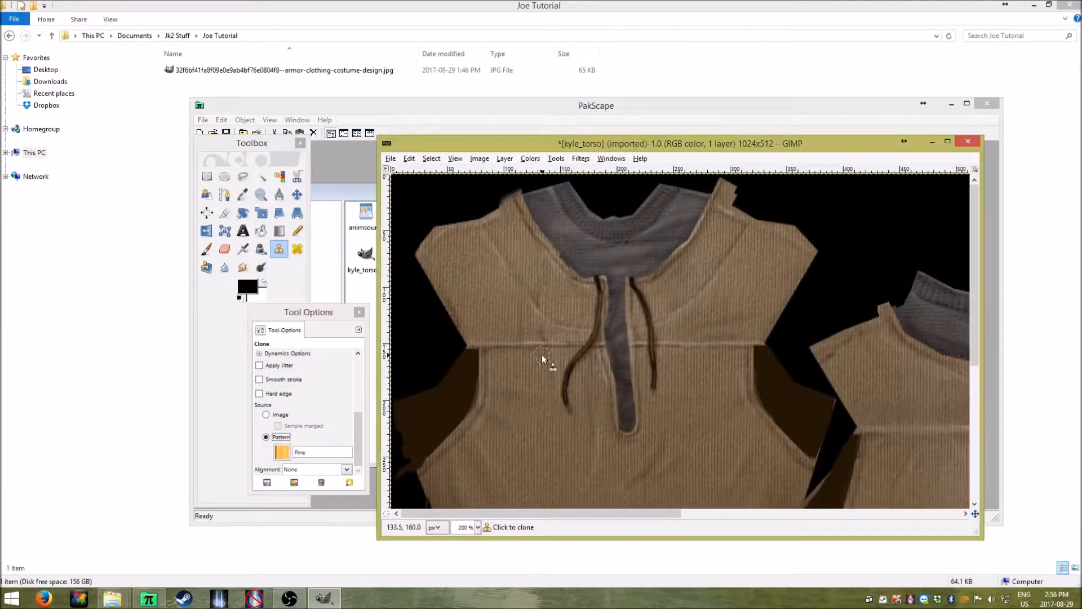
left_click(561, 401)
left_click(646, 337)
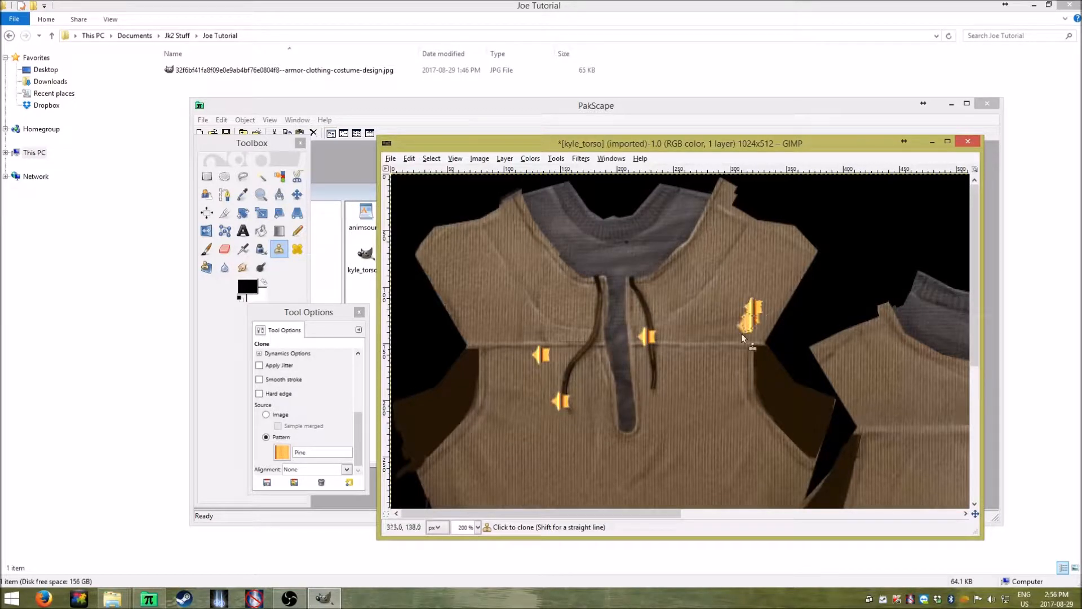
mouse_move(651, 384)
left_mouse_down()
mouse_move(629, 364)
mouse_move(651, 362)
mouse_move(629, 389)
mouse_move(722, 301)
mouse_move(753, 326)
mouse_move(600, 425)
mouse_move(712, 324)
mouse_move(733, 335)
mouse_move(684, 346)
mouse_move(680, 295)
mouse_move(652, 339)
mouse_move(677, 312)
mouse_move(665, 322)
mouse_move(650, 312)
mouse_move(702, 300)
mouse_move(656, 291)
mouse_move(602, 342)
mouse_move(623, 272)
mouse_move(492, 352)
mouse_move(730, 240)
mouse_move(507, 351)
mouse_move(609, 350)
mouse_move(569, 366)
mouse_move(597, 374)
mouse_move(544, 410)
mouse_move(512, 396)
mouse_move(626, 351)
left_mouse_up()
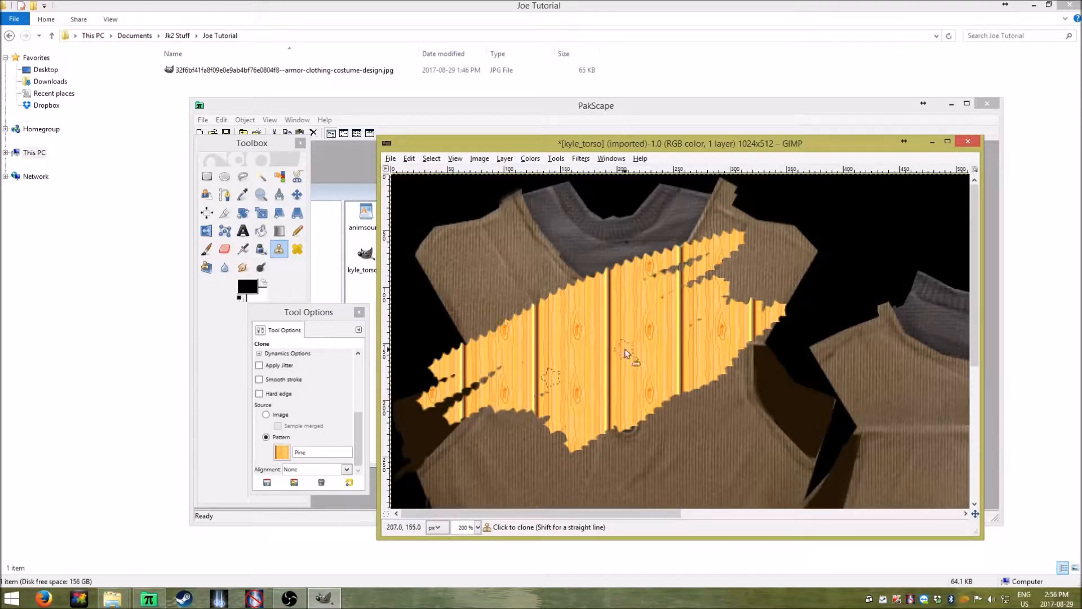
Undo all the cloned Pine pattern strokes and stamps on the shirt
left_click(409, 158)
left_click(411, 172)
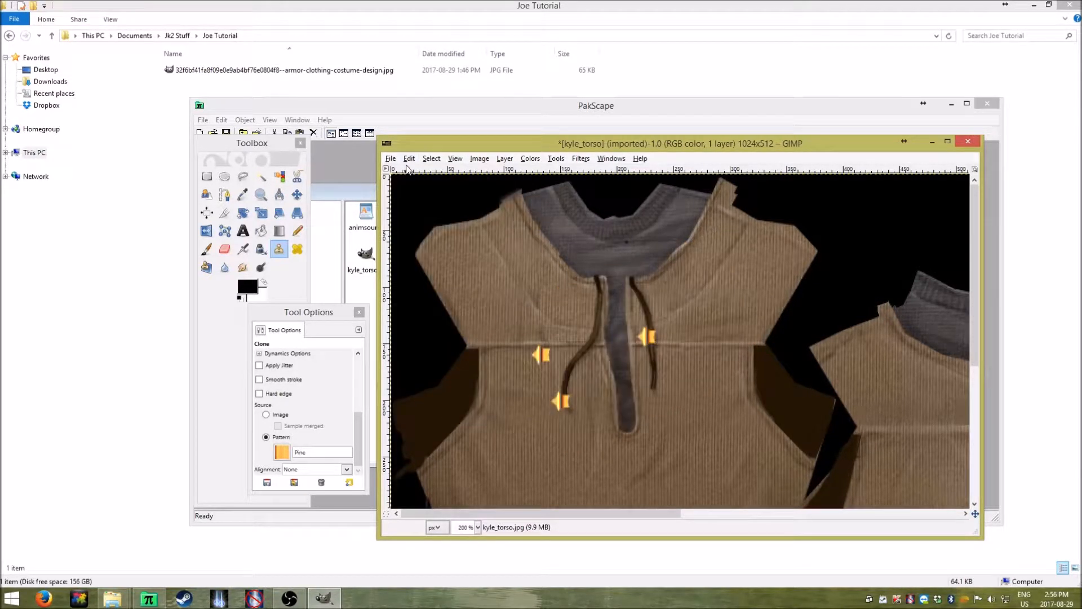
left_click(409, 160)
left_click(417, 172)
left_click(408, 158)
left_click(420, 172)
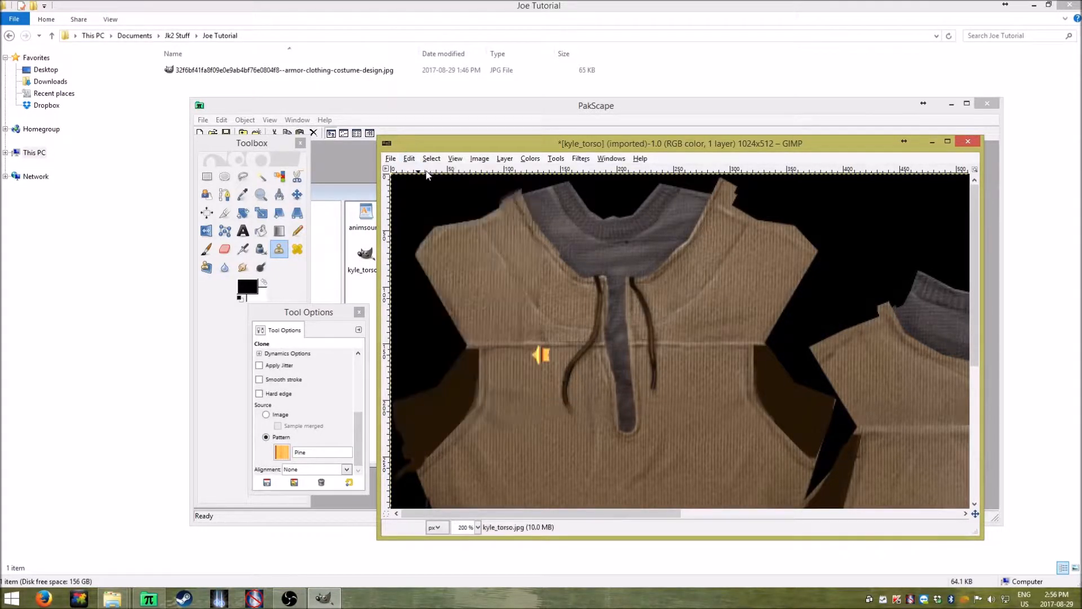
left_click(415, 164)
left_click(420, 172)
left_click(356, 440)
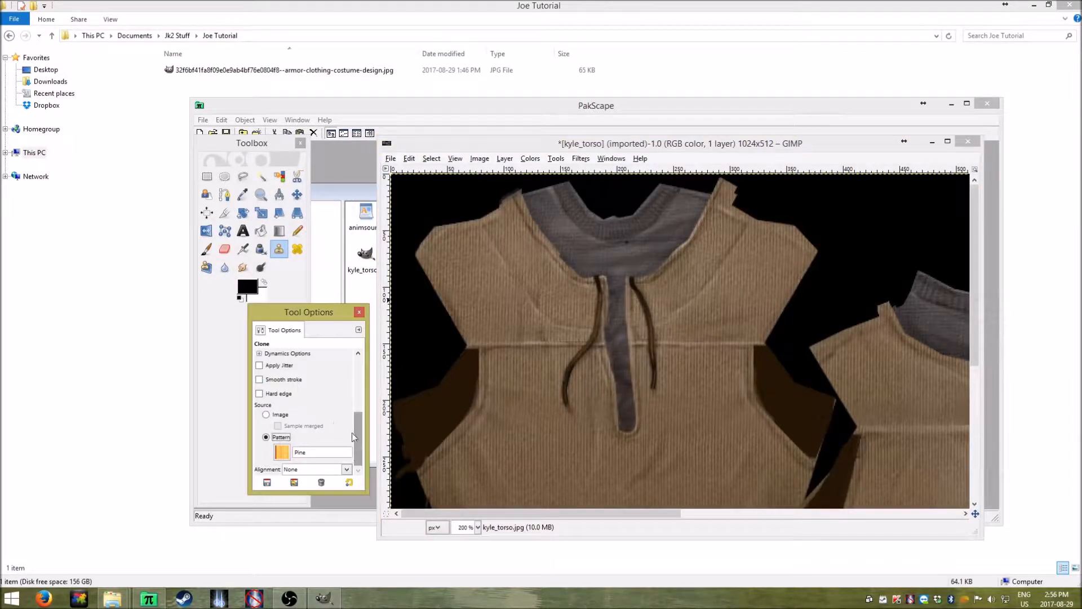
scroll(348, 447, "up", 10)
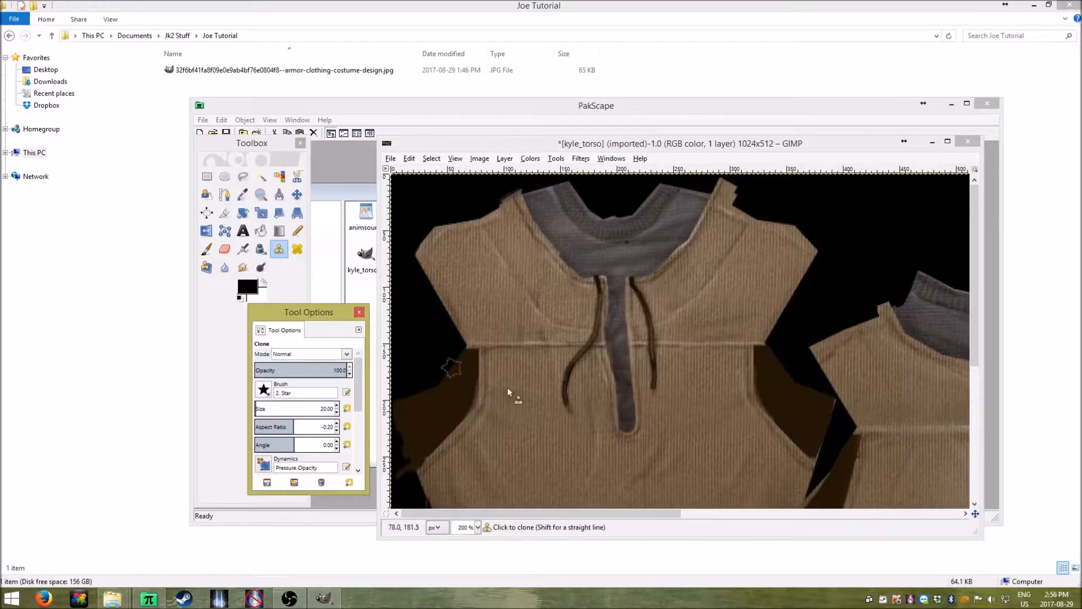
Close the Clone options, switch to the Healing tool and try it on the shirt without a source
left_click(359, 312)
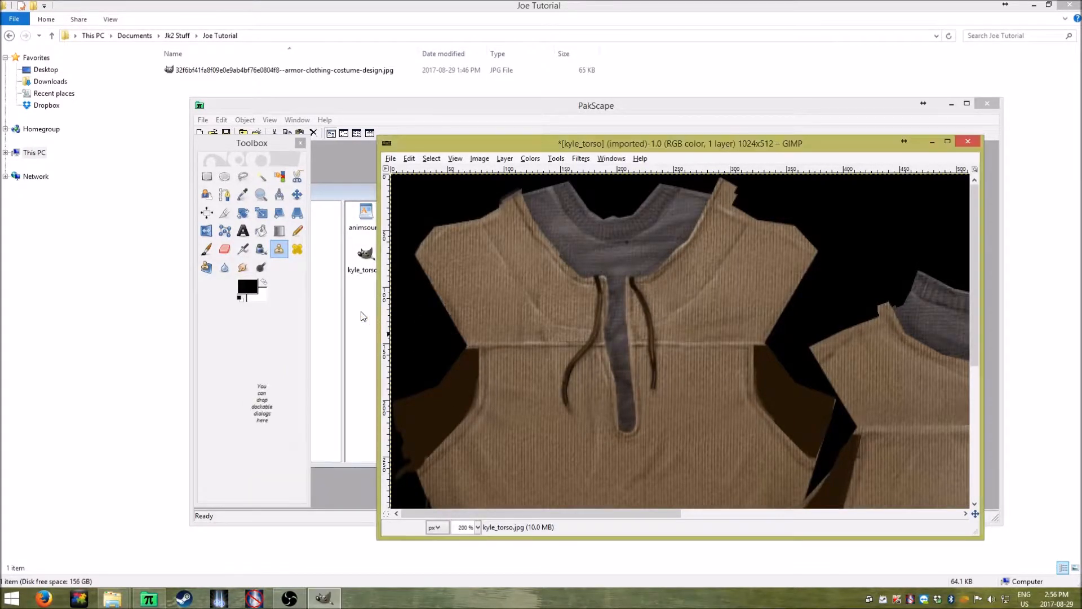
left_click(289, 326)
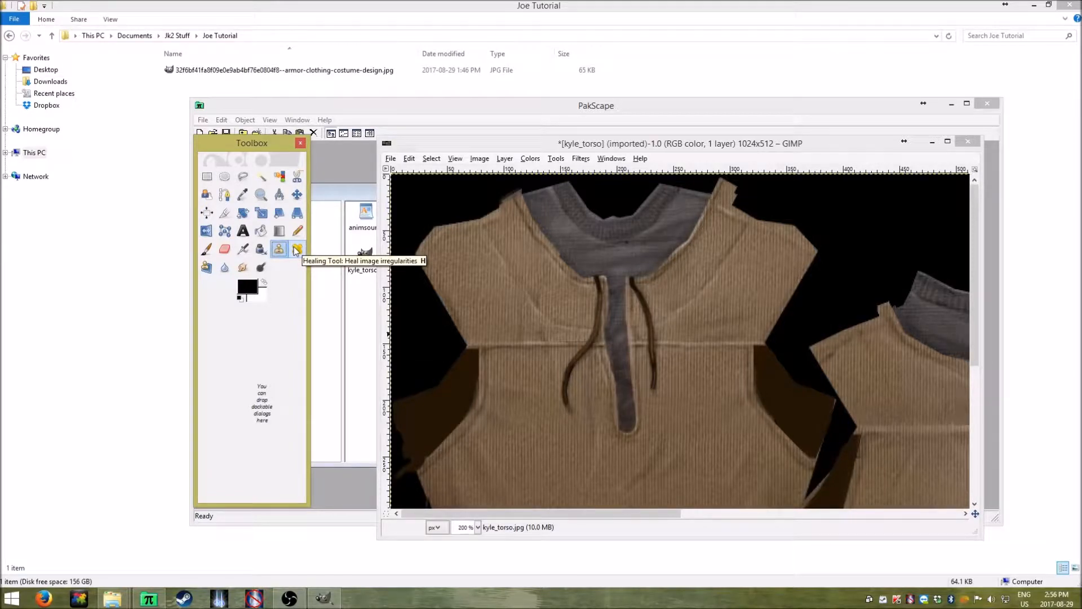
left_click(297, 249)
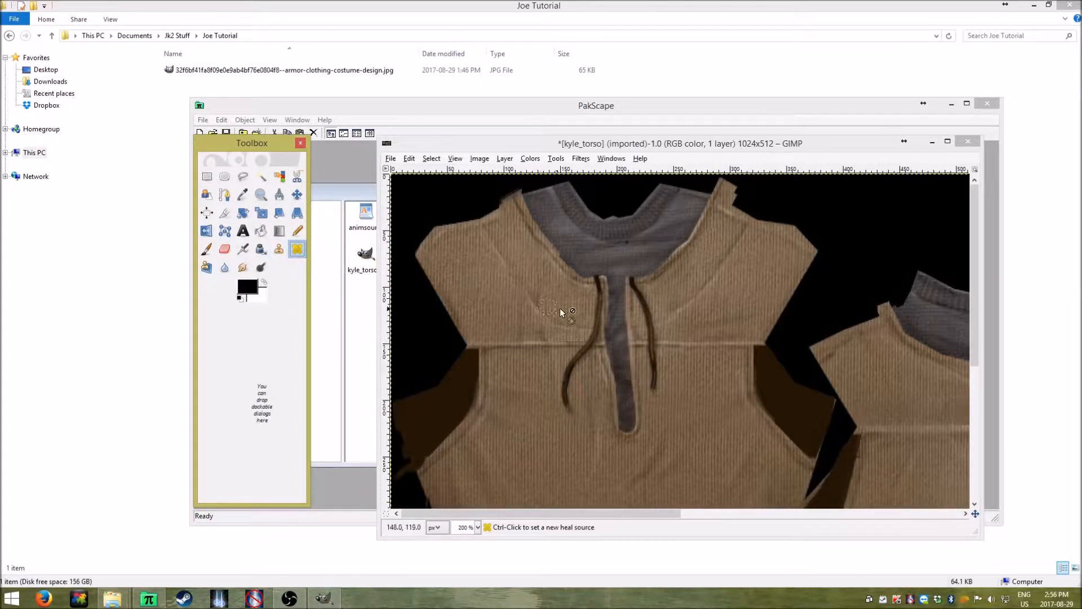
left_click(590, 325)
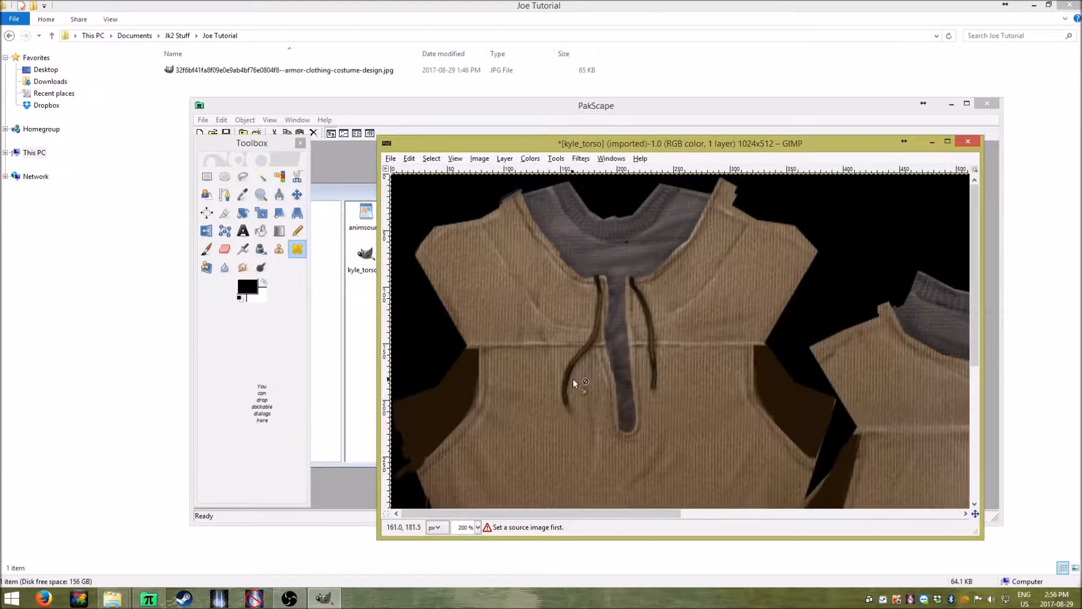
Examine the Healing tool's options, including brush, dynamics, stroke settings and alignment
double_click(297, 249)
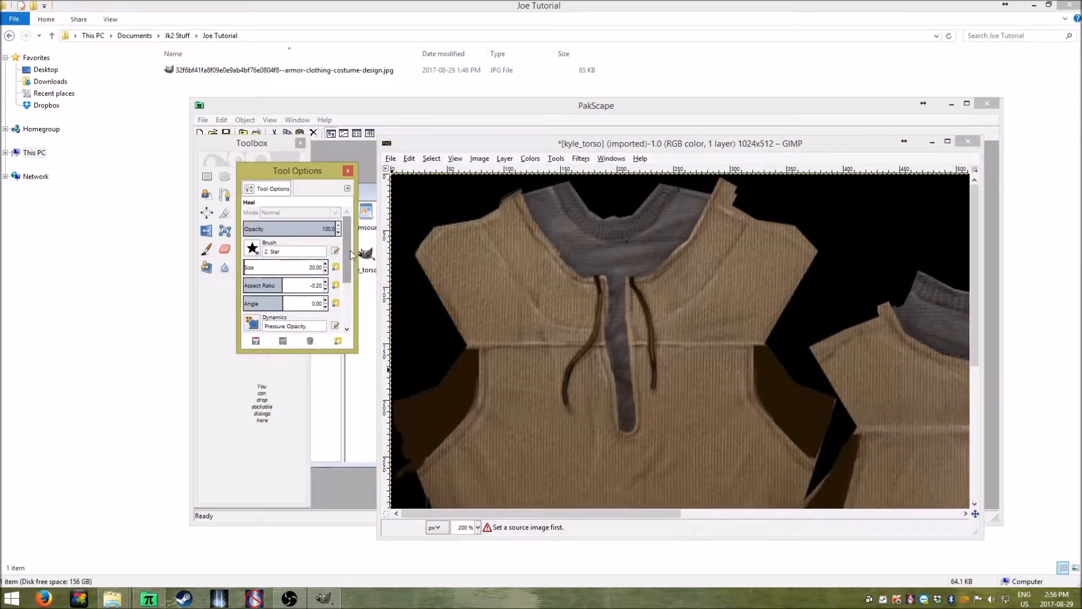
left_click_drag(348, 248, 347, 327)
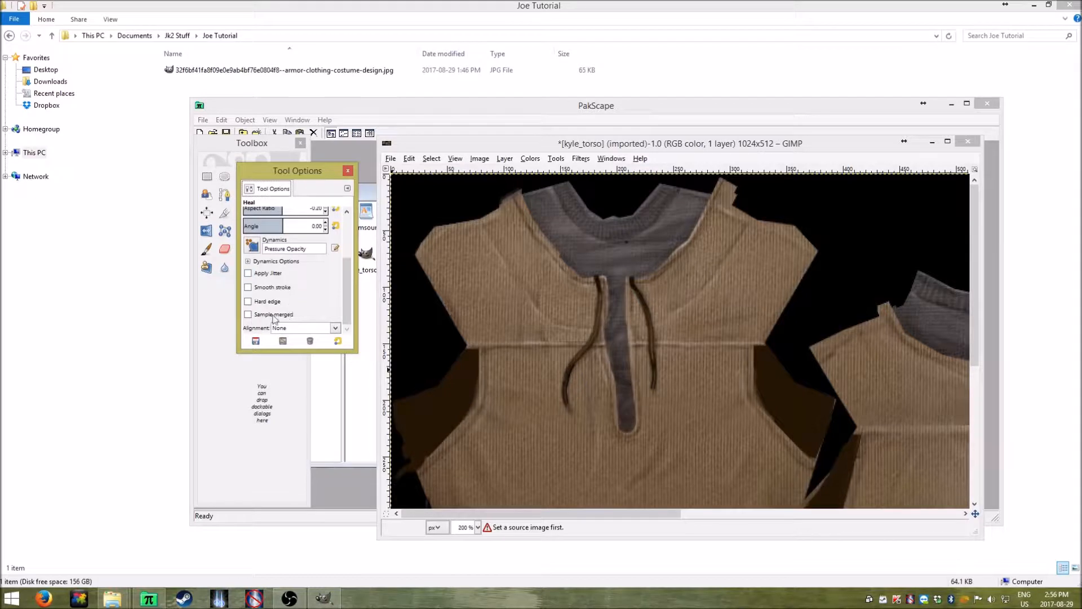
mouse_move(347, 293)
left_mouse_down()
mouse_move(354, 249)
mouse_move(343, 310)
left_mouse_up()
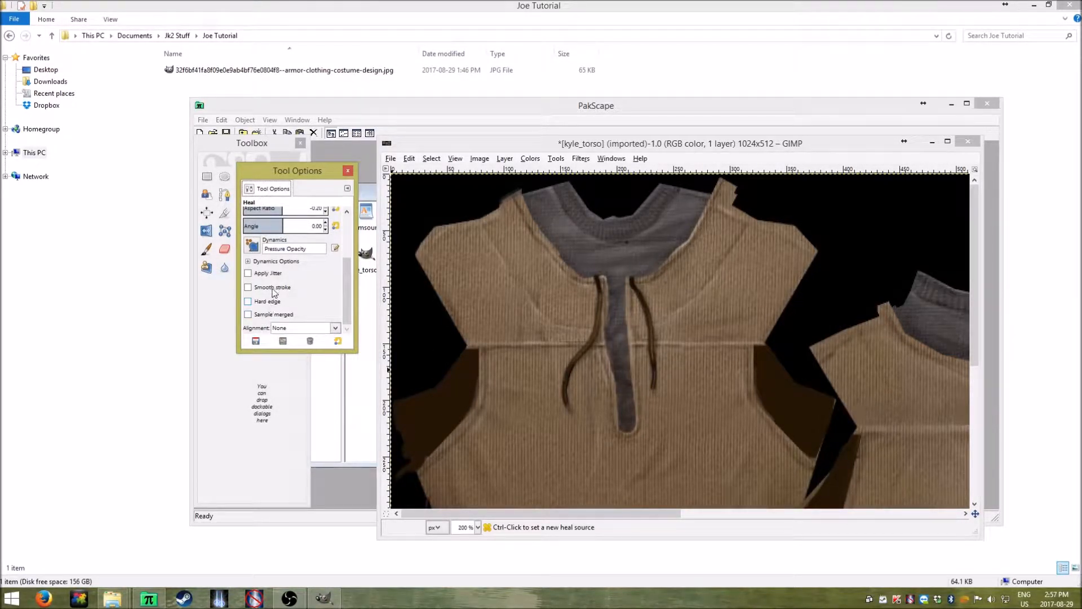
left_click(282, 262)
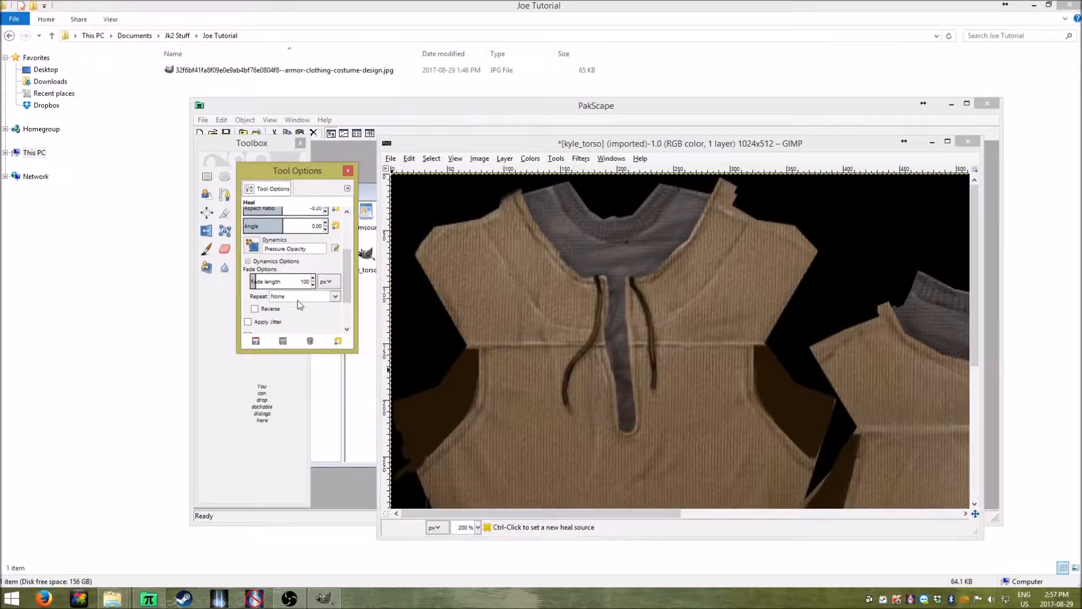
left_click(284, 263)
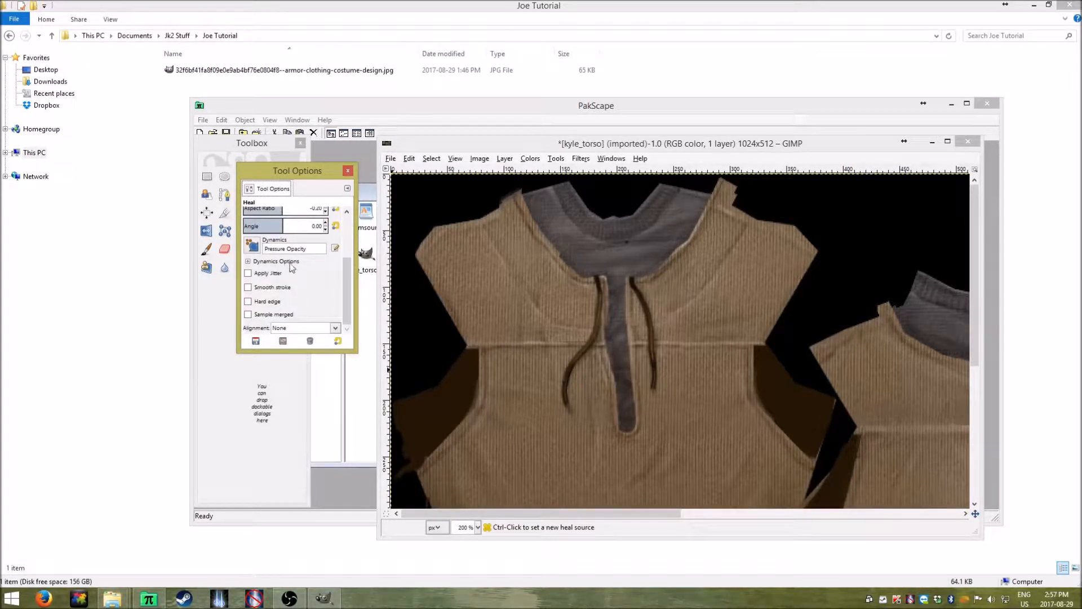
left_click_drag(343, 276, 359, 237)
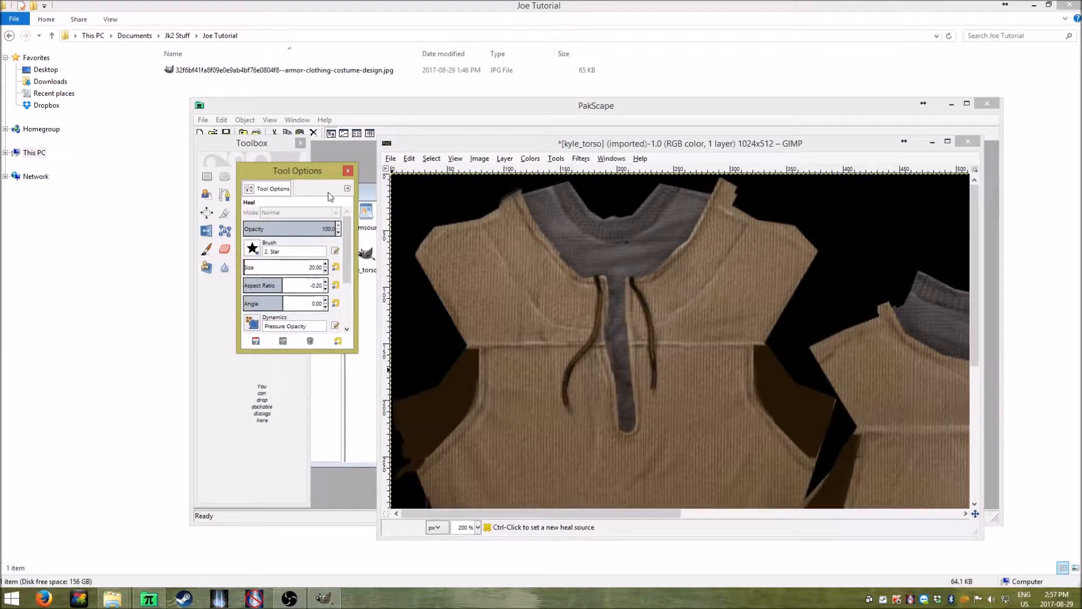
left_click_drag(305, 172, 425, 289)
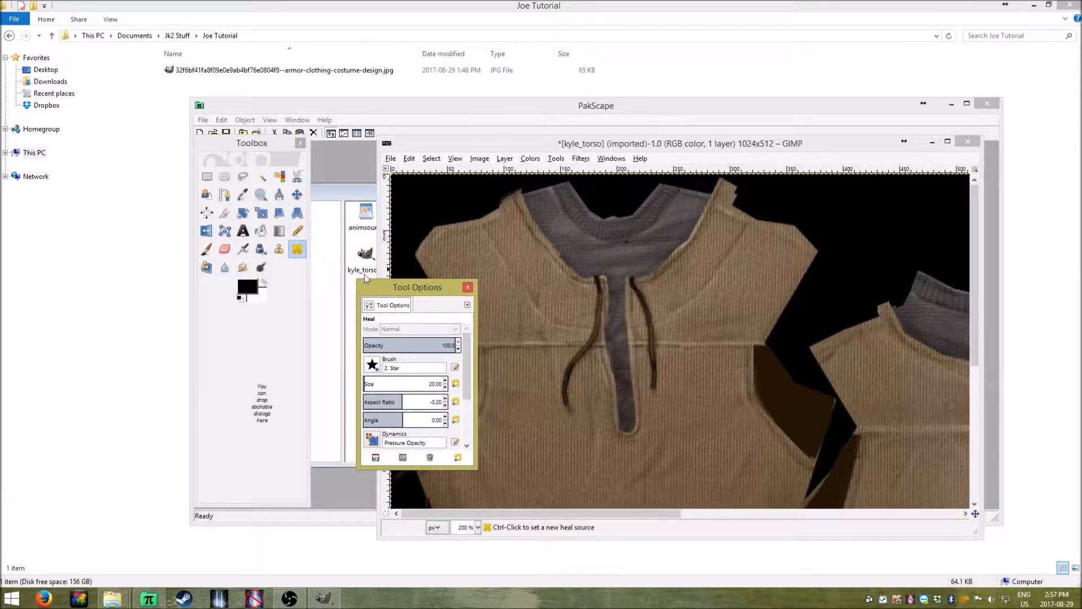
left_click(467, 288)
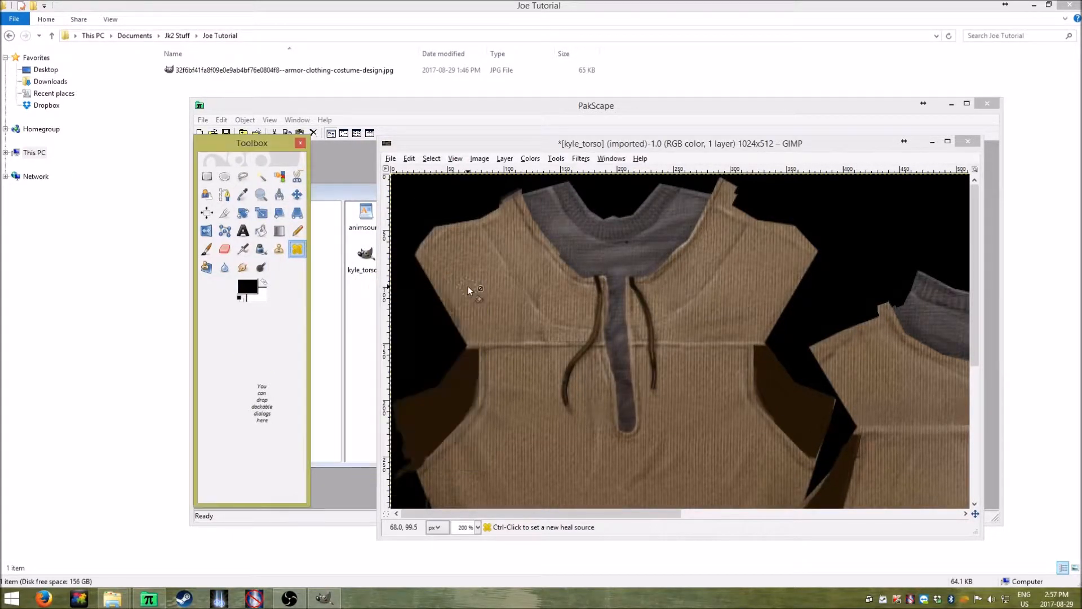
Switch to the Perspective Clone tool and reshape its perspective frame around the shirt's left shoulder
left_click(209, 269)
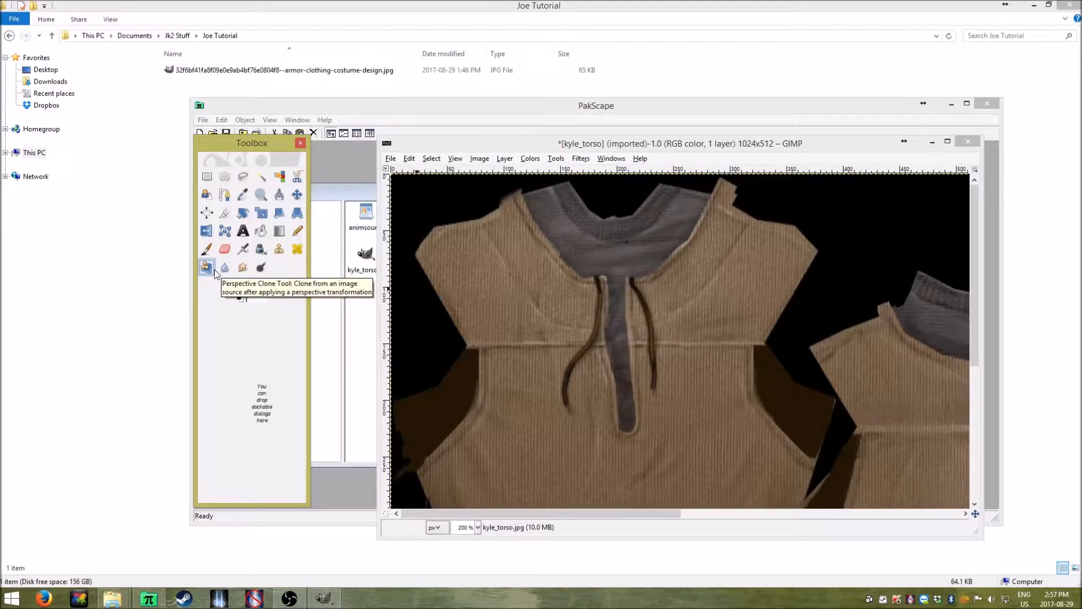
left_click(540, 303)
left_click_drag(545, 312, 619, 358)
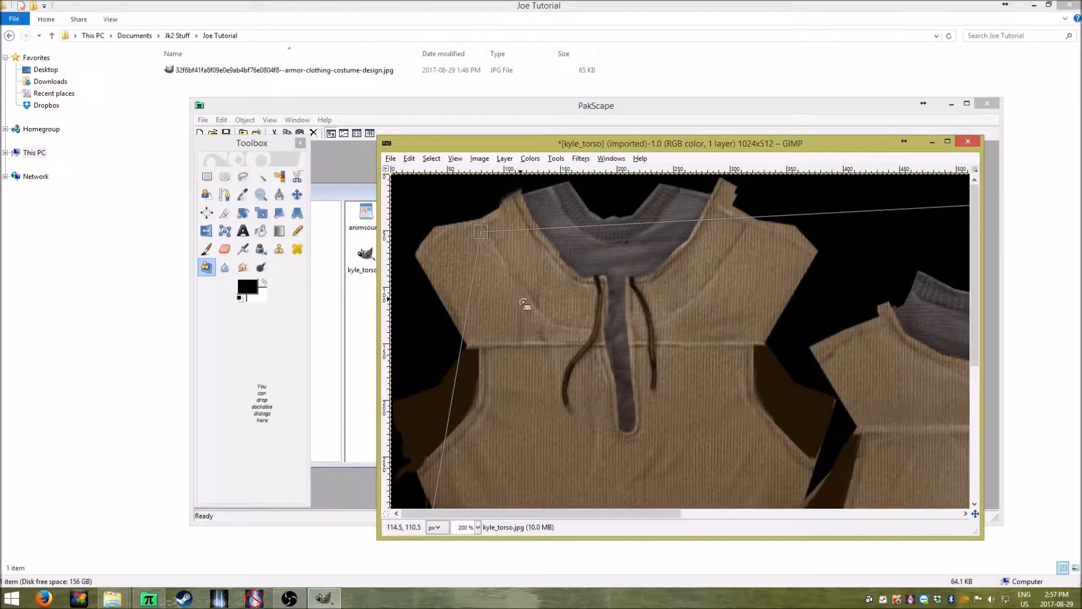
left_click_drag(501, 307, 478, 291)
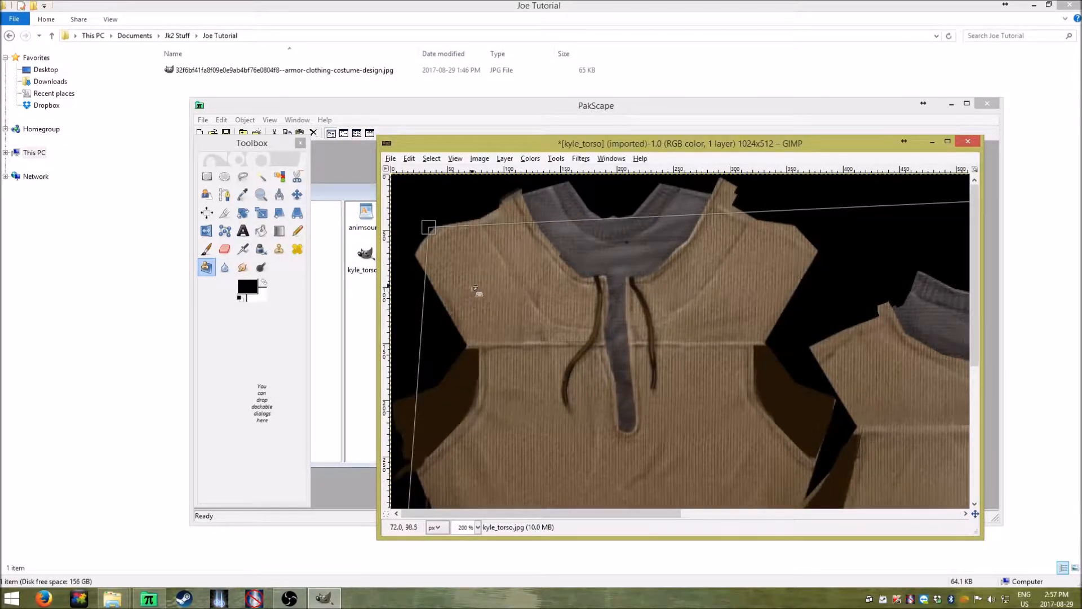
Paste a copy of the whole image and shift the floating copy across the canvas with the Move tool
right_click(477, 290)
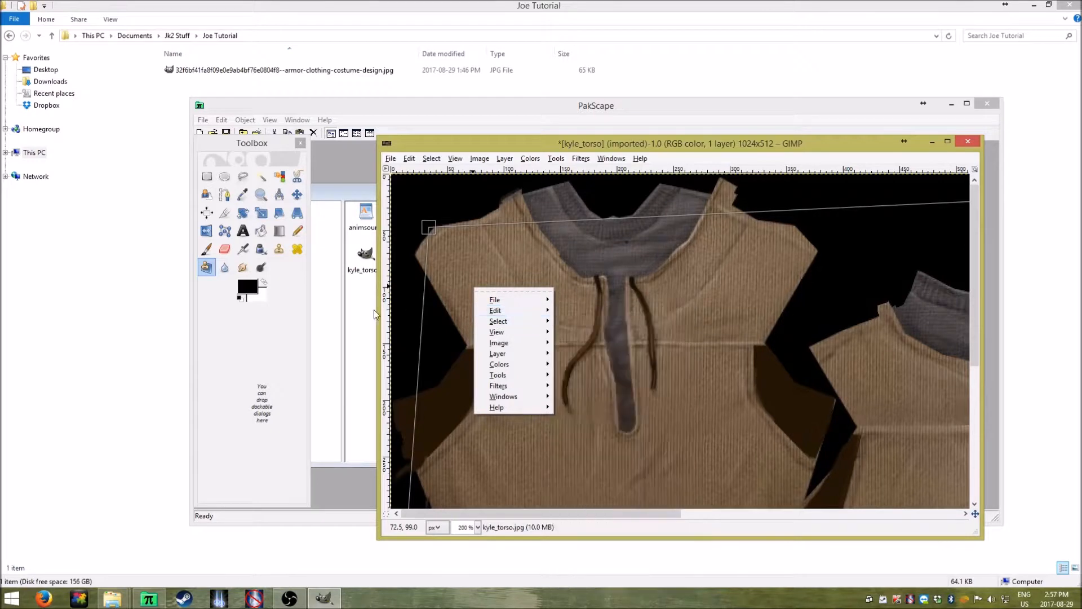
mouse_move(495, 310)
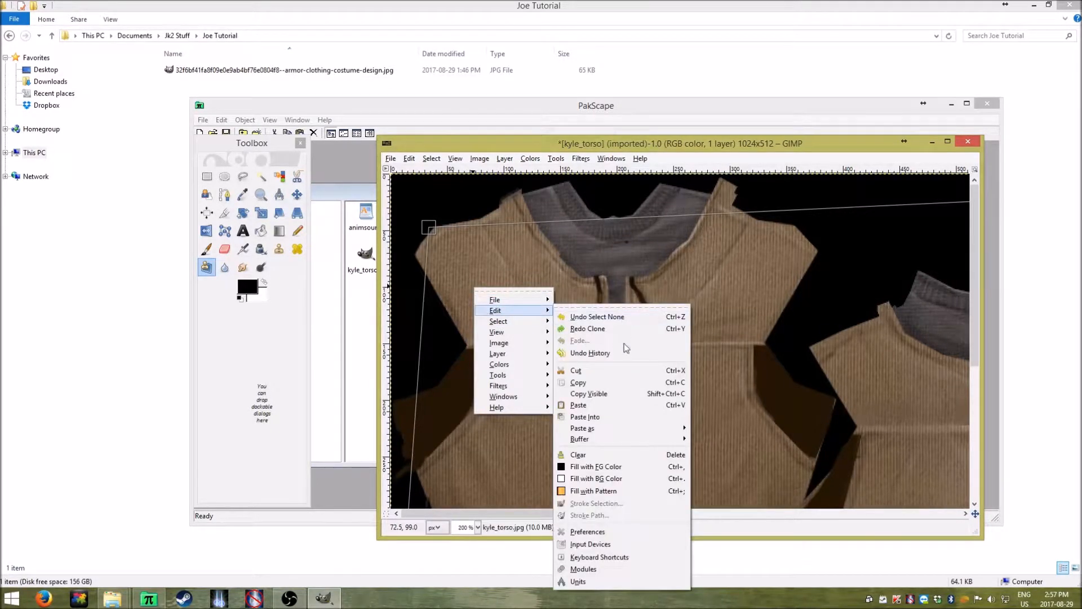
left_click(608, 383)
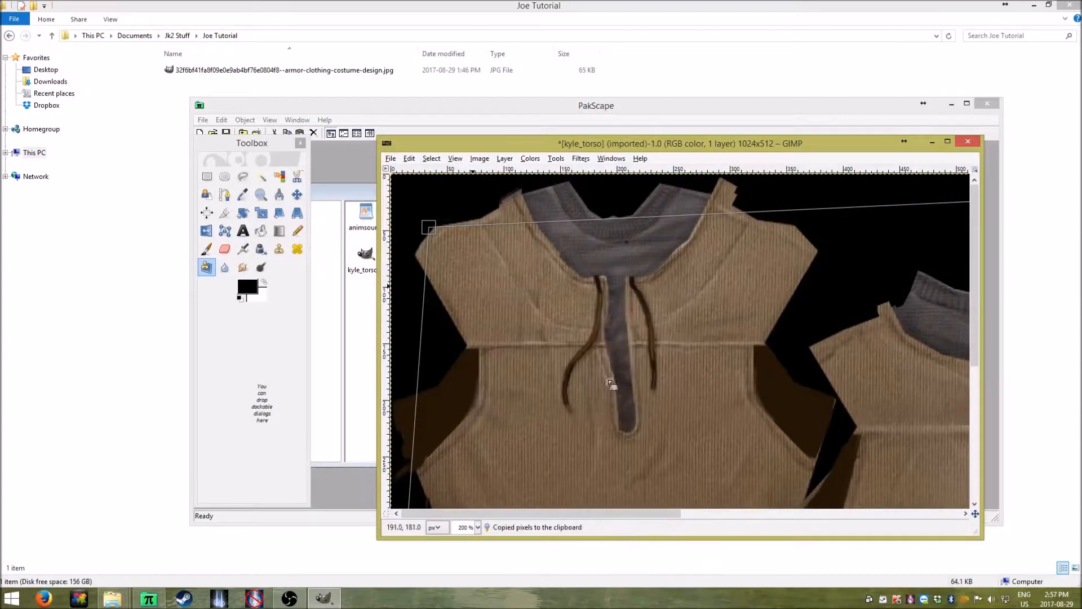
right_click(509, 216)
mouse_move(558, 237)
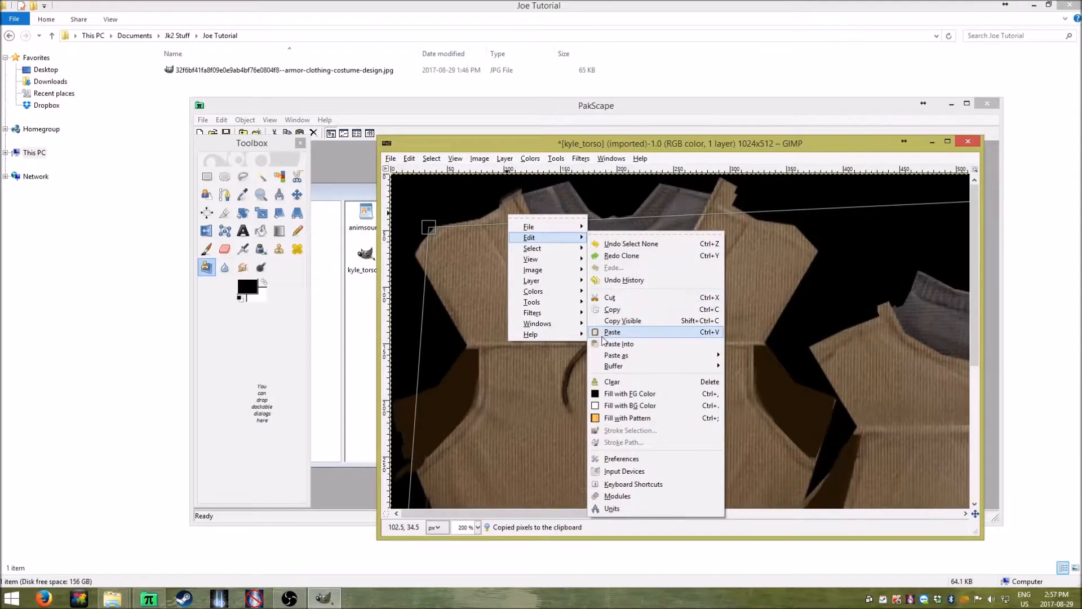
left_click(602, 334)
left_click(297, 194)
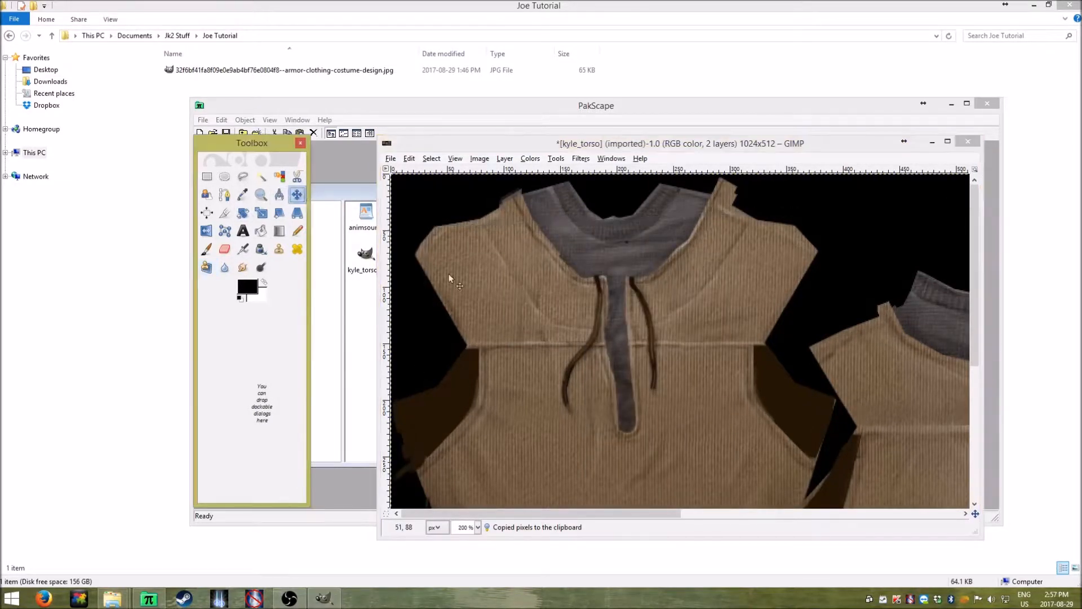
left_click_drag(509, 290, 581, 442)
Undo all the moves of the floating copy and the paste itself
left_click(409, 159)
left_click(418, 171)
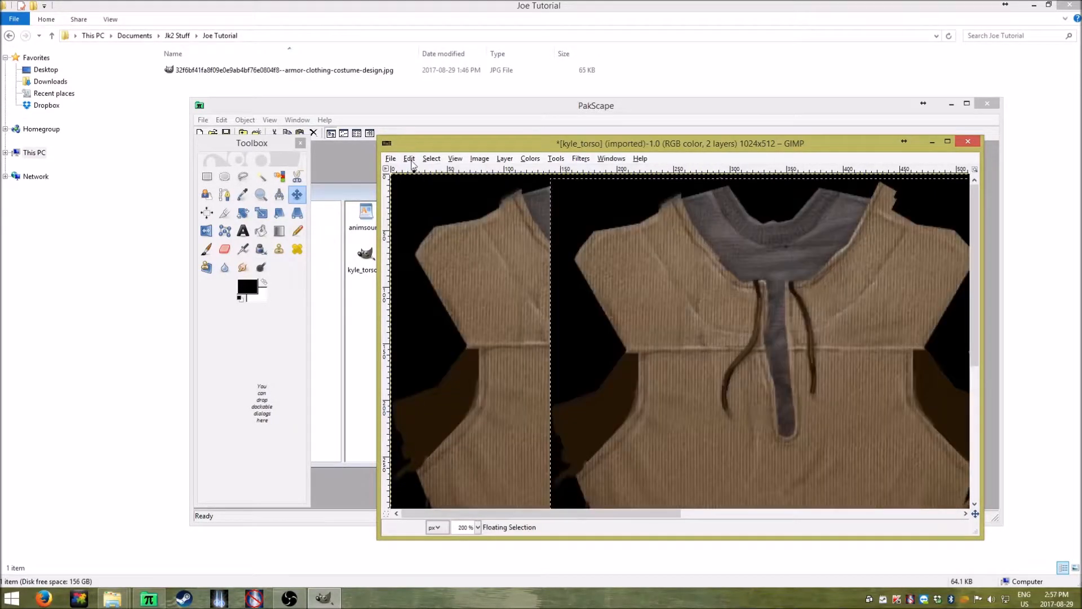
left_click(410, 159)
left_click(439, 171)
left_click(409, 159)
left_click(439, 172)
left_click(409, 159)
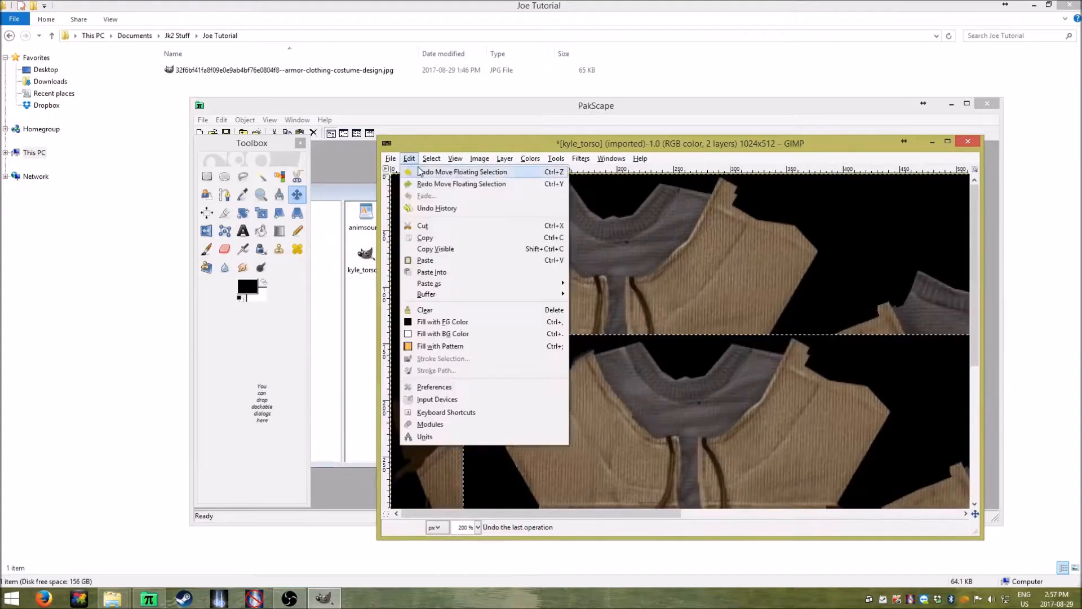
left_click(419, 172)
left_click(409, 159)
left_click(428, 171)
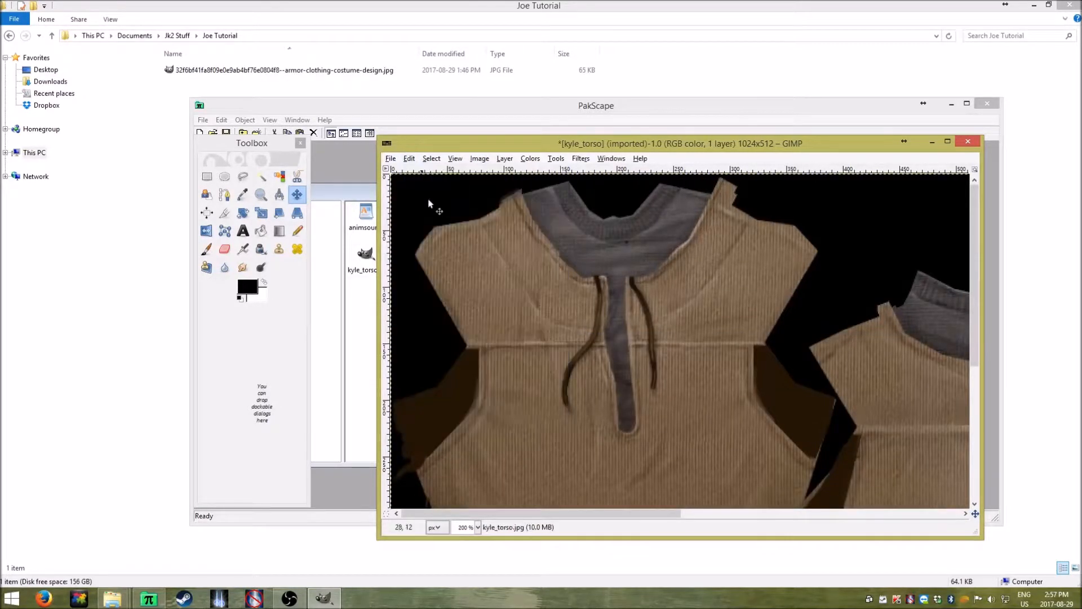
Select a small rectangle over the left drawstring and stretch its lower-right corner to the right armhole with the Perspective tool
left_click(285, 347)
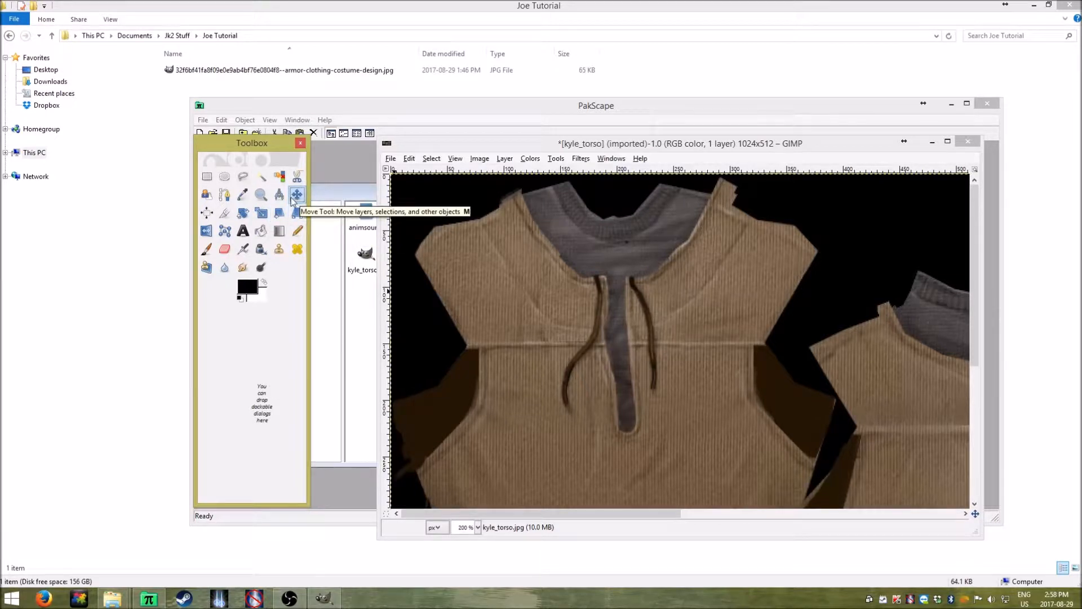
left_click(207, 177)
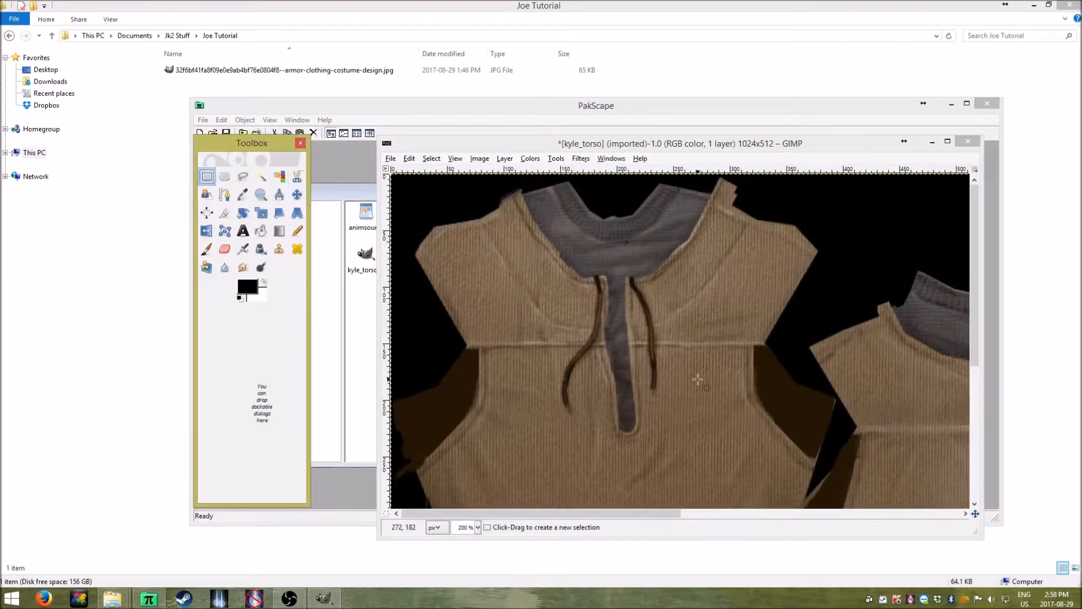
left_click_drag(567, 312, 613, 374)
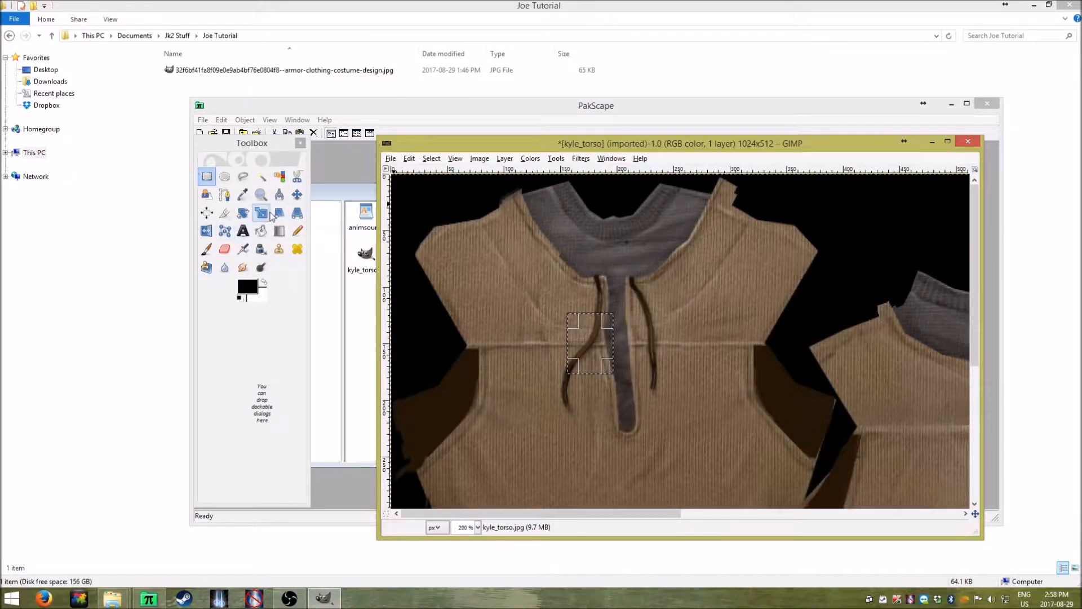
left_click(297, 213)
left_click(614, 358)
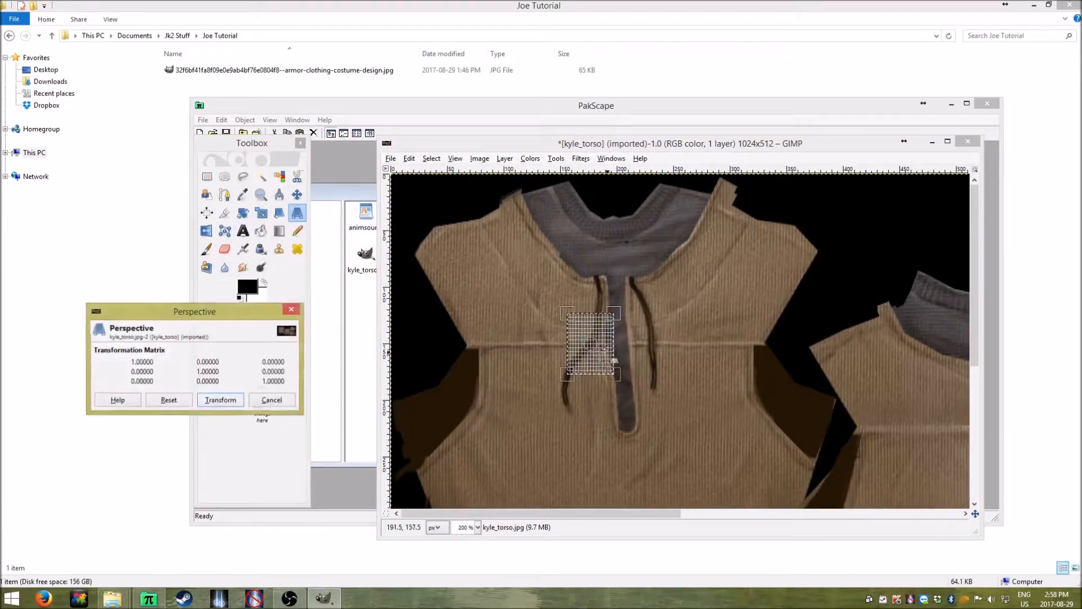
left_click_drag(613, 372, 773, 340)
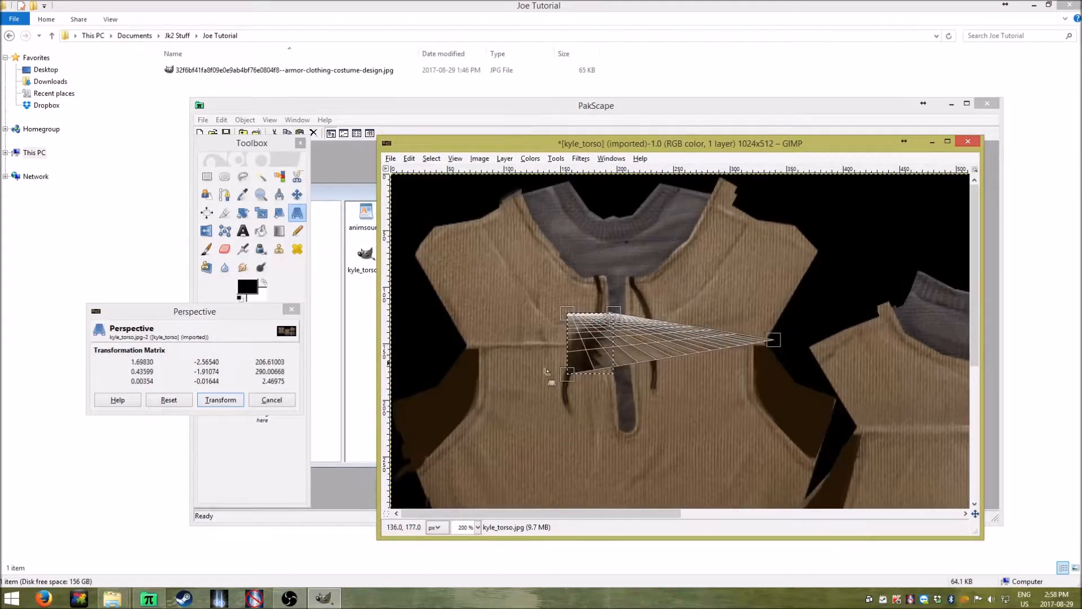
left_click(230, 400)
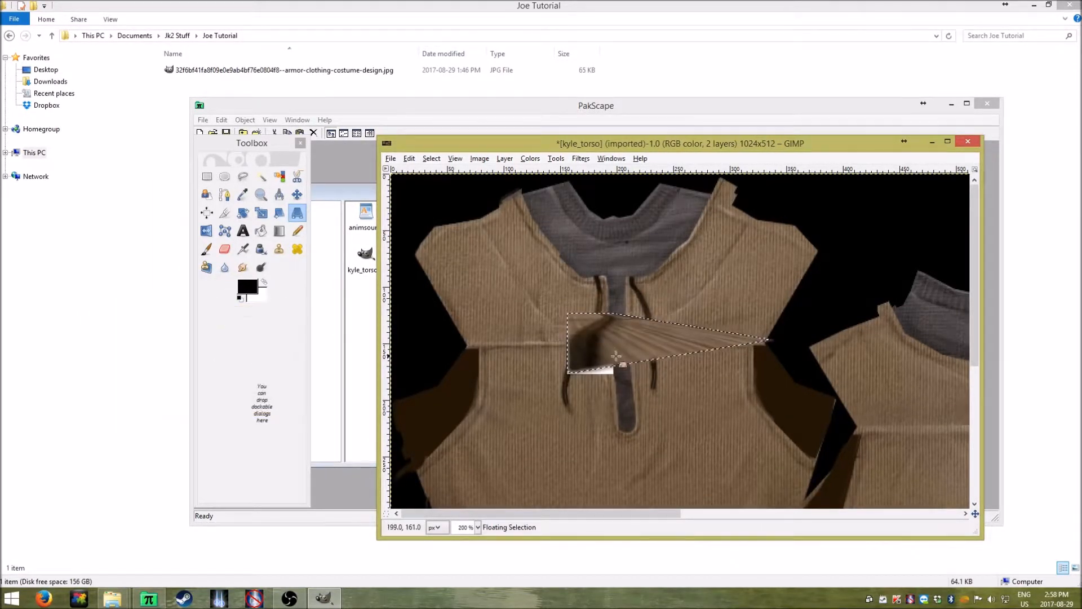
Return to Perspective Clone and adjust its perspective frame by dragging across the distorted floating piece
left_click(205, 270)
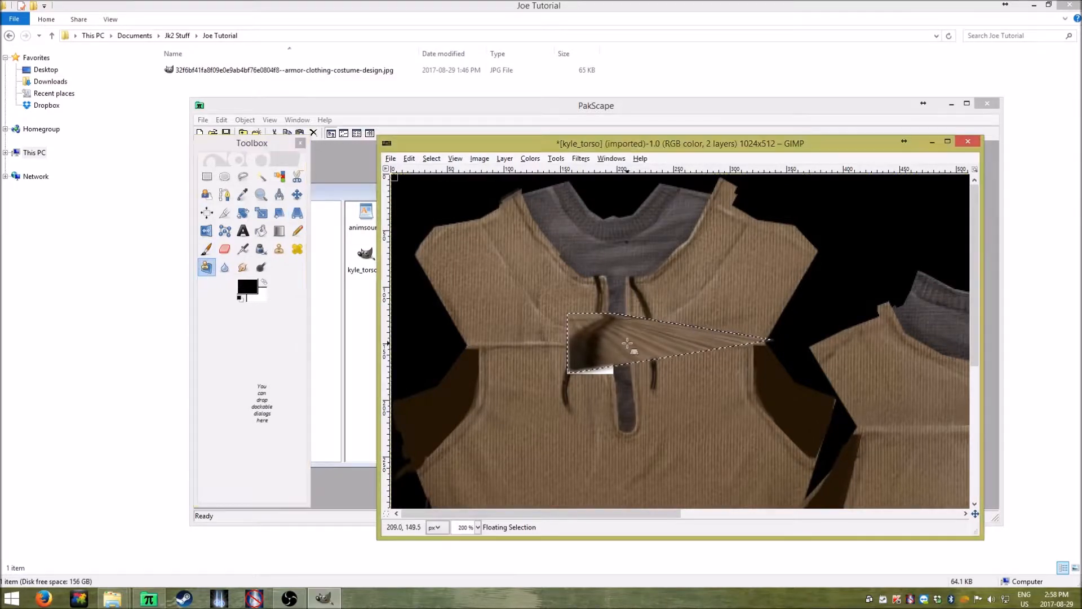
mouse_move(611, 343)
left_mouse_down()
mouse_move(562, 387)
mouse_move(589, 411)
left_mouse_up()
left_click_drag(616, 344, 705, 458)
mouse_move(586, 396)
left_mouse_down()
mouse_move(704, 453)
mouse_move(522, 312)
mouse_move(603, 361)
left_mouse_up()
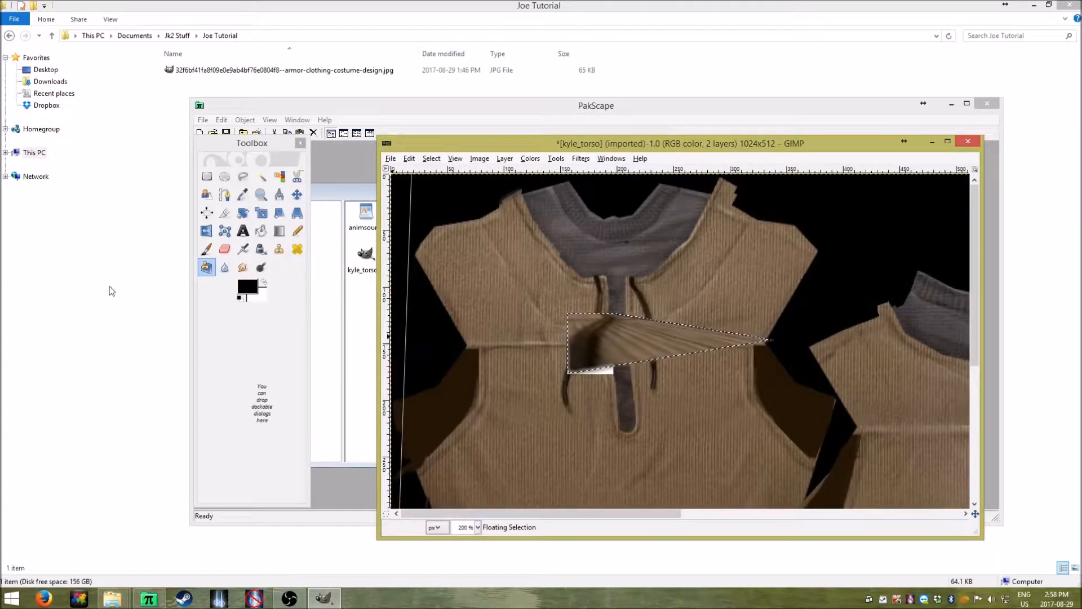
Set the tool to Perspective Clone mode instead of Modify Perspective and use the Pine pattern as its source
double_click(207, 268)
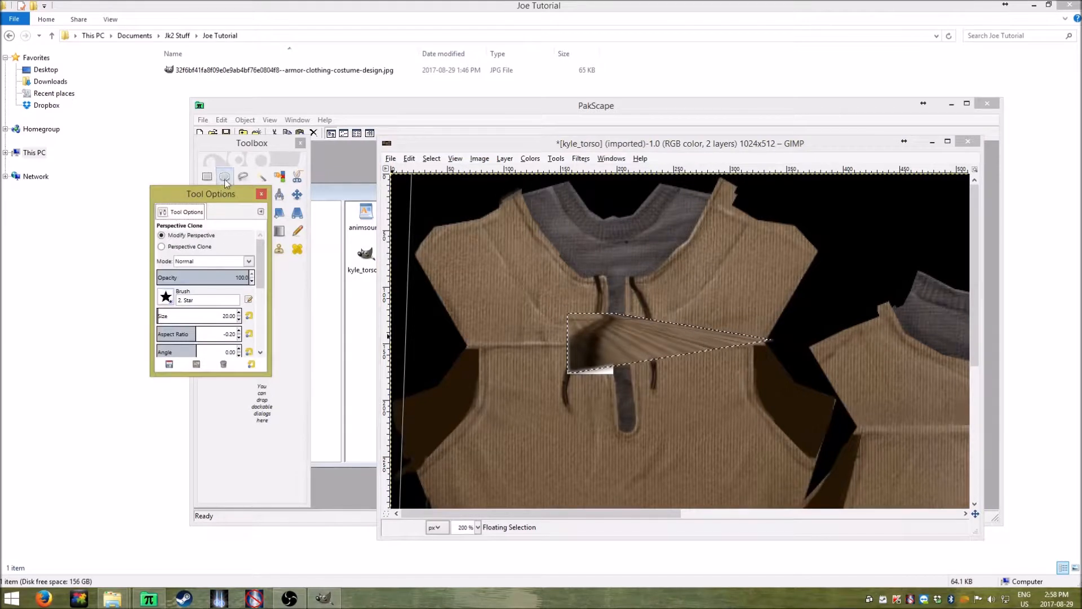
left_click_drag(214, 204, 283, 266)
left_click(231, 306)
left_click(619, 334)
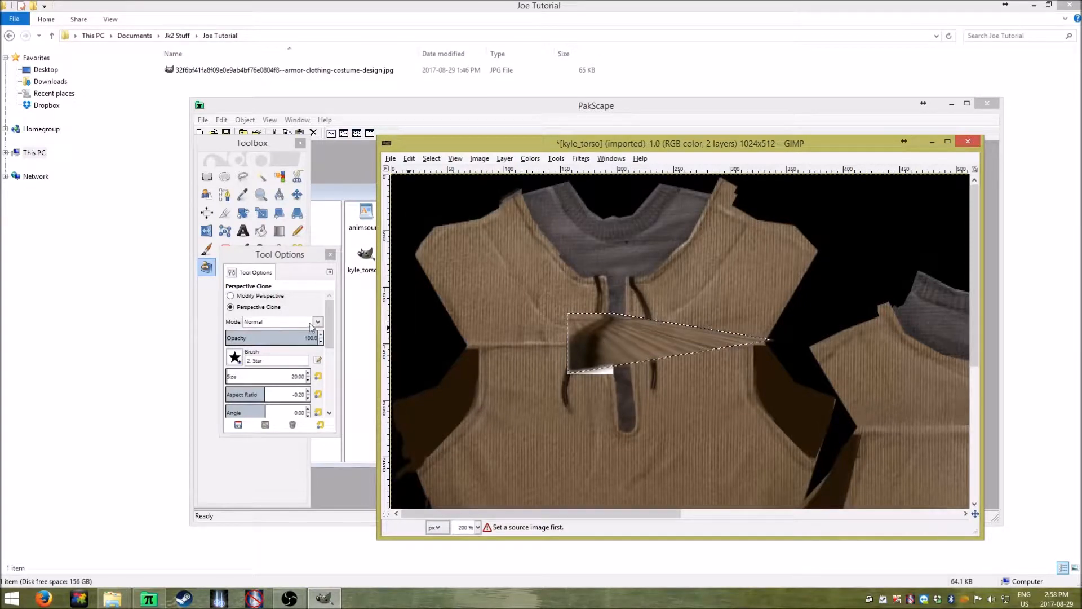
left_click_drag(328, 317, 330, 383)
left_click(237, 378)
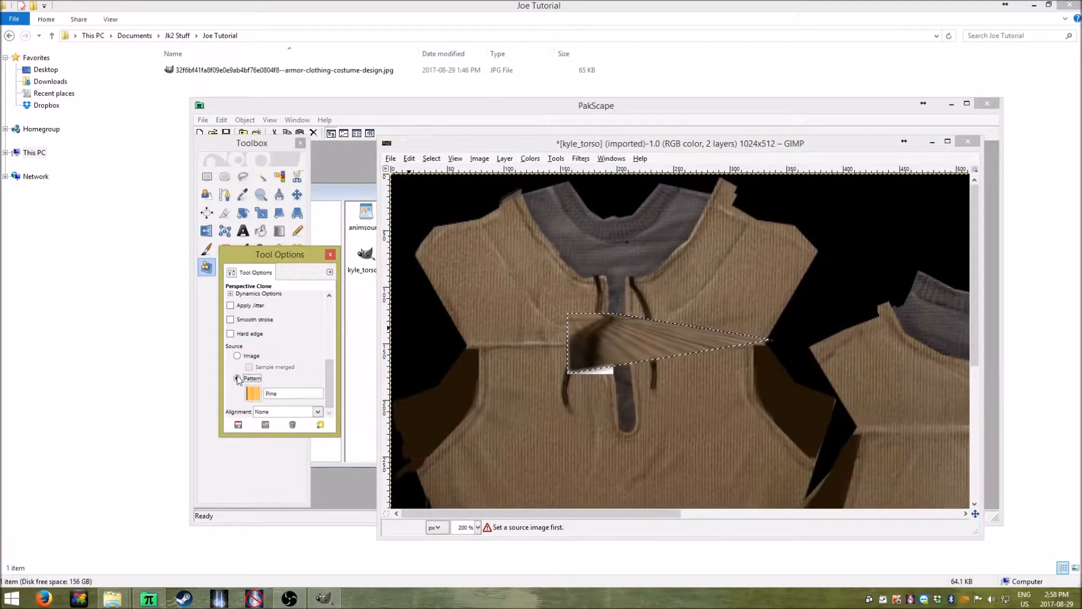
Paint the Pine pattern over the whole distorted floating selection with the star brush
left_click(522, 363)
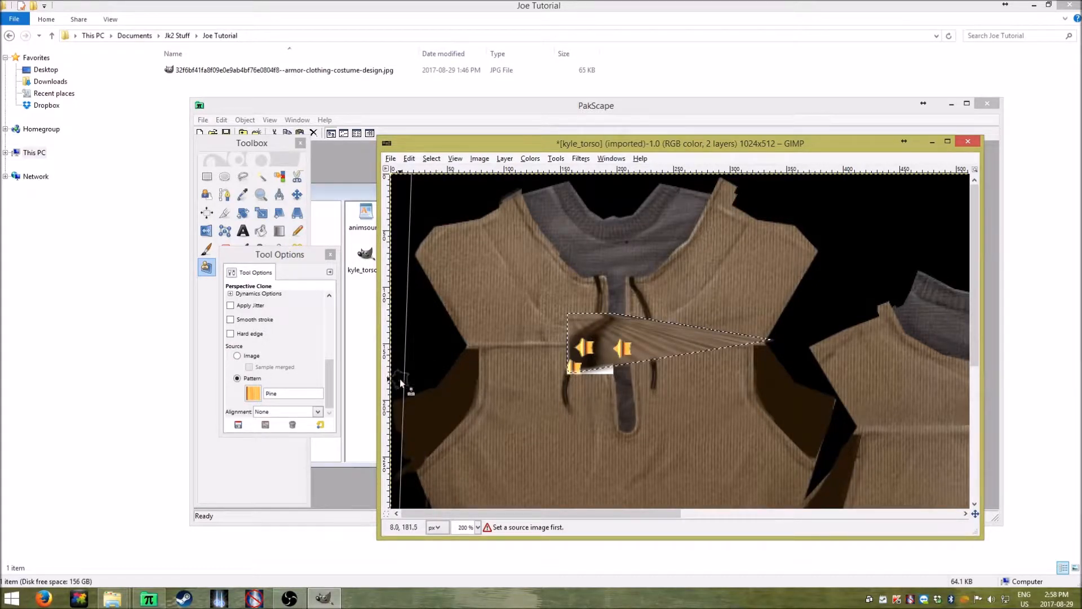
mouse_move(589, 352)
left_mouse_down()
mouse_move(620, 347)
mouse_move(569, 378)
mouse_move(609, 355)
mouse_move(686, 362)
mouse_move(736, 340)
mouse_move(695, 370)
mouse_move(679, 353)
mouse_move(740, 350)
mouse_move(721, 334)
mouse_move(583, 334)
mouse_move(602, 322)
left_mouse_up()
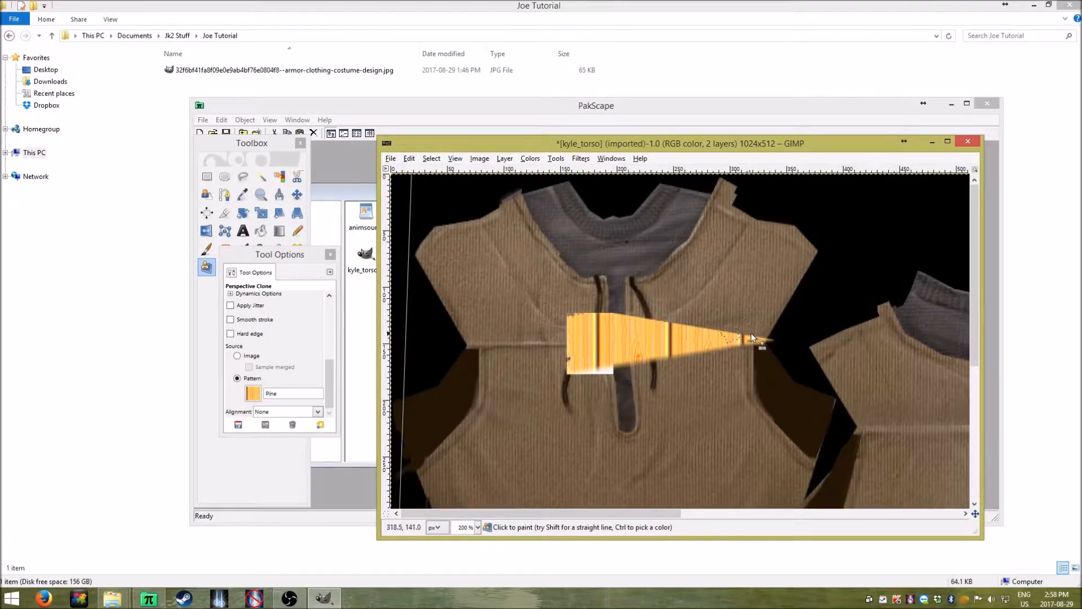
mouse_move(545, 391)
left_mouse_down()
mouse_move(623, 367)
mouse_move(570, 313)
mouse_move(663, 369)
mouse_move(652, 356)
mouse_move(545, 378)
mouse_move(615, 361)
mouse_move(661, 331)
mouse_move(485, 399)
mouse_move(668, 354)
left_mouse_up()
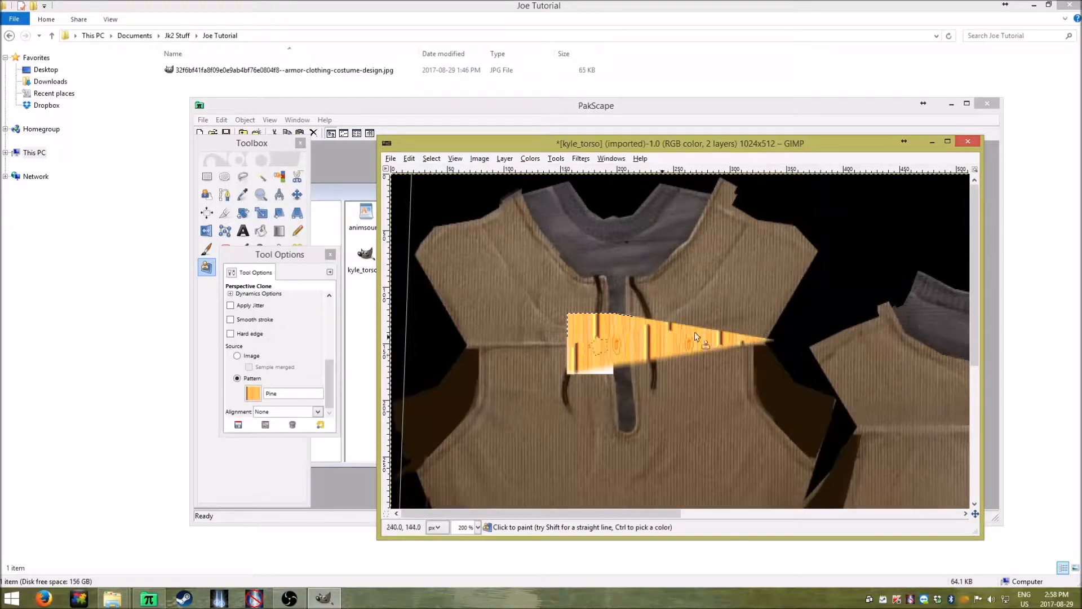
left_click_drag(547, 334, 597, 329)
mouse_move(632, 369)
left_mouse_down()
mouse_move(732, 323)
mouse_move(676, 319)
mouse_move(655, 352)
mouse_move(726, 340)
mouse_move(425, 314)
left_mouse_up()
left_click_drag(573, 364, 647, 352)
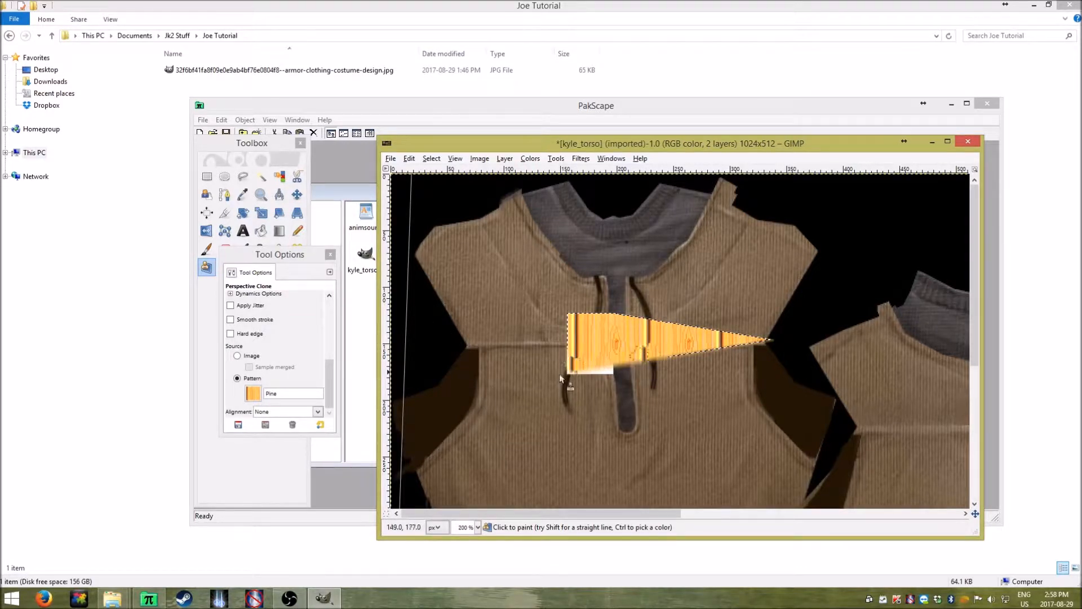
Undo the last Perspective Clone stroke on the floating selection
left_click(409, 158)
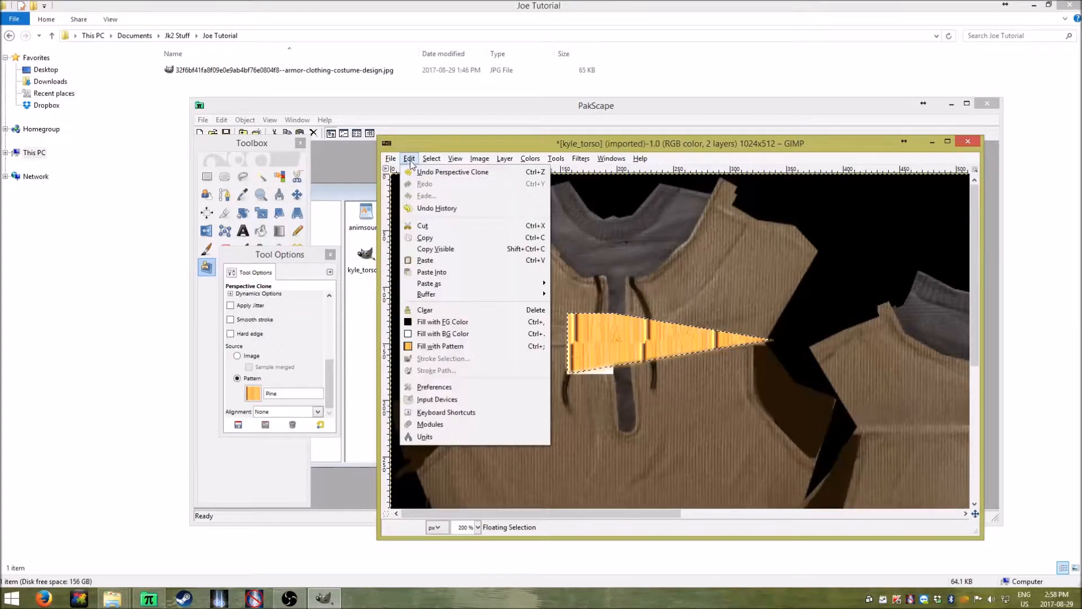
Undo all the Perspective Clone strokes painted with the Pine pattern
left_click(428, 172)
left_click(410, 158)
left_click(429, 172)
left_click(409, 159)
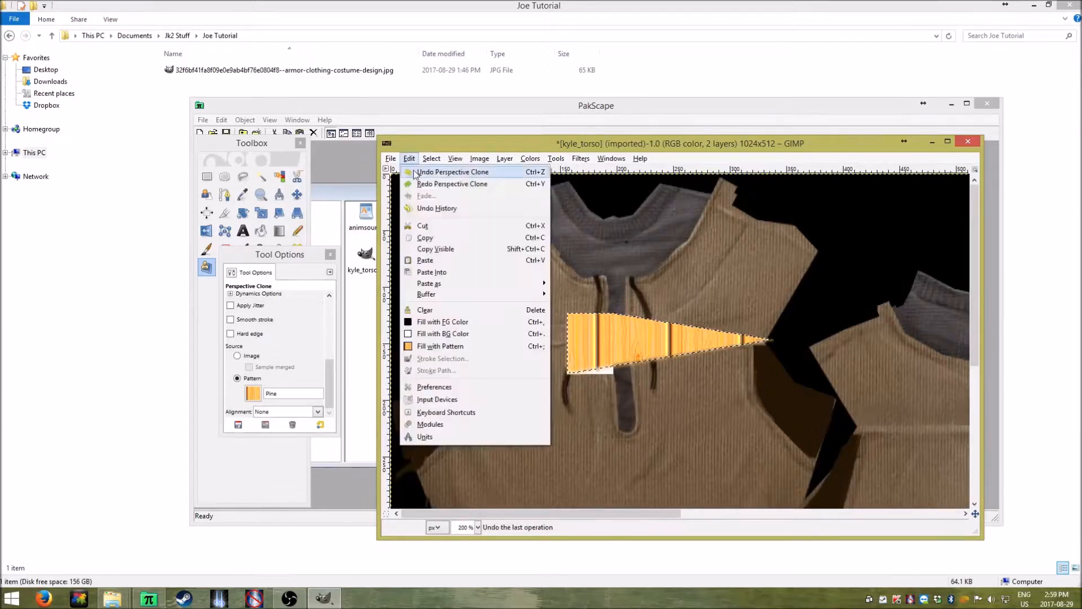
left_click(415, 172)
left_click(410, 159)
left_click(415, 172)
left_click(409, 159)
left_click(415, 172)
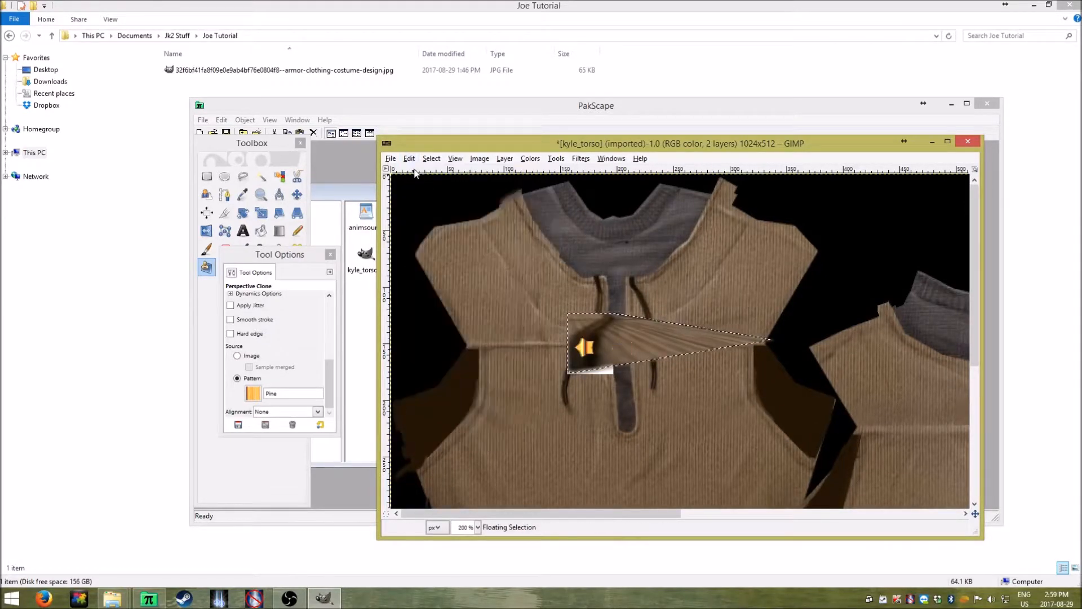
left_click(409, 158)
left_click(416, 171)
Undo the perspective transformation and the rectangular selection, and close the Perspective Clone tool options
left_click(409, 158)
left_click(415, 172)
left_click(409, 158)
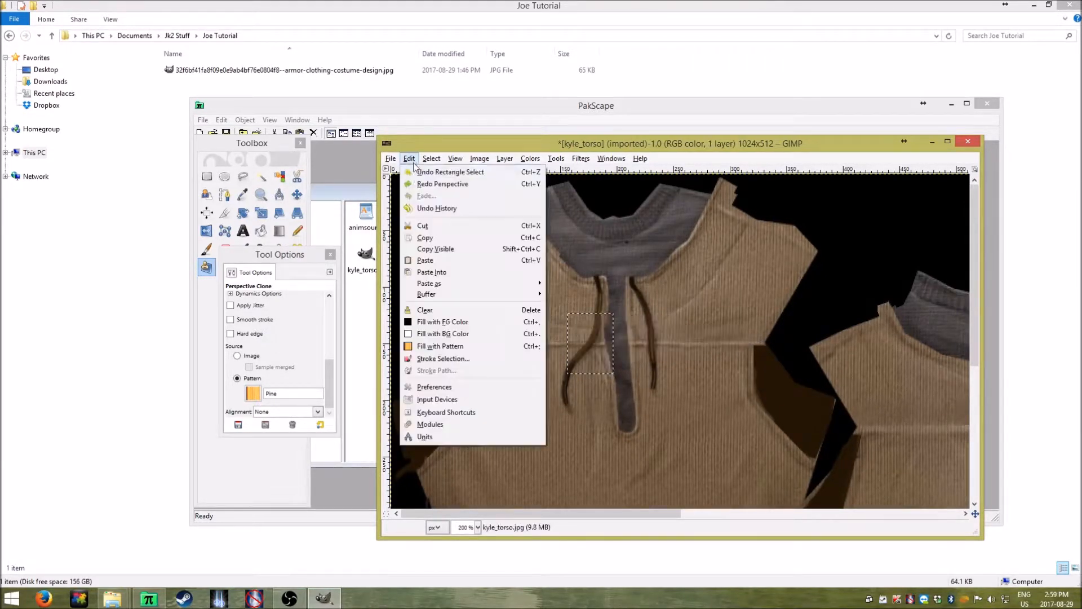
left_click(420, 172)
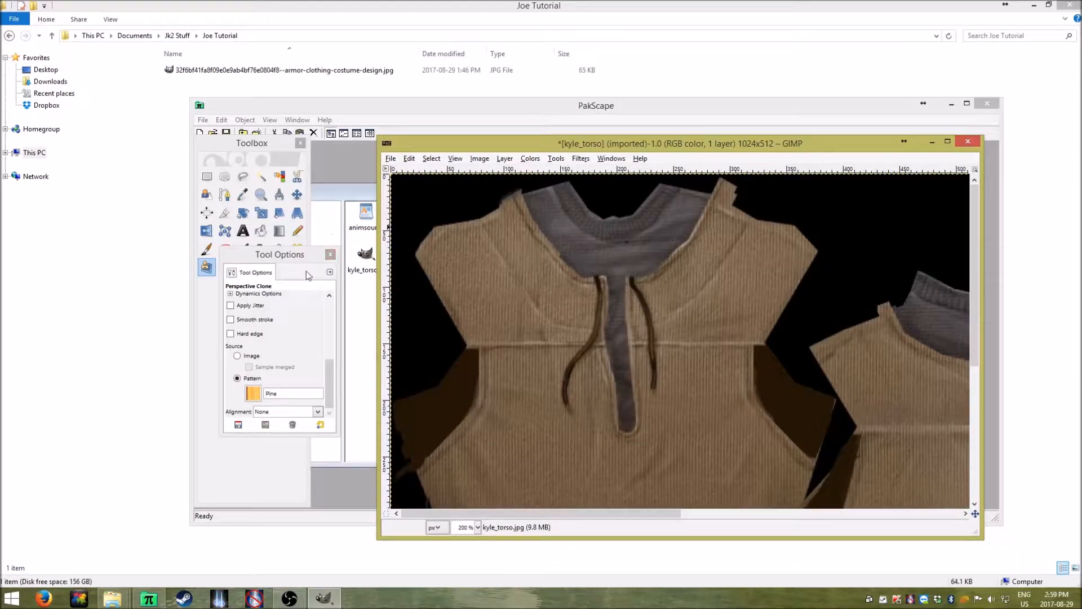
left_click(330, 254)
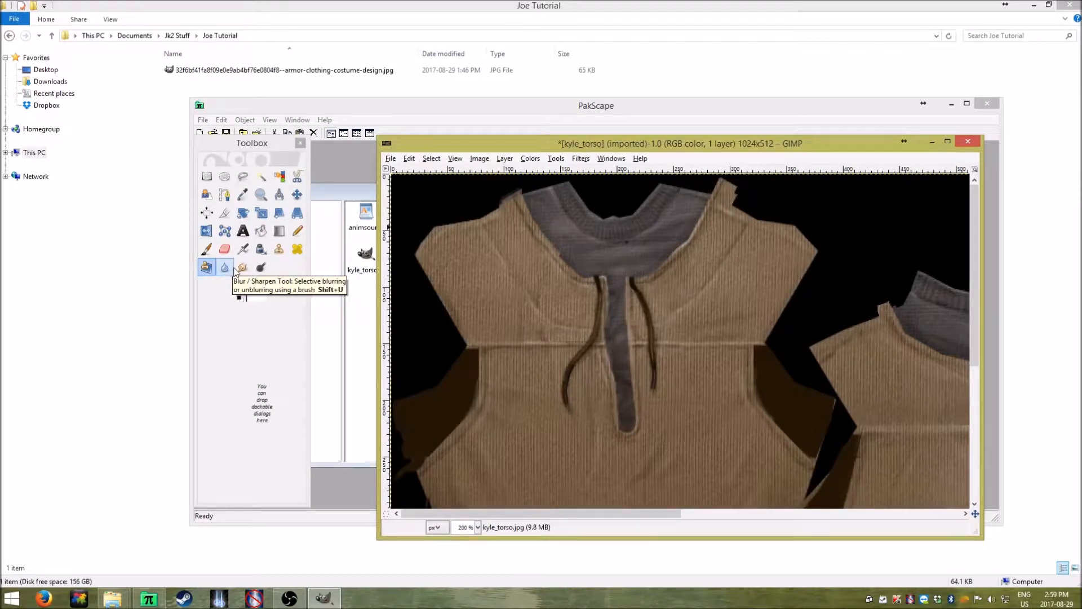
Blur the ribbed fabric on the left half of the front shirt piece with the Blur / Sharpen tool
left_click(231, 292)
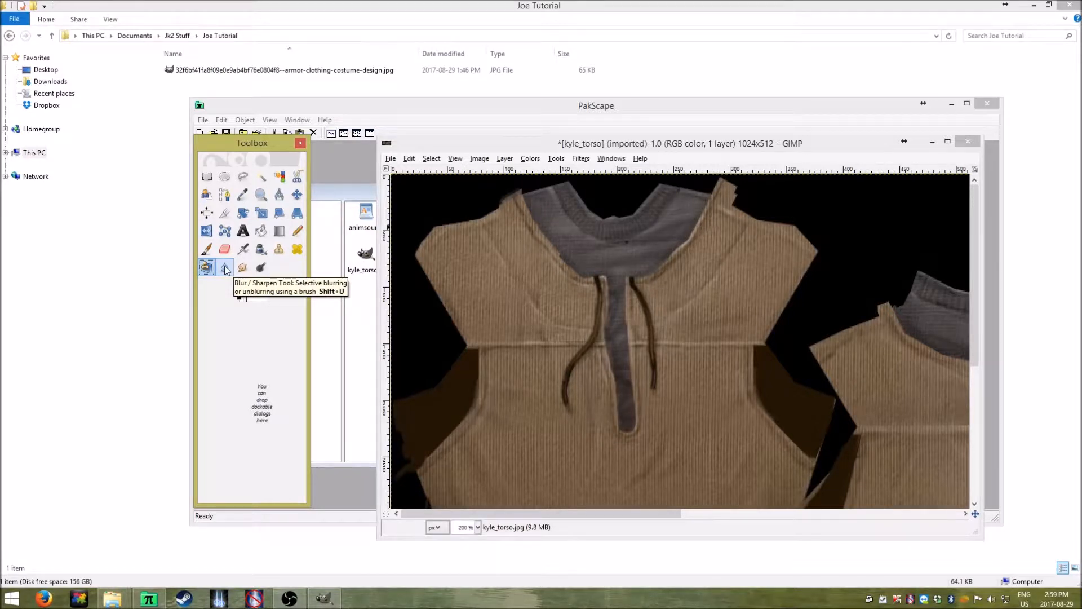
left_click(225, 268)
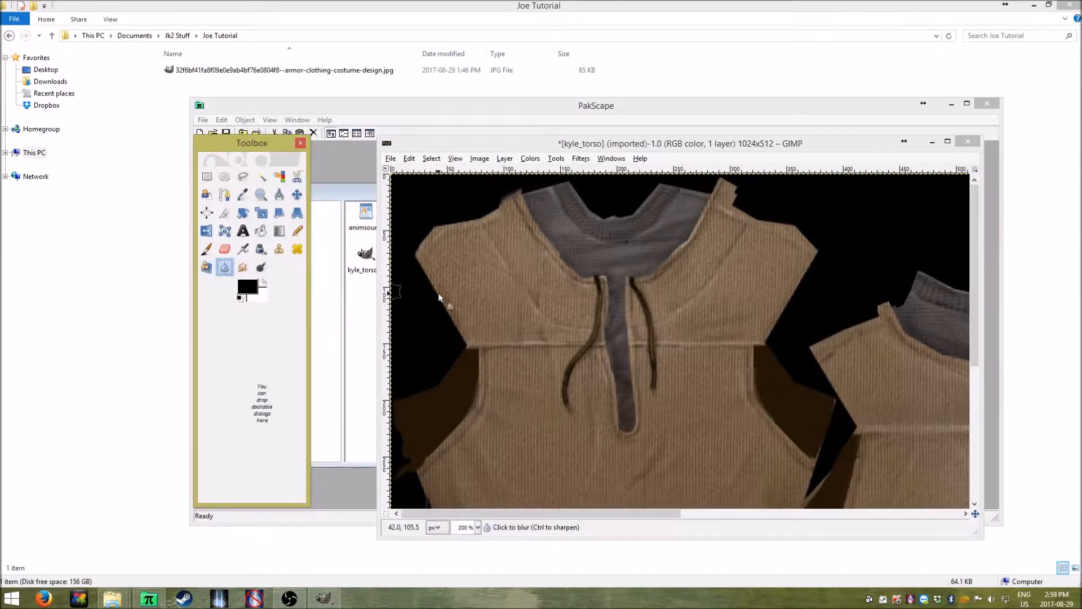
left_click(515, 332)
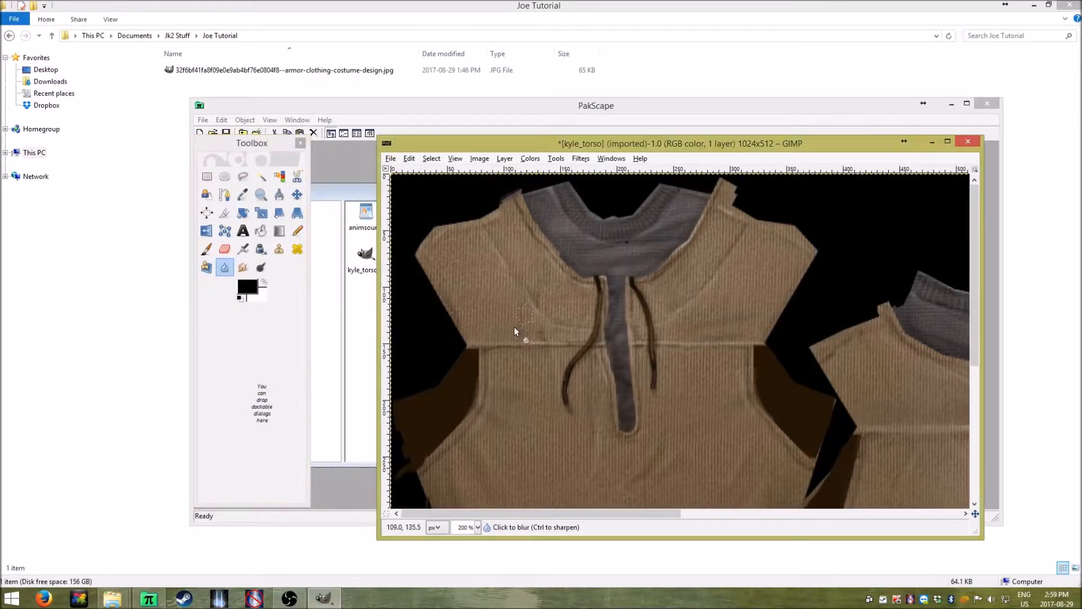
left_click_drag(559, 370, 562, 324)
mouse_move(579, 383)
left_mouse_down()
mouse_move(567, 364)
mouse_move(494, 418)
left_mouse_up()
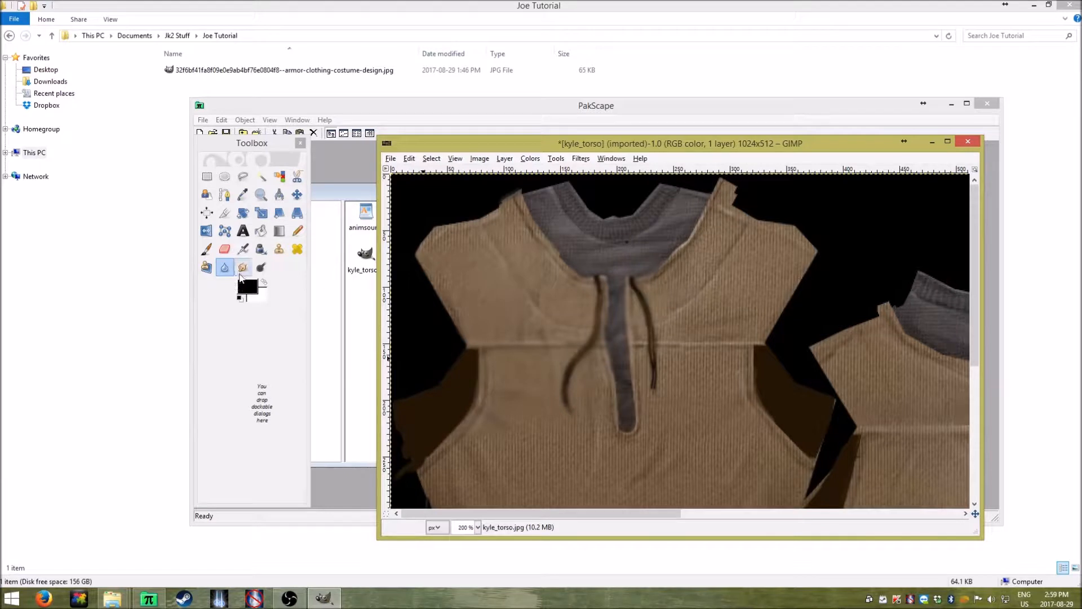
Set the Blur / Sharpen tool's convolve type to Sharpen and sharpen the right drawstring on the shirt front
double_click(227, 272)
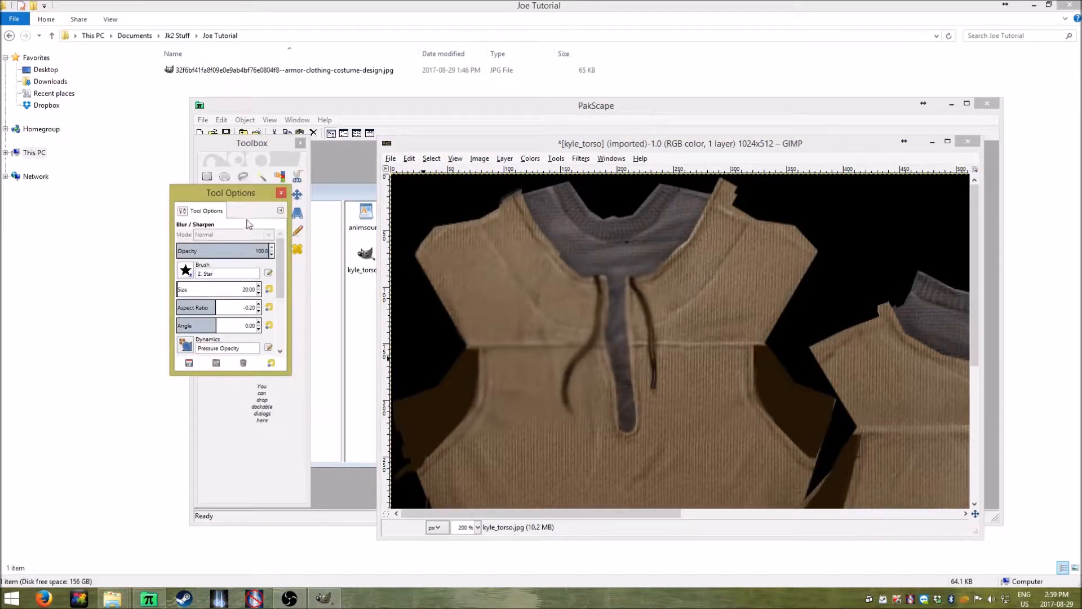
left_click_drag(246, 198, 334, 254)
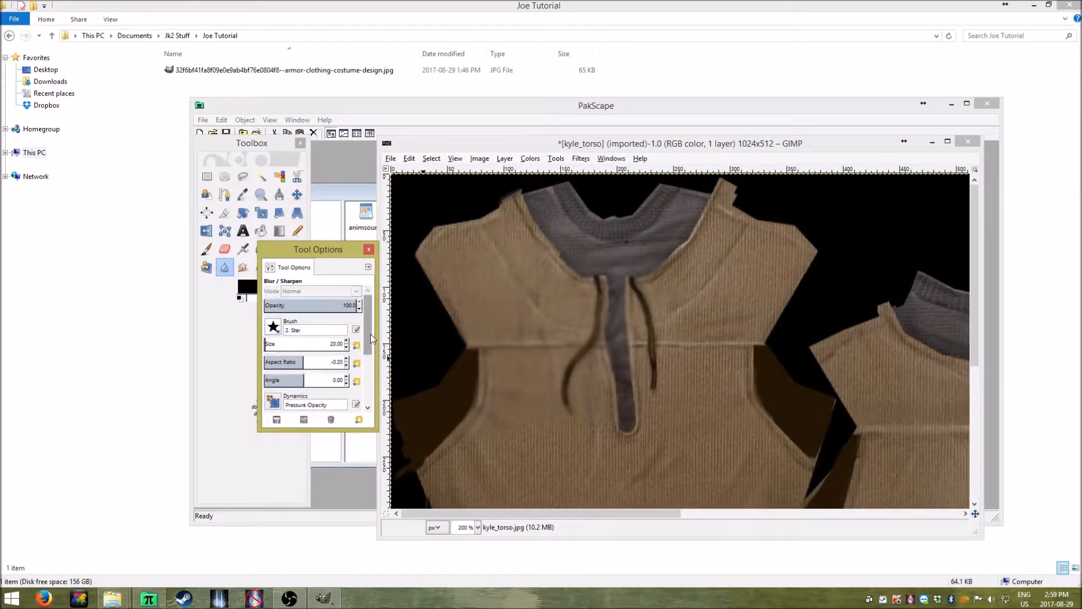
left_click_drag(371, 333, 365, 384)
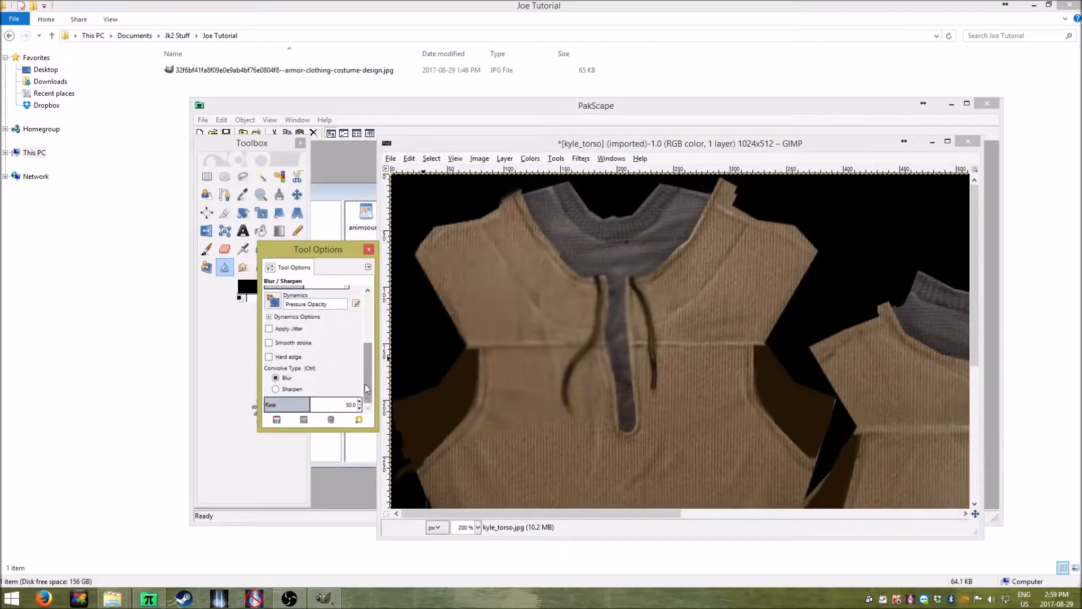
left_click(275, 389)
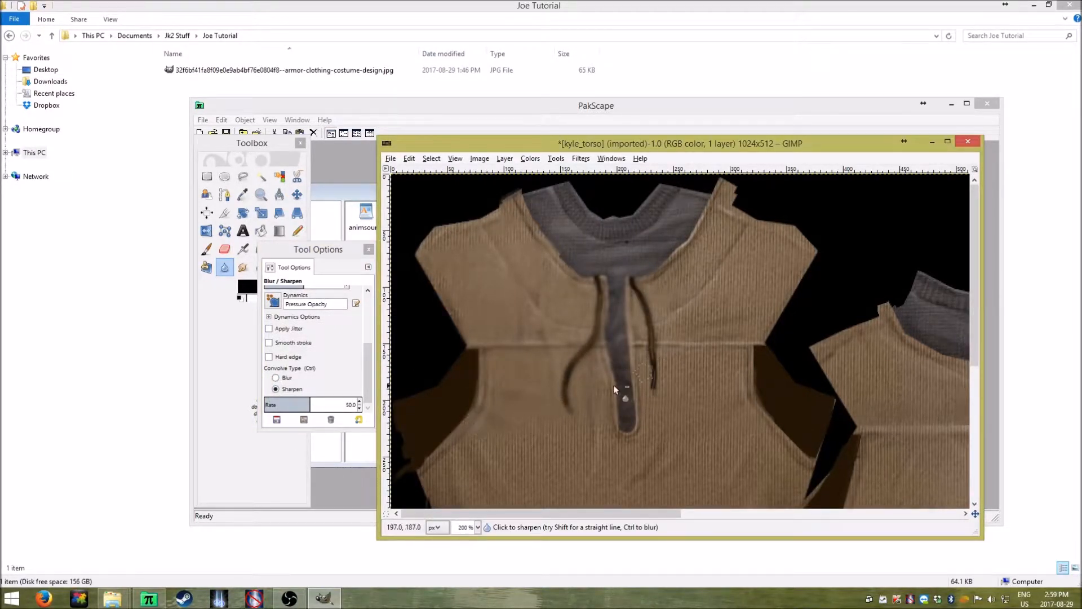
left_click_drag(614, 388, 625, 397)
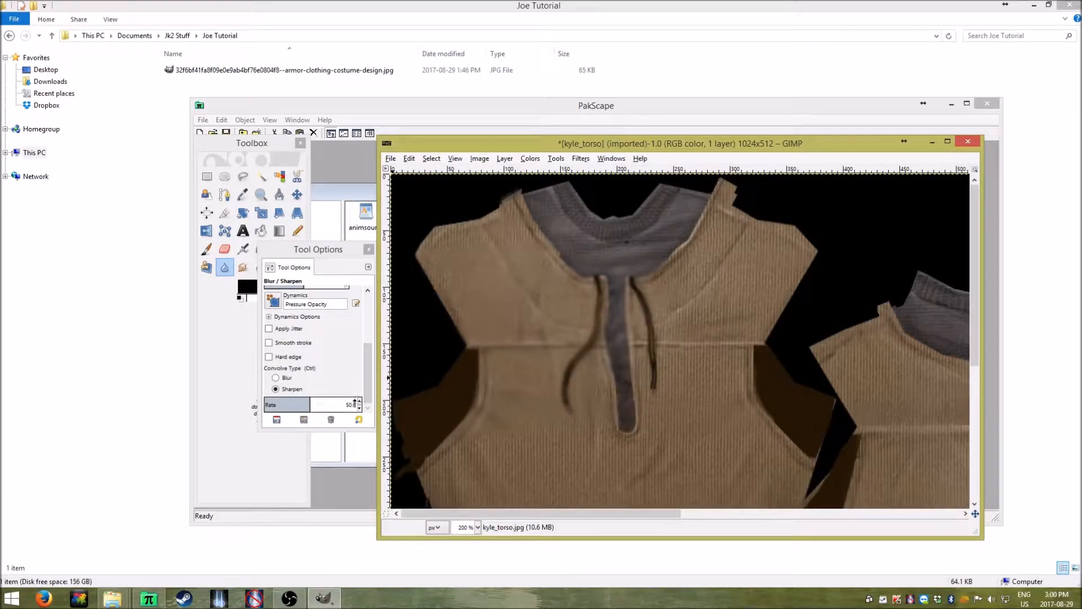
Set the sharpening rate to 88.4, sharpen the right neckline edge and the second shirt piece's shoulder, and close the tool options
left_click_drag(313, 404, 345, 405)
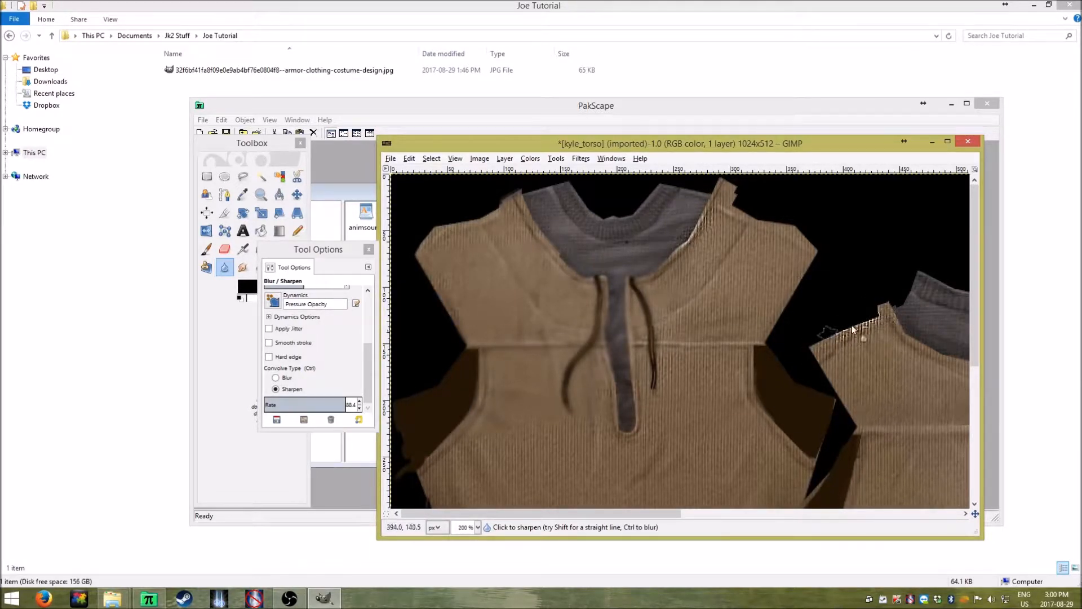
mouse_move(814, 348)
left_mouse_down()
mouse_move(792, 375)
mouse_move(834, 339)
left_mouse_up()
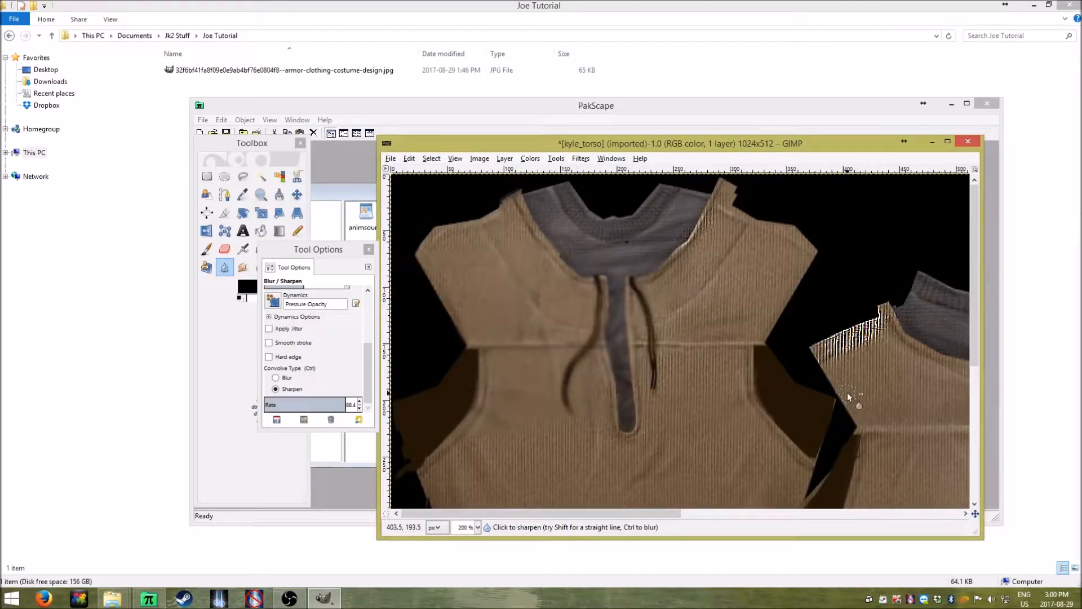
left_click(347, 256)
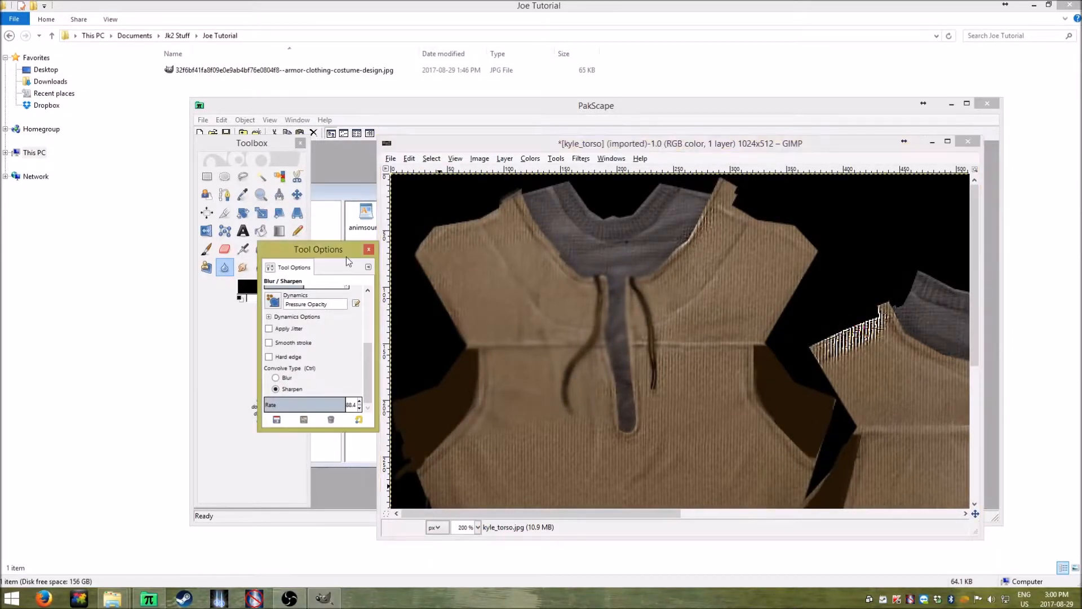
left_click(368, 249)
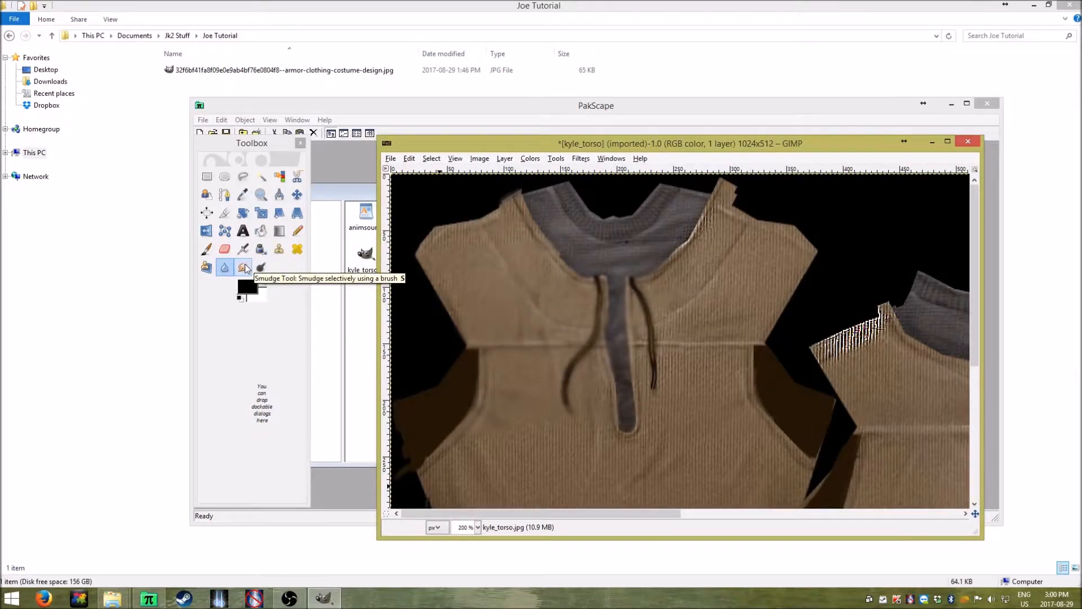
Try smearing the whole front shirt piece with the Smudge tool, and undo the smudge strokes
left_click(244, 267)
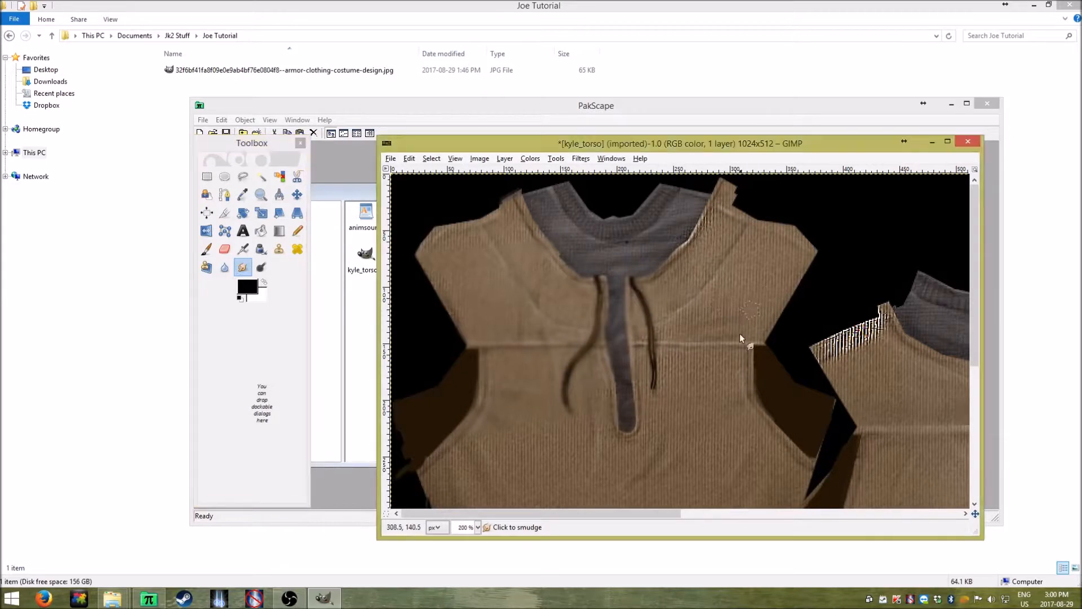
mouse_move(743, 392)
left_mouse_down()
mouse_move(683, 400)
mouse_move(760, 399)
mouse_move(592, 422)
mouse_move(620, 401)
mouse_move(591, 387)
mouse_move(685, 327)
mouse_move(634, 291)
mouse_move(648, 267)
mouse_move(544, 384)
mouse_move(641, 290)
mouse_move(707, 335)
mouse_move(596, 275)
mouse_move(869, 296)
mouse_move(858, 329)
mouse_move(760, 362)
mouse_move(847, 340)
mouse_move(696, 401)
mouse_move(687, 377)
mouse_move(784, 335)
mouse_move(788, 309)
mouse_move(697, 345)
mouse_move(879, 332)
mouse_move(760, 369)
mouse_move(840, 438)
mouse_move(760, 425)
mouse_move(874, 369)
mouse_move(885, 412)
mouse_move(866, 417)
mouse_move(809, 319)
mouse_move(879, 278)
mouse_move(836, 278)
mouse_move(912, 275)
mouse_move(776, 226)
mouse_move(858, 253)
mouse_move(751, 192)
mouse_move(734, 223)
mouse_move(759, 222)
mouse_move(696, 239)
mouse_move(719, 208)
mouse_move(673, 244)
mouse_move(550, 200)
mouse_move(591, 227)
mouse_move(661, 188)
mouse_move(673, 216)
mouse_move(531, 281)
mouse_move(668, 211)
mouse_move(561, 256)
mouse_move(581, 296)
mouse_move(568, 260)
mouse_move(770, 309)
mouse_move(616, 344)
mouse_move(648, 403)
mouse_move(622, 395)
mouse_move(839, 327)
mouse_move(755, 316)
mouse_move(419, 412)
mouse_move(529, 442)
mouse_move(494, 465)
mouse_move(751, 430)
mouse_move(512, 420)
mouse_move(666, 404)
mouse_move(416, 451)
mouse_move(510, 415)
mouse_move(861, 440)
mouse_move(795, 465)
mouse_move(618, 454)
mouse_move(425, 496)
mouse_move(560, 488)
mouse_move(451, 378)
mouse_move(438, 279)
mouse_move(509, 213)
mouse_move(421, 276)
left_mouse_up()
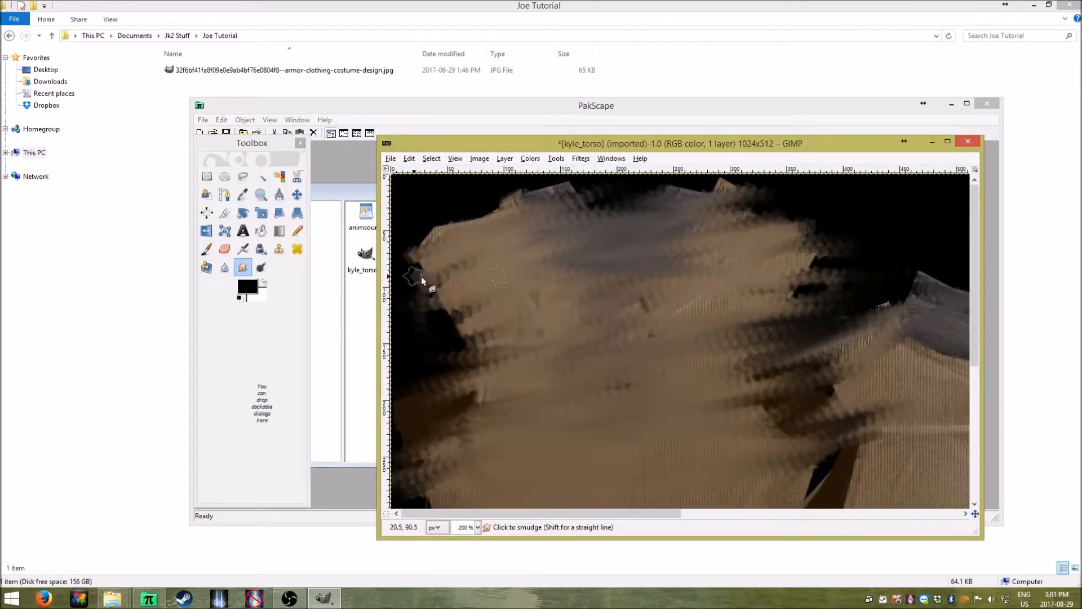
left_click(409, 159)
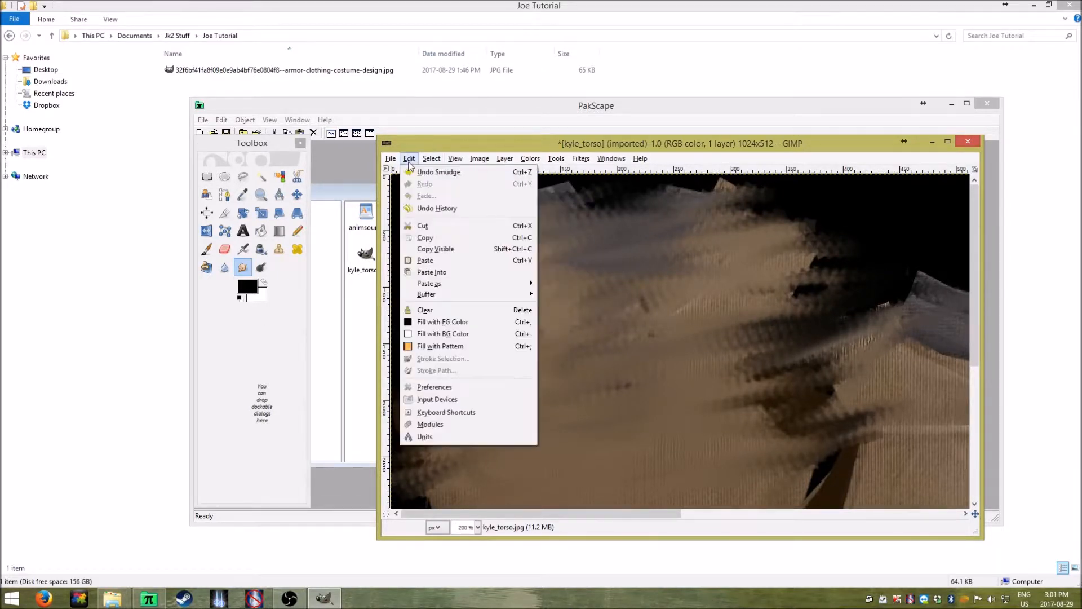
left_click(408, 171)
left_click(403, 159)
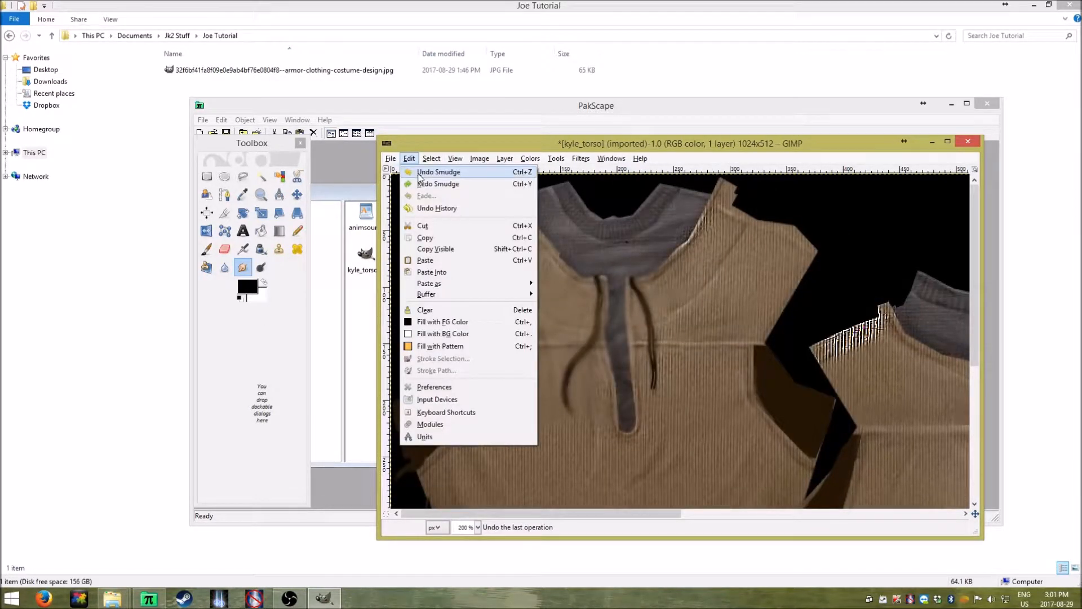
left_click(439, 172)
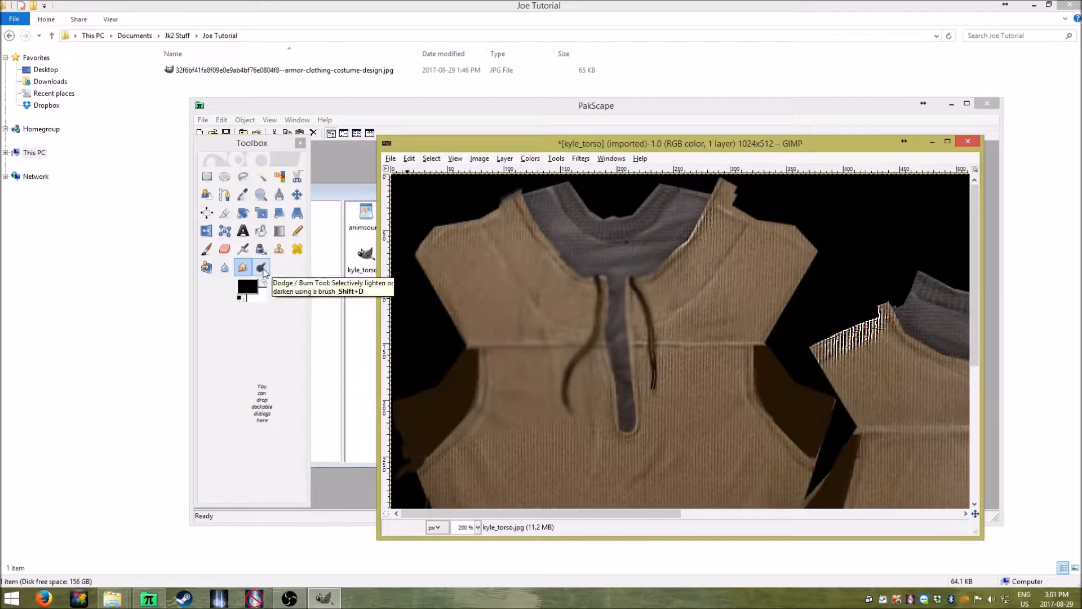
Lighten streaks across the middle of the front shirt piece with the Dodge / Burn tool in Dodge mode
left_click(262, 269)
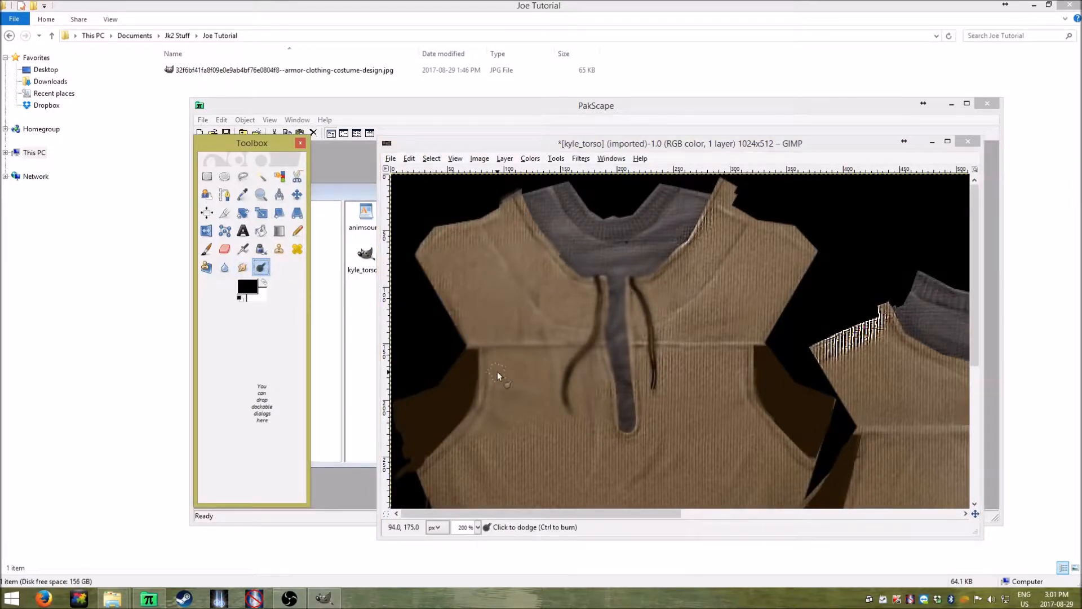
mouse_move(707, 404)
left_mouse_down()
mouse_move(685, 406)
mouse_move(710, 419)
mouse_move(664, 427)
mouse_move(727, 403)
mouse_move(683, 389)
mouse_move(657, 395)
mouse_move(685, 415)
mouse_move(651, 426)
mouse_move(644, 403)
mouse_move(652, 430)
mouse_move(662, 422)
mouse_move(578, 405)
mouse_move(561, 386)
mouse_move(576, 376)
mouse_move(585, 383)
mouse_move(394, 321)
left_mouse_up()
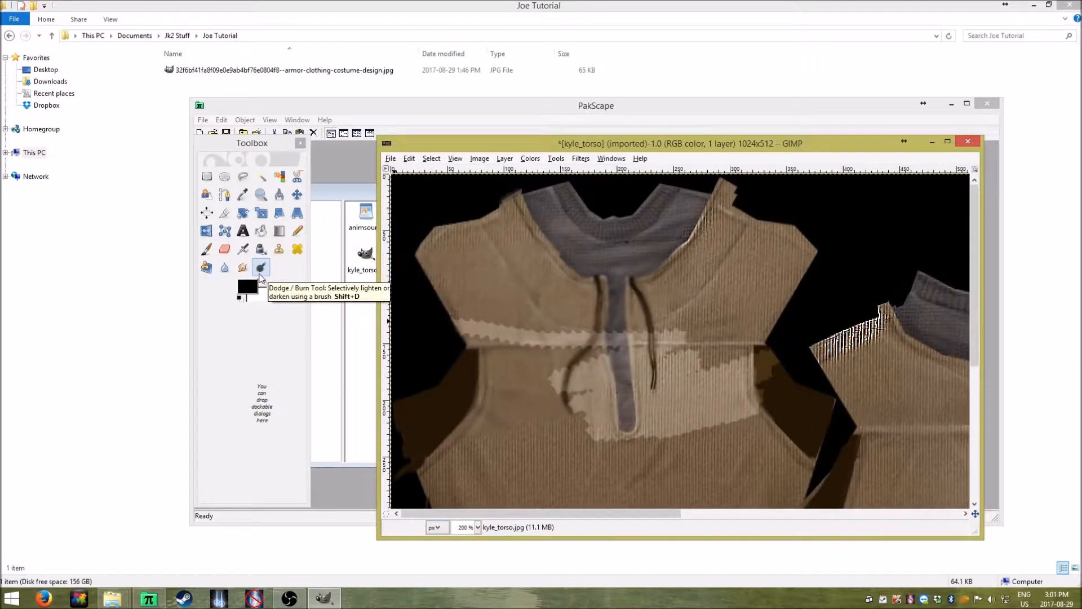
mouse_move(531, 361)
left_mouse_down()
mouse_move(451, 398)
mouse_move(525, 373)
left_mouse_up()
mouse_move(586, 386)
left_mouse_down()
mouse_move(694, 347)
mouse_move(614, 375)
mouse_move(735, 369)
mouse_move(673, 405)
mouse_move(721, 385)
mouse_move(740, 391)
mouse_move(679, 390)
mouse_move(627, 349)
mouse_move(607, 362)
mouse_move(589, 342)
mouse_move(706, 325)
mouse_move(623, 344)
mouse_move(660, 348)
mouse_move(597, 341)
mouse_move(641, 354)
mouse_move(644, 343)
mouse_move(623, 345)
mouse_move(631, 340)
mouse_move(593, 346)
mouse_move(623, 362)
left_mouse_up()
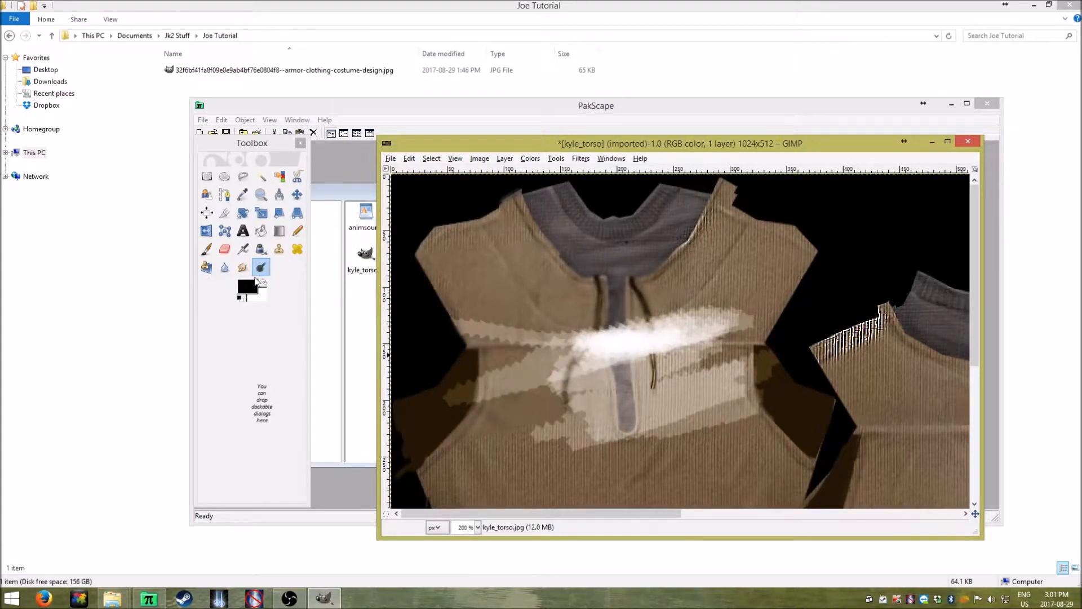
Open the Dodge / Burn tool options and set the type to Burn
left_click(267, 273)
double_click(268, 273)
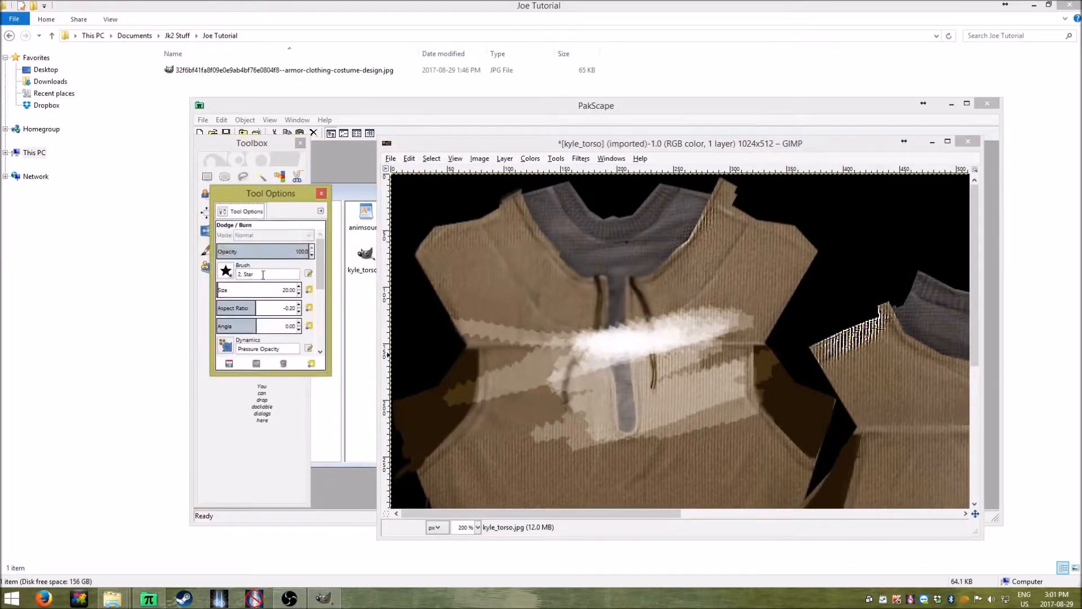
mouse_move(319, 260)
left_mouse_down()
mouse_move(321, 337)
mouse_move(318, 272)
mouse_move(321, 323)
left_mouse_up()
left_click_drag(258, 194, 389, 257)
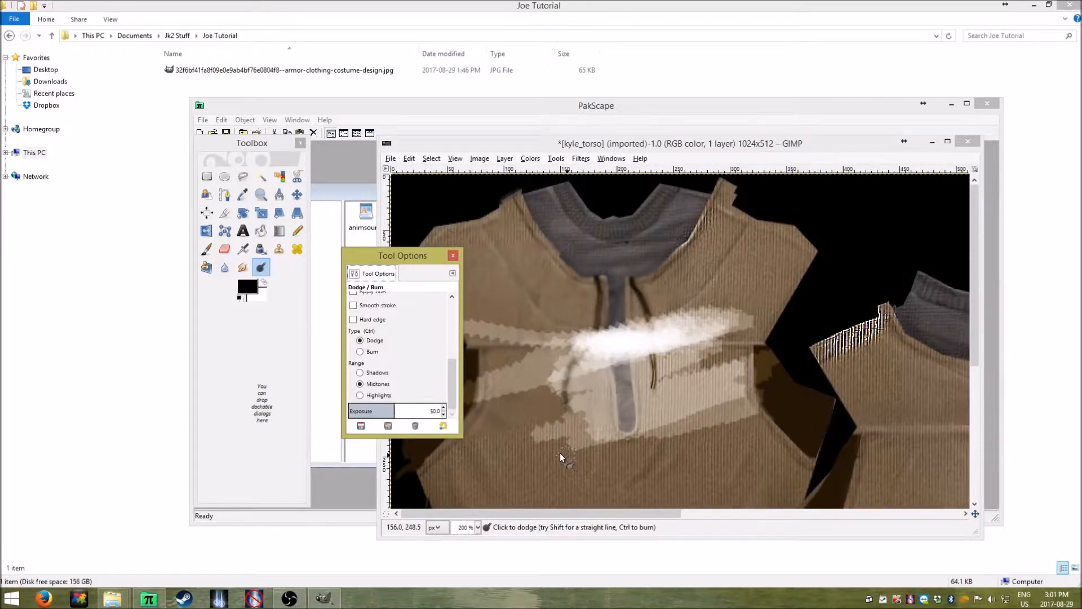
left_click(371, 352)
Burn over the lightened streaks on the shirt front and darken a patch of fabric below the neck opening
mouse_move(564, 409)
left_mouse_down()
mouse_move(598, 409)
mouse_move(545, 440)
left_mouse_up()
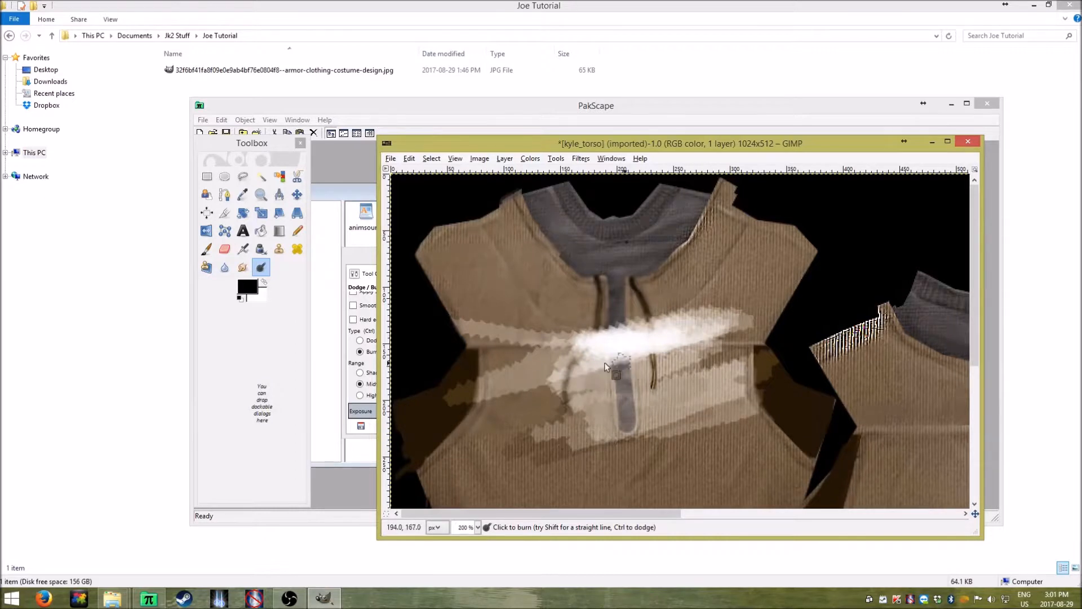
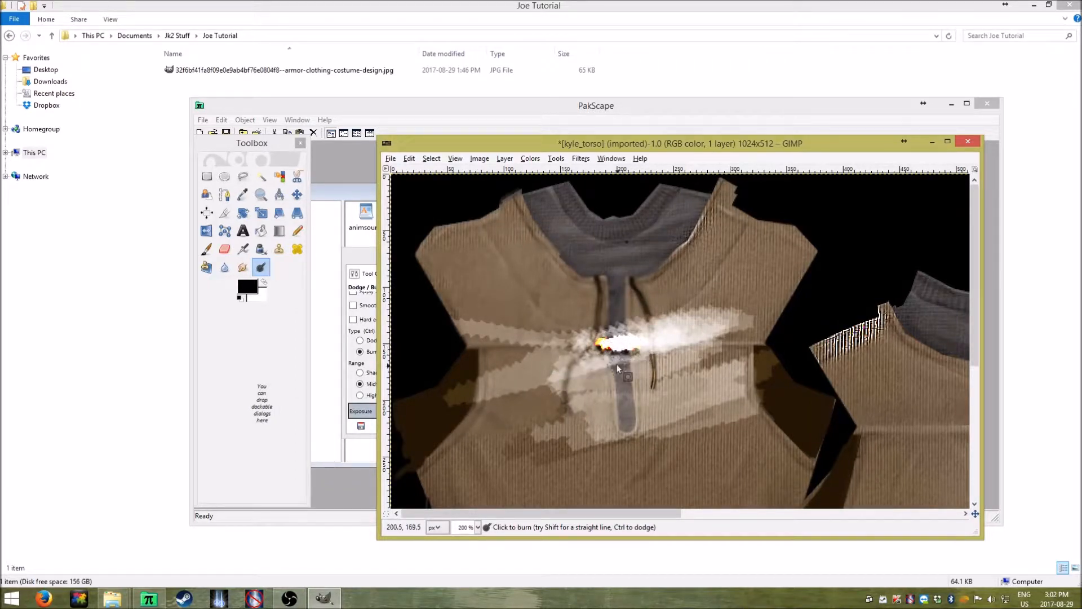
mouse_move(676, 474)
left_mouse_down()
mouse_move(762, 478)
mouse_move(637, 469)
mouse_move(737, 483)
mouse_move(716, 468)
mouse_move(646, 468)
mouse_move(687, 461)
mouse_move(705, 462)
mouse_move(640, 475)
mouse_move(565, 470)
mouse_move(640, 473)
mouse_move(667, 460)
mouse_move(692, 462)
mouse_move(689, 474)
mouse_move(636, 462)
mouse_move(717, 476)
mouse_move(637, 470)
mouse_move(683, 482)
left_mouse_up()
left_click_drag(607, 472, 800, 478)
mouse_move(648, 354)
left_mouse_down()
mouse_move(597, 353)
mouse_move(630, 347)
mouse_move(416, 419)
left_mouse_up()
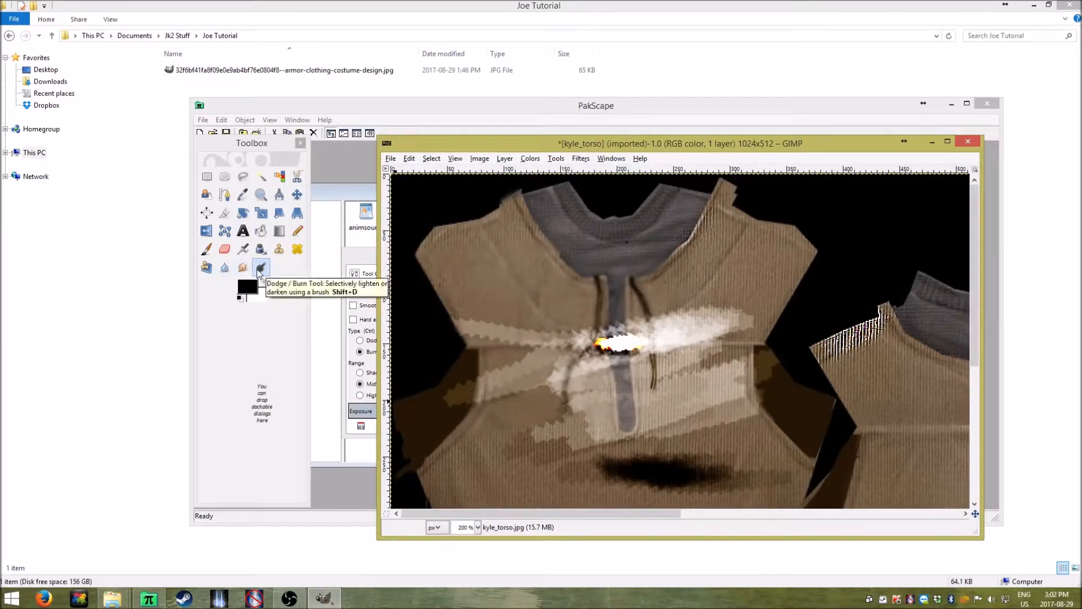
Place the Toolbox directly beside the image window and close the Dodge / Burn tool options
left_click(276, 297)
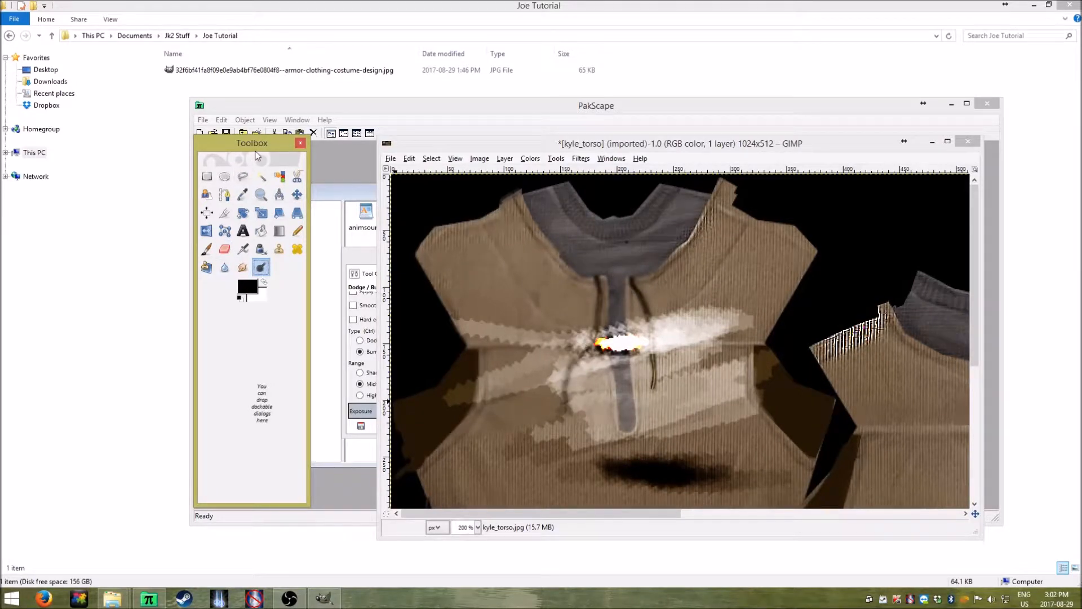
left_click_drag(257, 149, 318, 151)
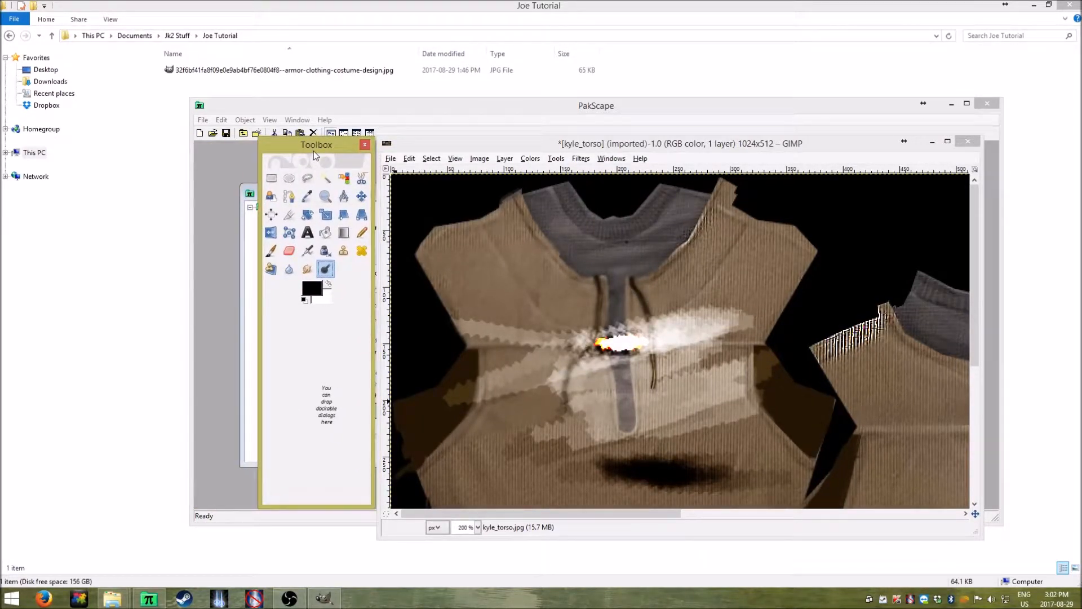
left_click(440, 136)
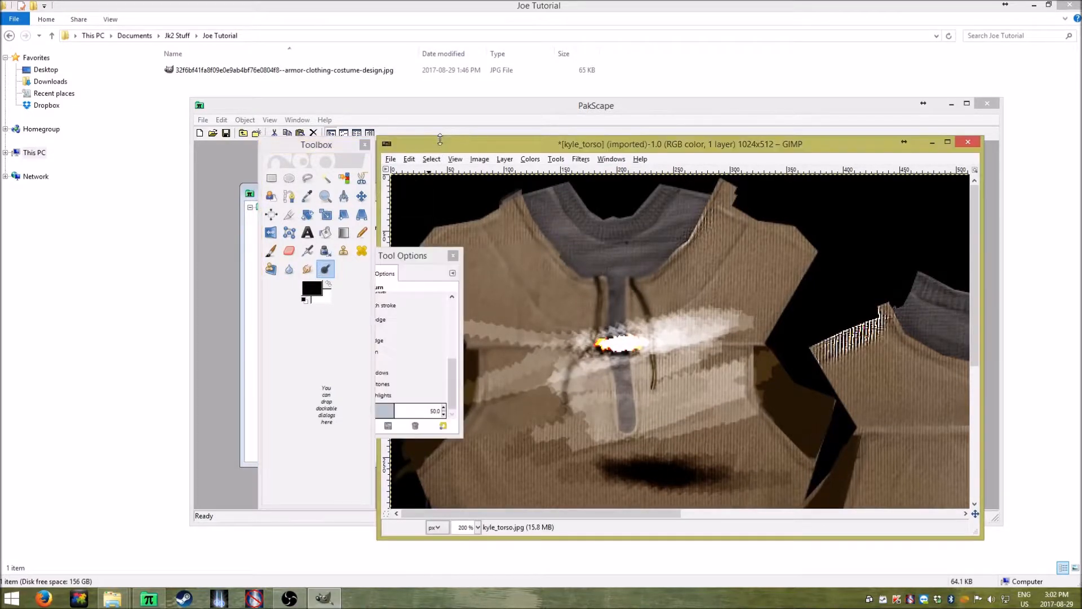
left_click(430, 255)
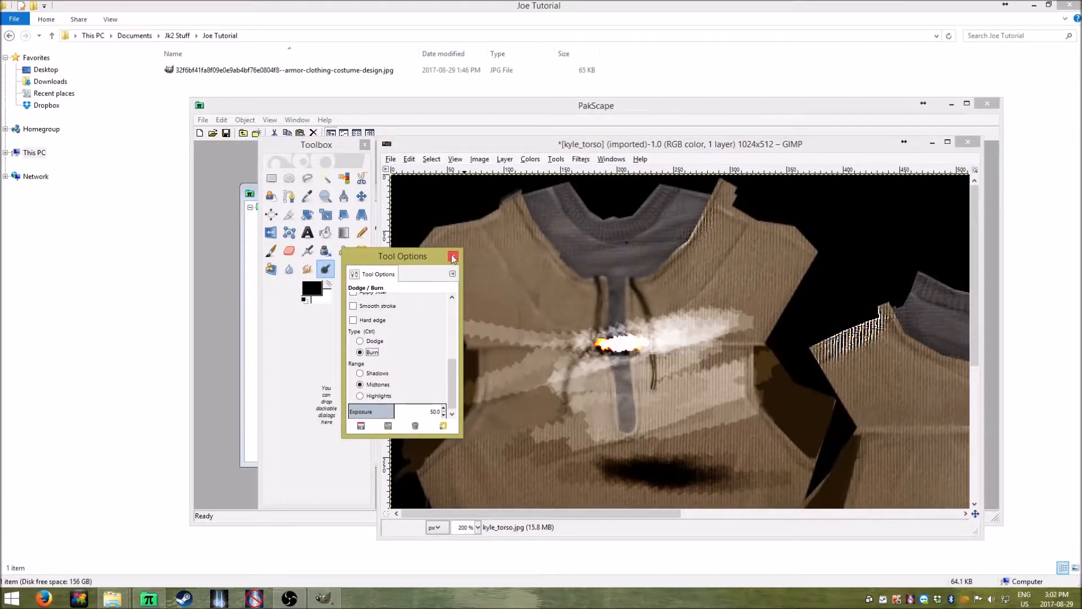
left_click(465, 264)
Revert the image through its undo history to the Free Select state outlining the shirt's left drawstring, and close the history
left_click(408, 160)
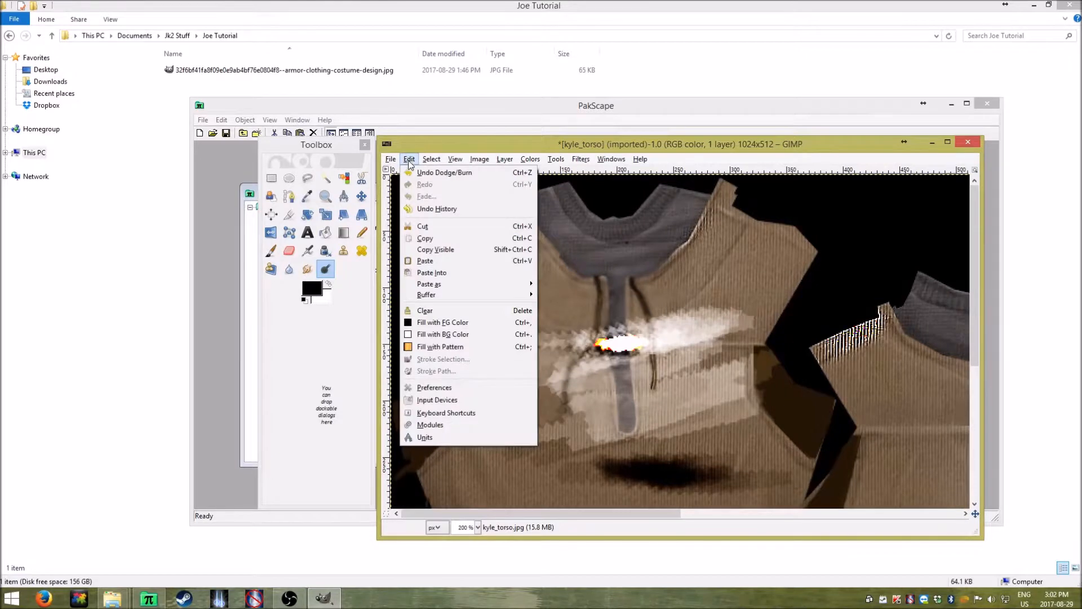
left_click(437, 208)
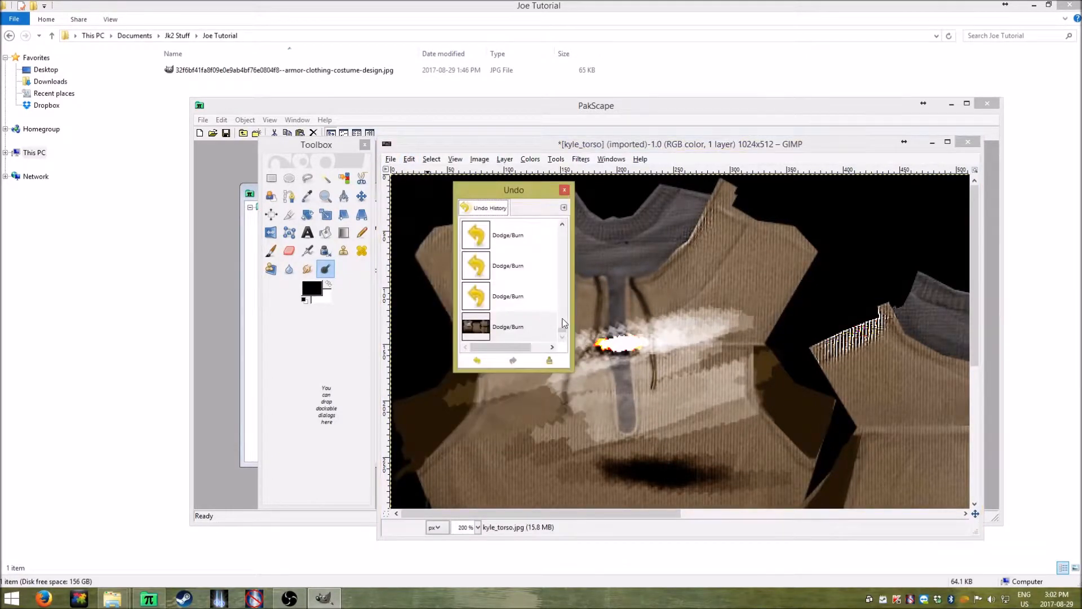
scroll(564, 323, "up", 10)
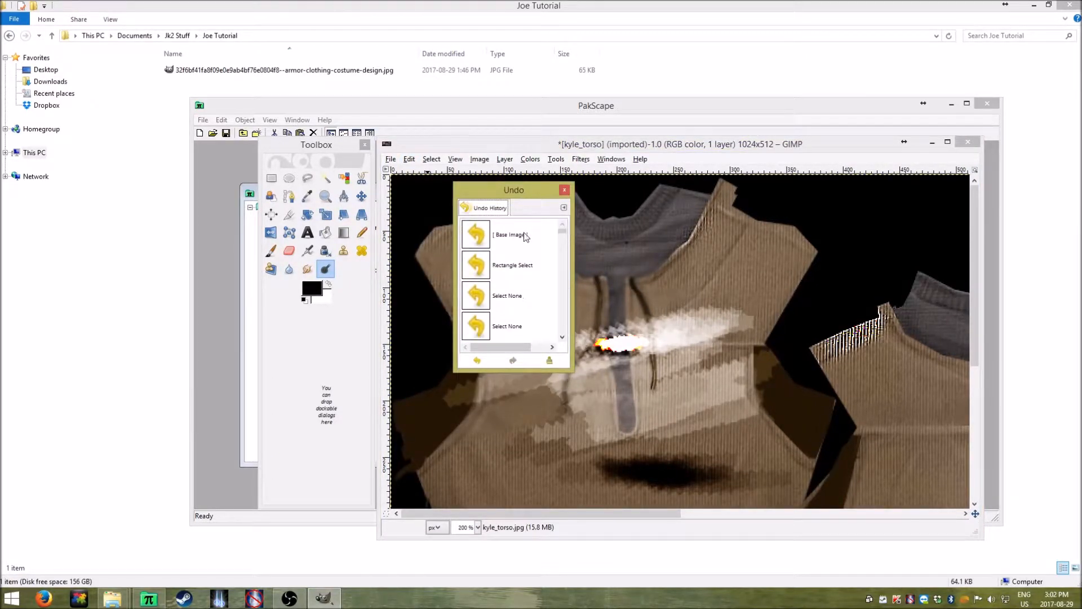
left_click(523, 235)
left_click(520, 262)
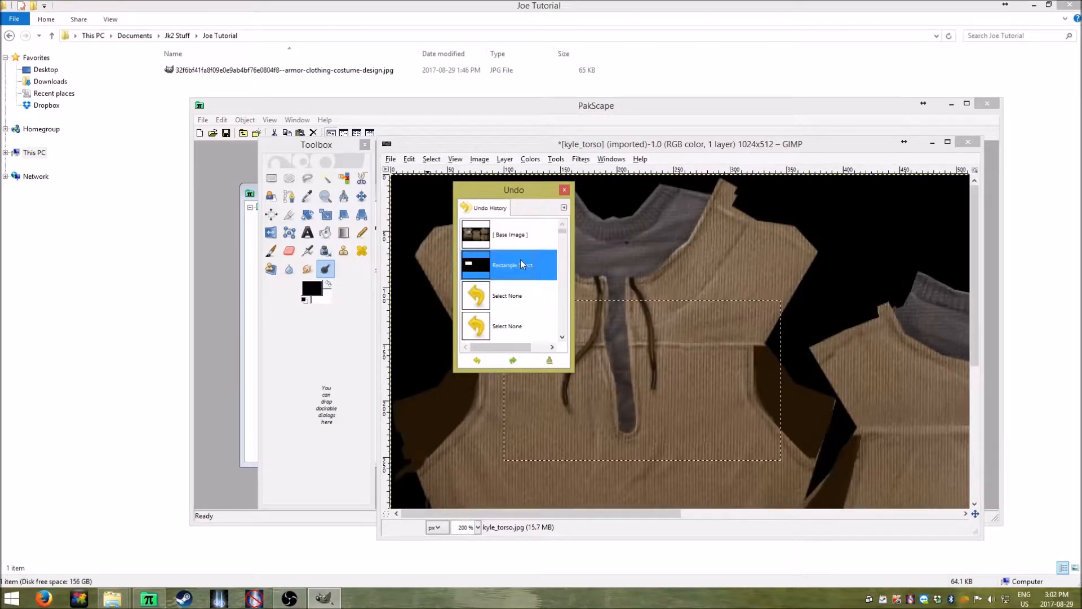
scroll(522, 277, "down", 3)
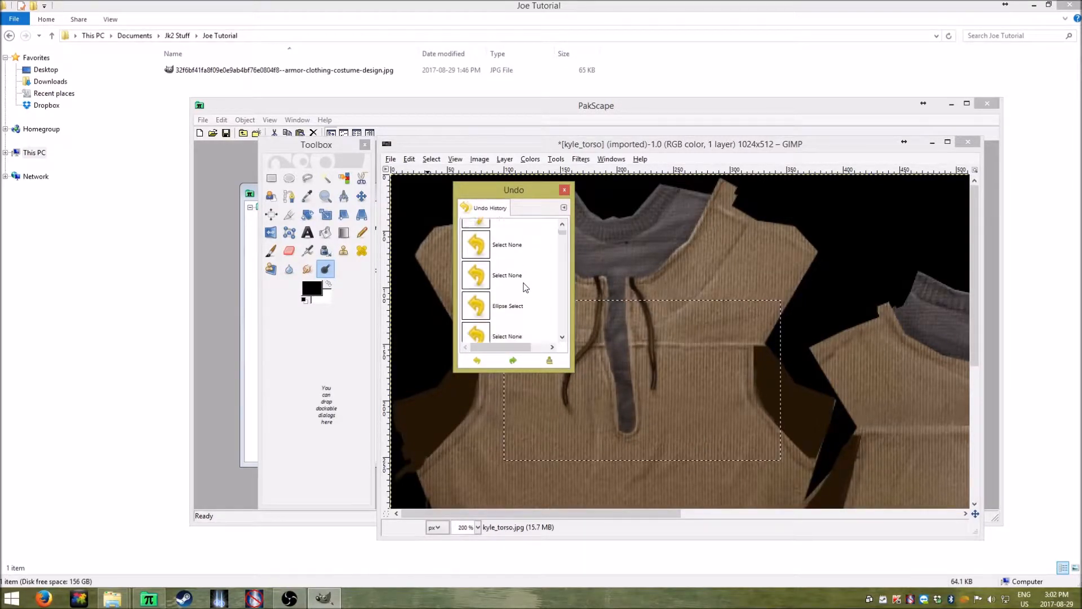
scroll(525, 288, "down", 3)
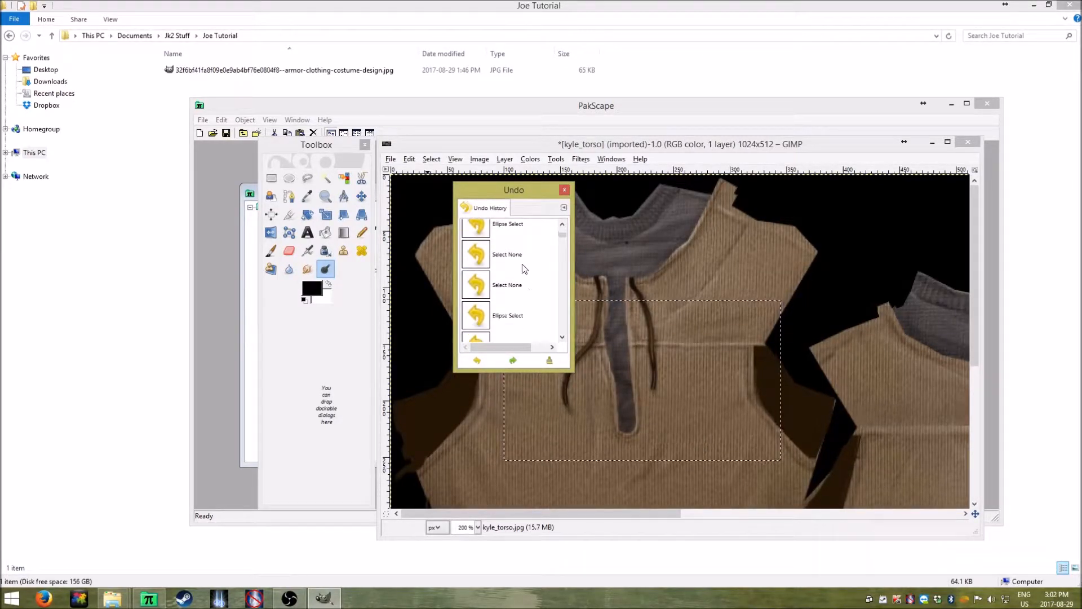
scroll(519, 278, "down", 2)
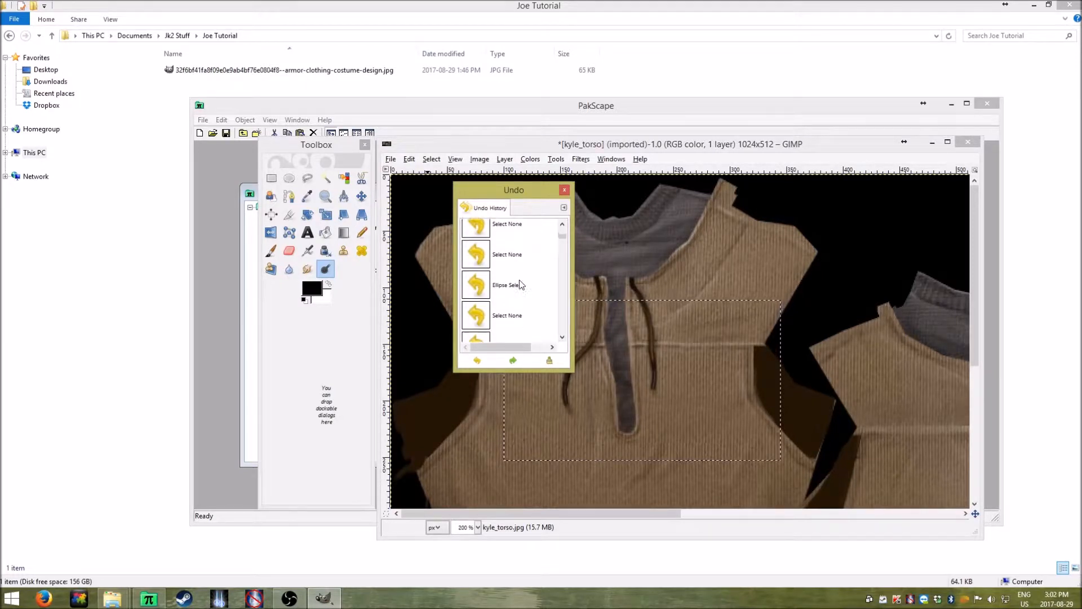
scroll(519, 280, "down", 3)
left_click(515, 290)
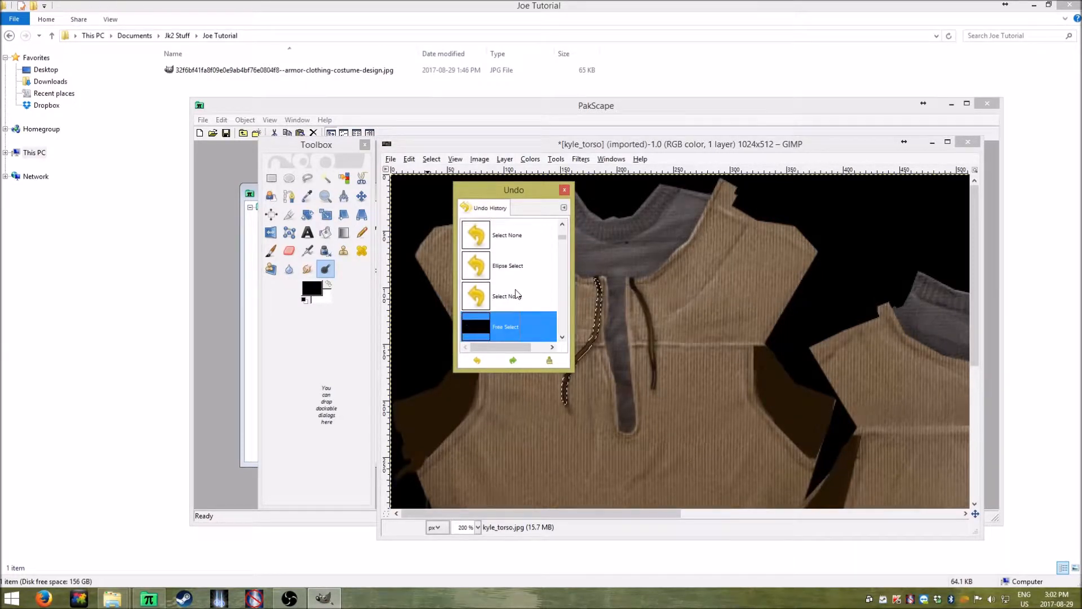
left_click(564, 190)
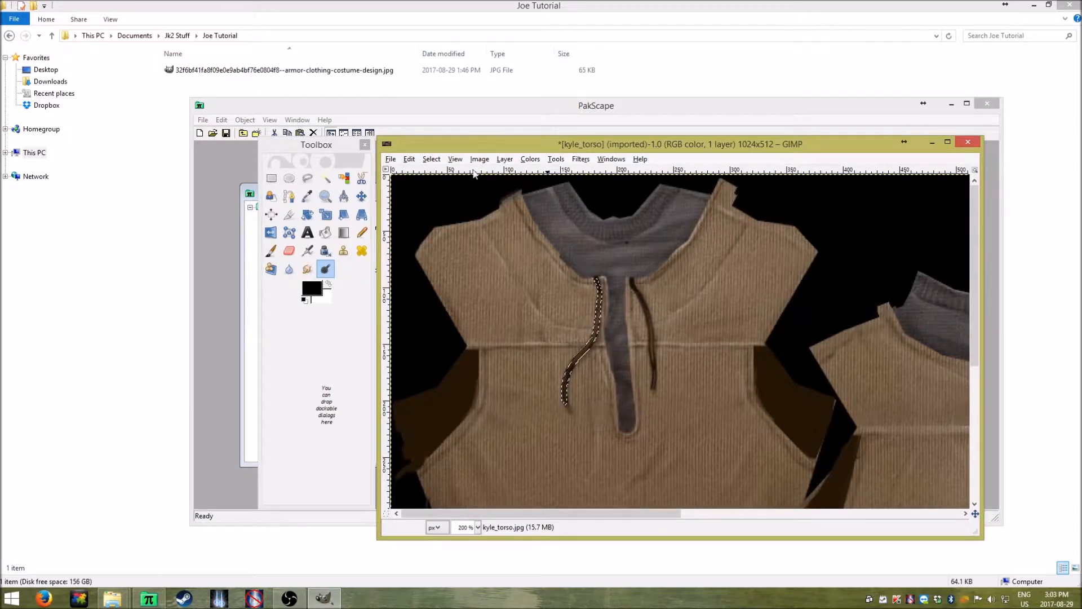
Look through the commands for exporting and saving files, editing, and modifying selections
left_click(392, 159)
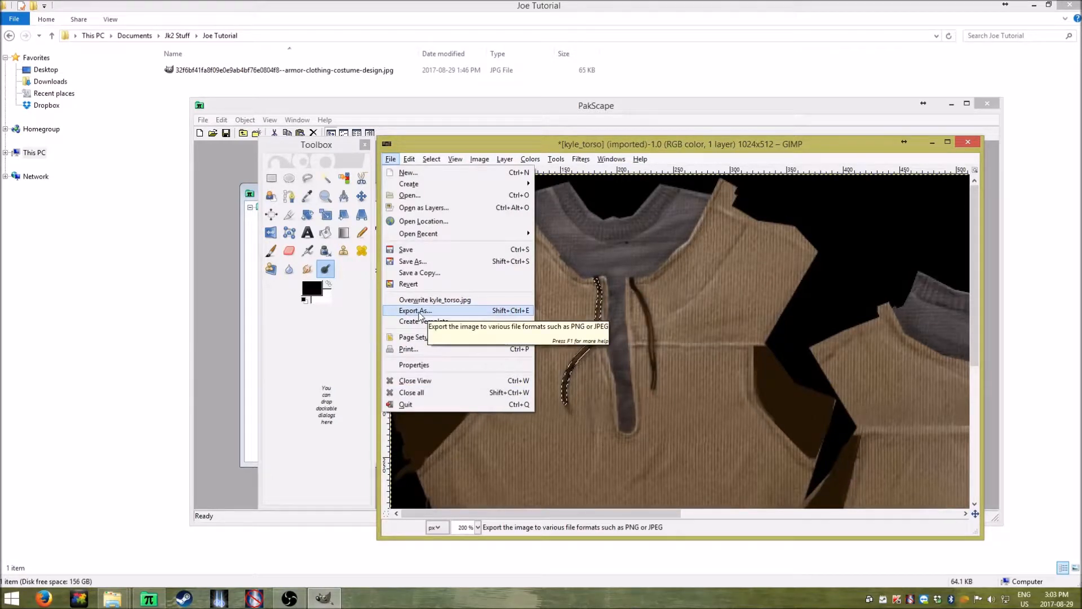
left_click(412, 147)
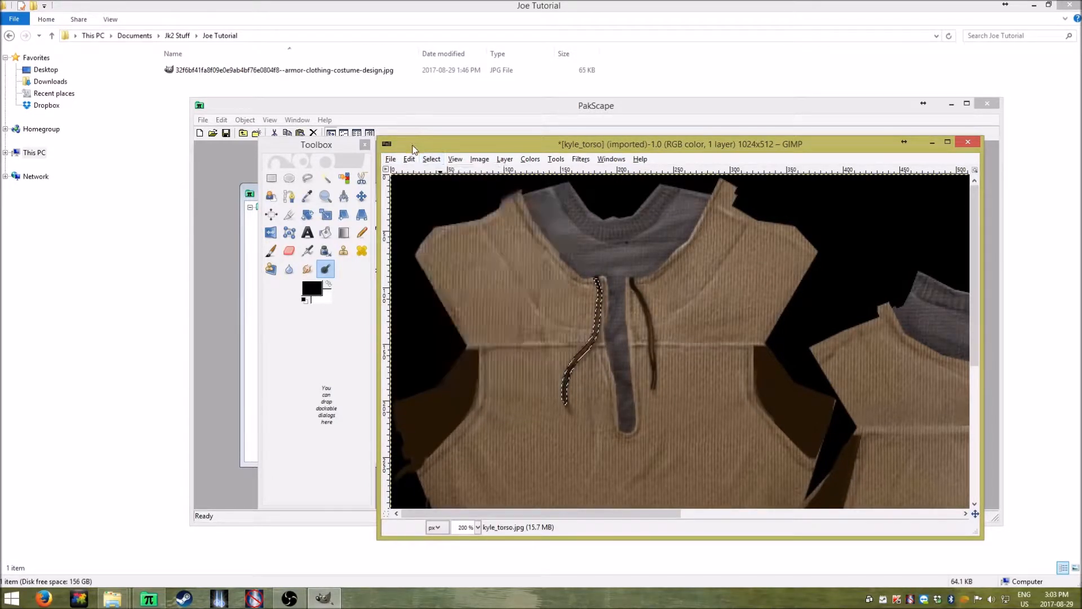
left_click(409, 159)
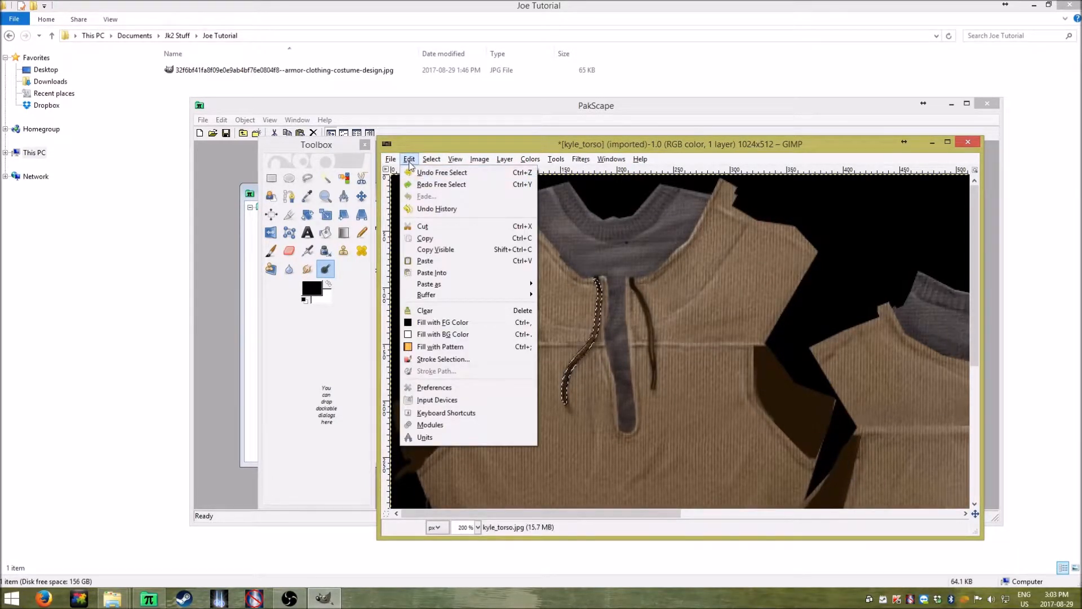
left_click(411, 160)
left_click(409, 160)
left_click(431, 144)
left_click(411, 159)
left_click(410, 160)
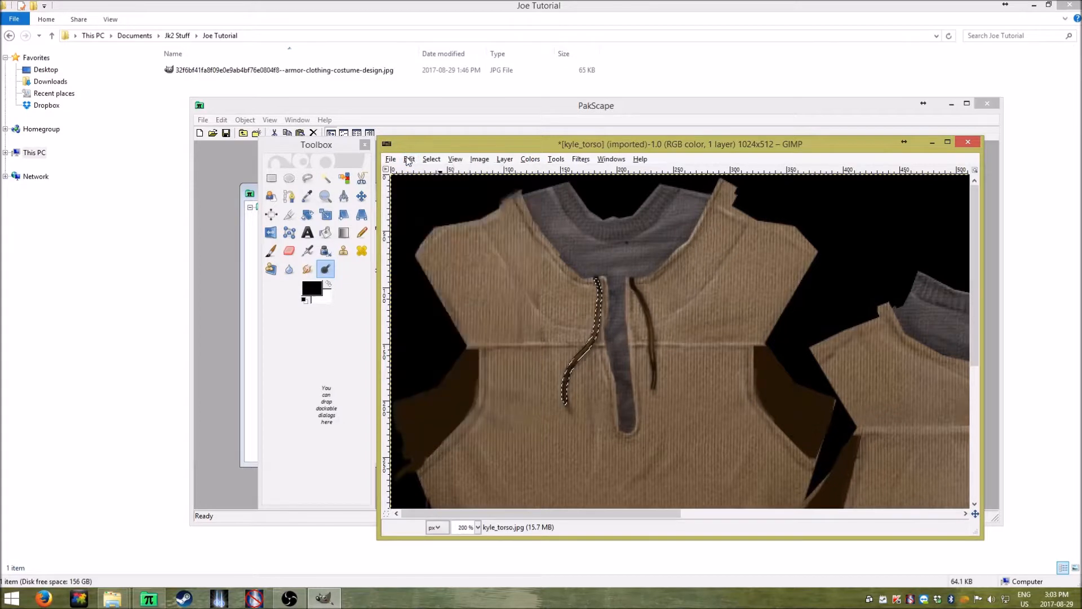
left_click(391, 160)
left_click(397, 162)
left_click(407, 162)
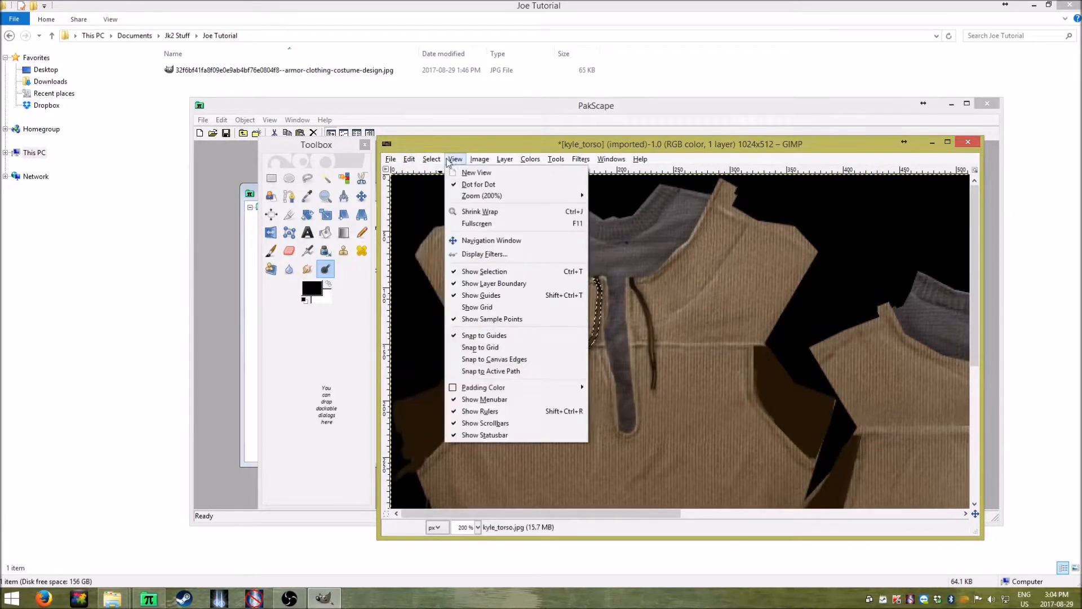
mouse_move(423, 162)
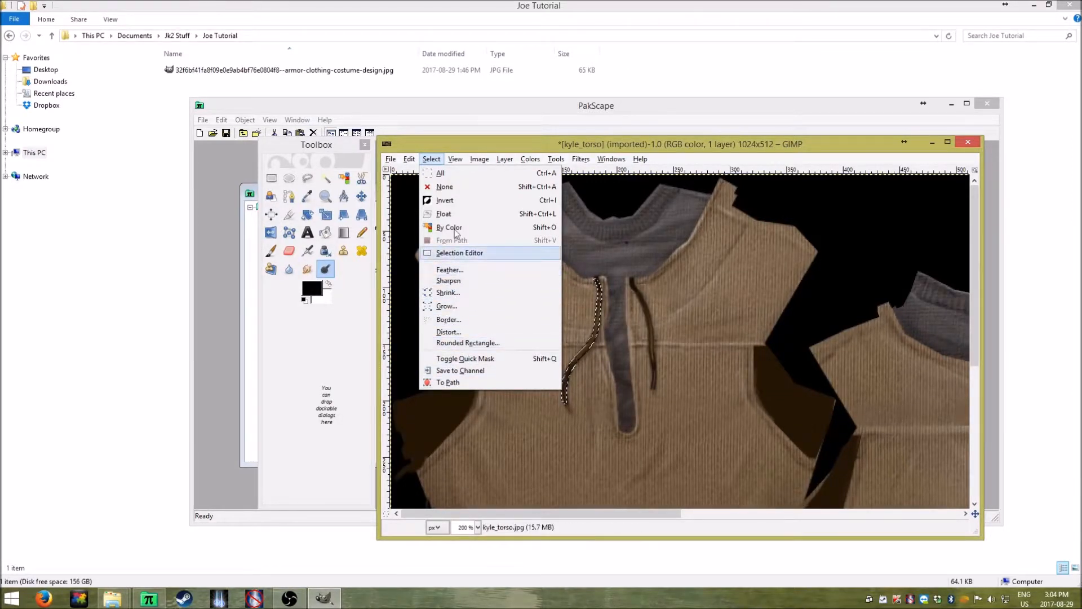
Show the grid over the shirt texture and hide it again
mouse_move(458, 162)
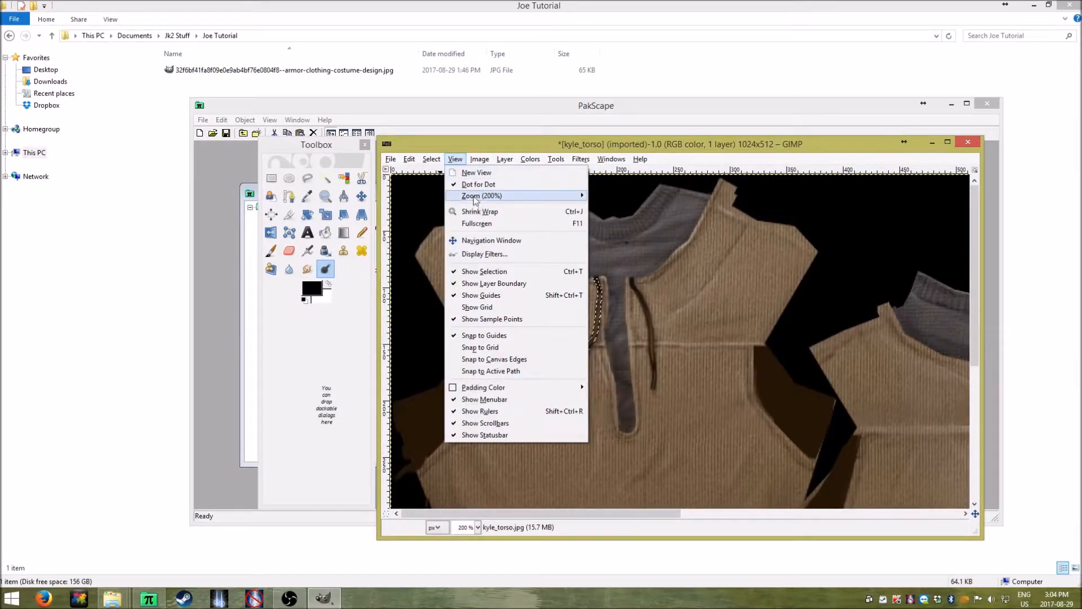
mouse_move(475, 200)
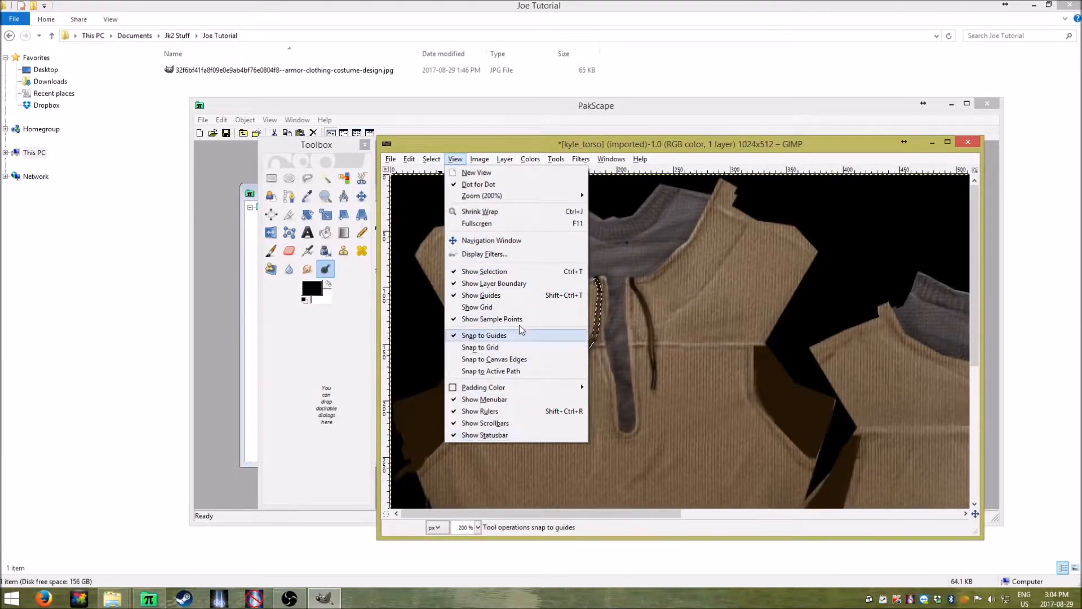
left_click(513, 307)
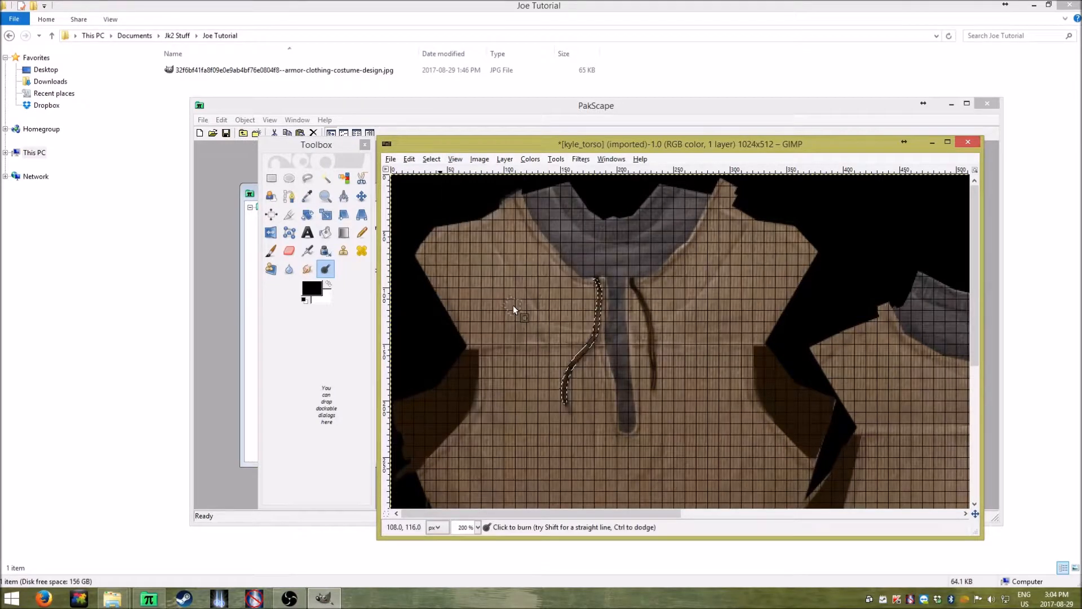
left_click(454, 158)
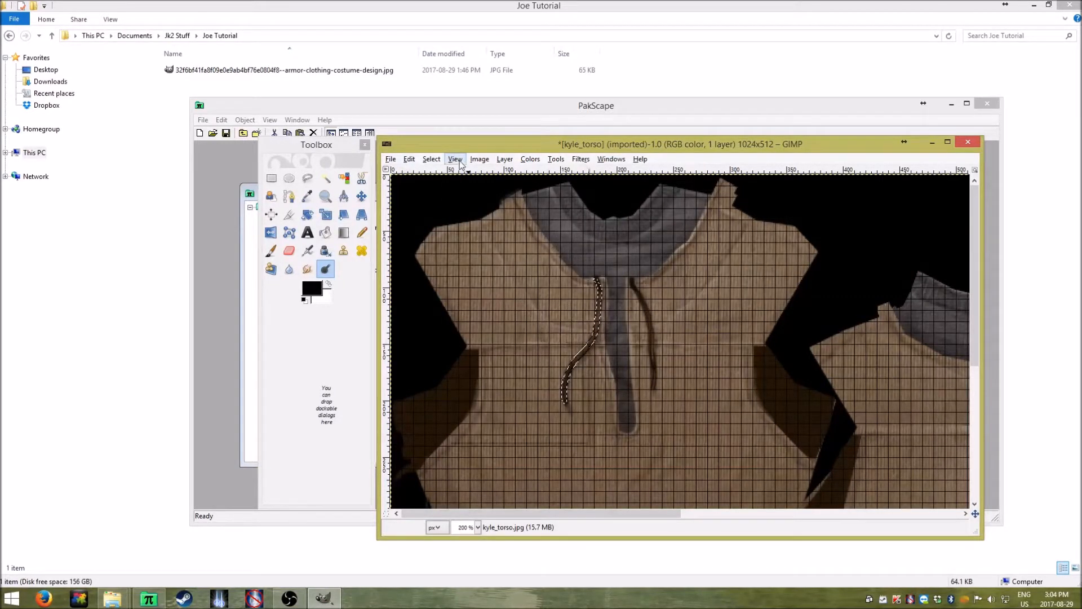
mouse_move(436, 159)
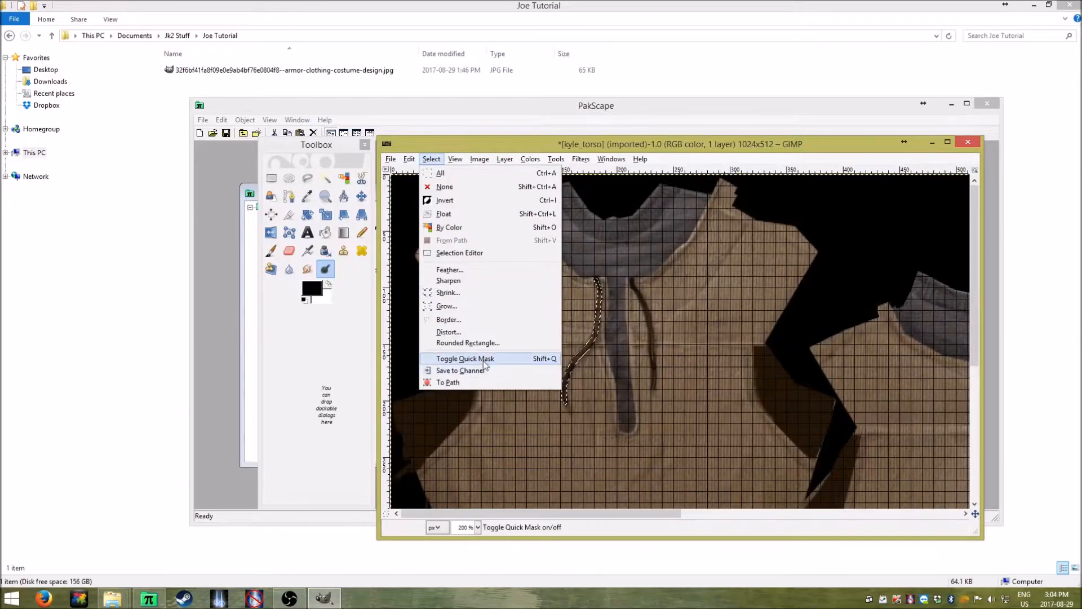
left_click(489, 308)
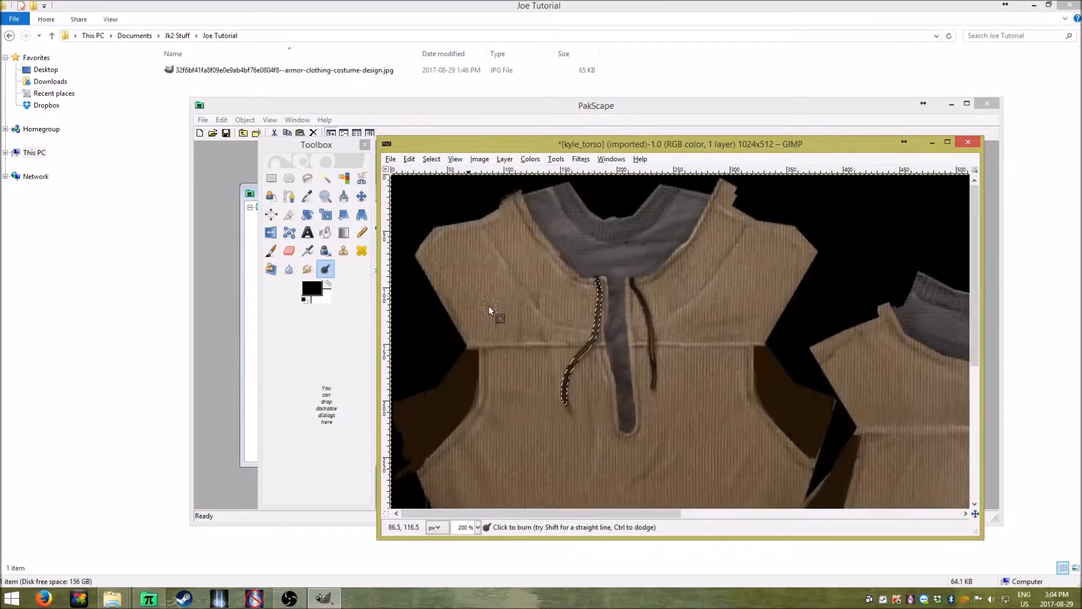
Look through the whole-image commands, such as mode, transform, canvas size, scaling and cropping
left_click(472, 159)
mouse_move(458, 162)
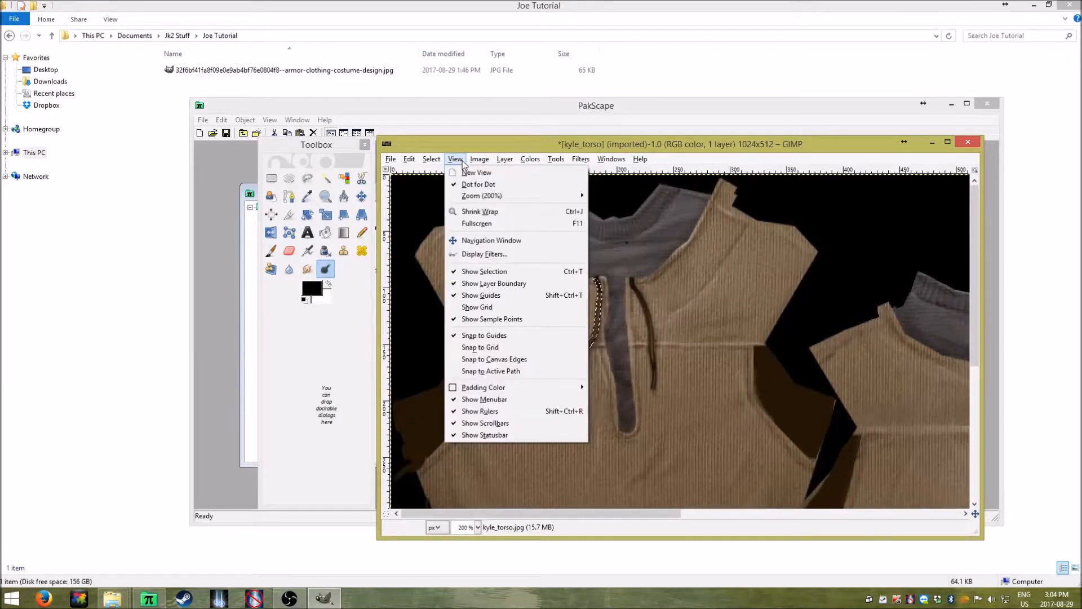
left_click(456, 159)
left_click(479, 159)
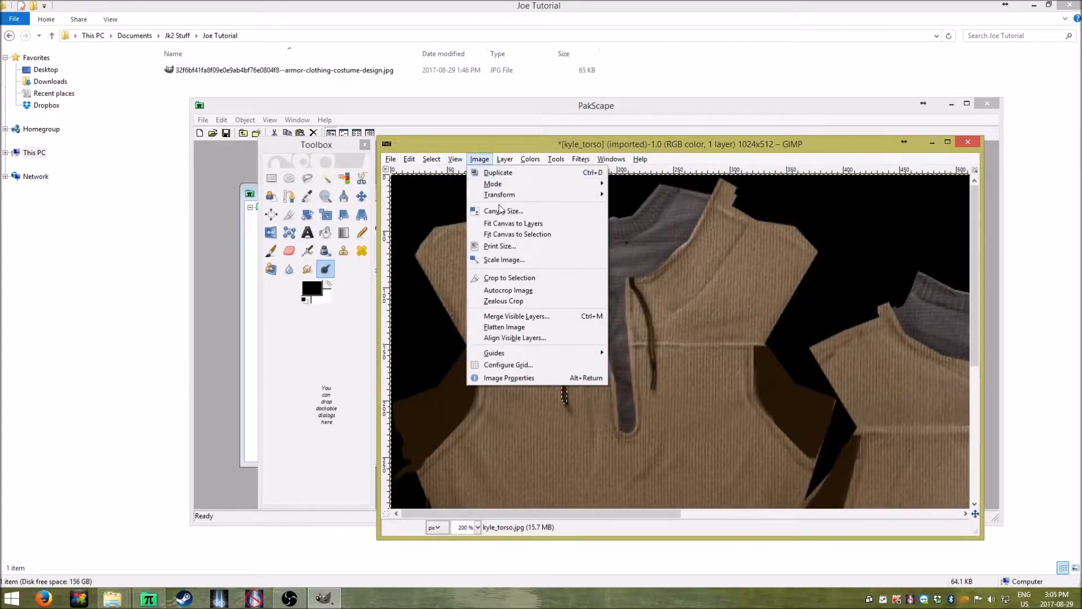
mouse_move(514, 188)
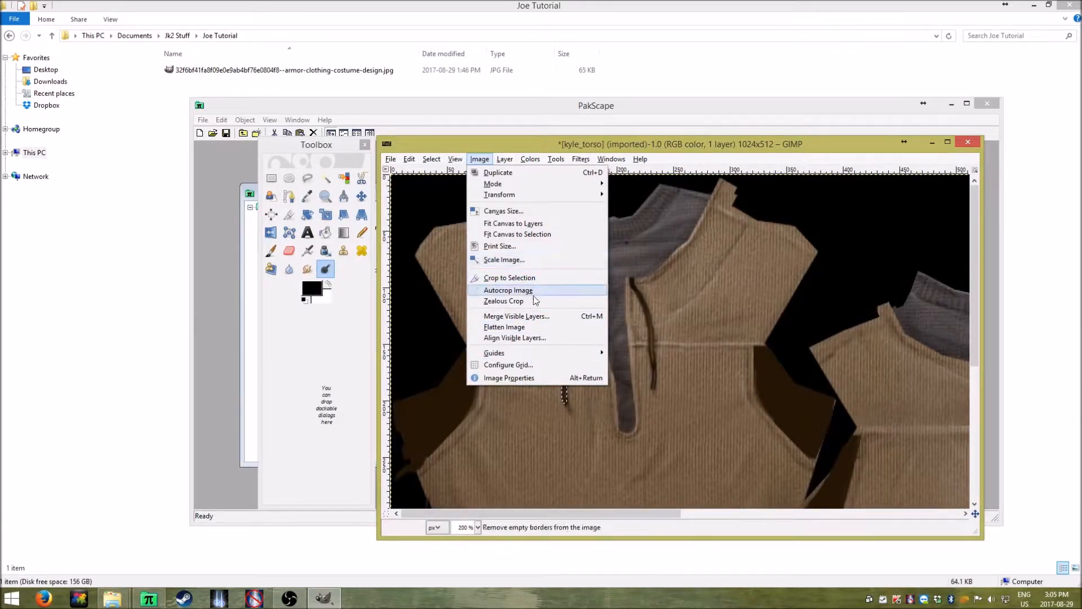
mouse_move(505, 150)
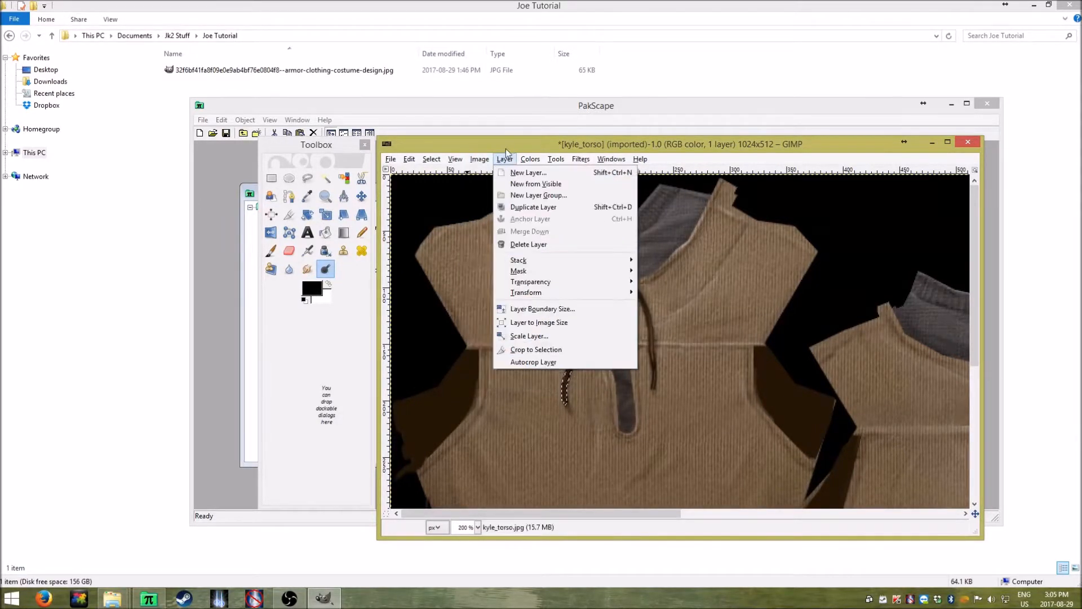
left_click(528, 158)
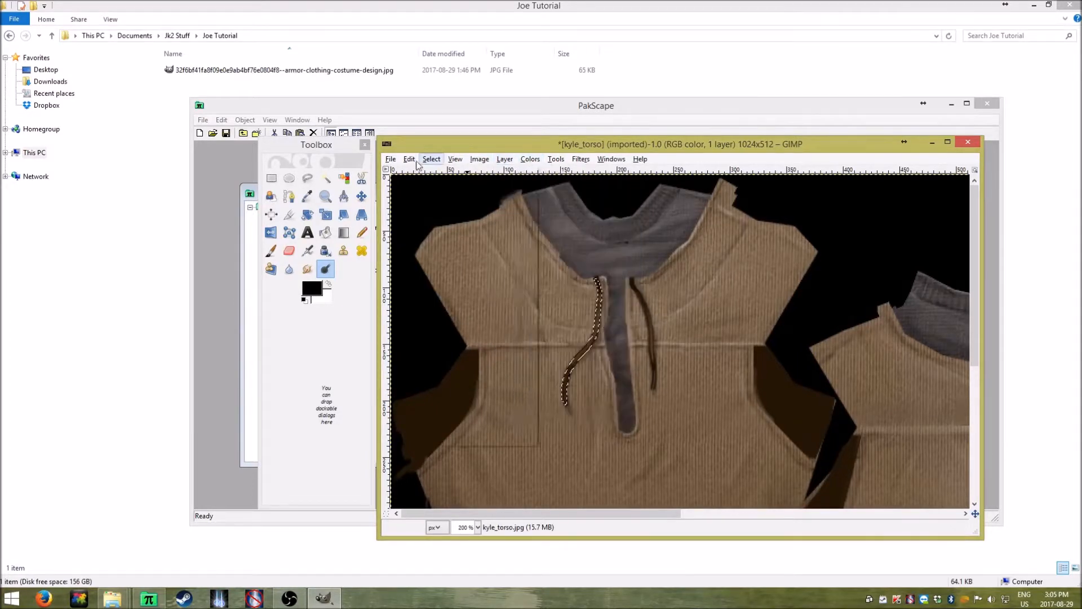
left_click(392, 160)
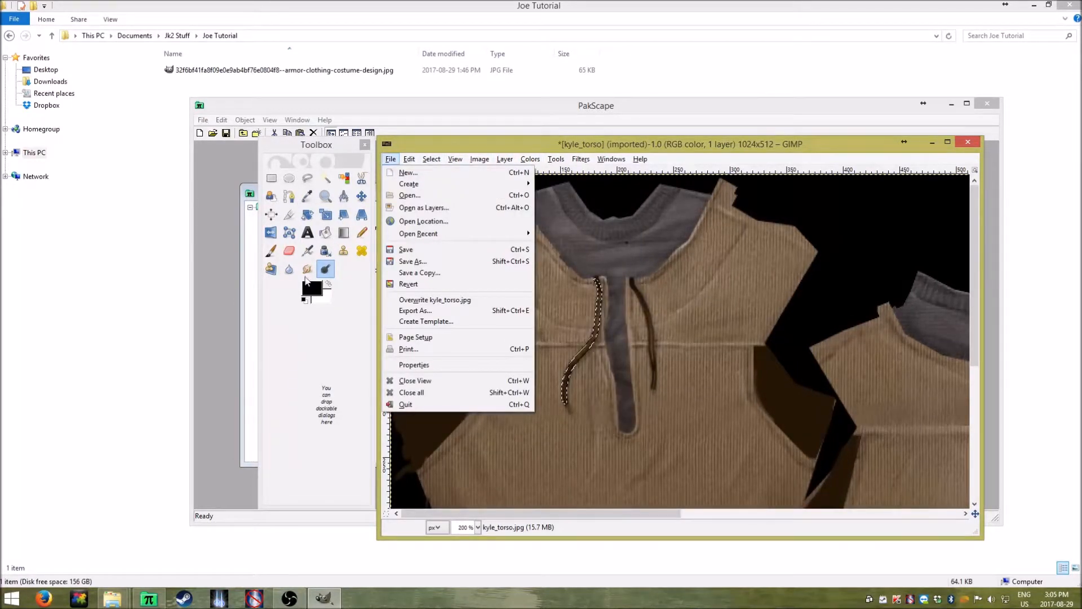
Examine the layer commands for stacking, masks, transparency, transforms and scaling, and list the color adjustment commands
mouse_move(479, 162)
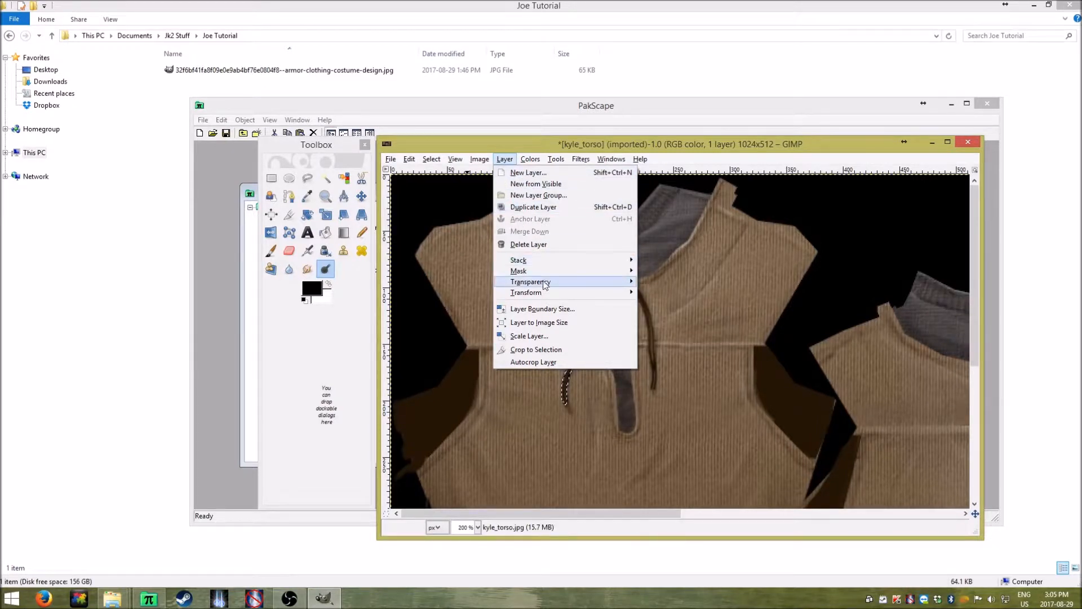
mouse_move(545, 267)
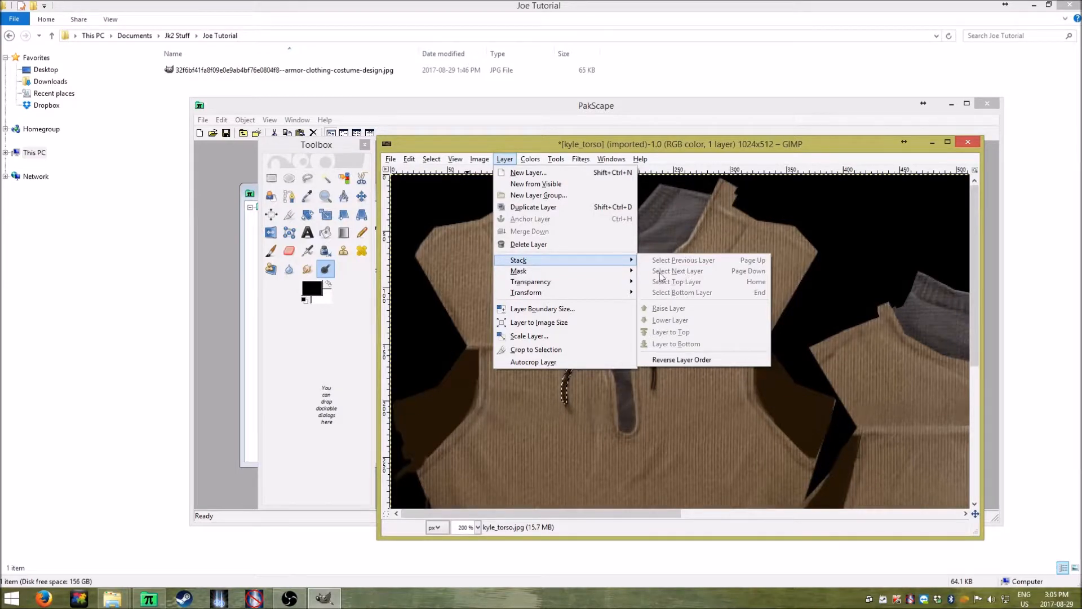
mouse_move(587, 273)
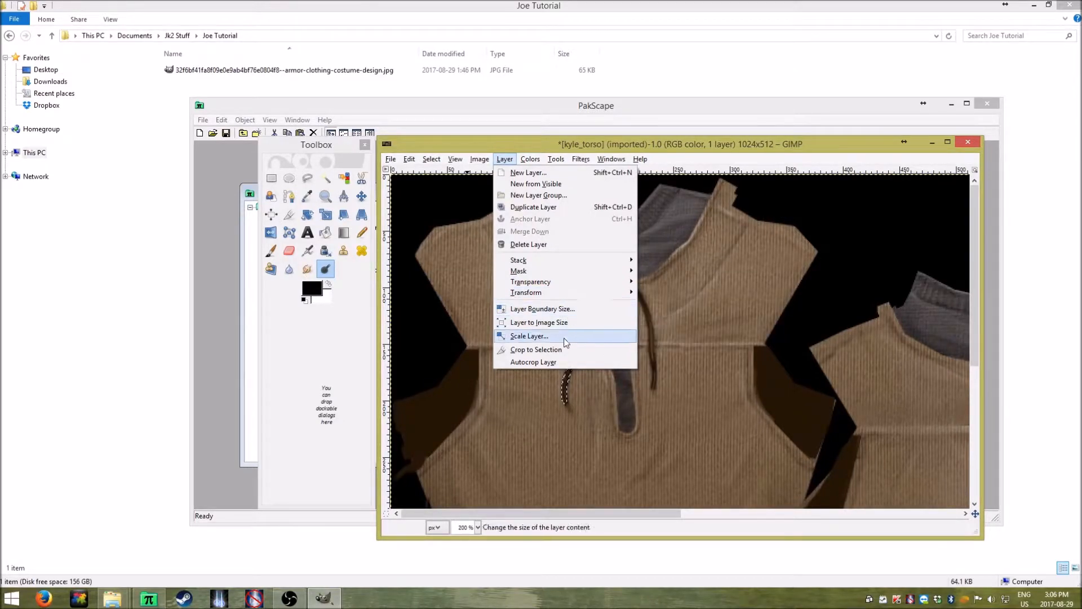
left_click(530, 159)
left_click(530, 160)
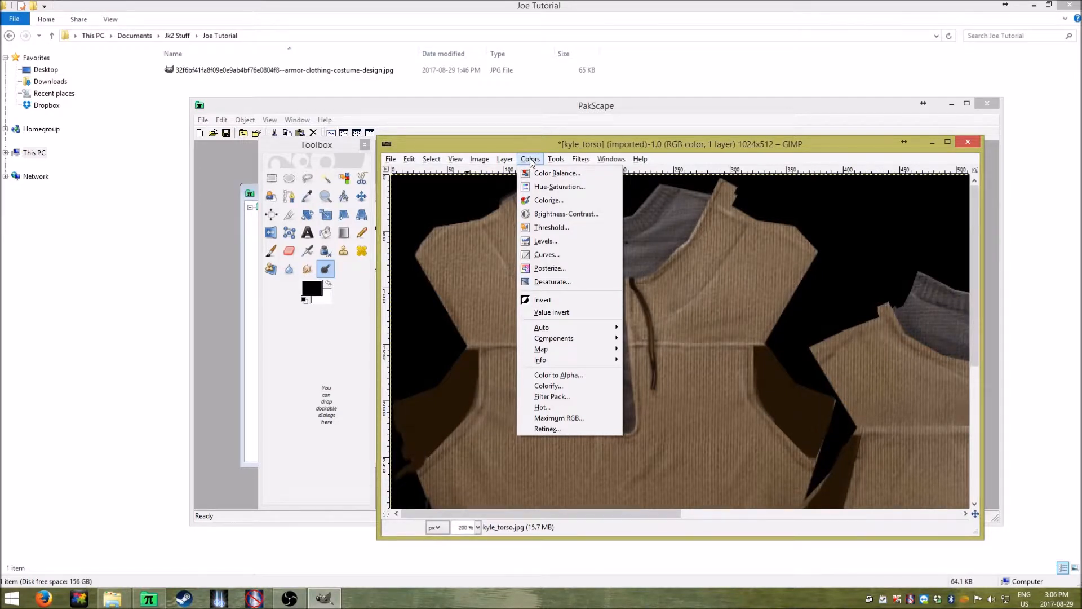
Open Color Balance for the selected drawstring and set its shadows to red -100, green -100 and blue 100
left_click(530, 160)
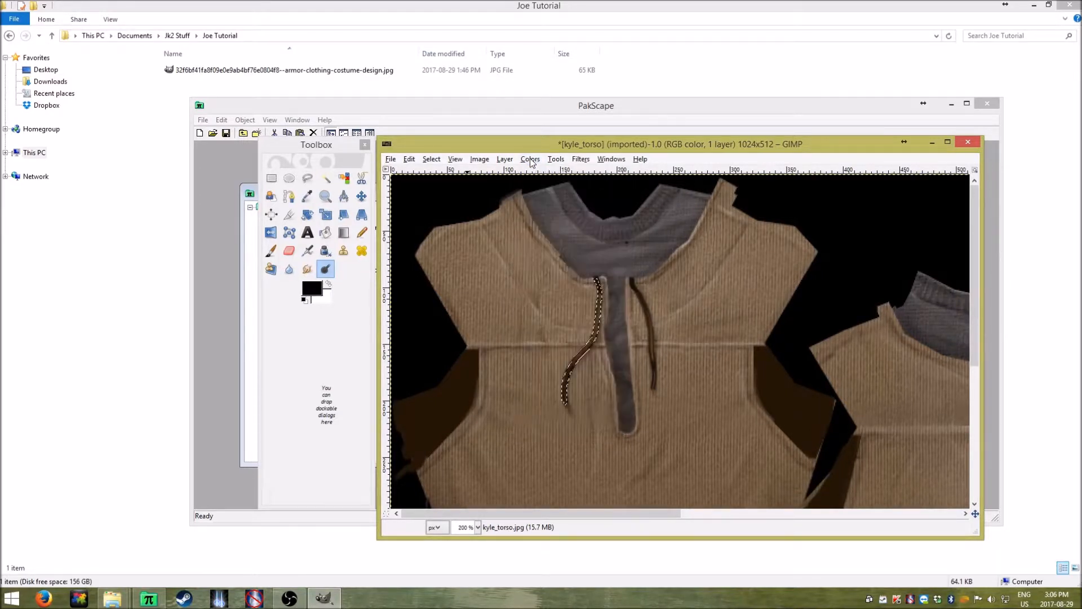
left_click(530, 160)
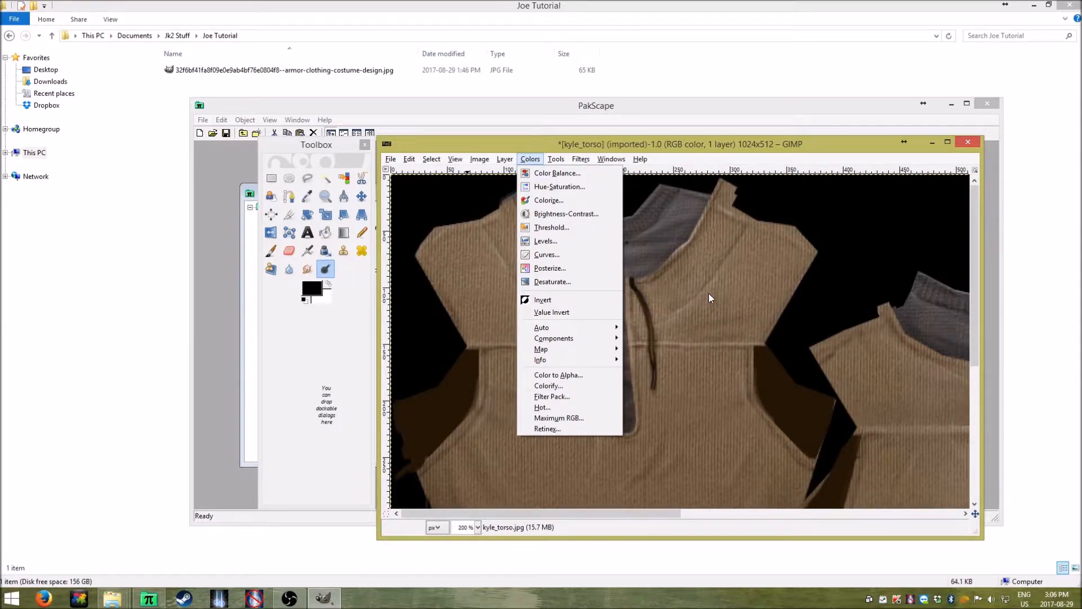
mouse_move(554, 160)
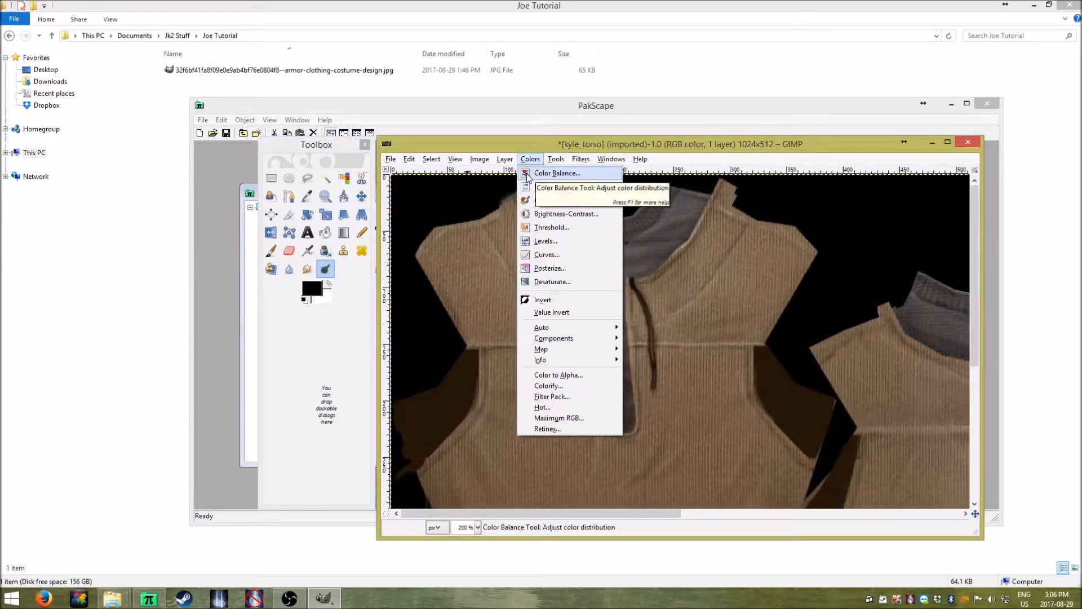
left_click(555, 173)
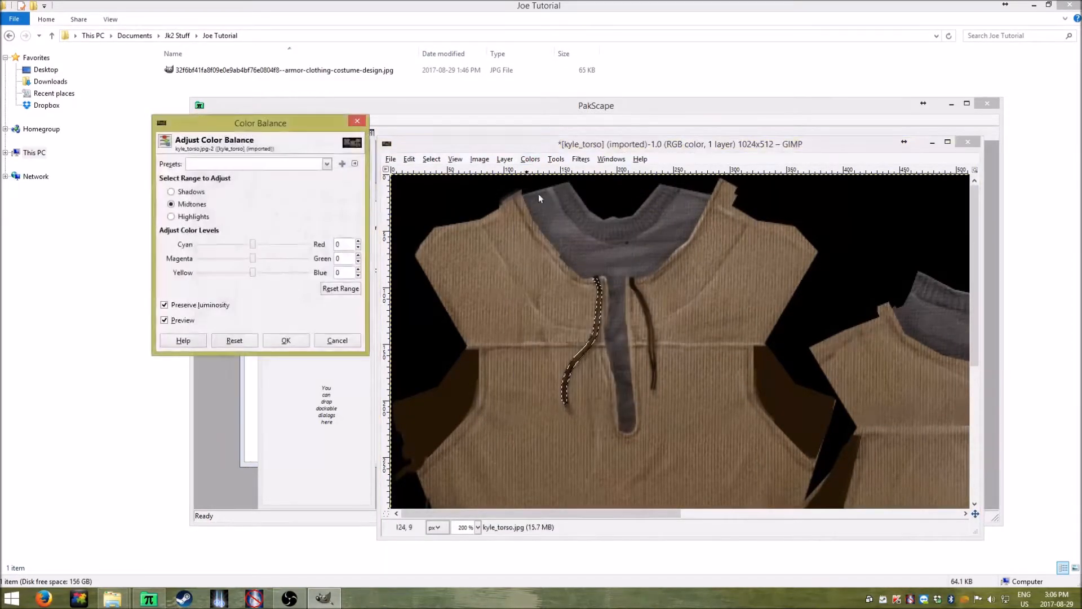
left_click_drag(270, 124, 238, 203)
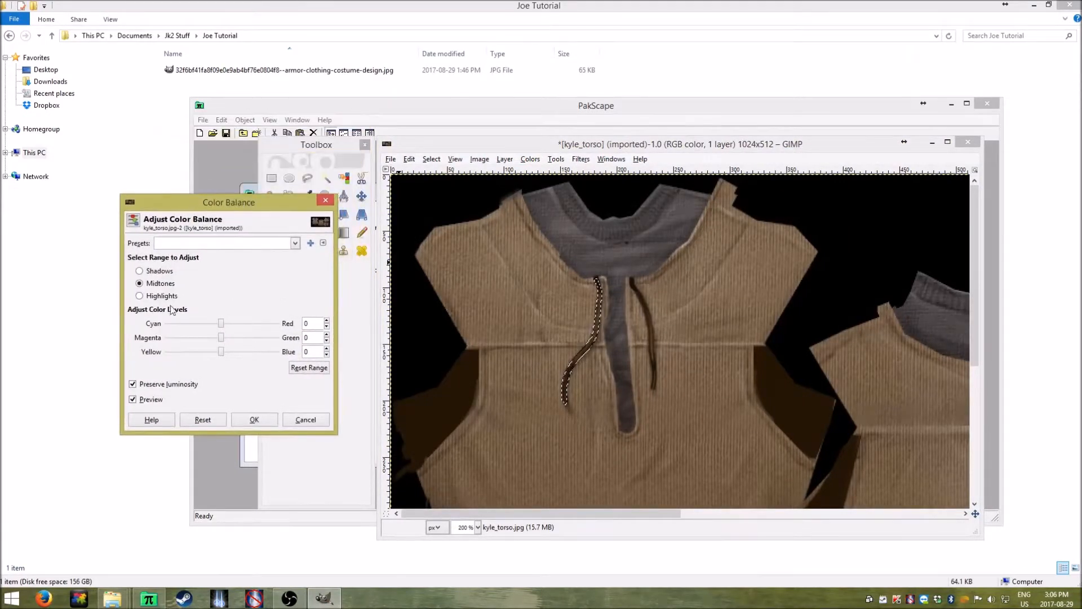
left_click(166, 272)
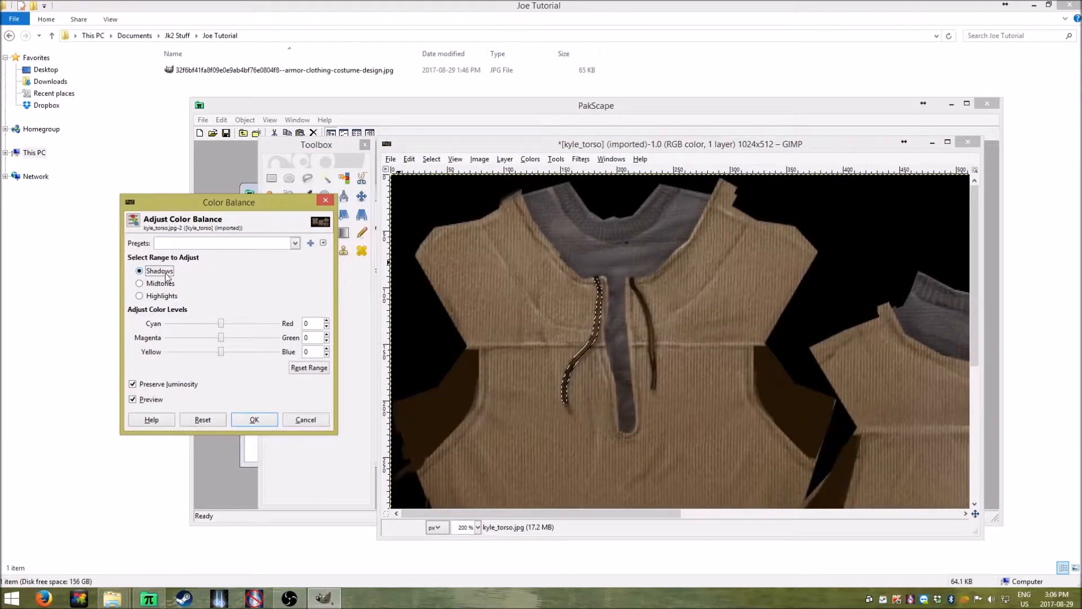
left_click_drag(224, 327, 151, 330)
left_click_drag(216, 340, 59, 347)
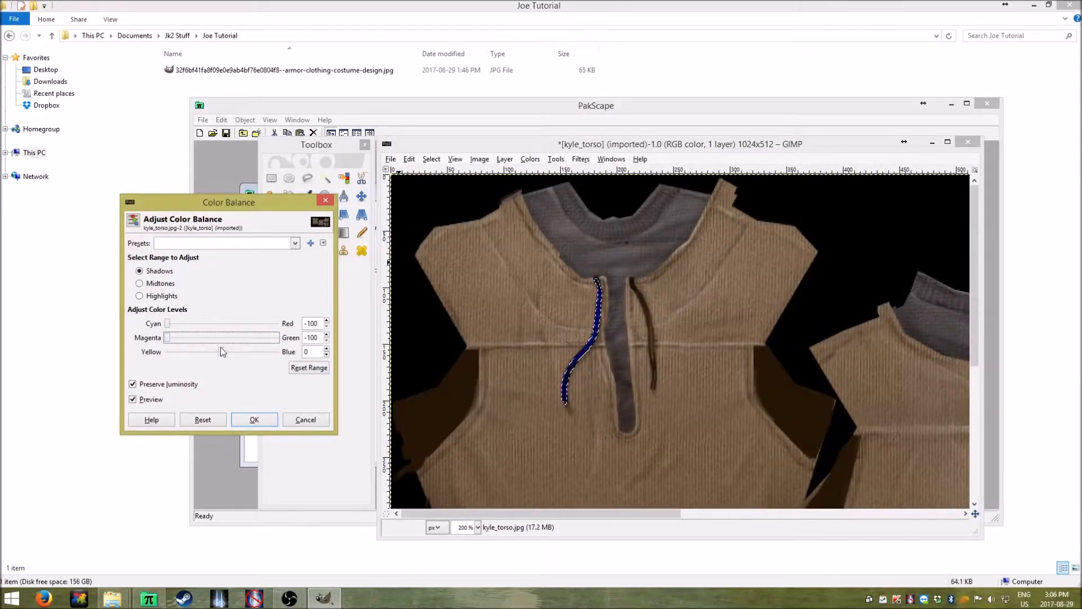
left_click_drag(220, 351, 383, 351)
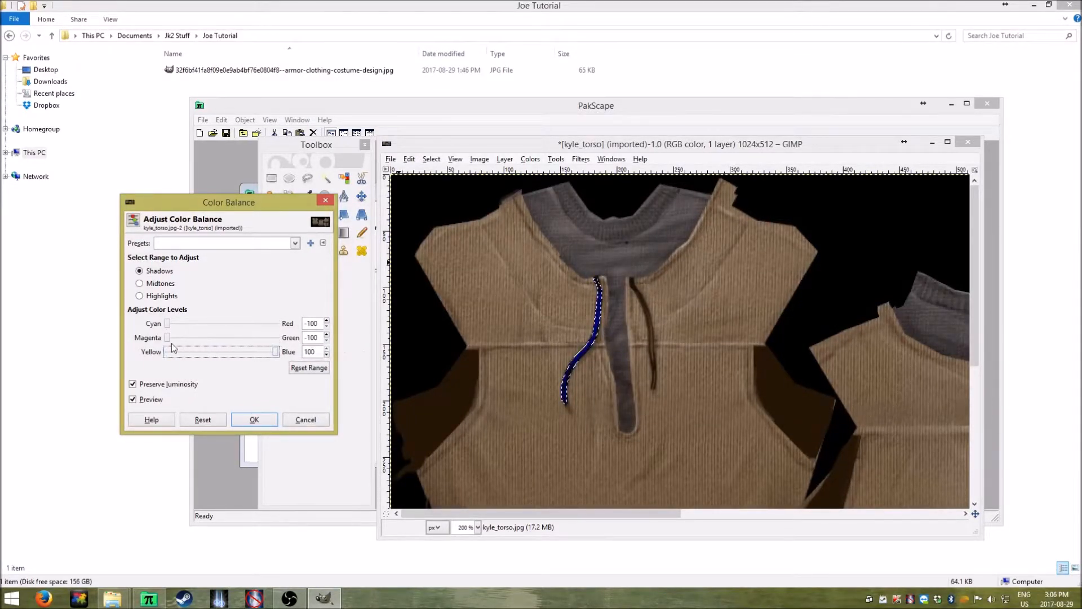
Raise the shadows' red and green levels to 100, and set the midtones' red and green levels to 100
left_click_drag(168, 339, 425, 359)
left_click_drag(167, 323, 280, 323)
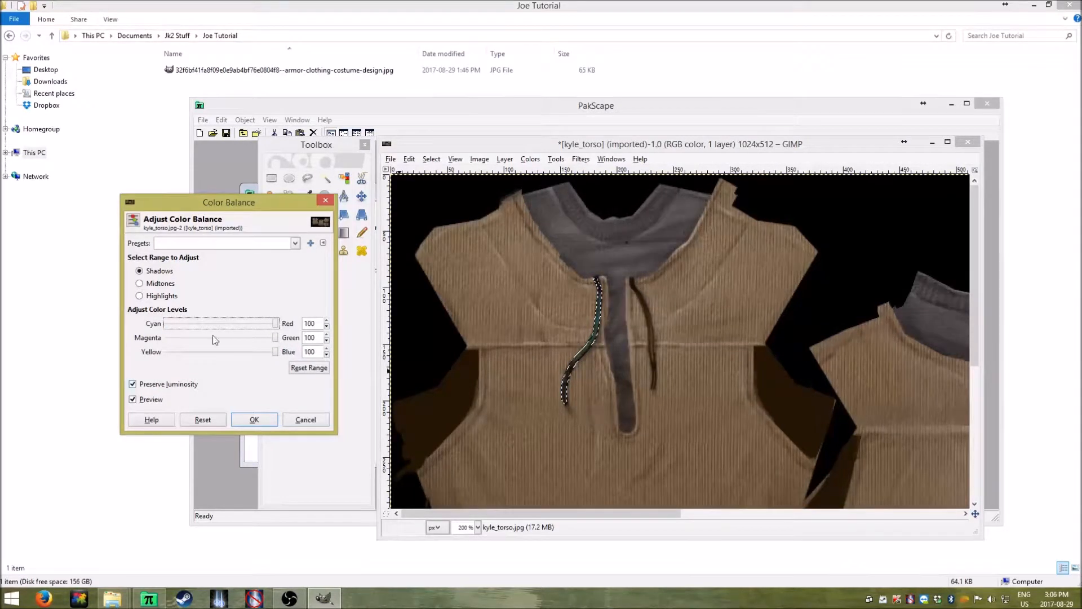
left_click(159, 284)
left_click_drag(214, 327, 354, 318)
left_click_drag(213, 326, 308, 318)
left_click_drag(221, 338, 317, 340)
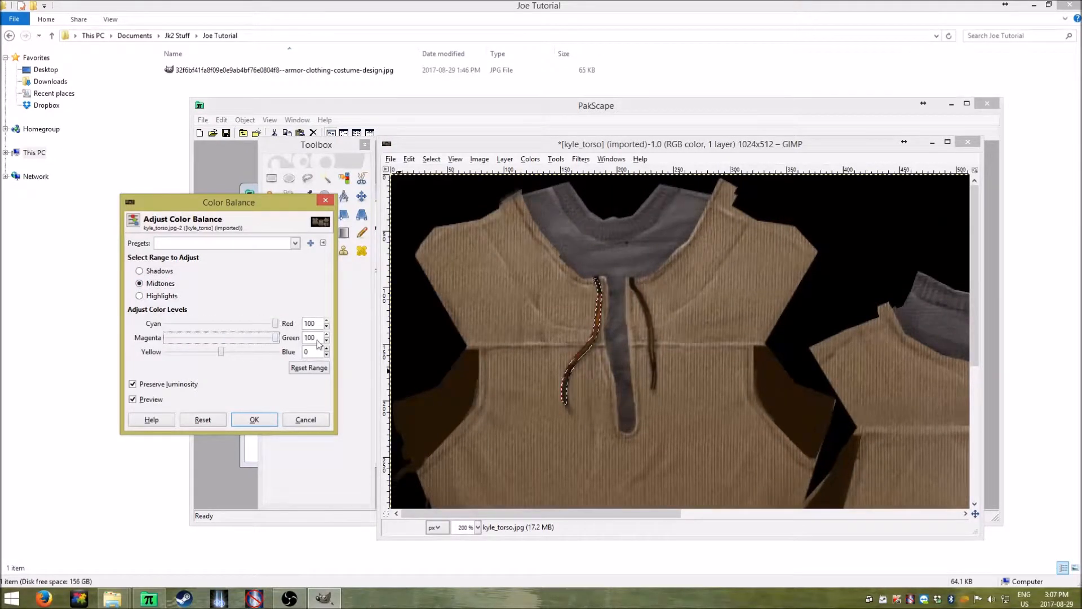
Set the red, green and blue levels of the highlights to 100 each
left_click(158, 295)
left_click_drag(220, 324, 294, 338)
left_click_drag(221, 351, 282, 352)
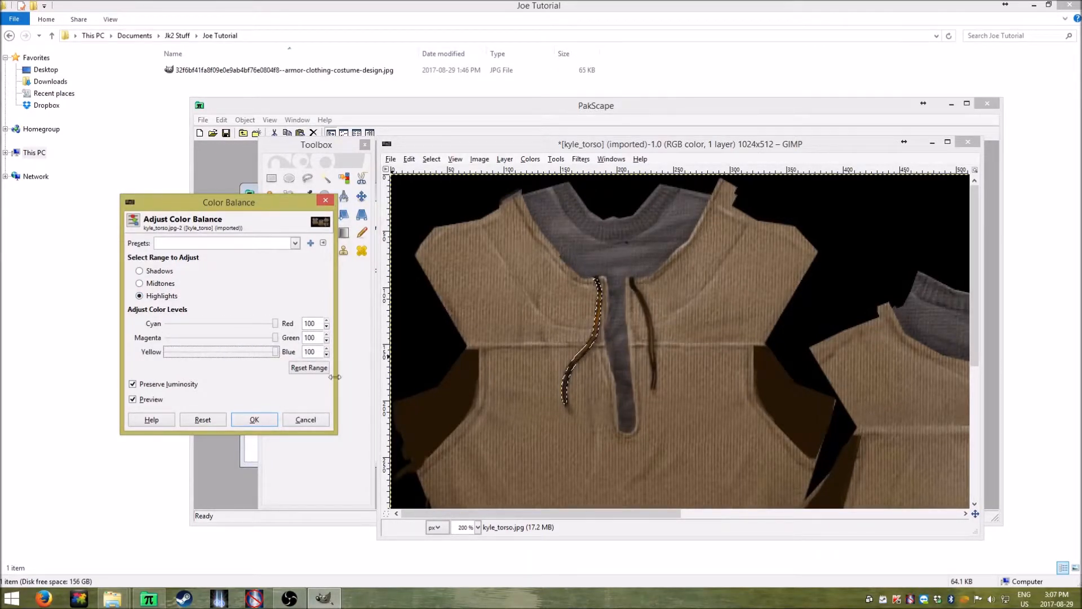
Compare the drawstring with Preserve Luminosity and Preview switched off and on again, and discard the color balance changes
left_click(175, 386)
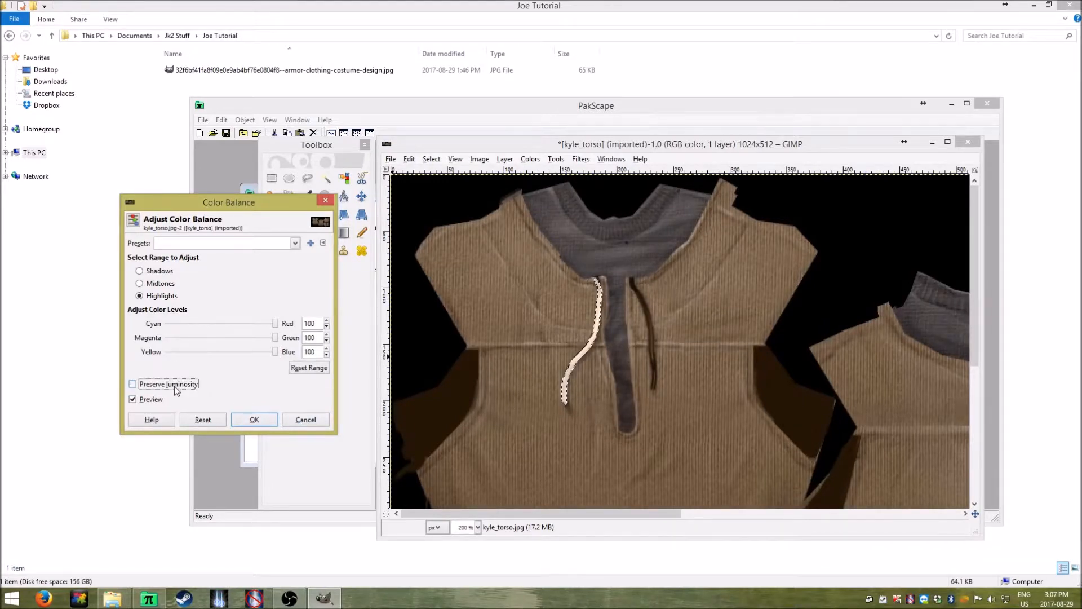
left_click(177, 385)
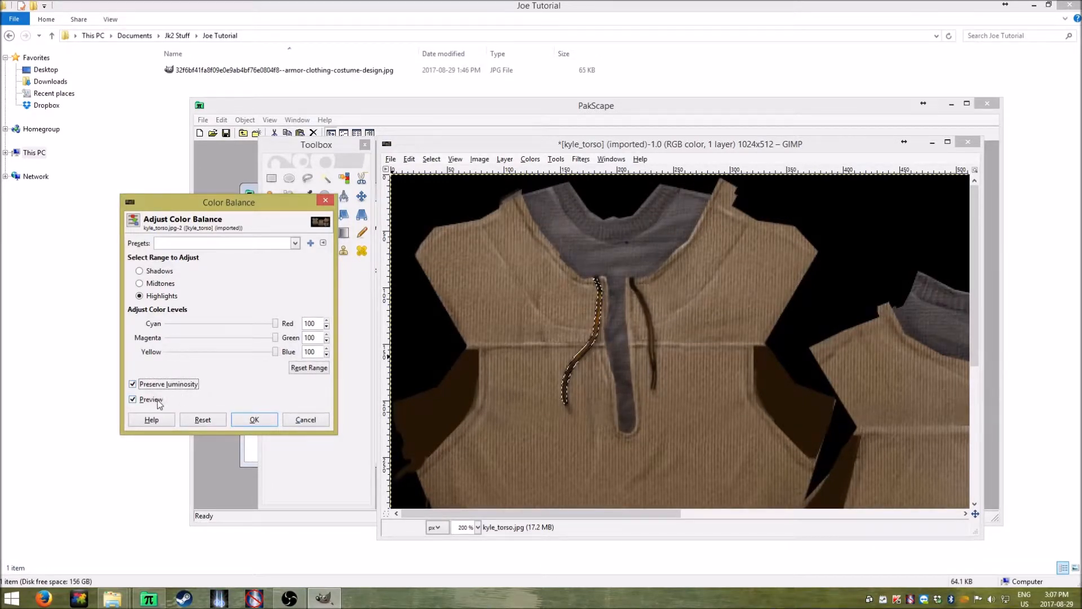
left_click(156, 401)
left_click(156, 401)
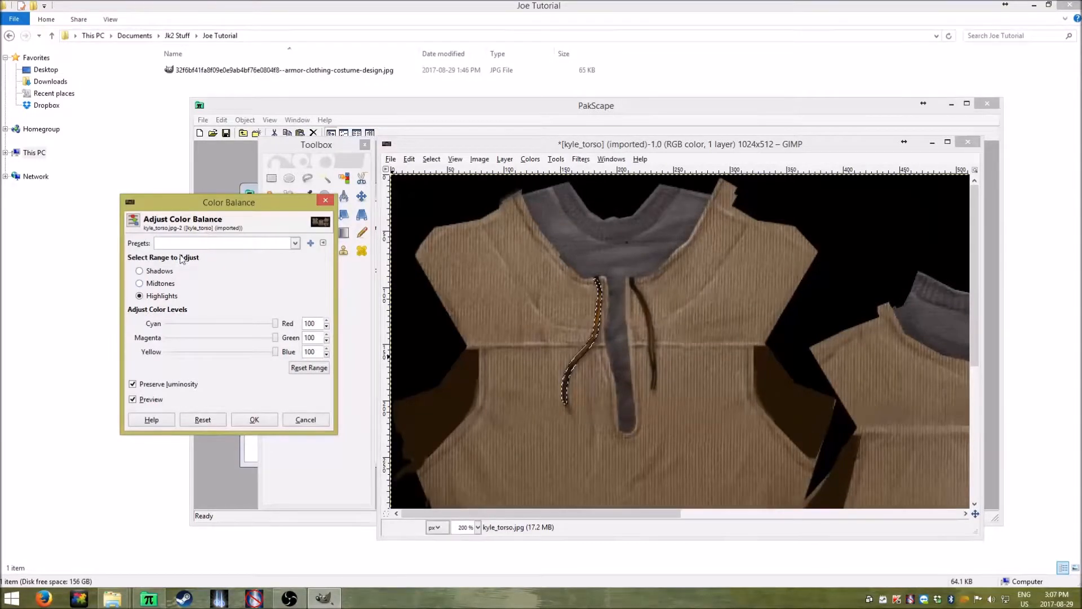
left_click(326, 200)
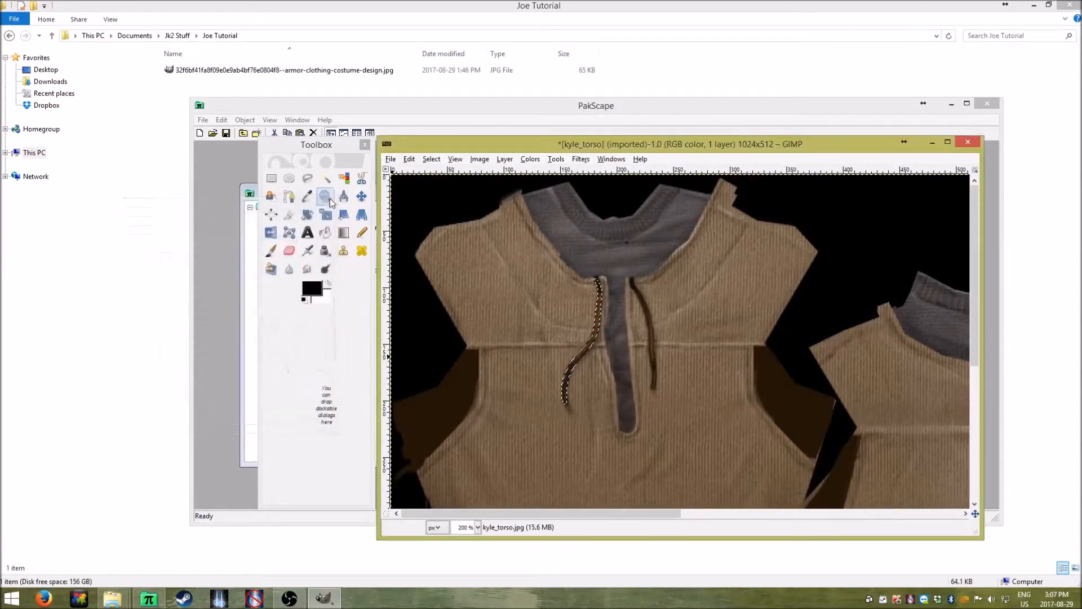
Try Hue-Saturation on the blue range with hue -180, lightness -100 and saturation -100, and cancel the adjustment
left_click(530, 159)
left_click(558, 187)
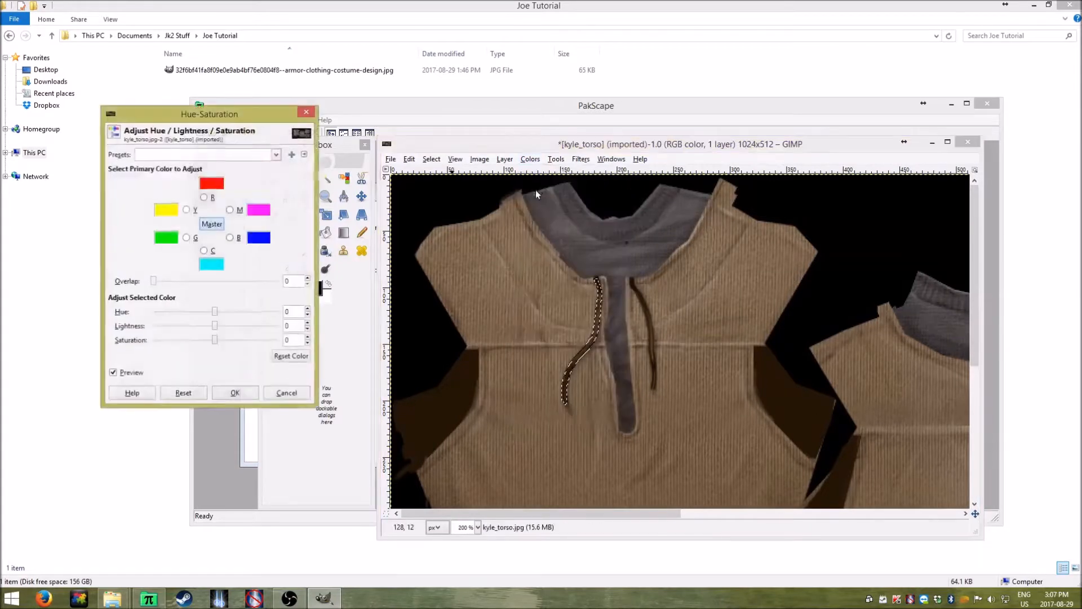
left_click(204, 197)
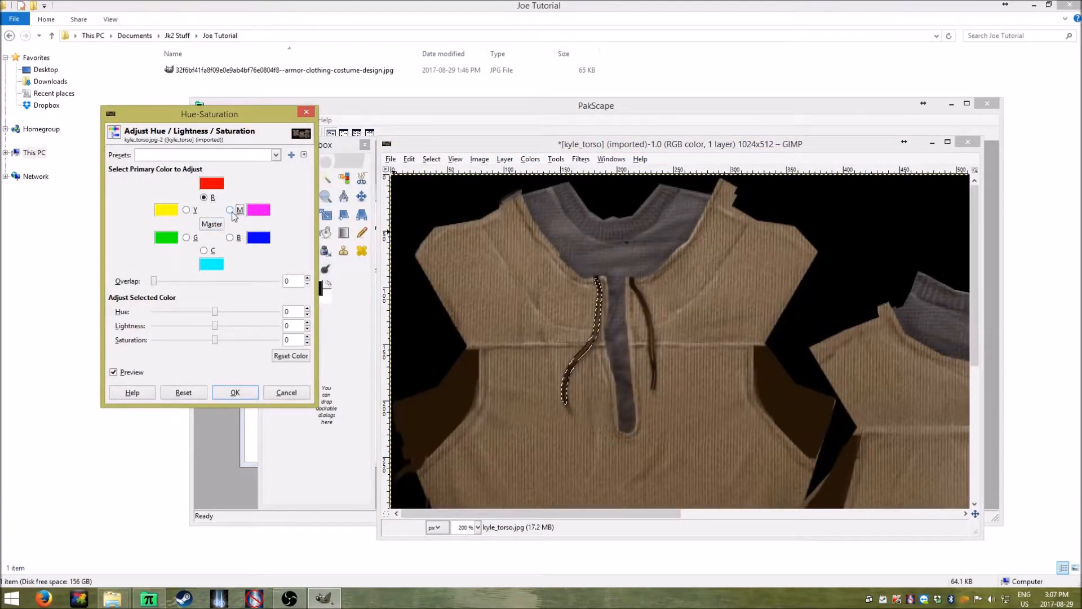
left_click(229, 238)
left_click_drag(214, 315, 133, 316)
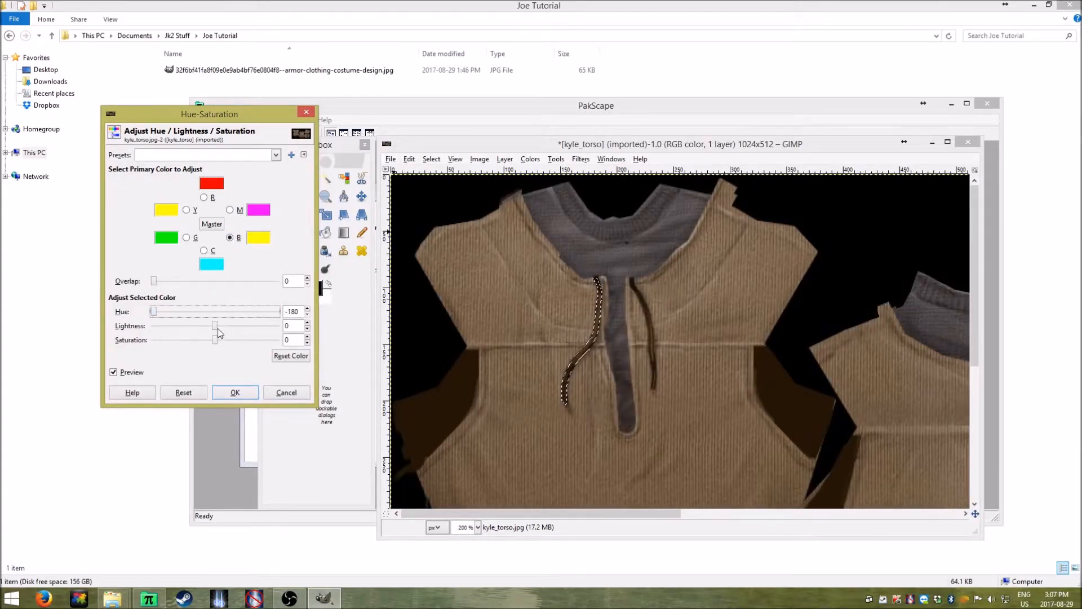
left_click_drag(218, 329, 113, 328)
left_click_drag(215, 341, 152, 340)
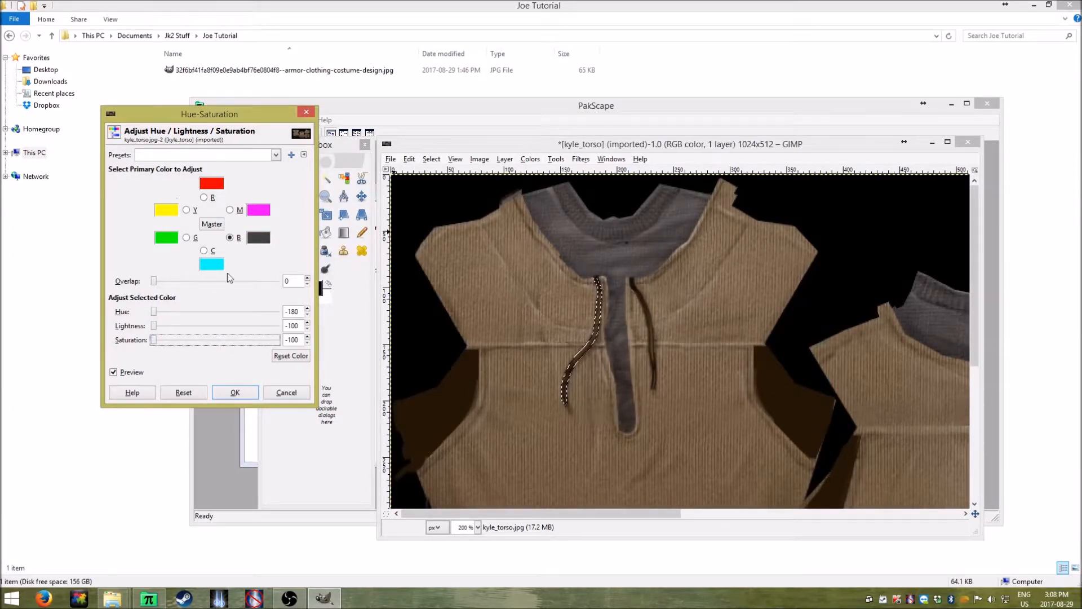
left_click(277, 394)
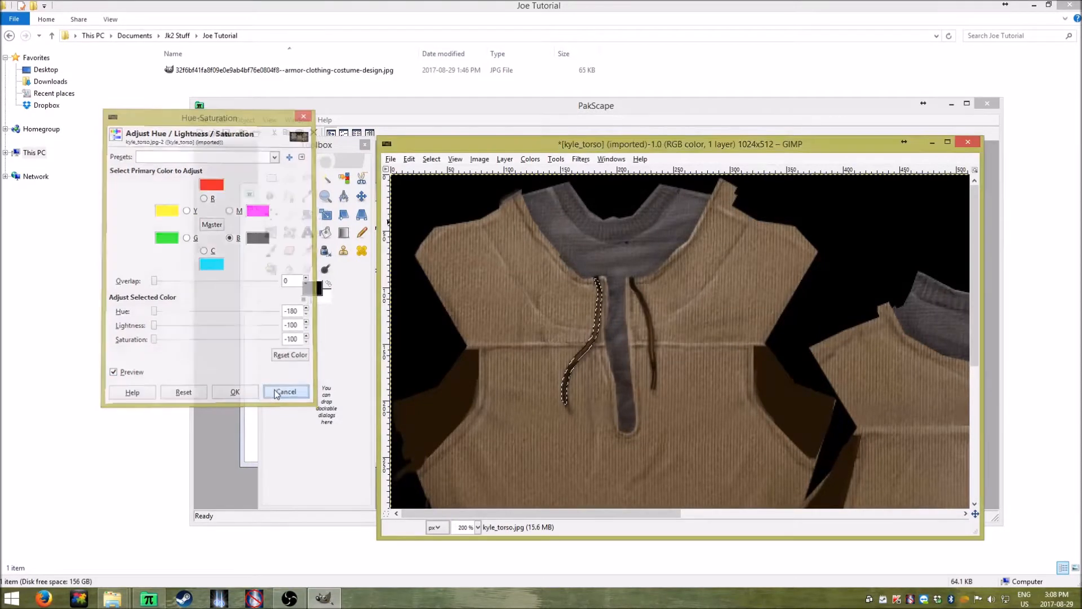
Open Colorize for the selected drawstring, compare it with Preview off and on, and set the hue to 0
left_click(533, 159)
left_click(539, 200)
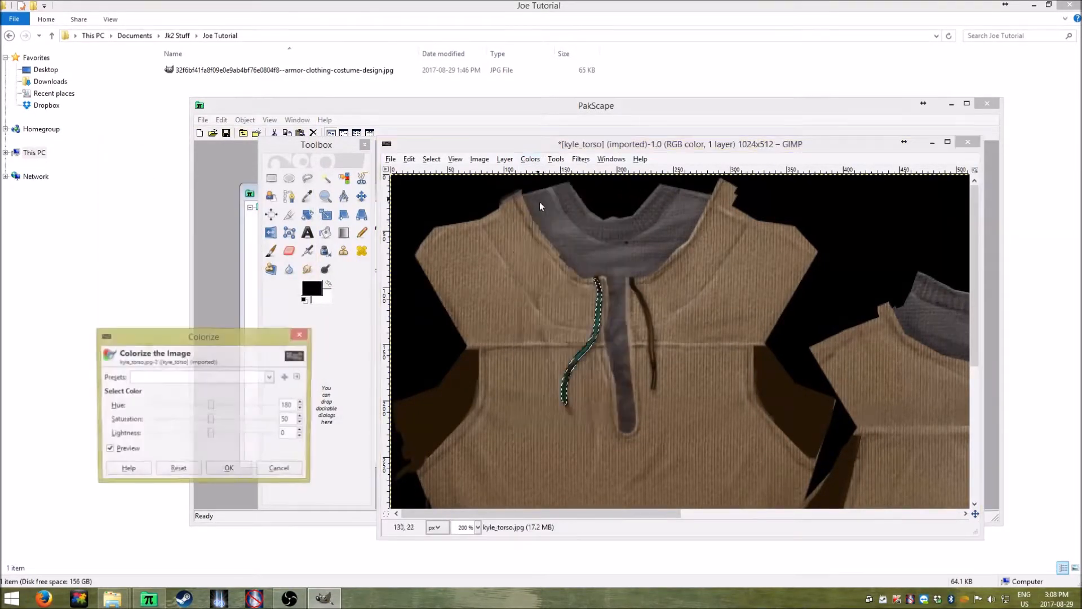
left_click_drag(231, 337, 361, 277)
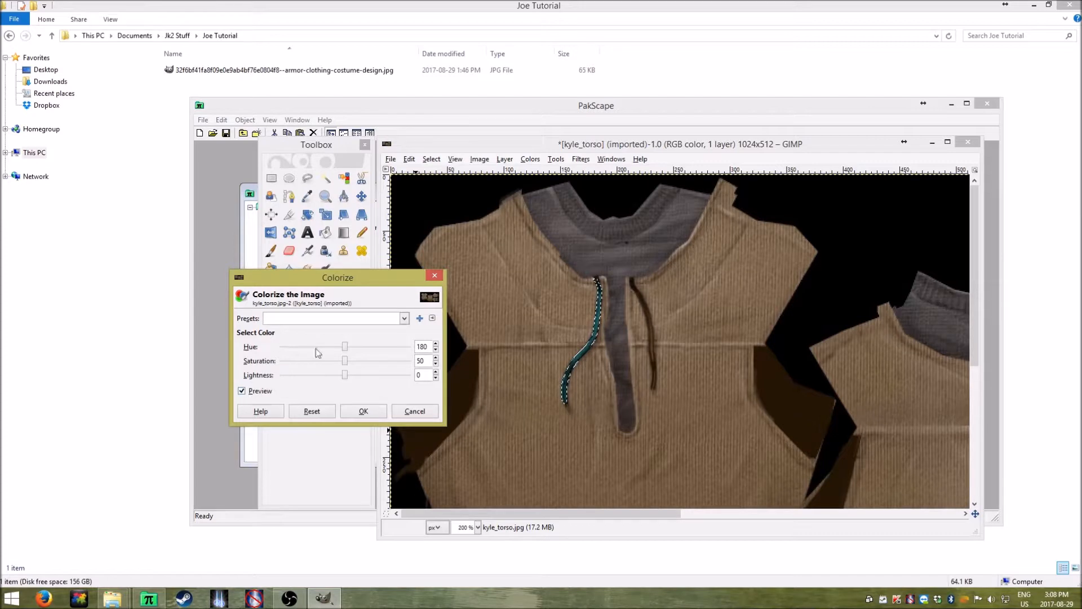
left_click(242, 391)
left_click(242, 391)
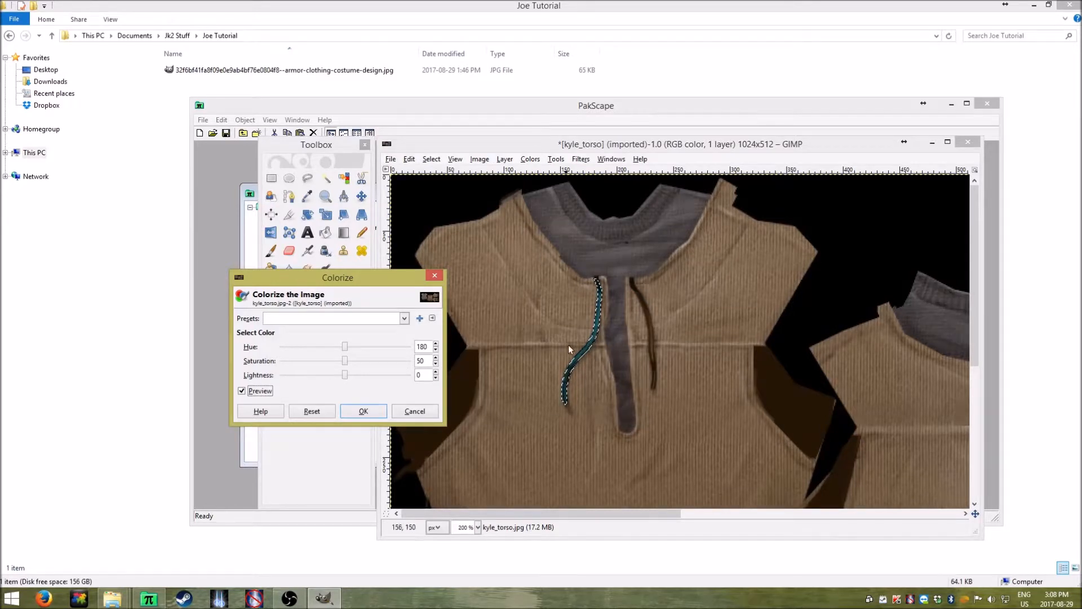
left_click_drag(314, 283, 240, 306)
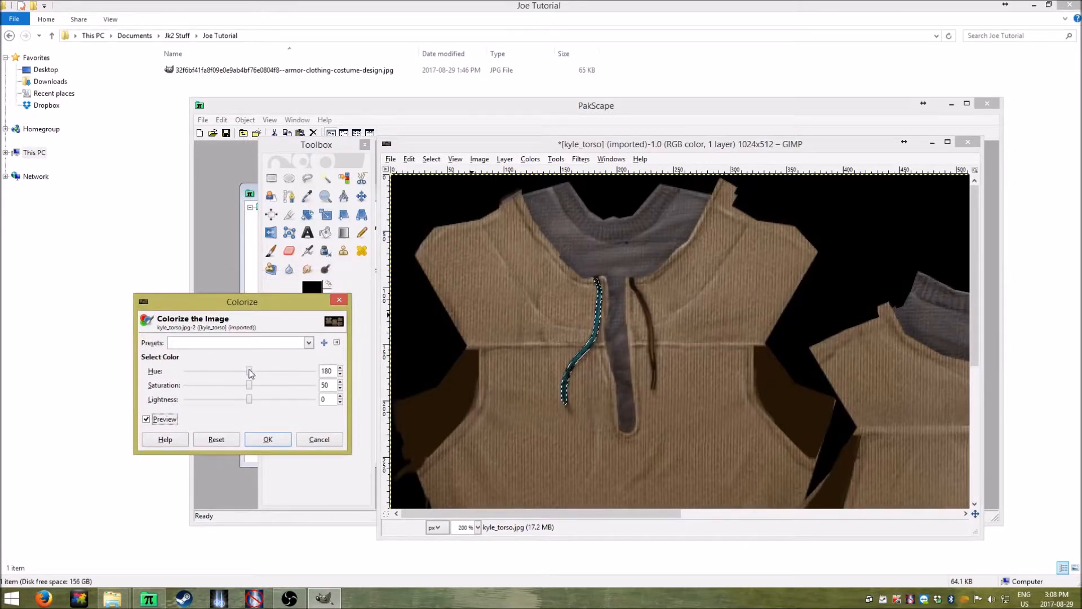
left_click_drag(250, 375, 185, 378)
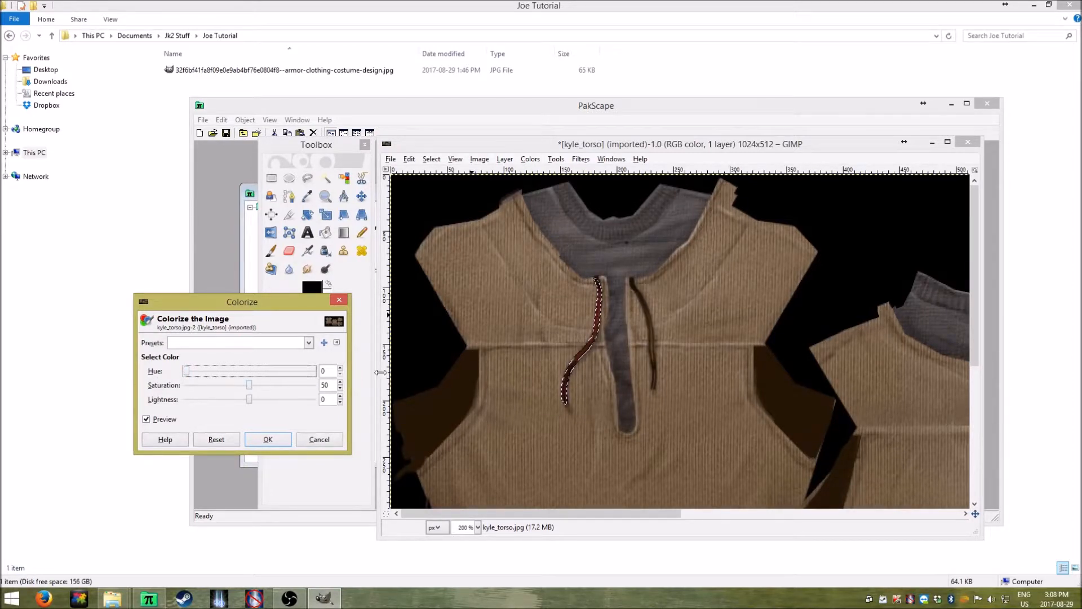
Set the Colorize saturation of the drawstring to 86
left_click(478, 527)
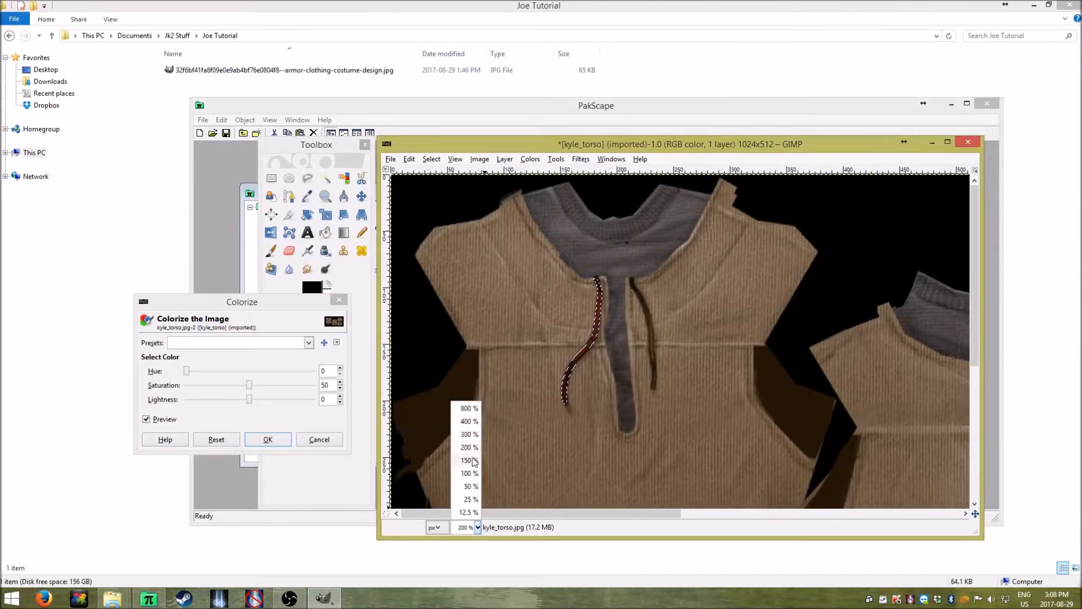
left_click(471, 434)
scroll(542, 365, "down", 6)
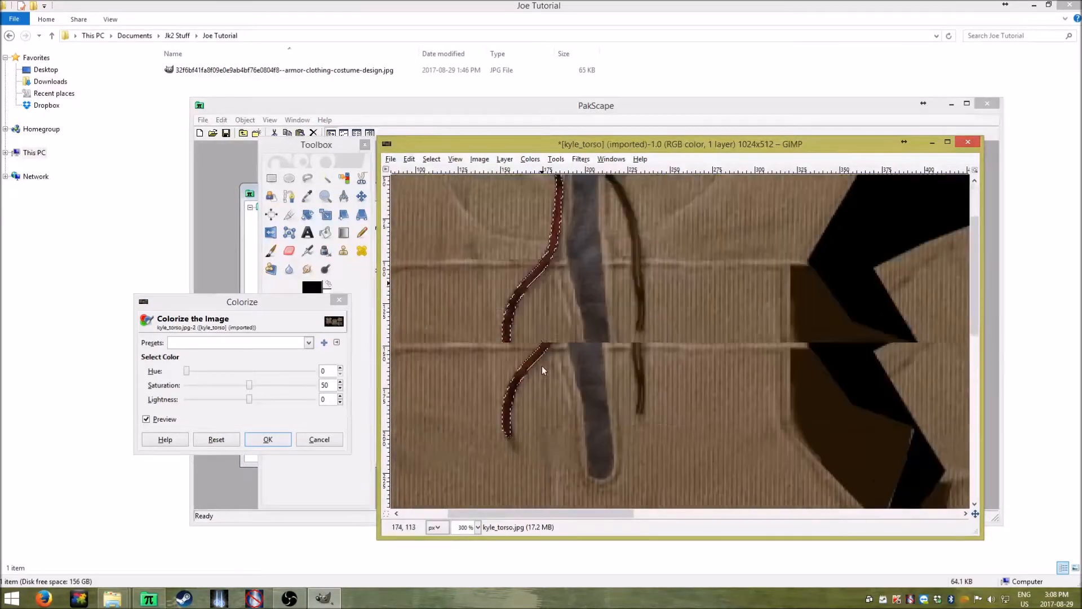
scroll(542, 365, "up", 4)
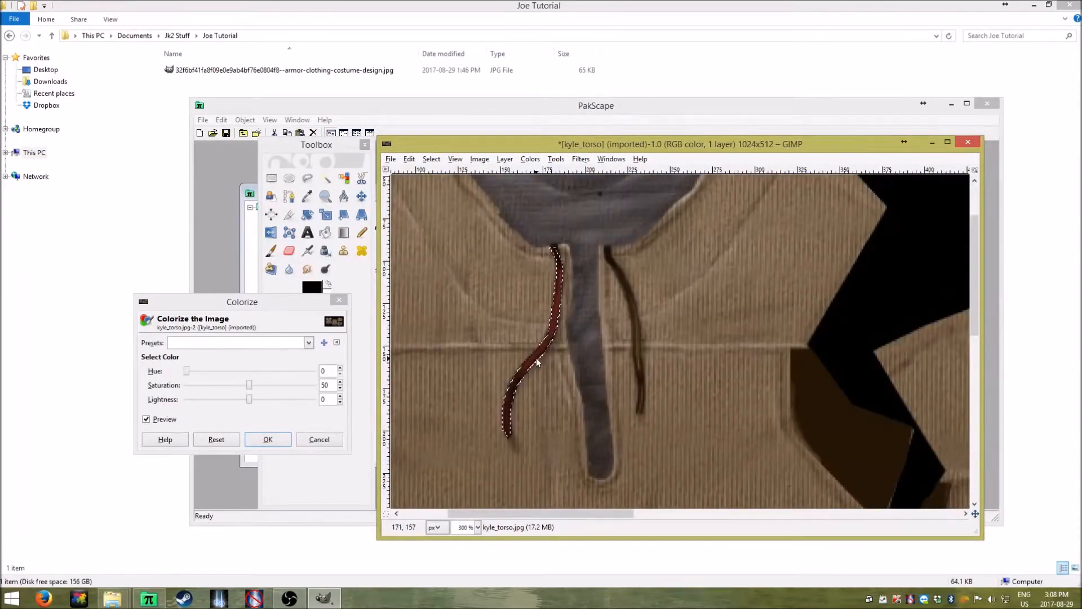
left_click(215, 311)
left_click_drag(215, 311, 216, 311)
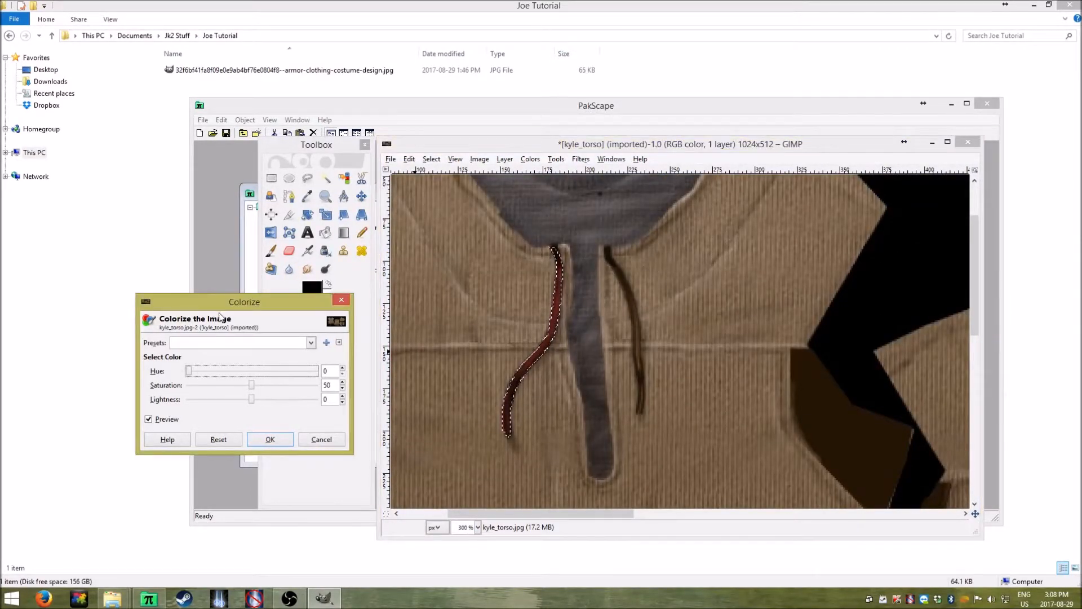
left_click_drag(251, 389, 293, 380)
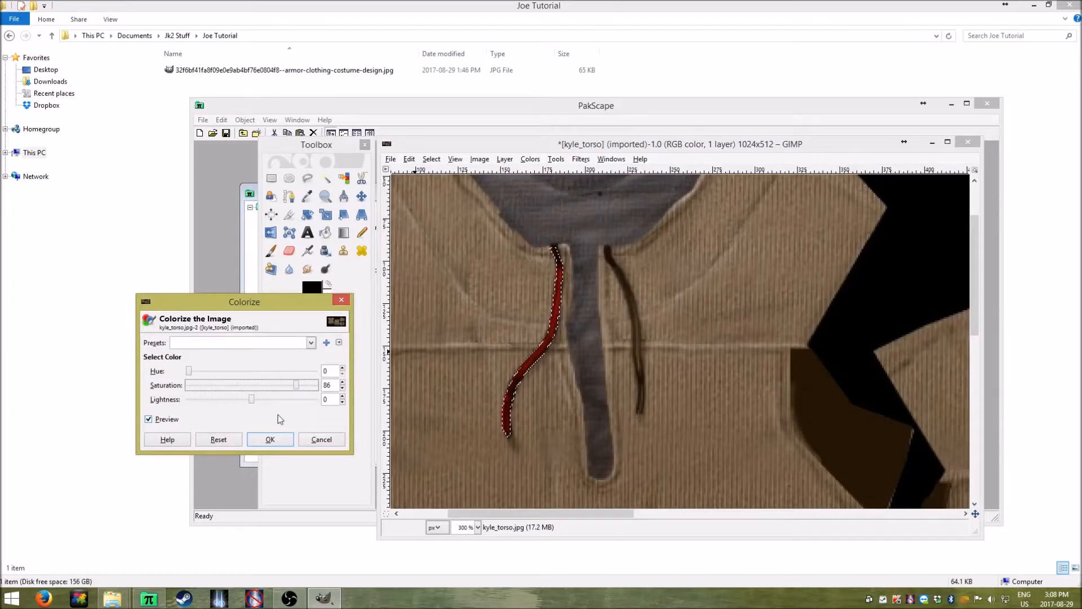
Try darker and lighter Colorize values on the drawstring, including lightness -23 and 61, and leave the lightness at 100
left_click(255, 402)
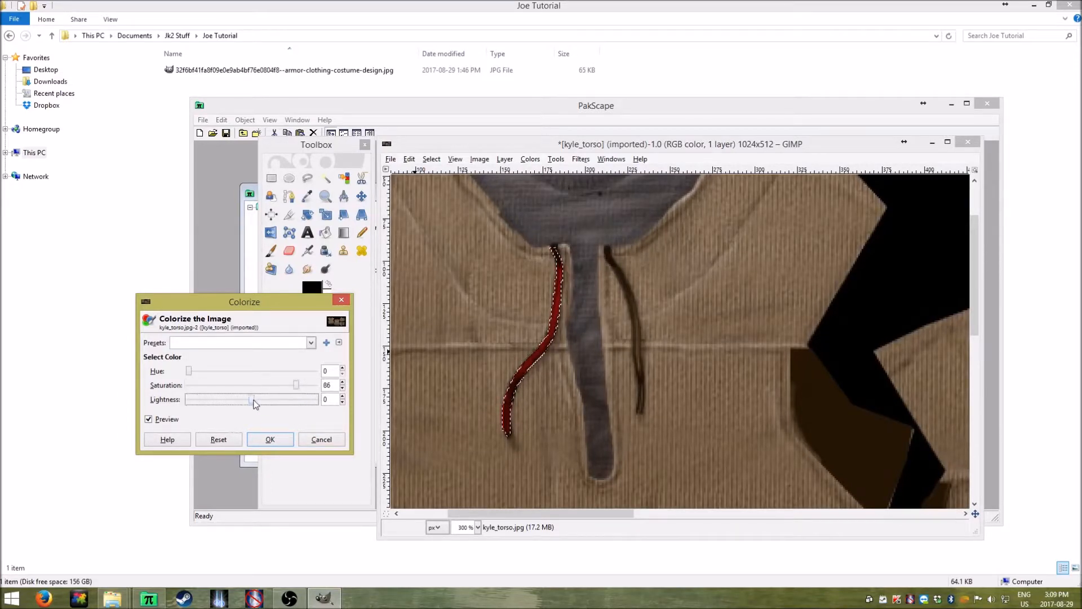
left_click_drag(249, 407, 224, 401)
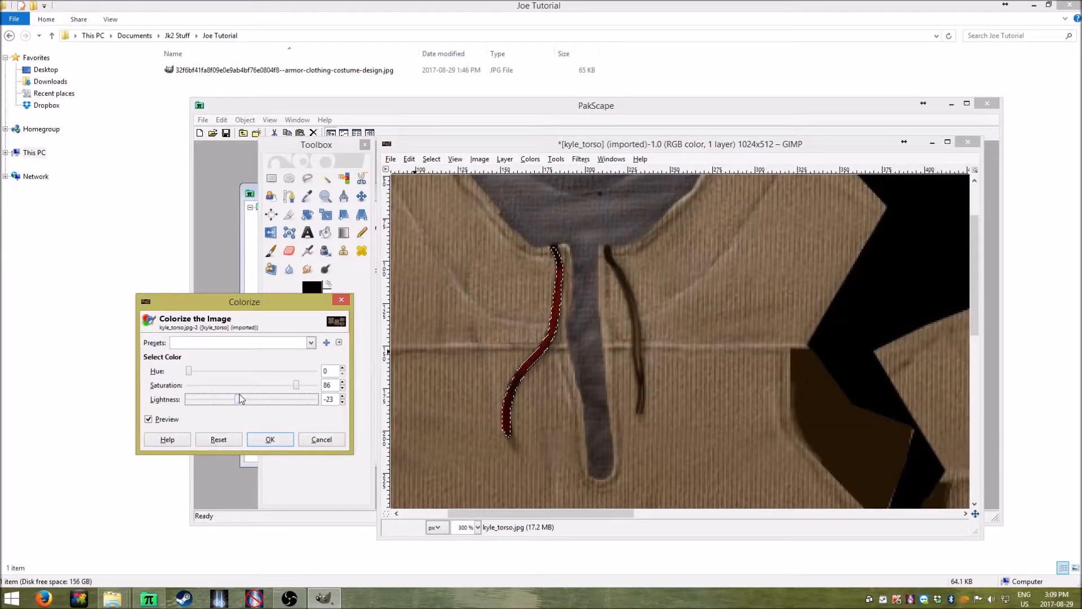
left_click_drag(277, 394, 267, 398)
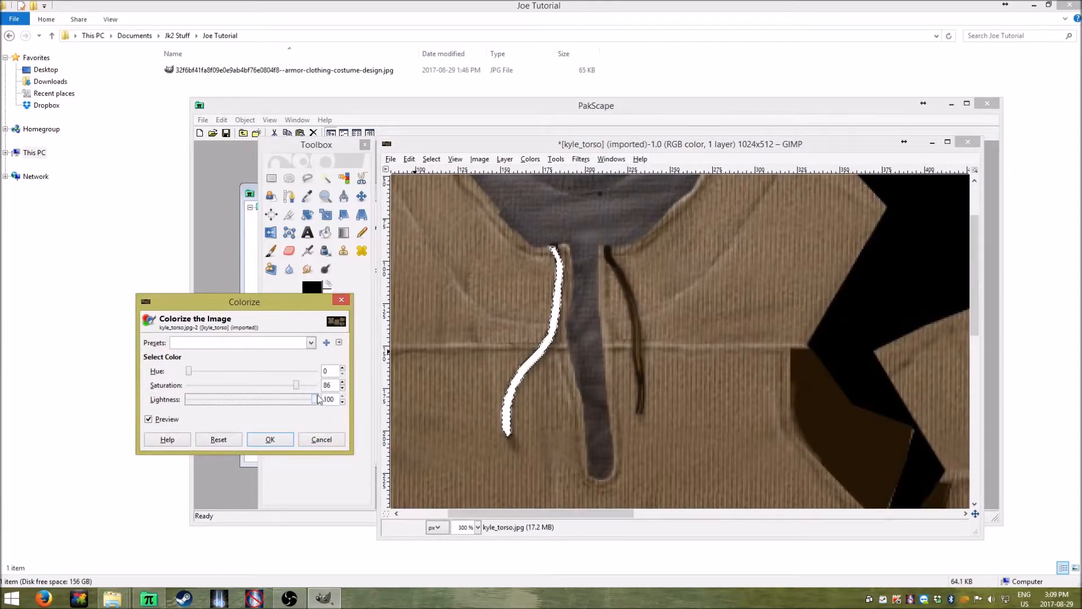
left_click_drag(318, 399, 296, 401)
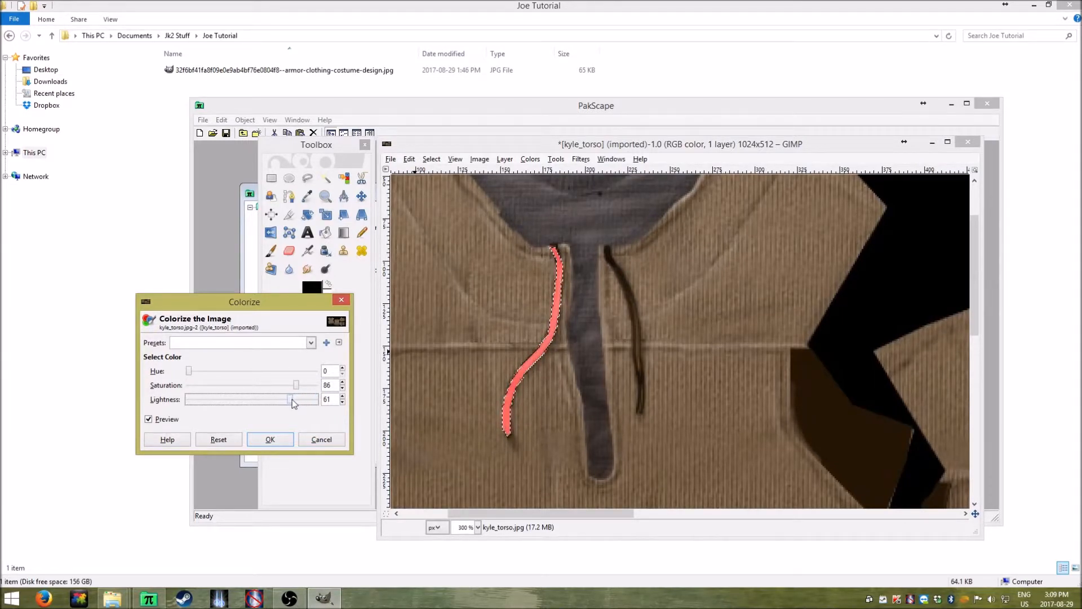
left_click_drag(291, 399, 341, 397)
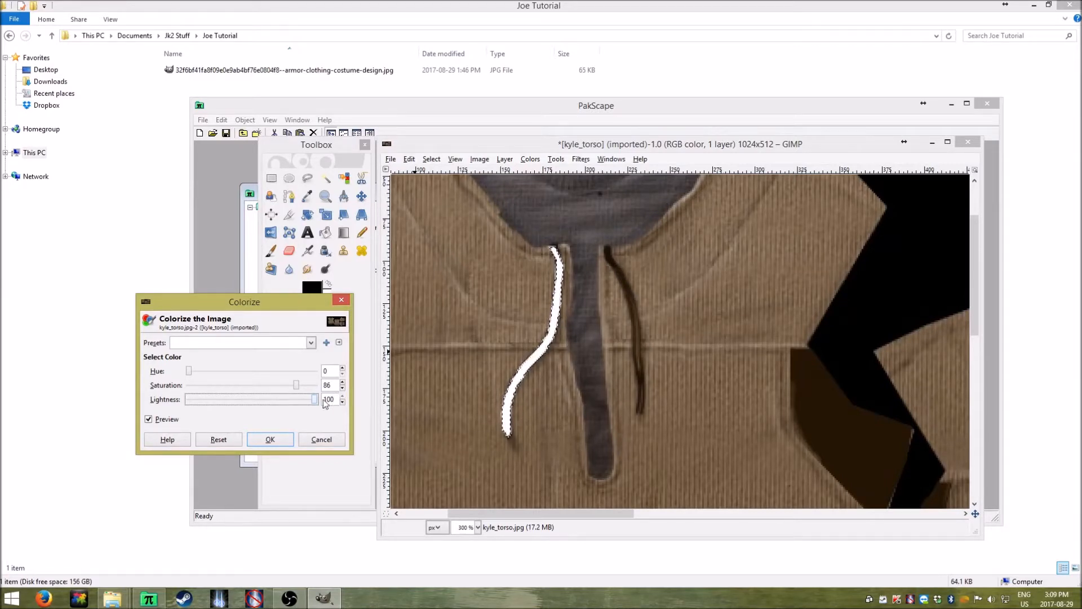
Set the Colorize lightness of the drawstring to 22 and cancel the adjustment
left_click_drag(318, 401, 265, 410)
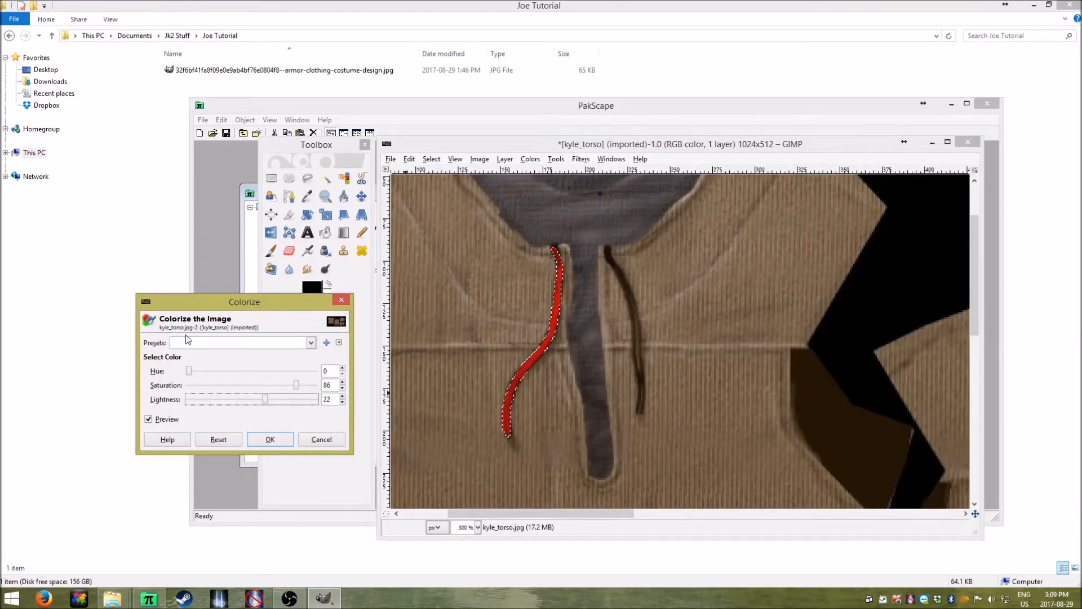
left_click(326, 440)
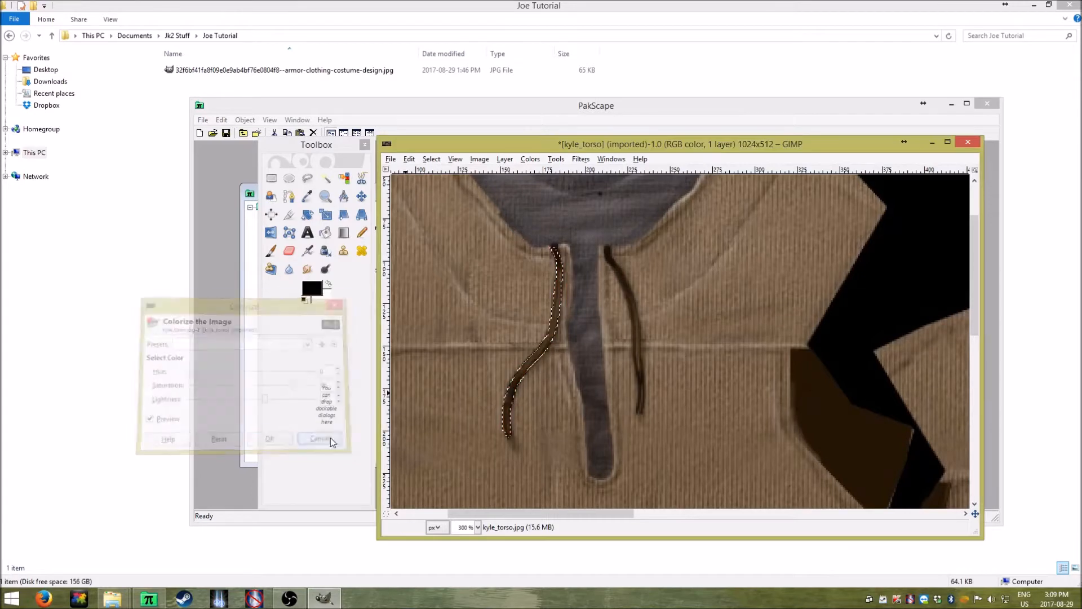
Try Colorize again on the selected drawstring with hue 0, saturation 94 and lightness 7
left_click(535, 160)
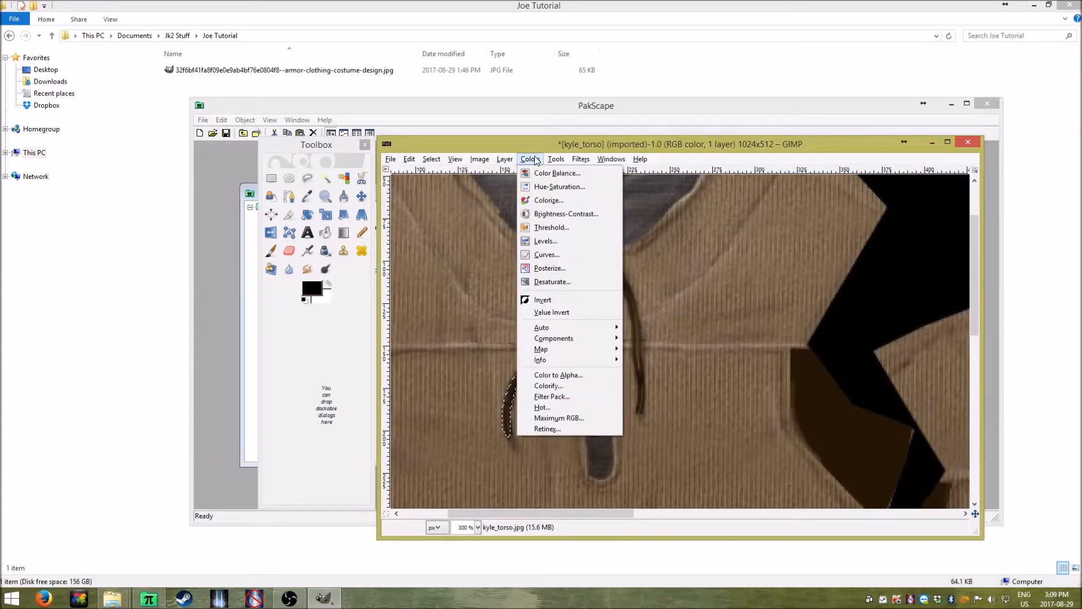
left_click(547, 200)
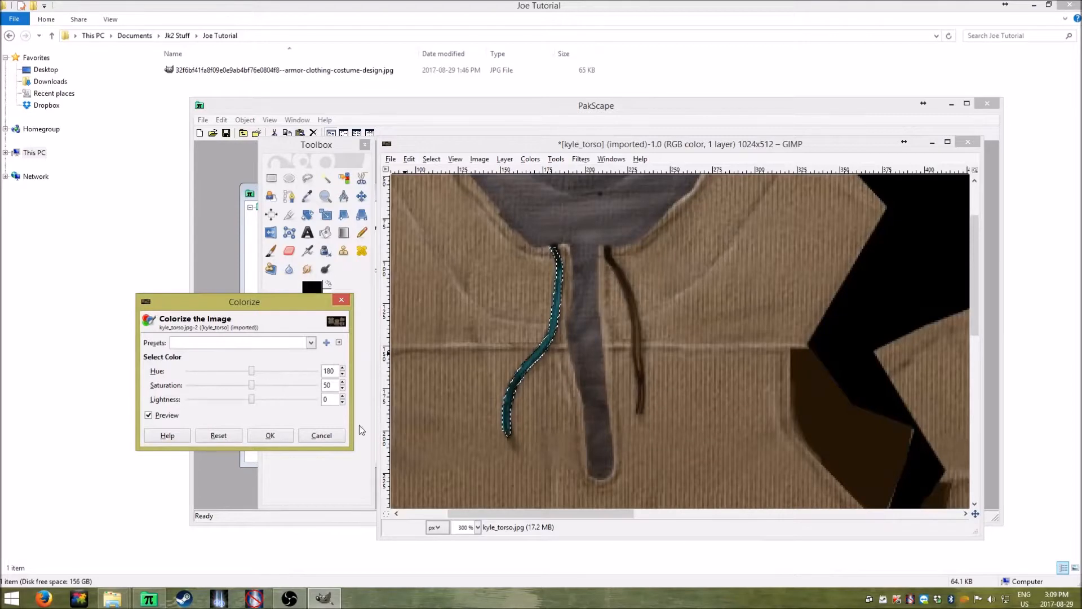
left_click_drag(249, 376, 315, 391)
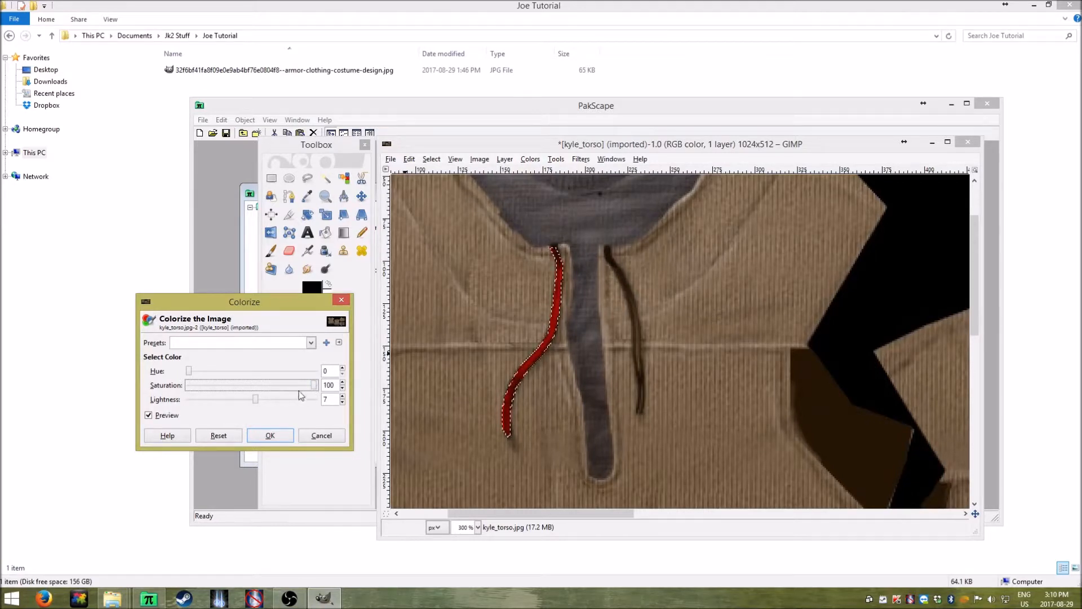
left_click_drag(309, 387, 307, 388)
Try the Colorize presets Blue, Blue blue, Gray, Gray/Silver and Green in turn on the drawstring
left_click(307, 343)
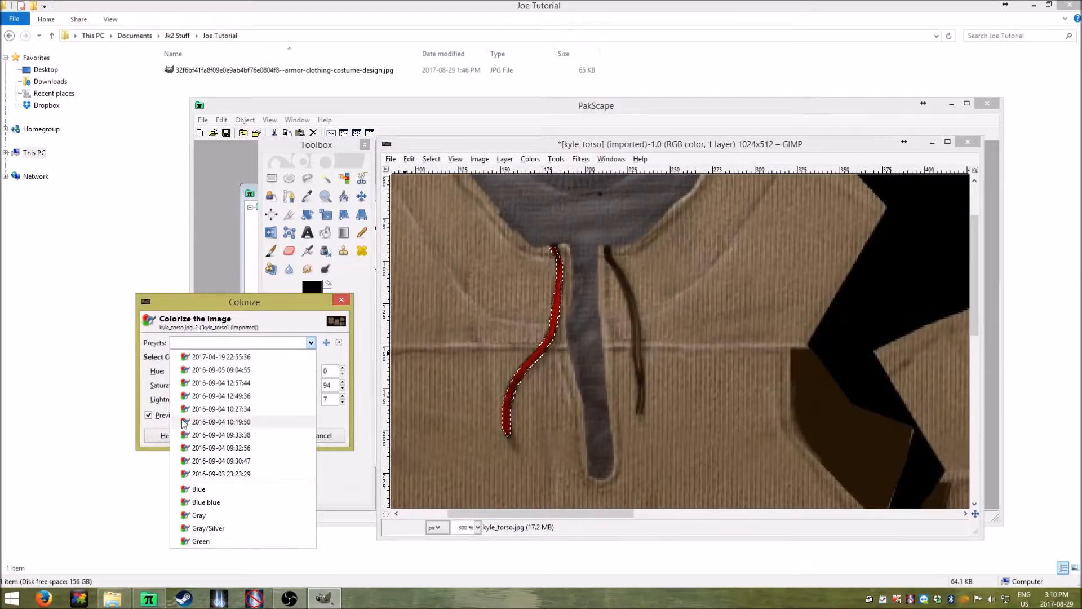
left_click(198, 489)
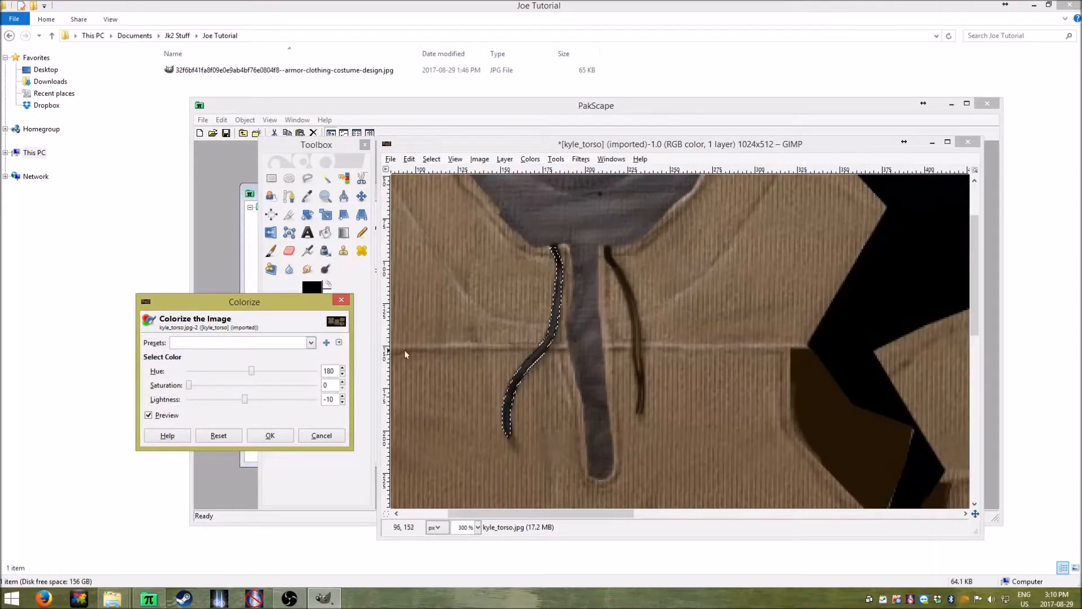
left_click(287, 346)
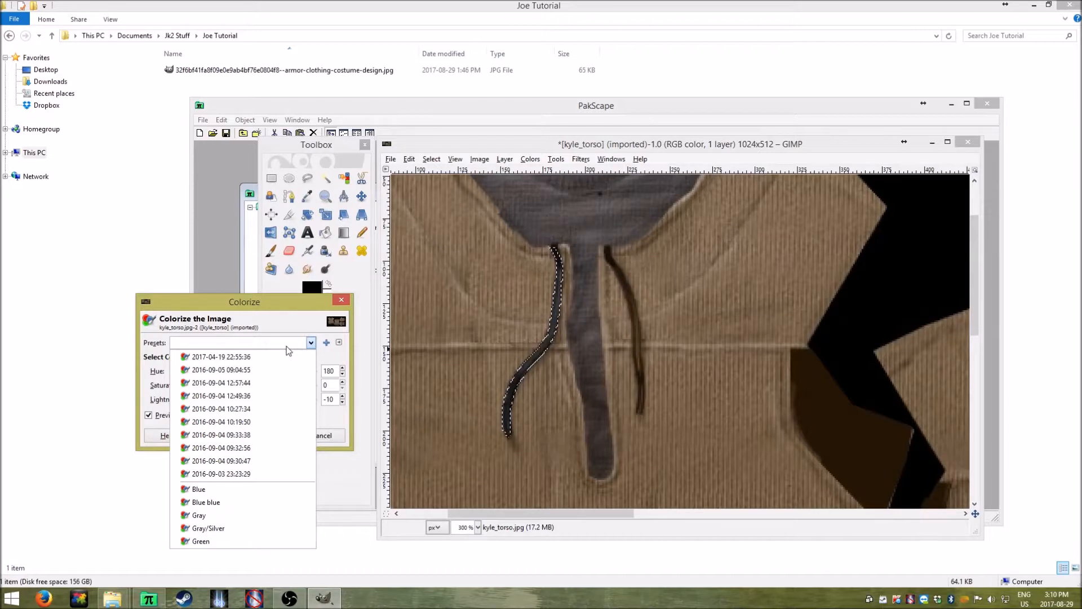
left_click(228, 499)
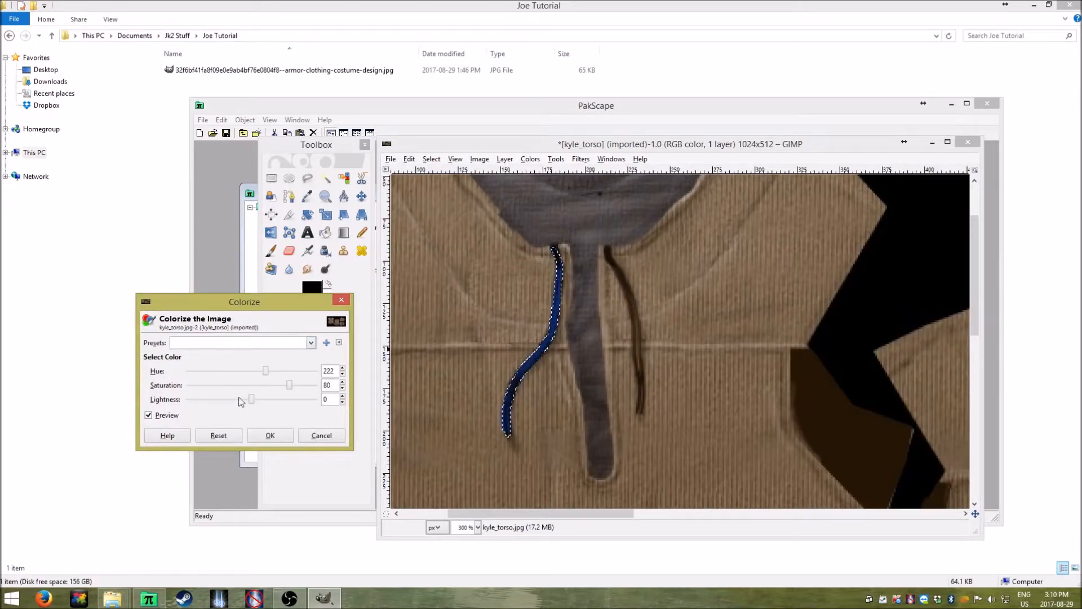
left_click(267, 346)
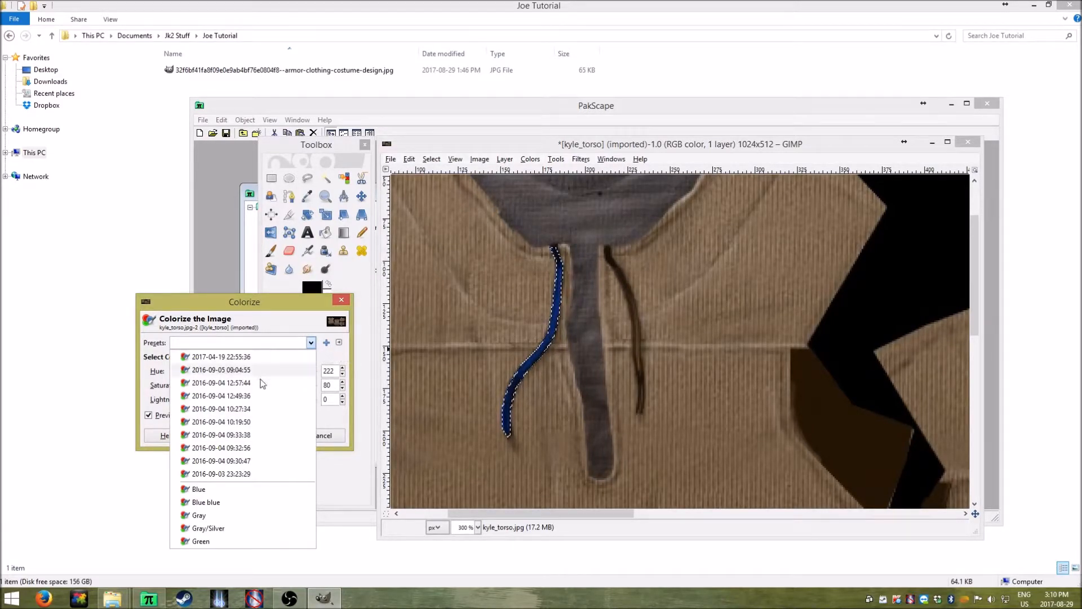
left_click(219, 515)
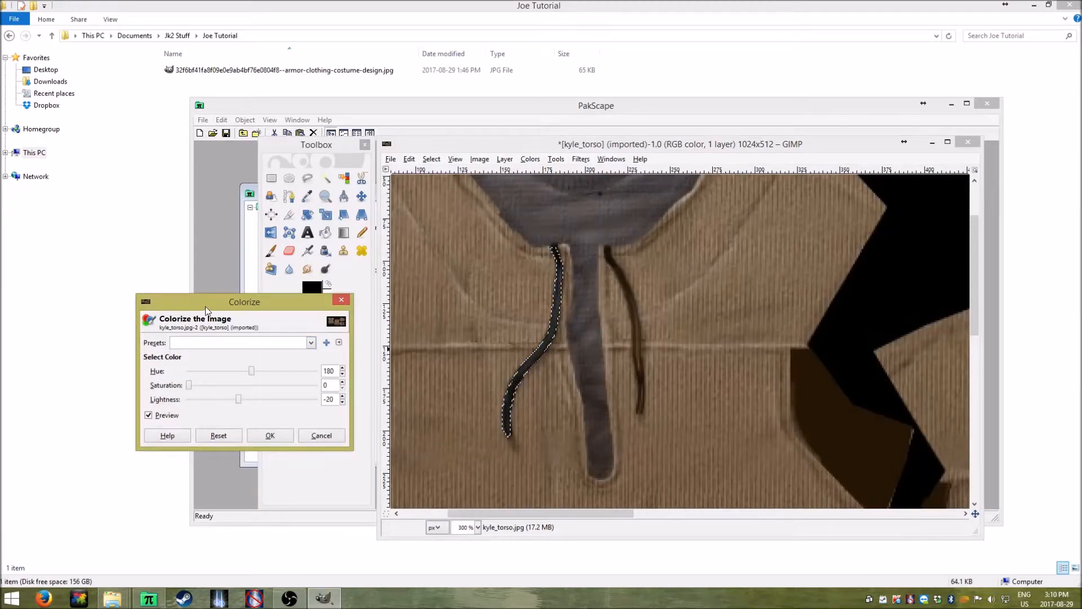
left_click(237, 343)
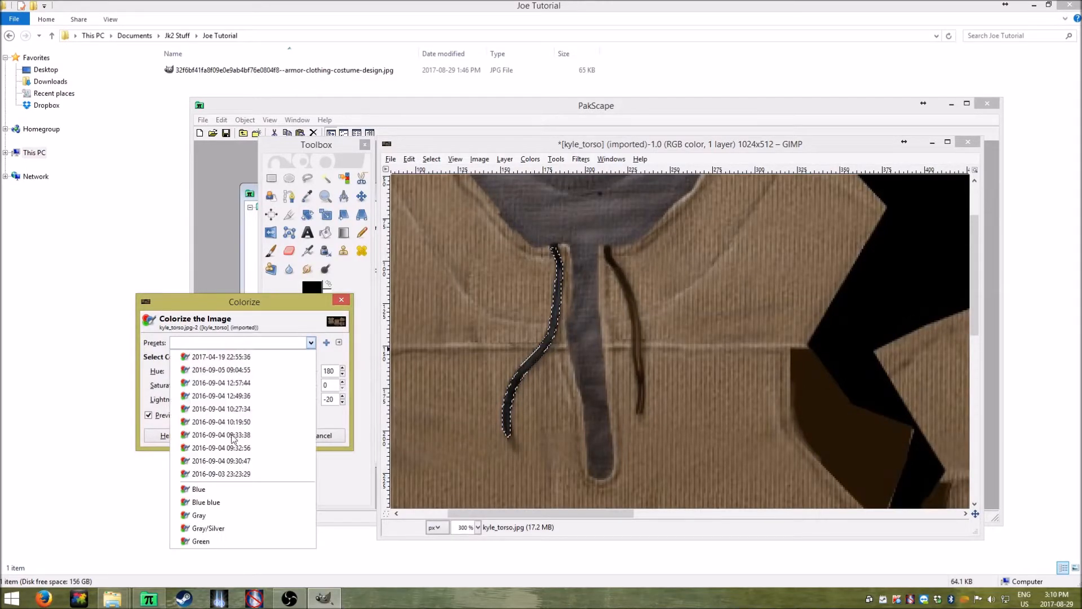
left_click(219, 531)
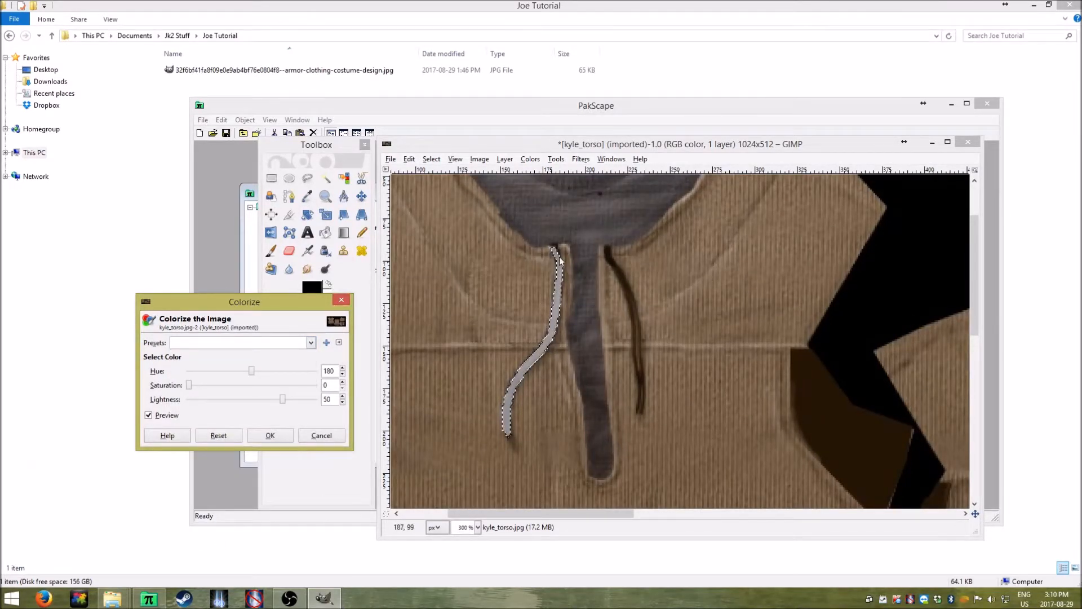
left_click(261, 345)
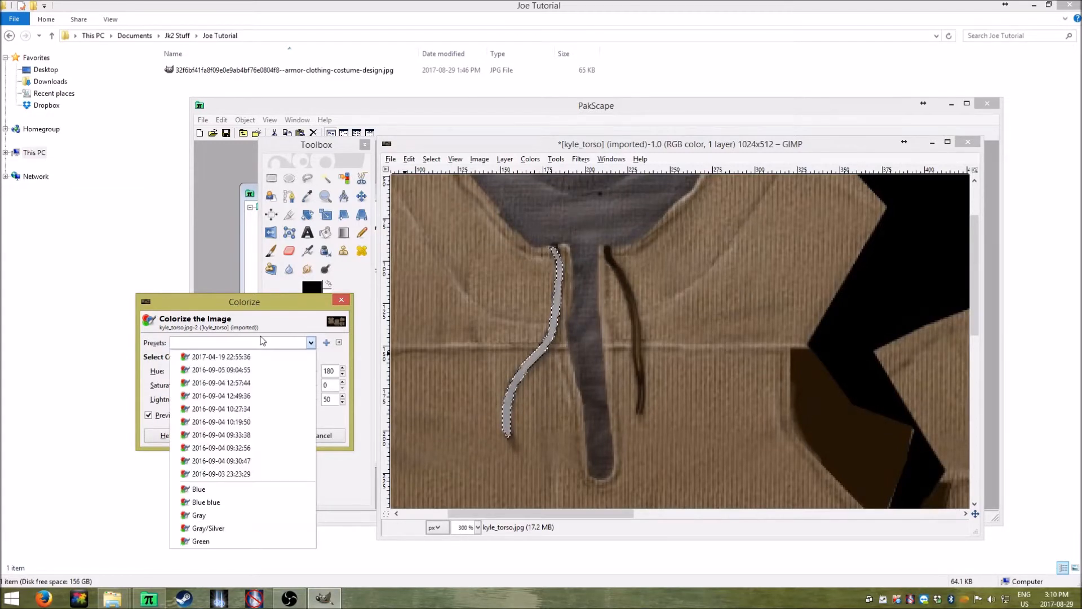
left_click(222, 542)
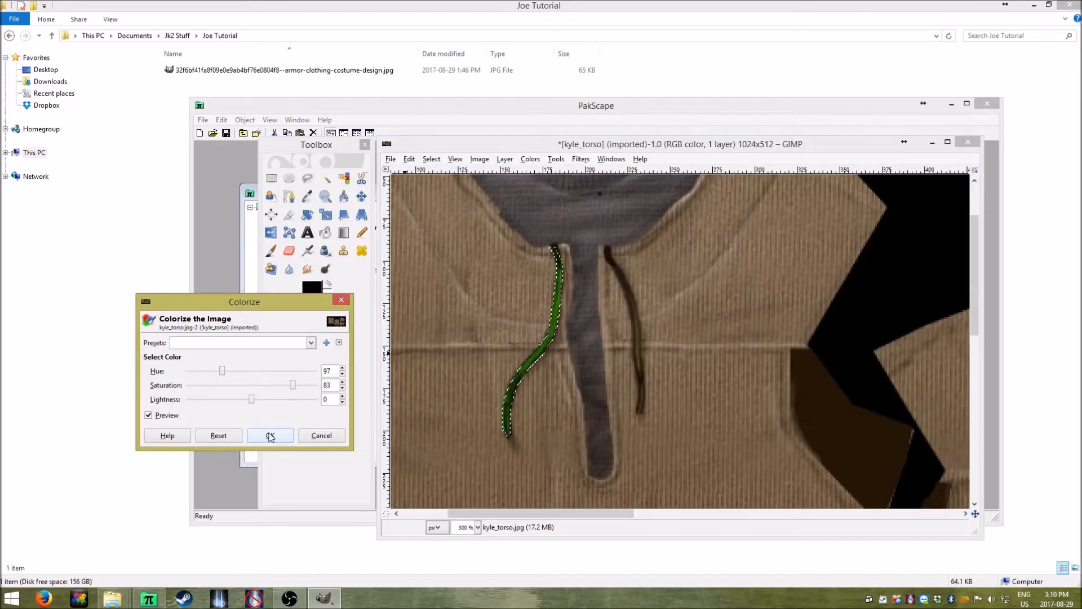
Look through the list of dated and named Colorize presets without choosing another, and cancel the adjustment
left_click(307, 344)
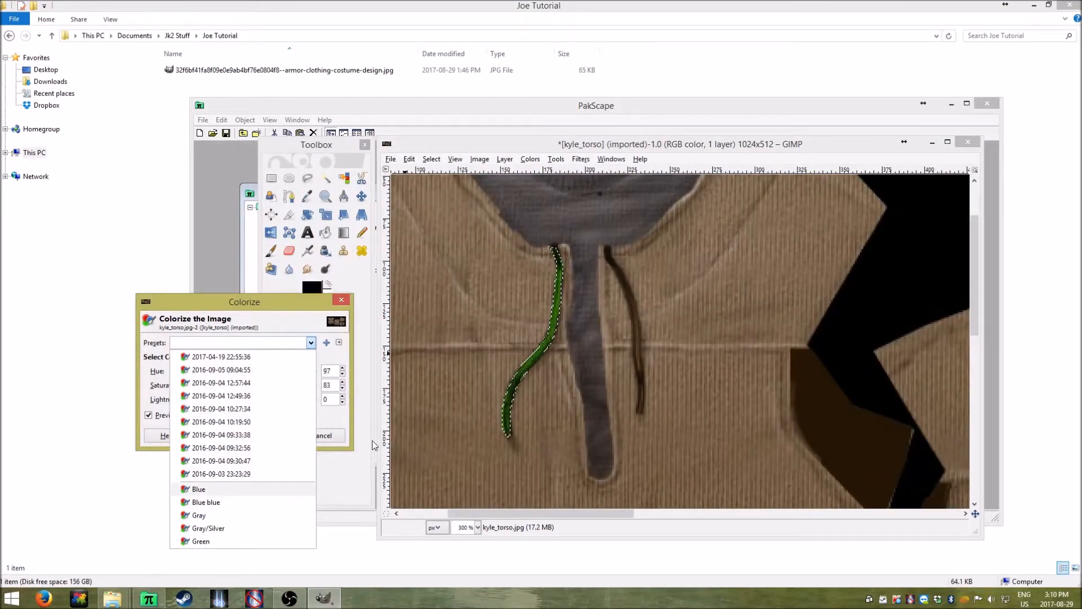
left_click(228, 293)
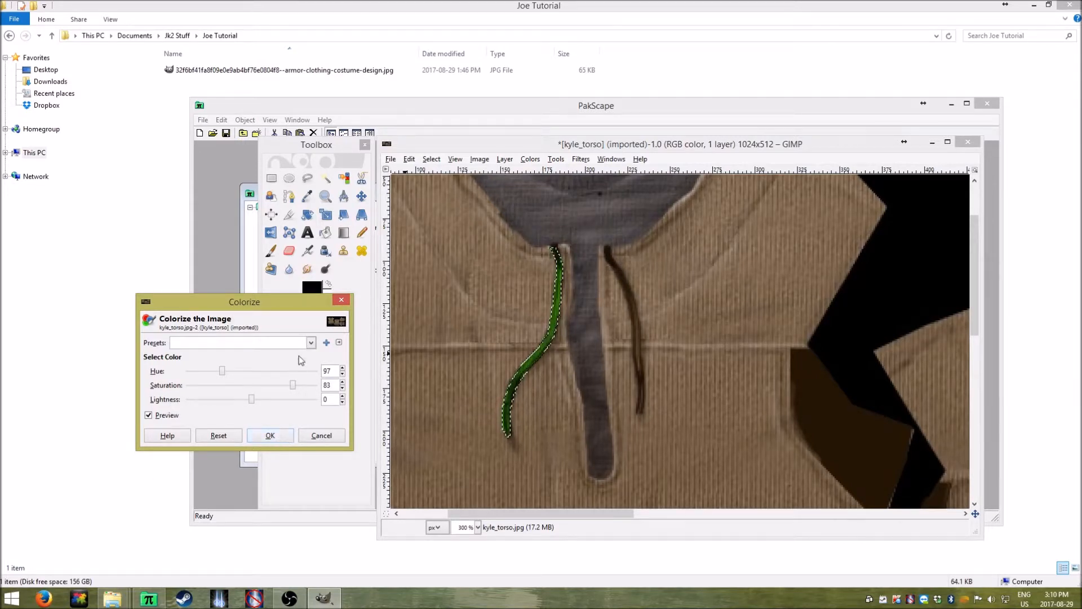
left_click(305, 342)
left_click(286, 346)
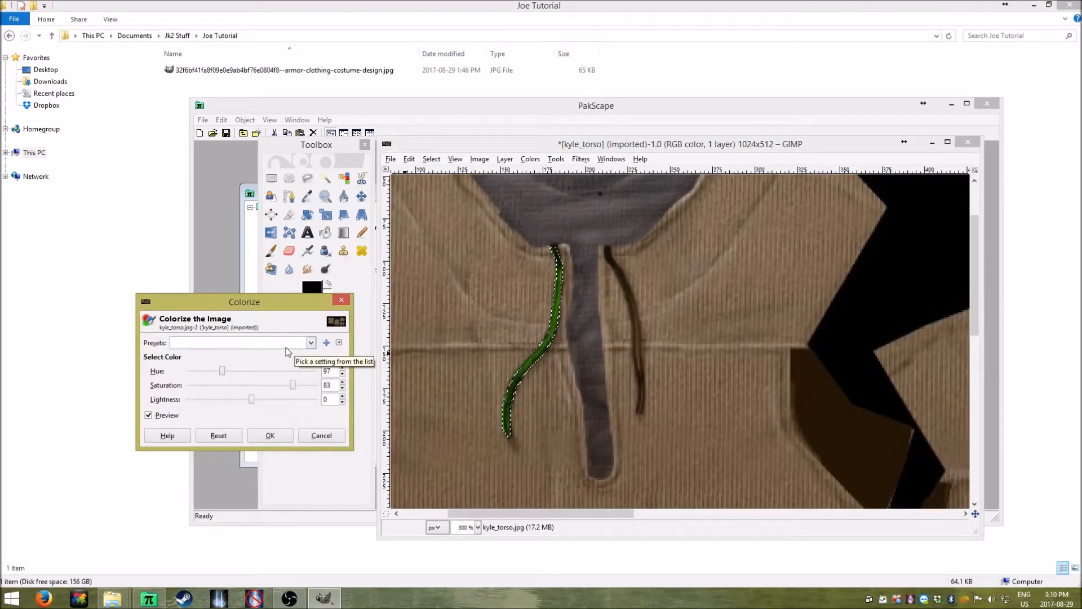
left_click(283, 345)
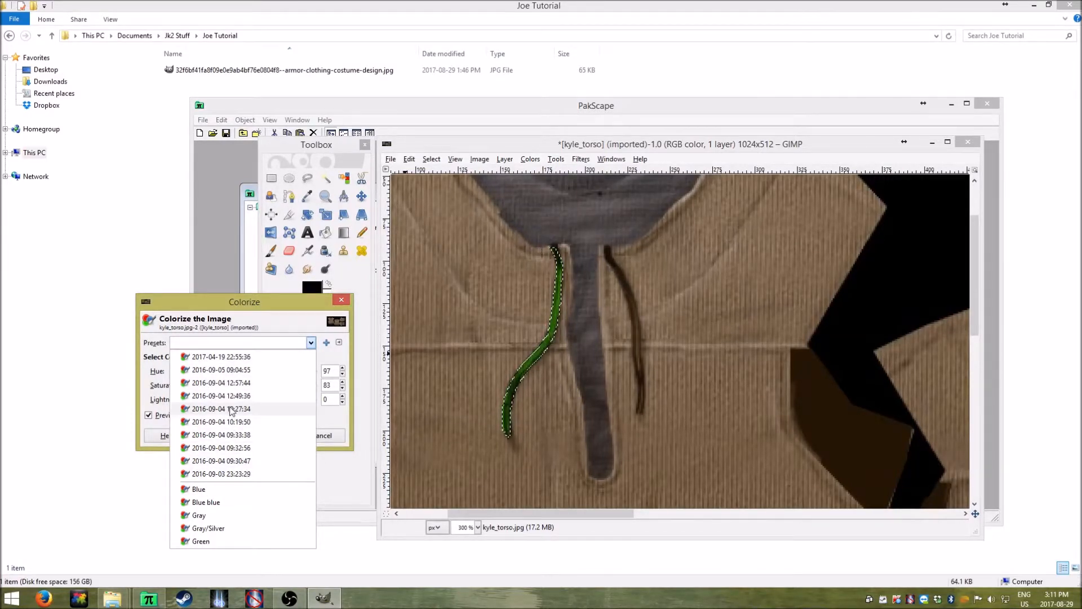
left_click(294, 344)
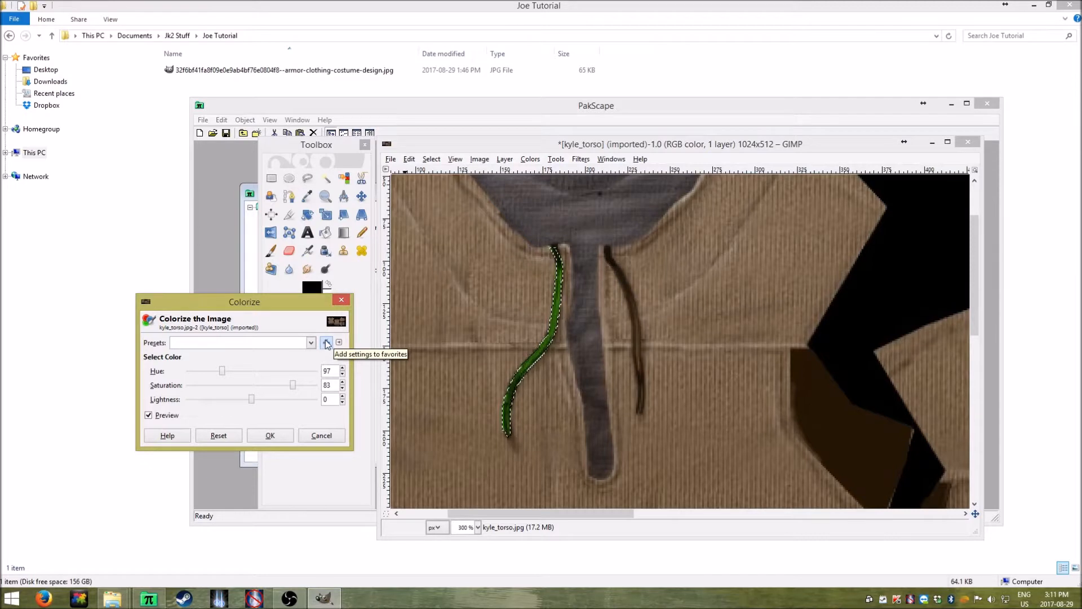
left_click(310, 342)
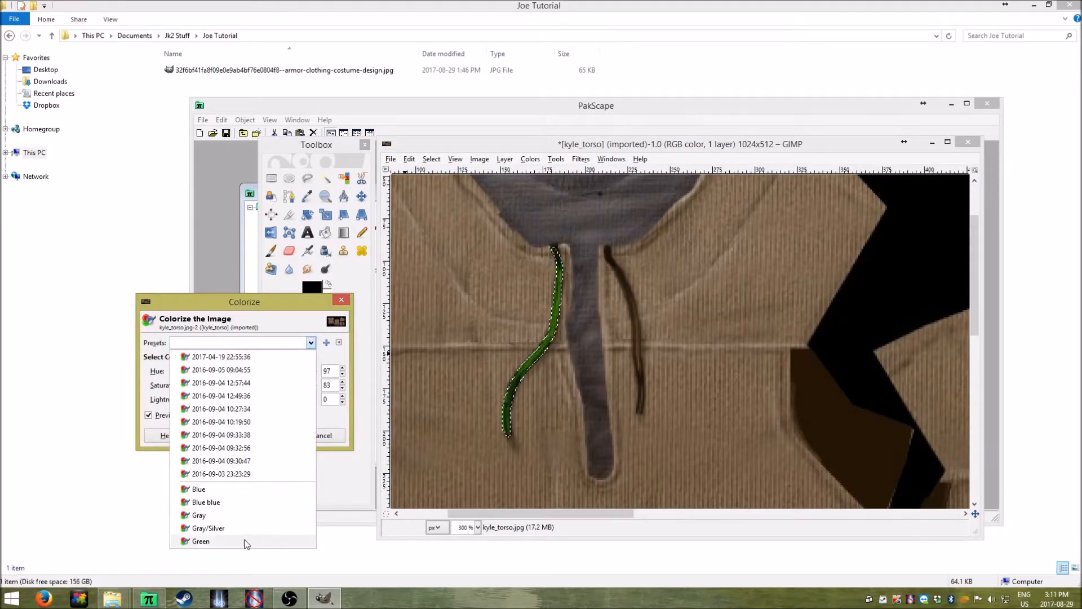
left_click(276, 312)
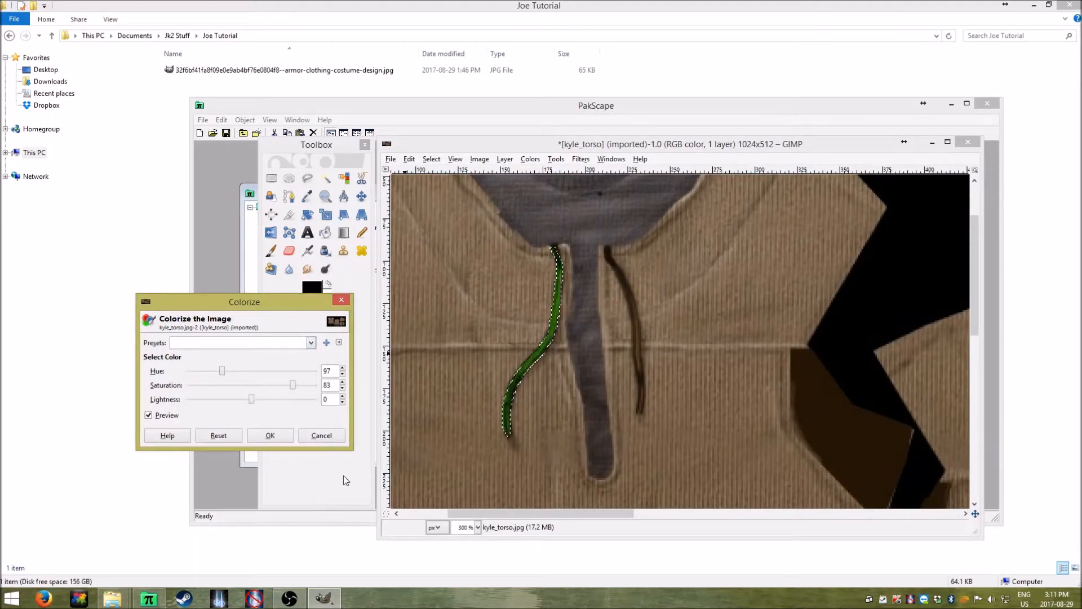
left_click(321, 436)
Try Brightness-Contrast on the drawstring with brightness 20 and contrast 25, view the settings as Levels, and discard the adjustment
left_click(538, 161)
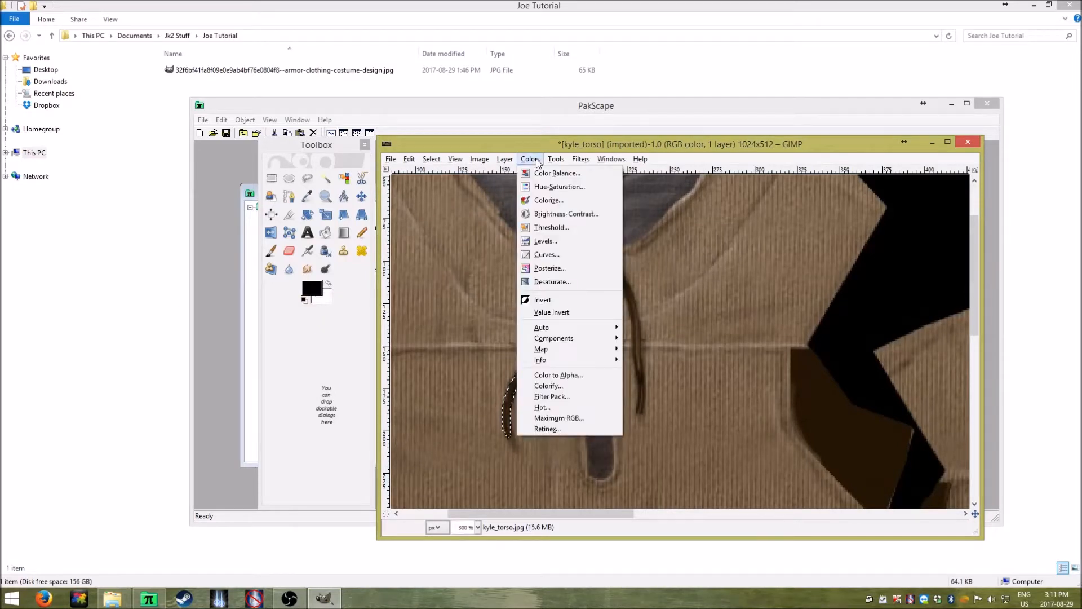
left_click(540, 214)
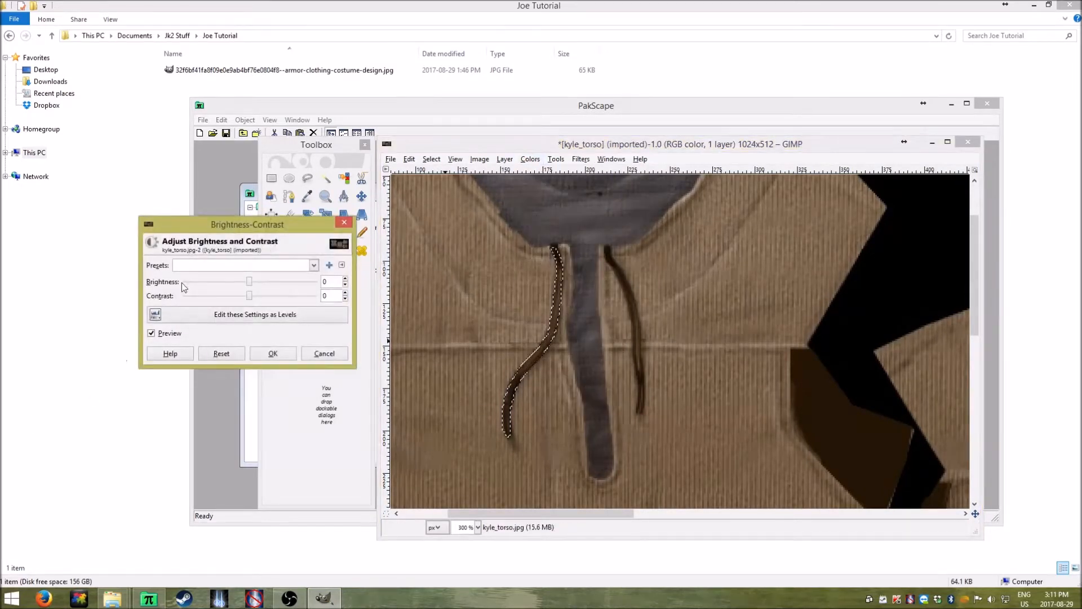
mouse_move(252, 286)
left_mouse_down()
mouse_move(121, 298)
mouse_move(332, 268)
mouse_move(183, 300)
mouse_move(310, 298)
mouse_move(264, 302)
left_mouse_up()
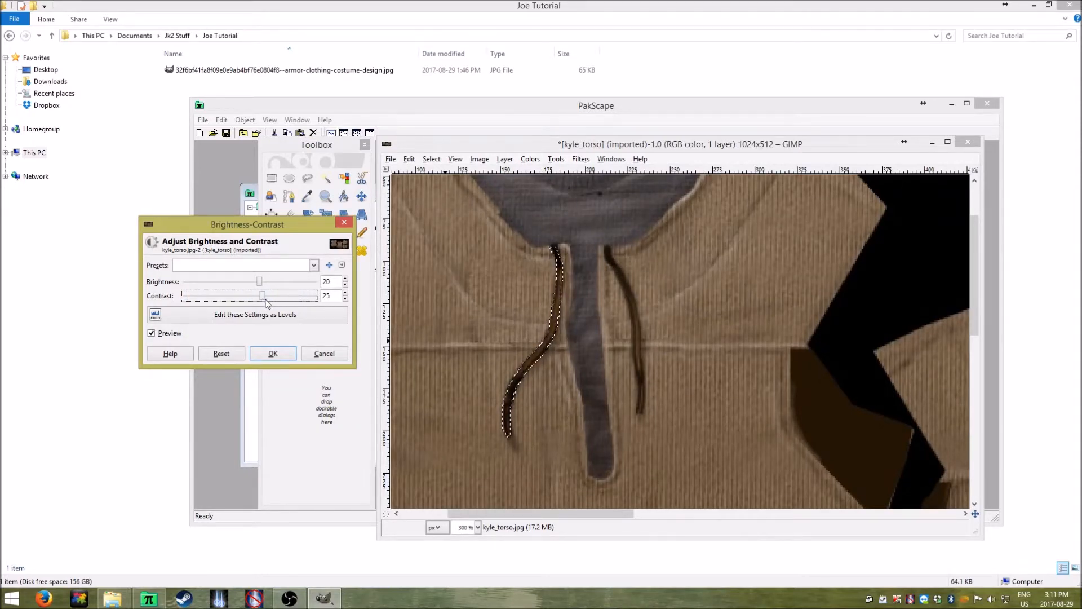
left_click(317, 322)
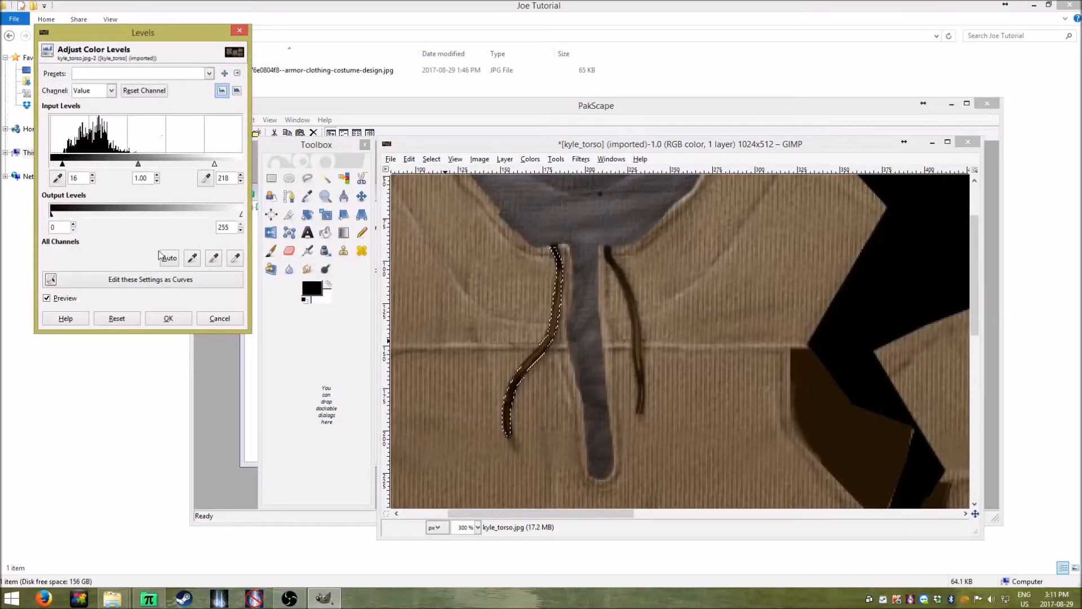
left_click_drag(138, 32, 244, 265)
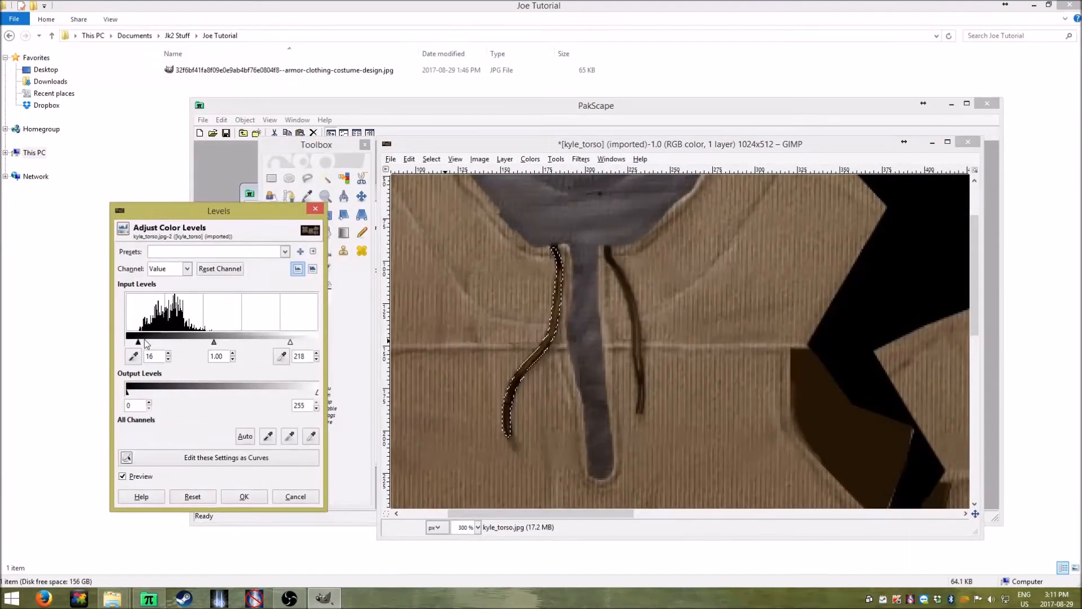
left_click(315, 209)
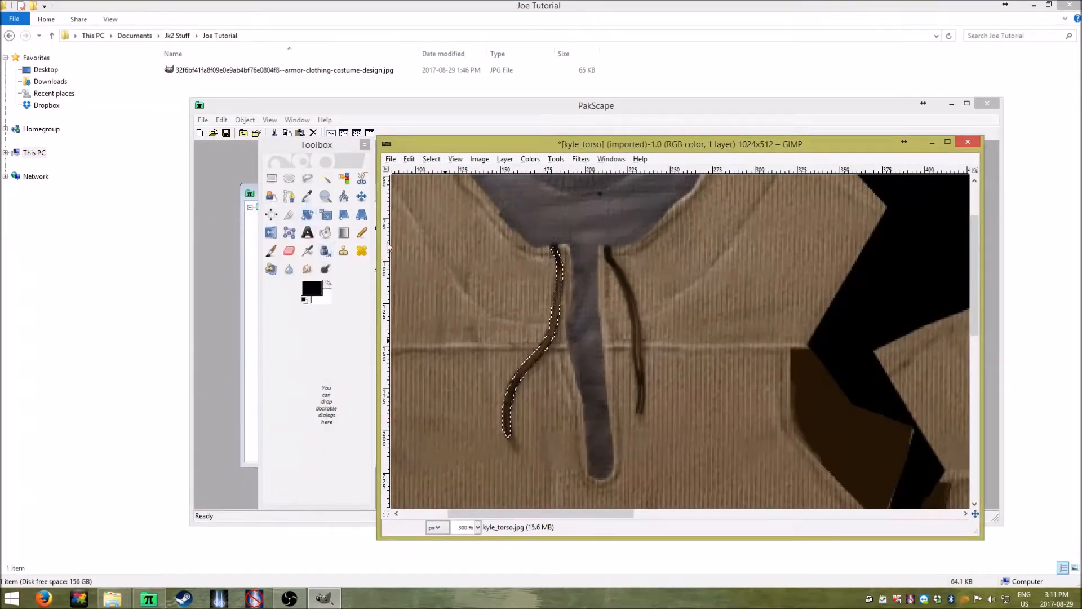
Try Threshold on the drawstring with the lower limit raised to 255, and cancel the adjustment
left_click(530, 159)
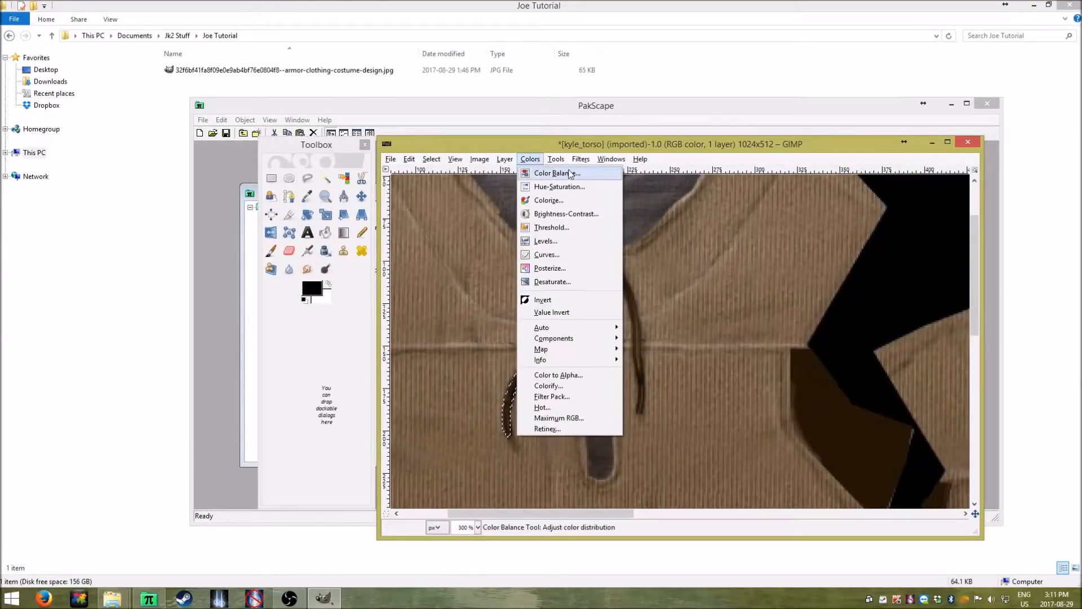
left_click(595, 228)
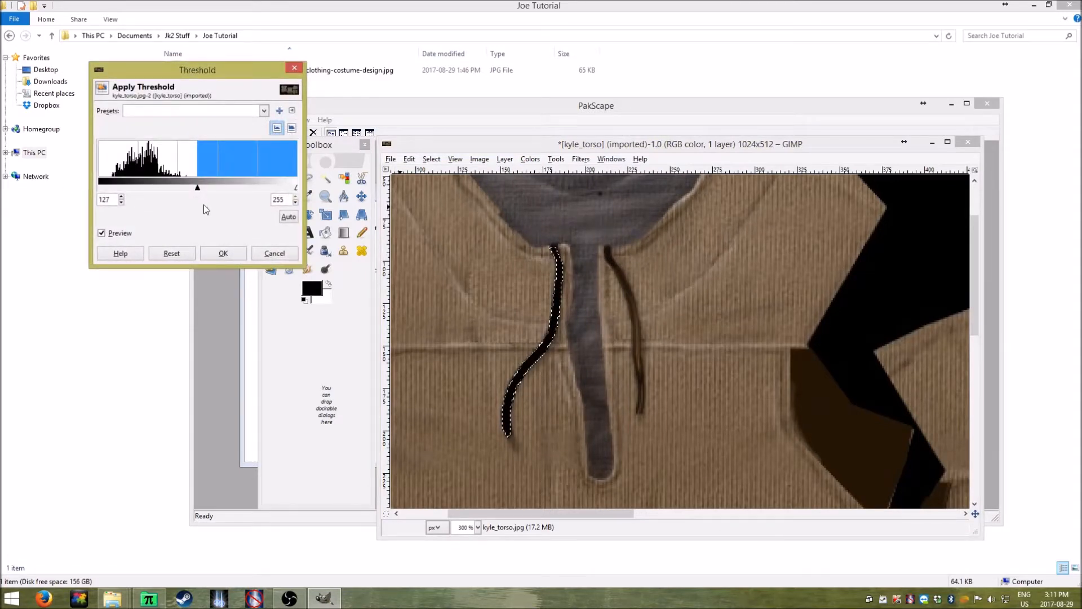
left_click_drag(196, 190, 310, 188)
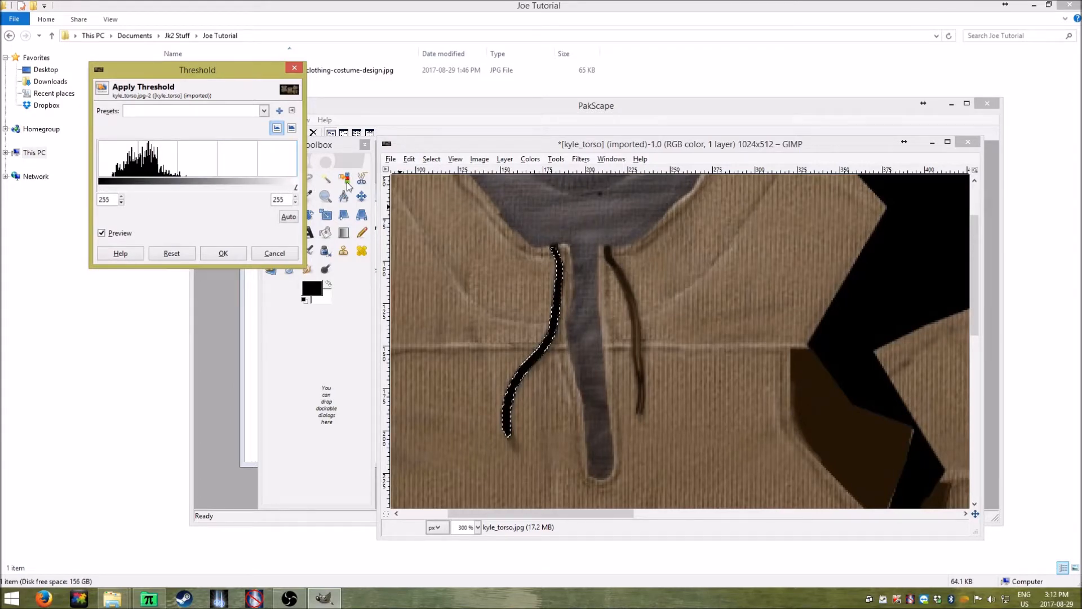
left_click(273, 253)
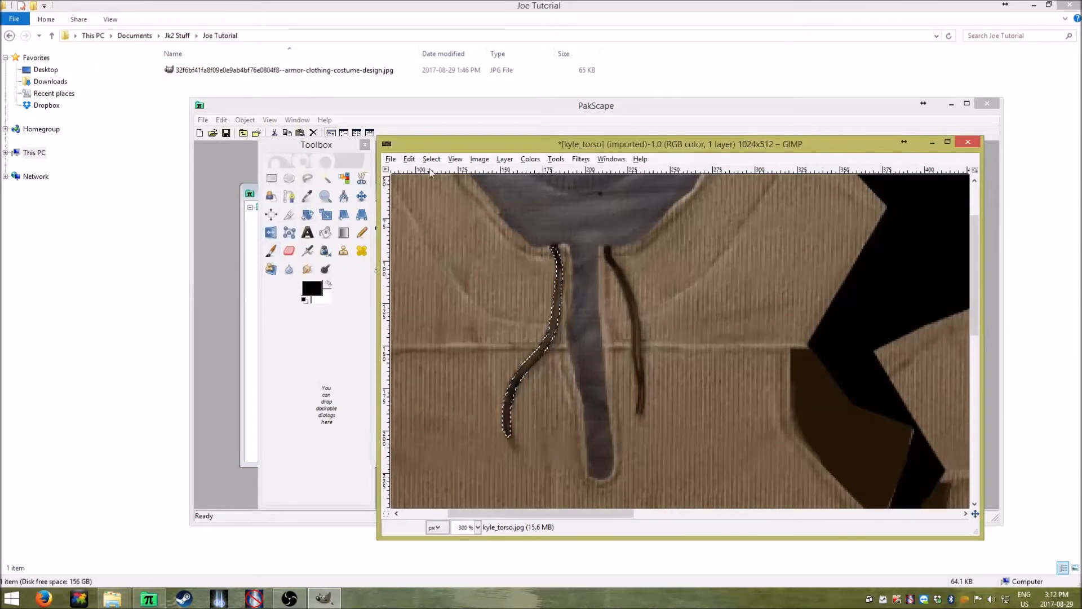
Invert the colors of the selected drawstring
left_click(530, 159)
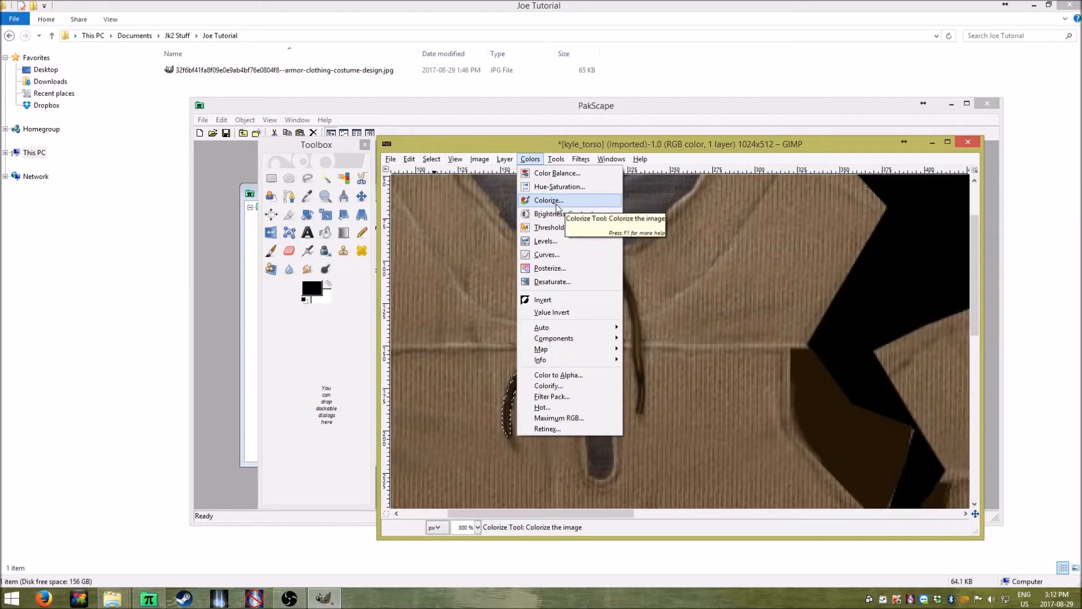
mouse_move(561, 161)
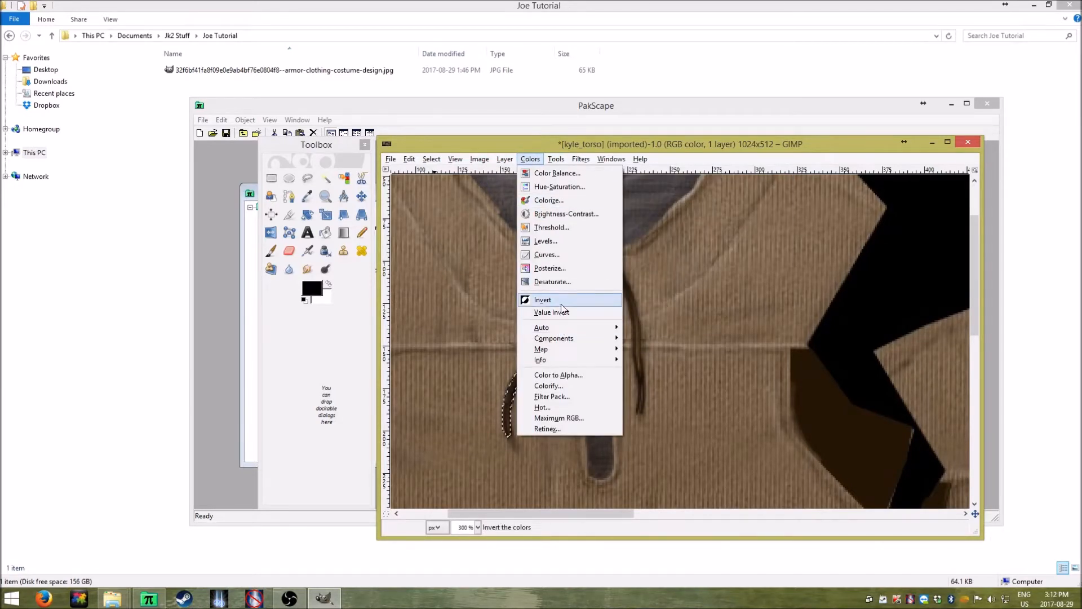
left_click(562, 301)
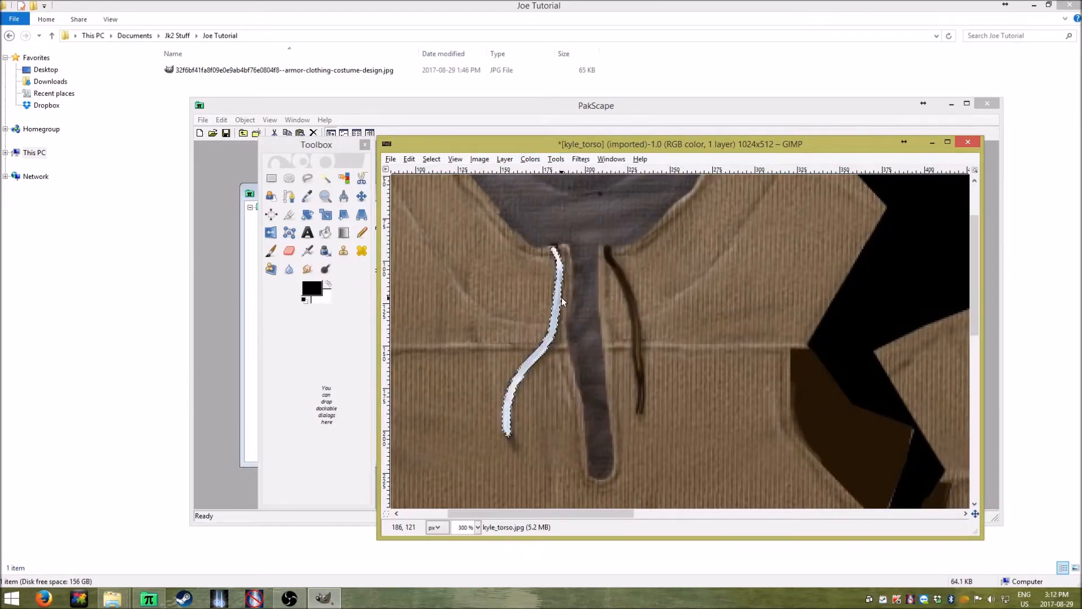
Undo the color inversion of the selected drawstring
left_click(500, 161)
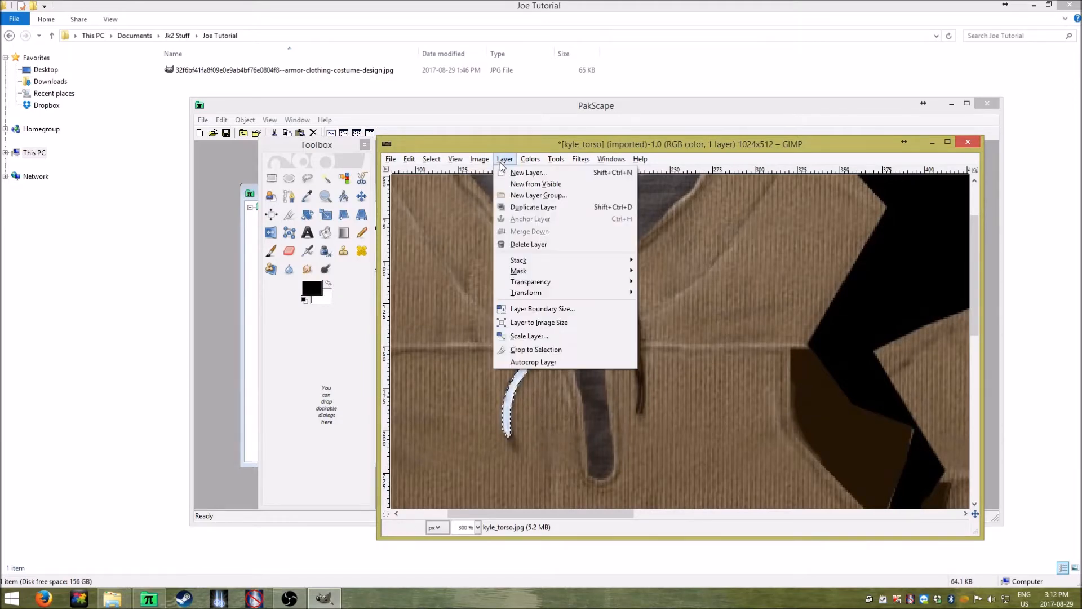
left_click(502, 162)
left_click(410, 159)
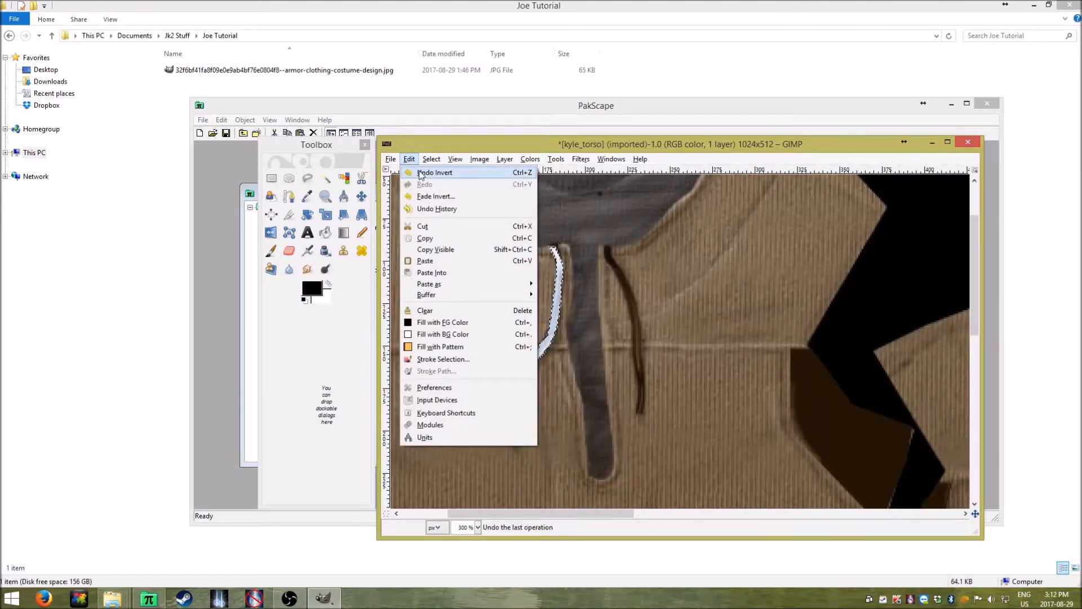
left_click(434, 172)
Try Desaturate on the drawstring with the shade of gray based on Average, and cancel the adjustment
left_click(530, 159)
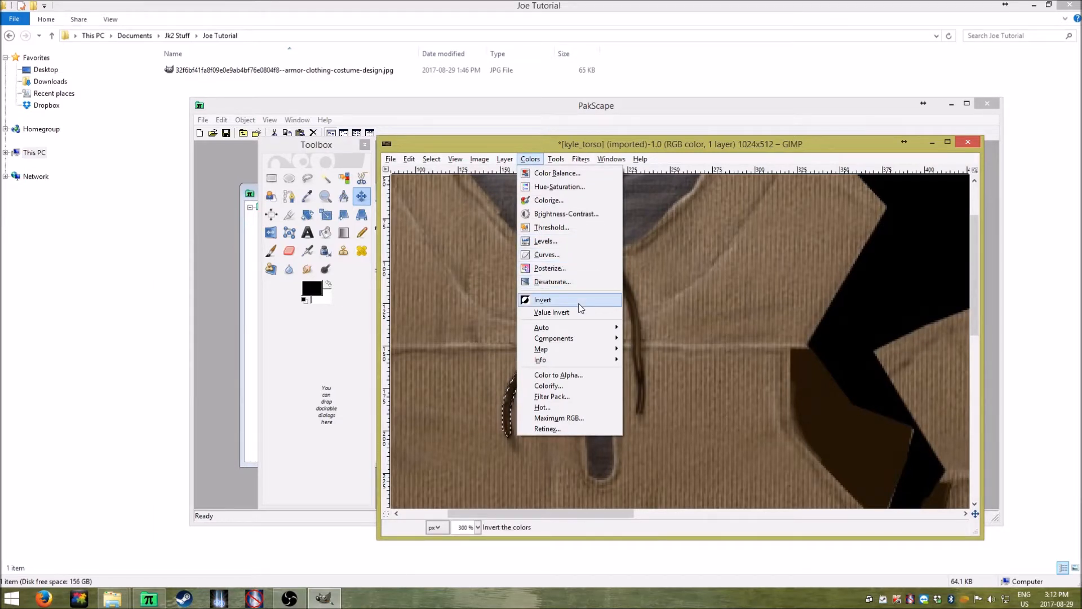
left_click(577, 283)
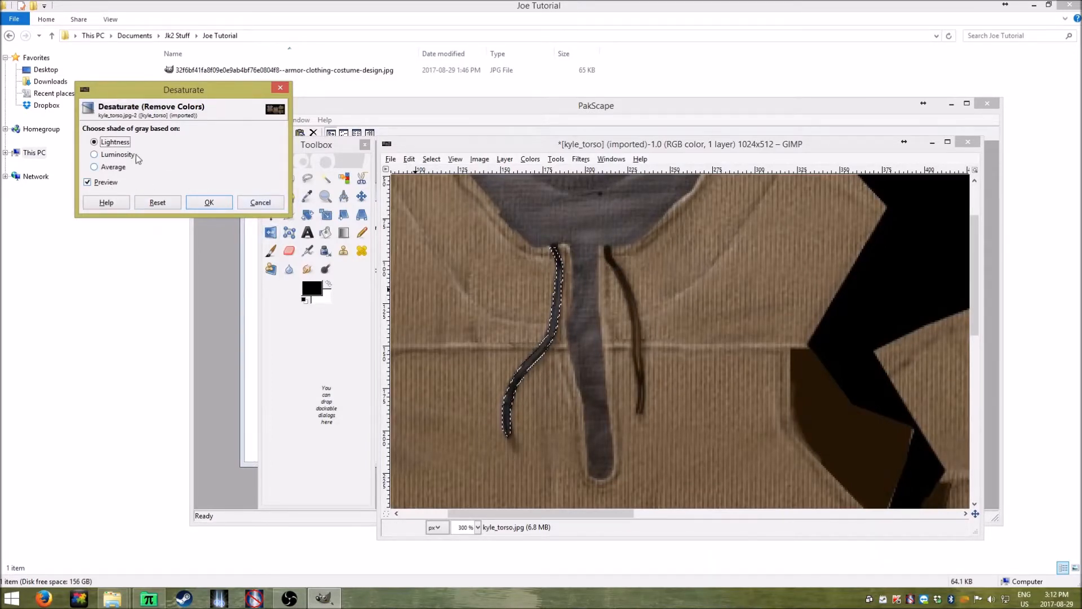
left_click(112, 167)
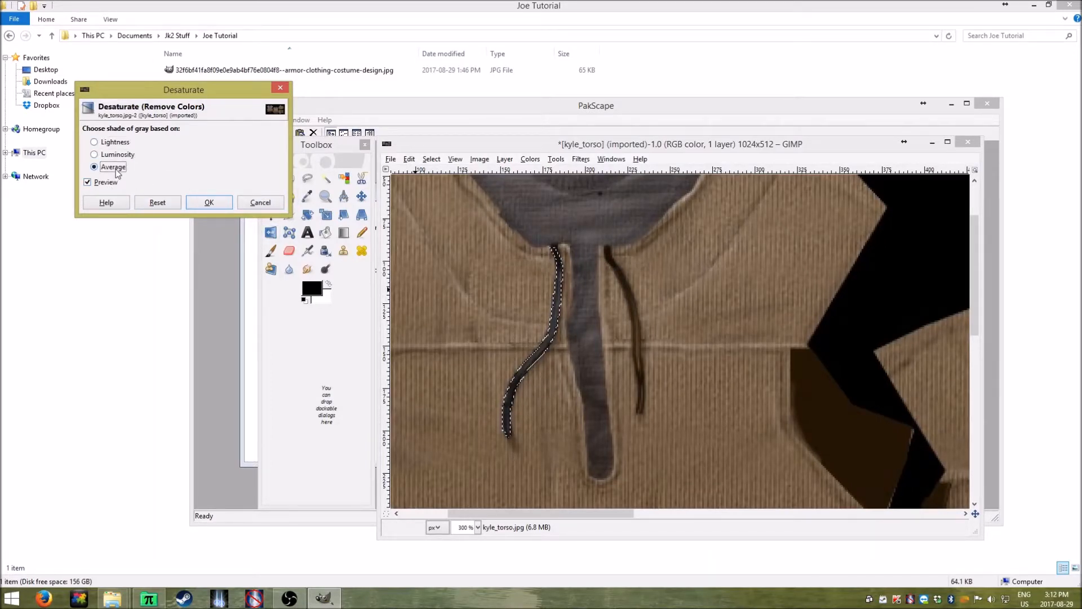
left_click(260, 202)
Try the automatic Color Enhance on the drawstring, and undo it
left_click(530, 159)
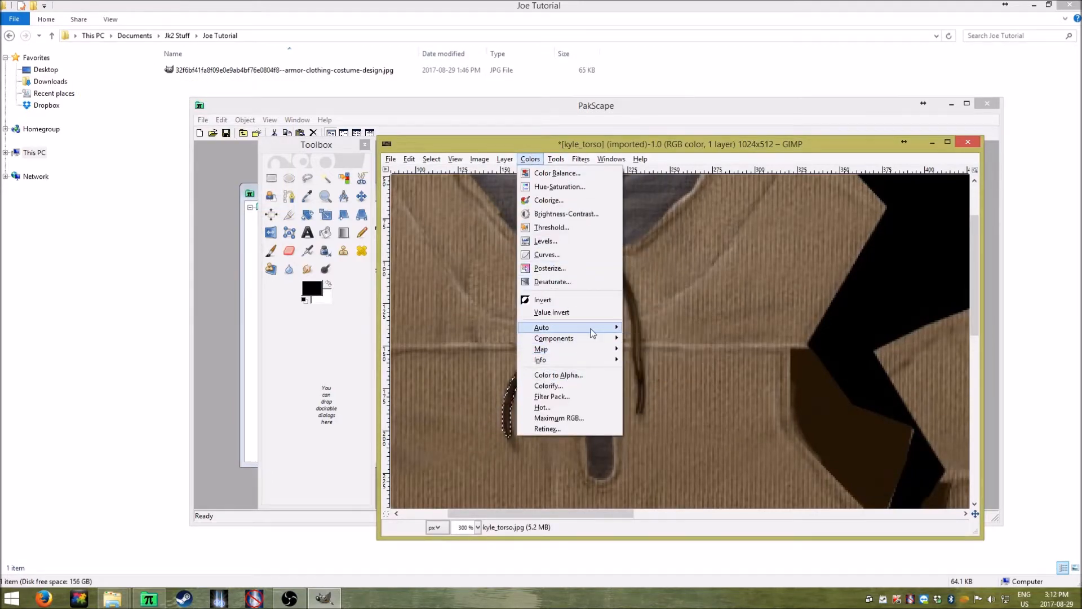
mouse_move(593, 333)
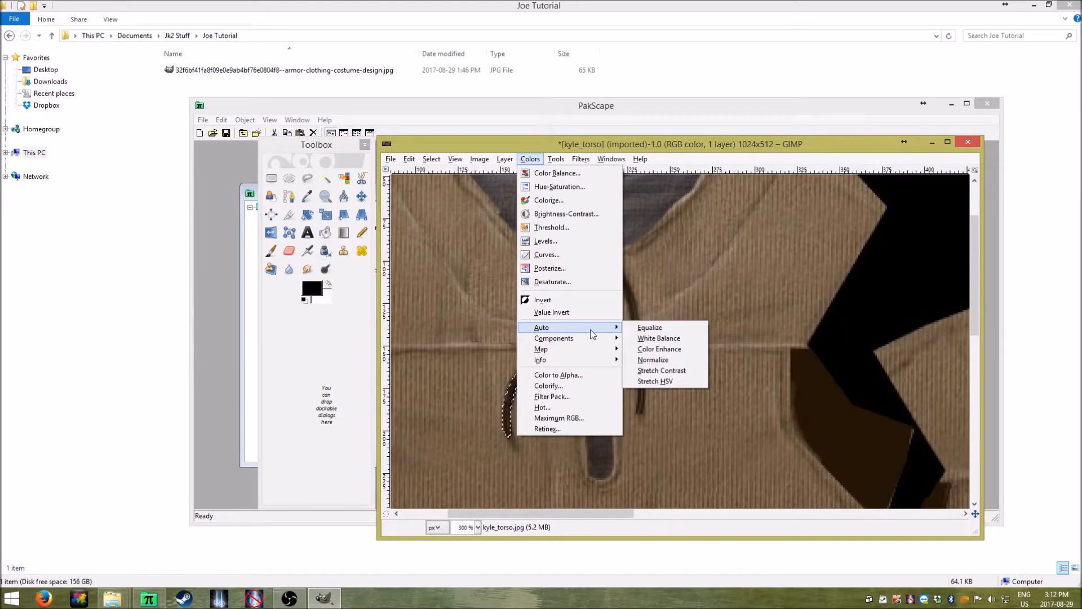
left_click(688, 349)
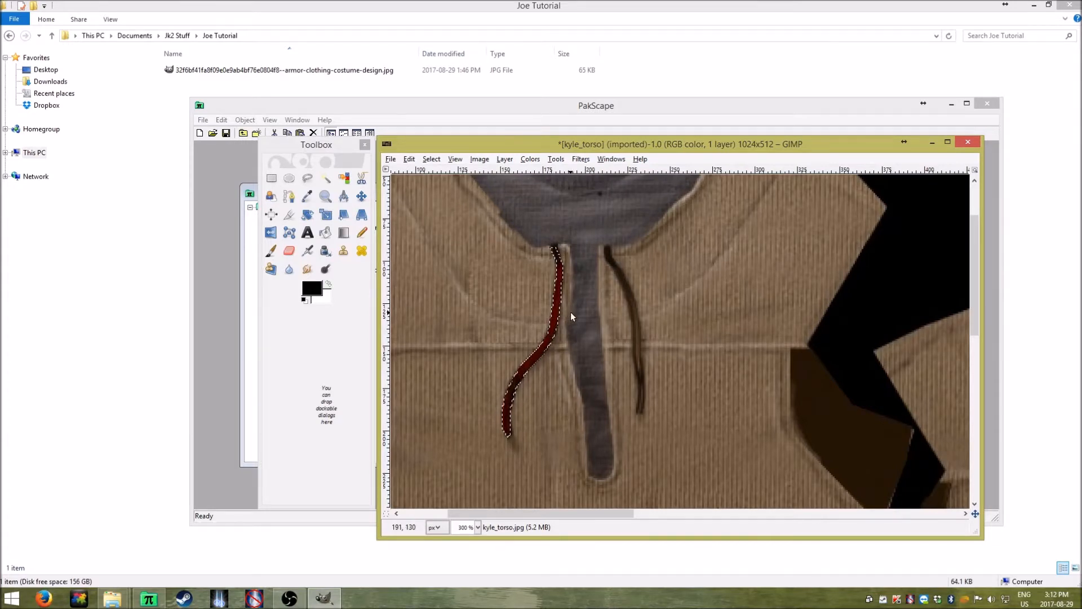
left_click(410, 159)
left_click(419, 173)
Try Colorify on the drawstring, previewing the red, green and yellow colors
left_click(529, 159)
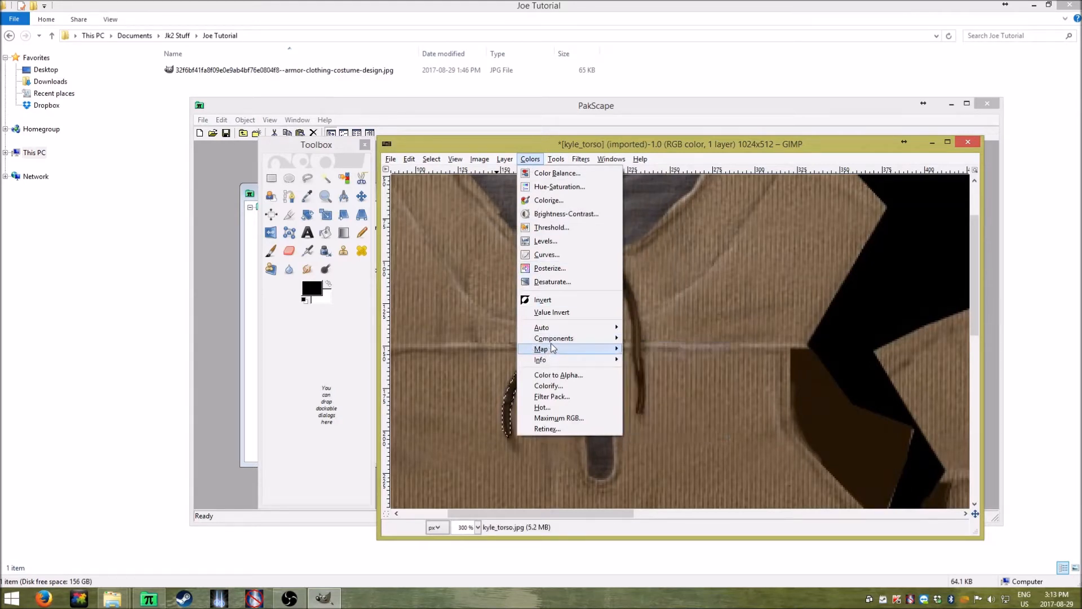
mouse_move(550, 342)
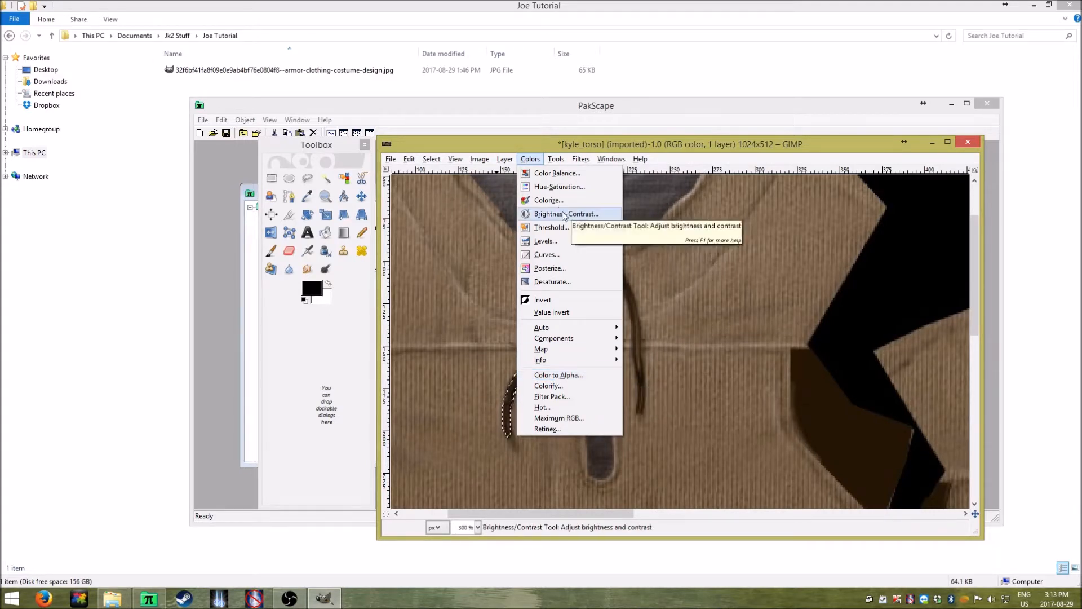
left_click(561, 387)
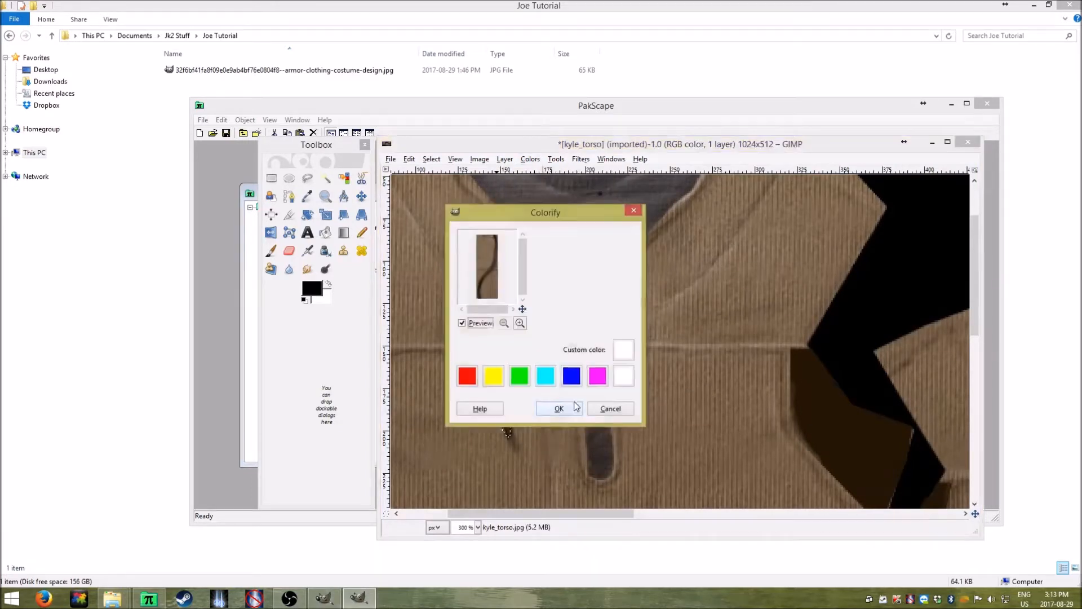
left_click_drag(519, 223, 371, 311)
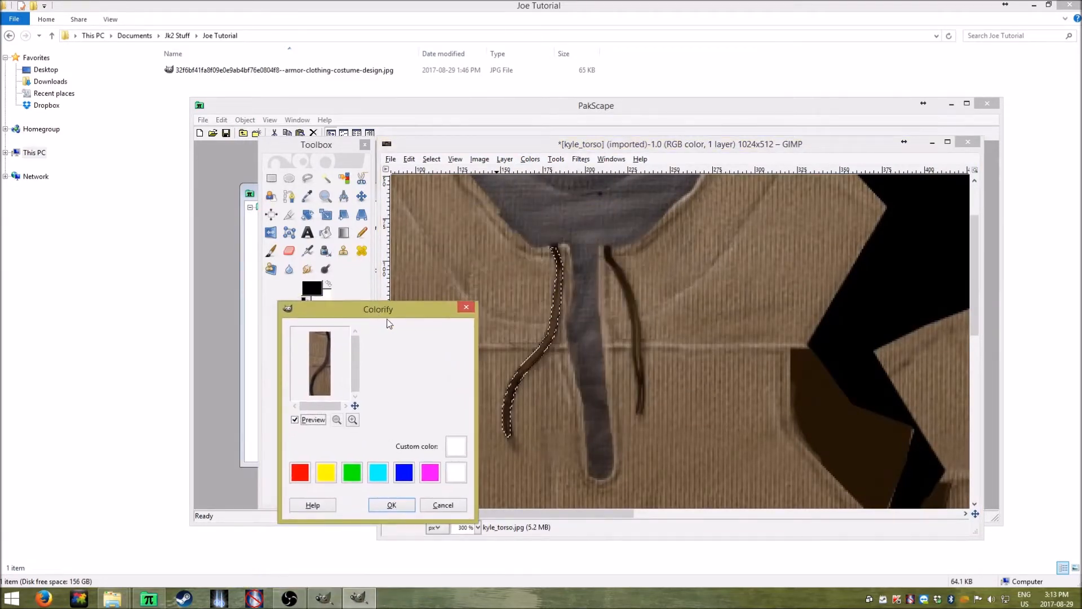
left_click(449, 385)
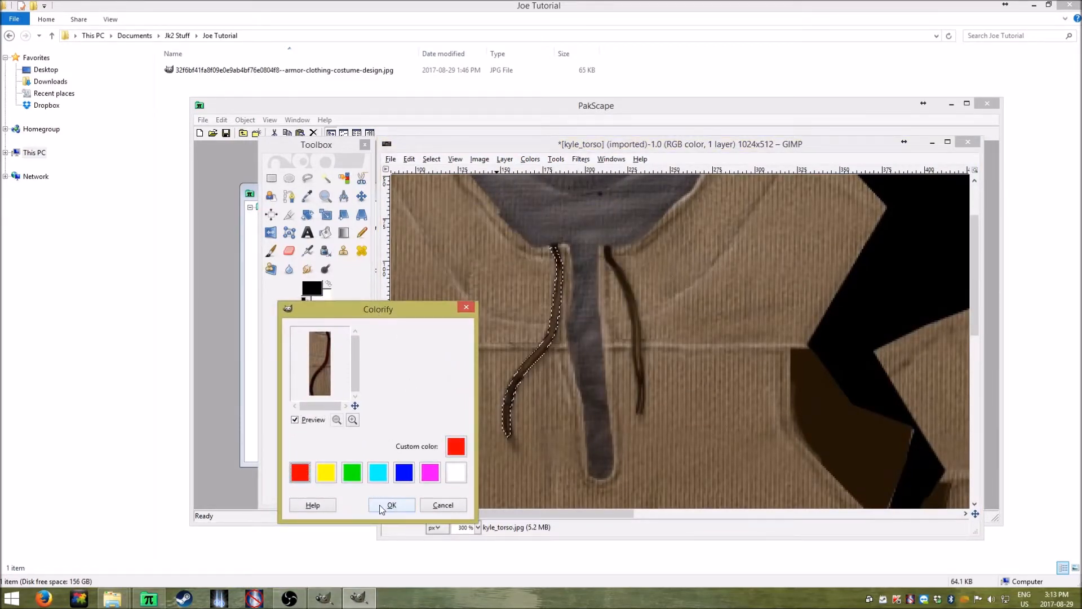
left_click(351, 472)
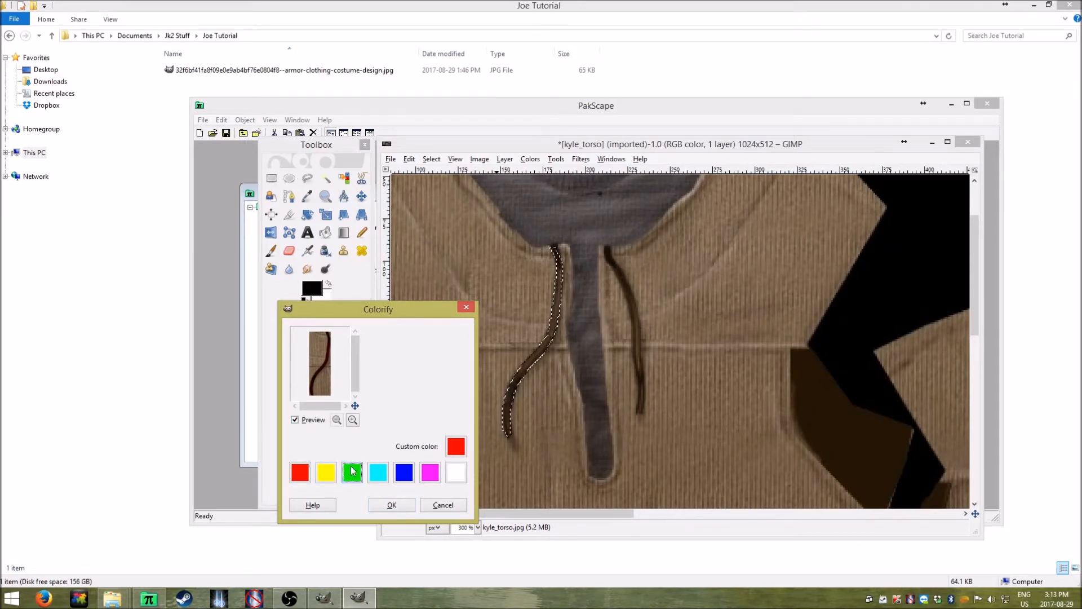
left_click(329, 473)
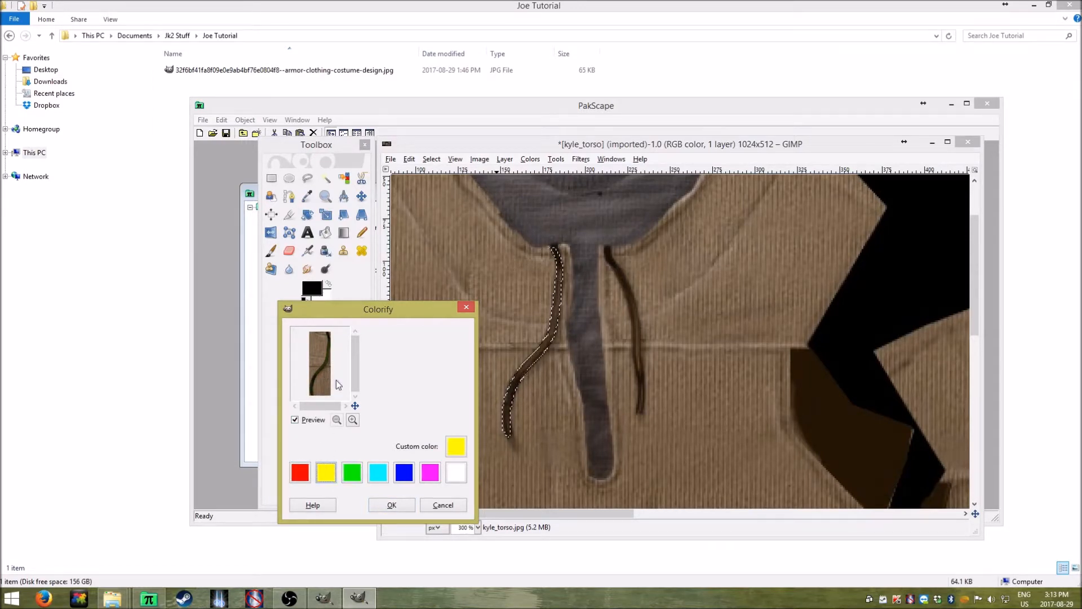
Enlarge the Colorify preview on the drawstring, try blue, magenta and white, and discard the filter
left_click(353, 420)
left_click(353, 420)
left_click(353, 421)
left_click(353, 420)
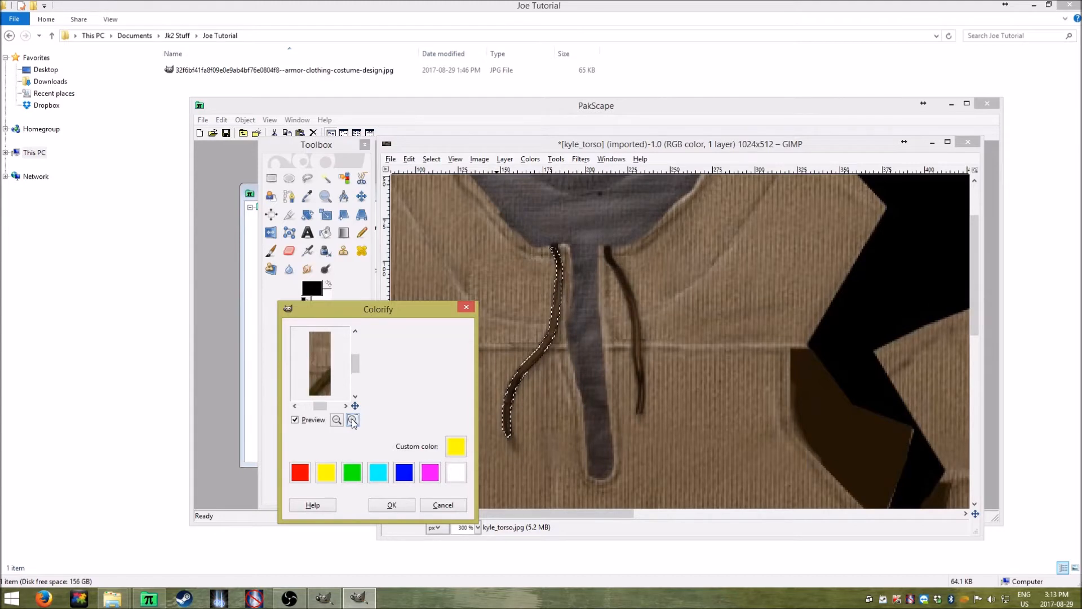
left_click_drag(355, 365, 356, 373)
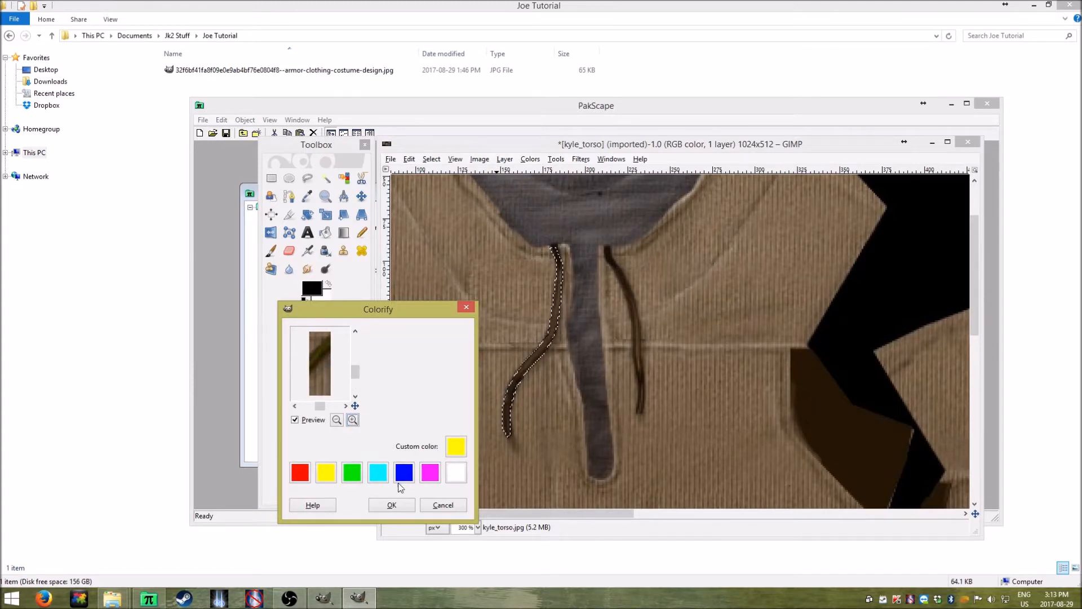
left_click(404, 473)
left_click(430, 473)
left_click(456, 472)
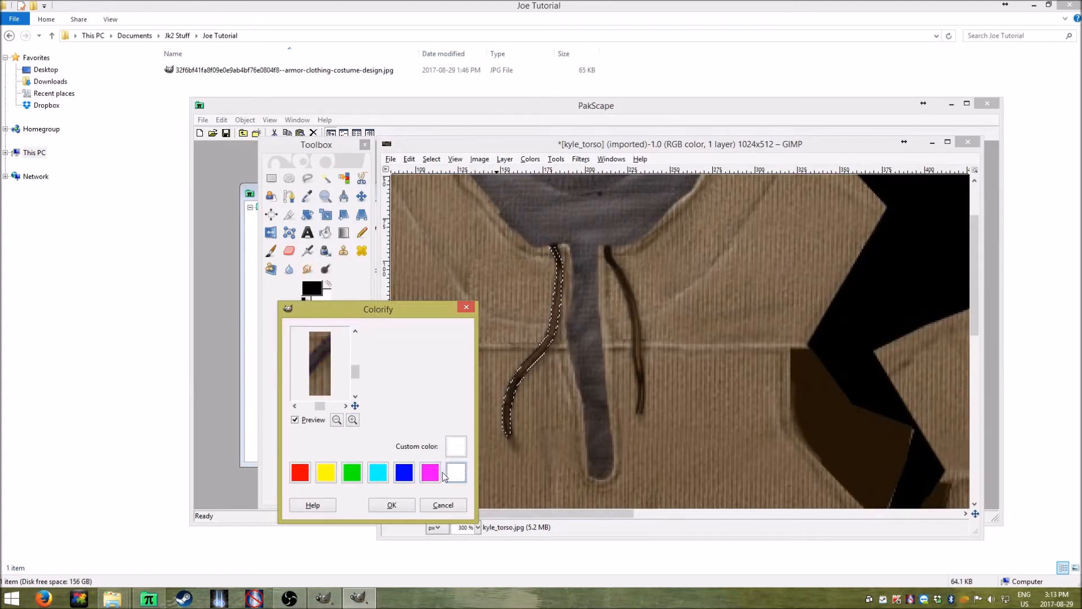
left_click(467, 305)
Try the Hot filter on the drawstring in NTSC mode with the Blacken action on a new layer, and undo it
left_click(530, 159)
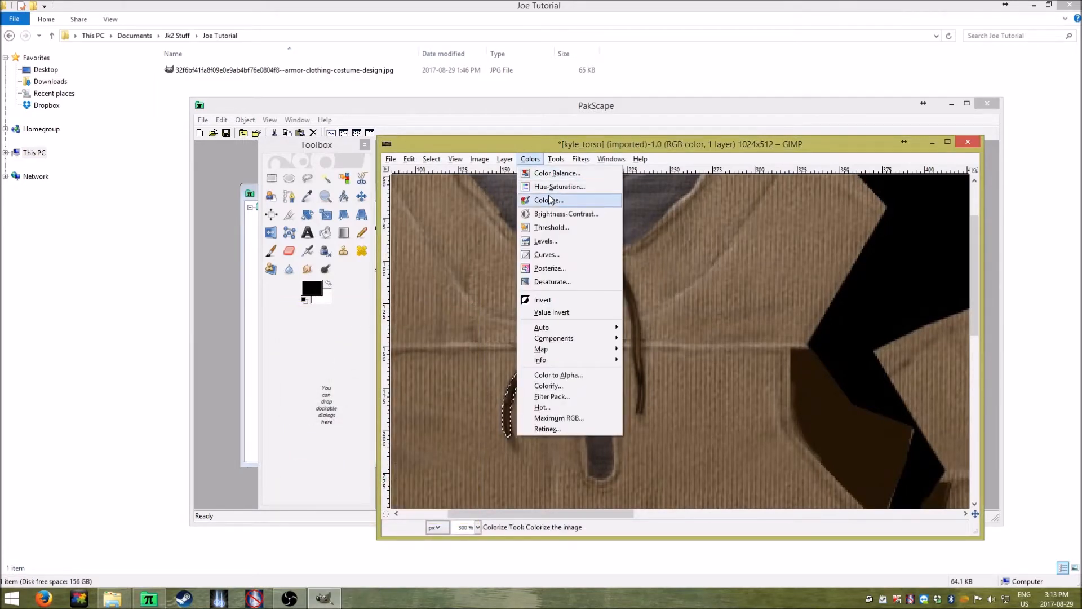
left_click(570, 405)
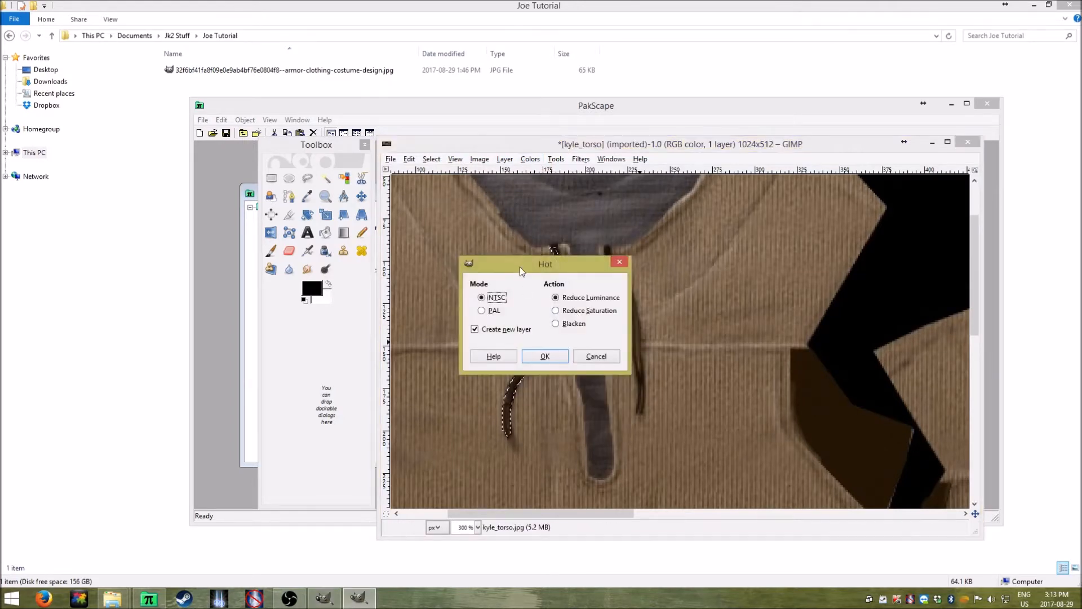
left_click_drag(520, 266, 237, 323)
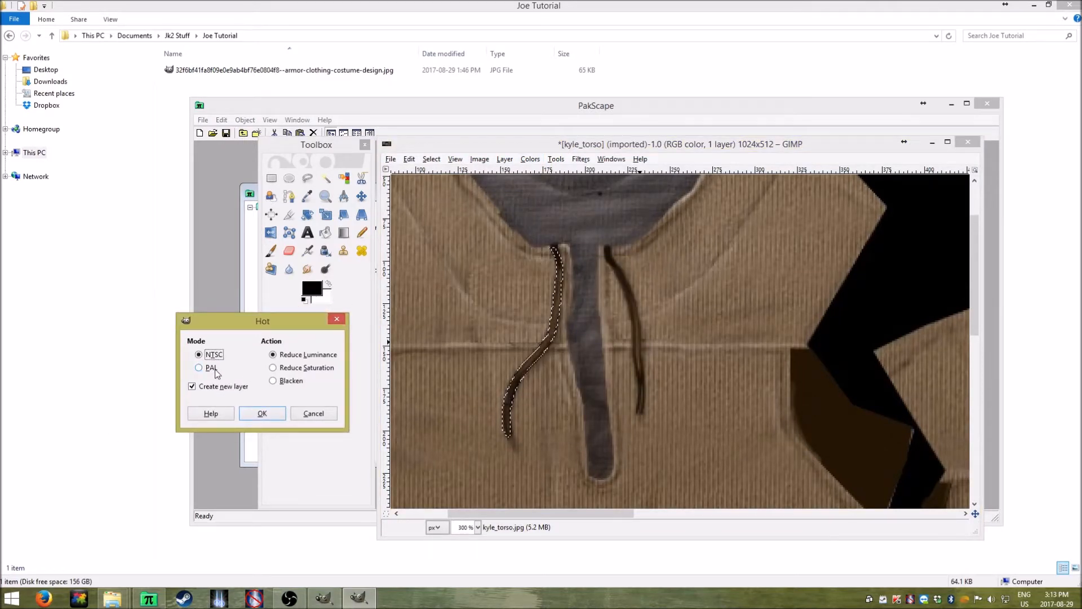
left_click(309, 370)
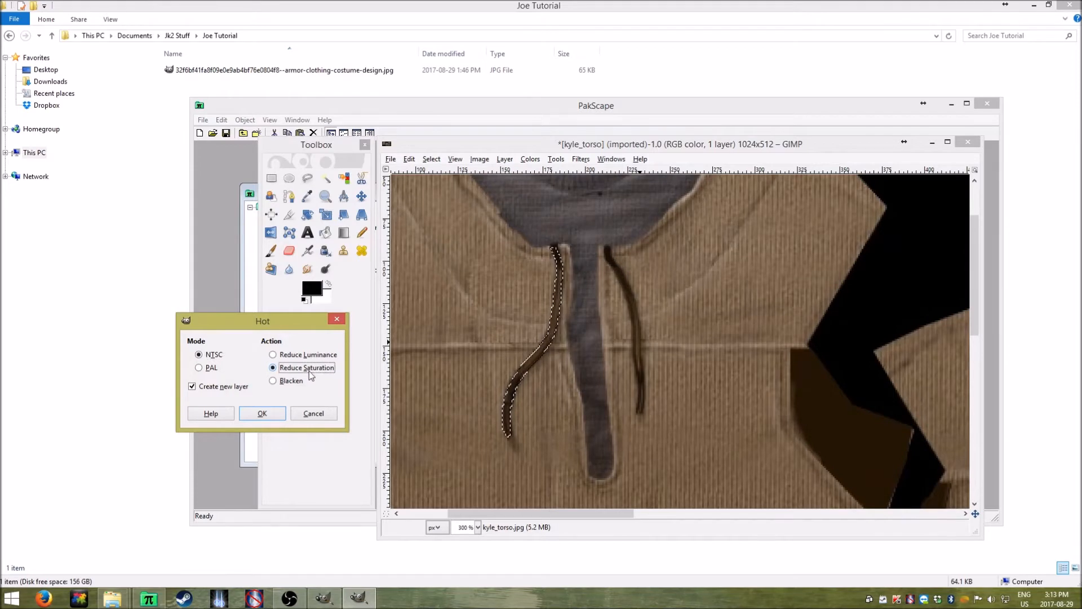
left_click(298, 384)
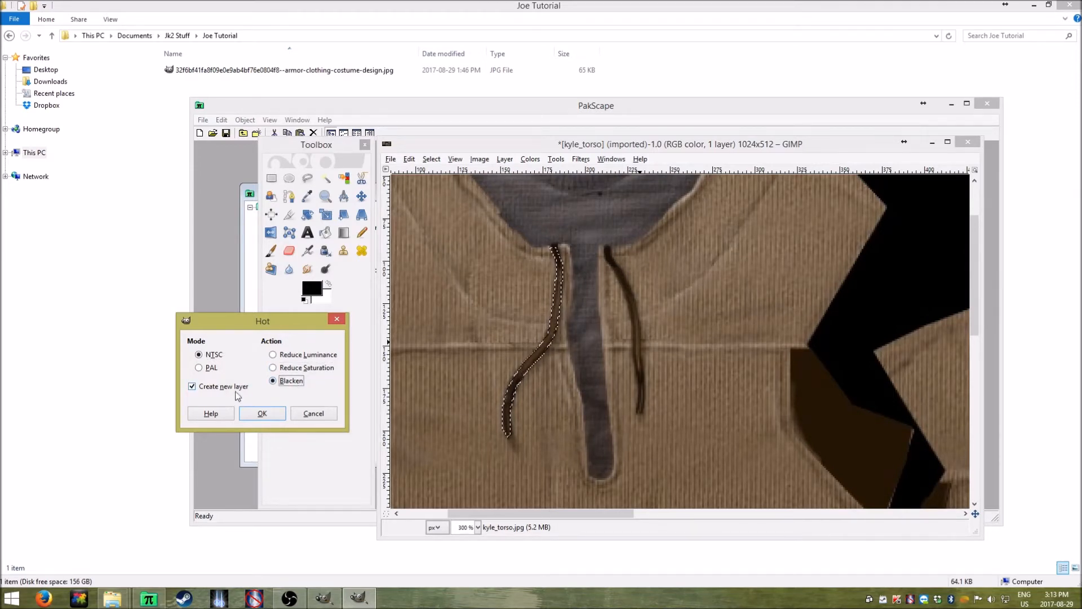
left_click(265, 413)
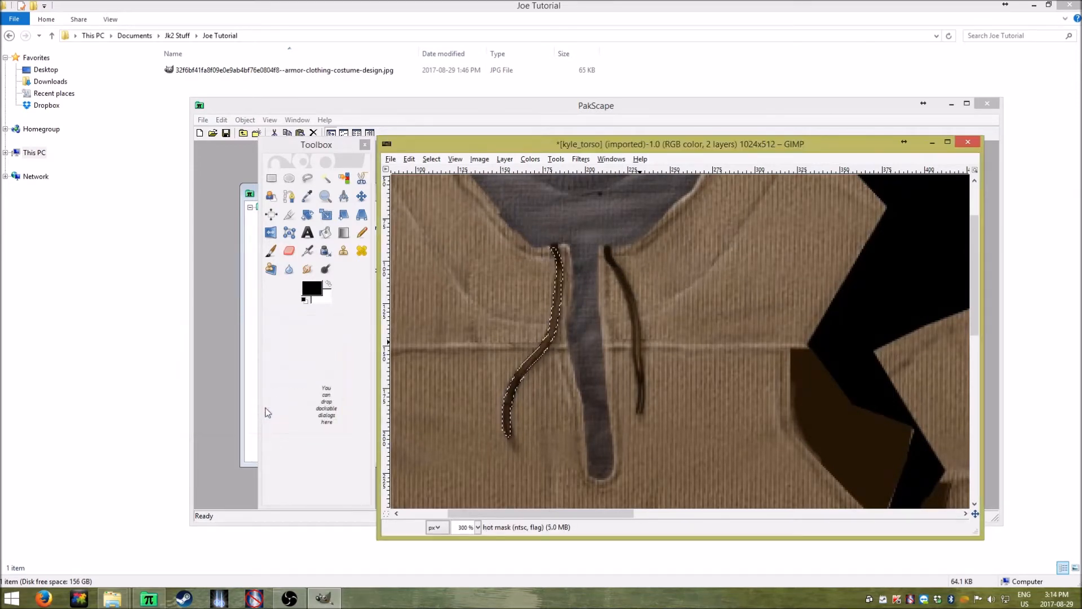
left_click(416, 161)
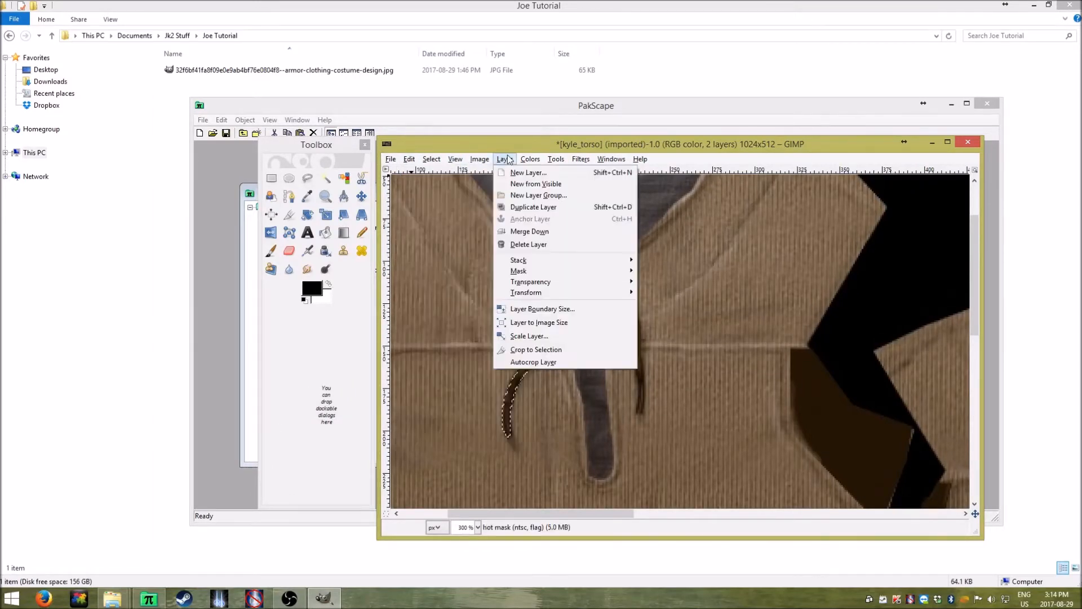
left_click(420, 172)
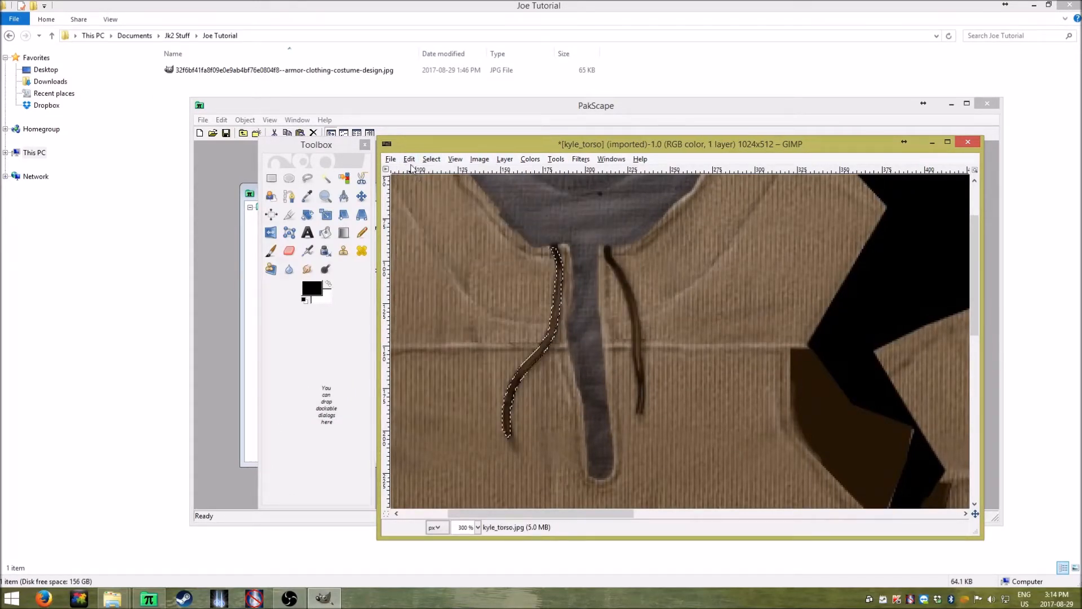
left_click(409, 159)
mouse_move(533, 163)
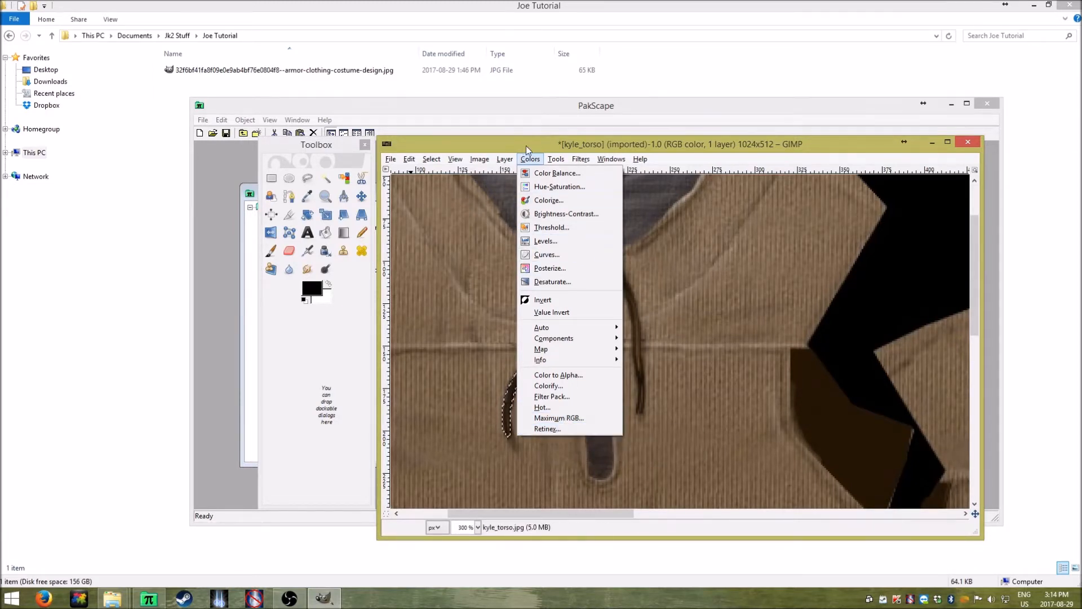
mouse_move(574, 166)
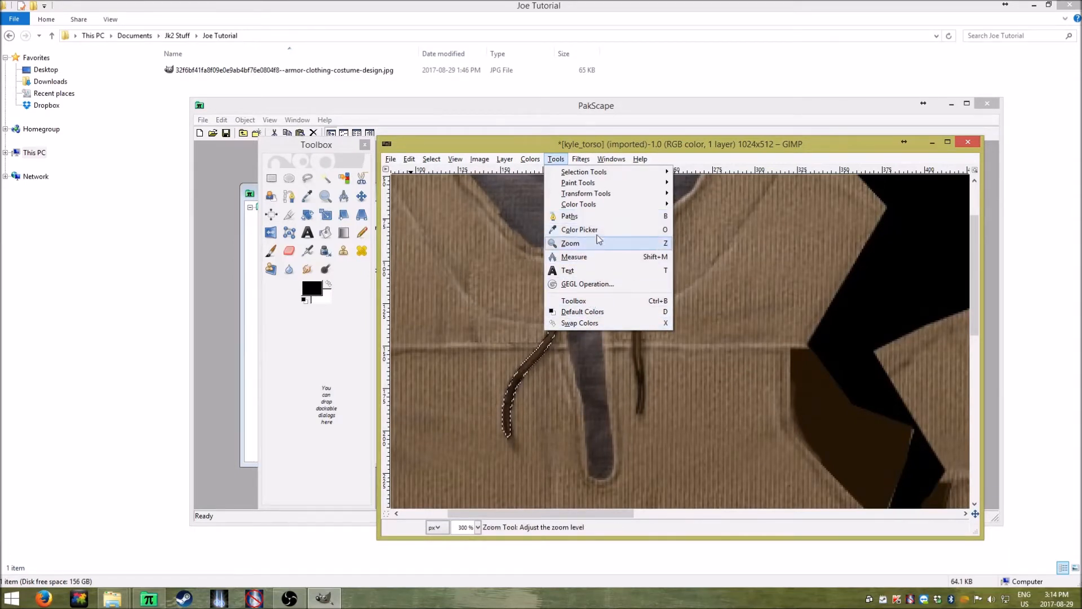
left_click(561, 147)
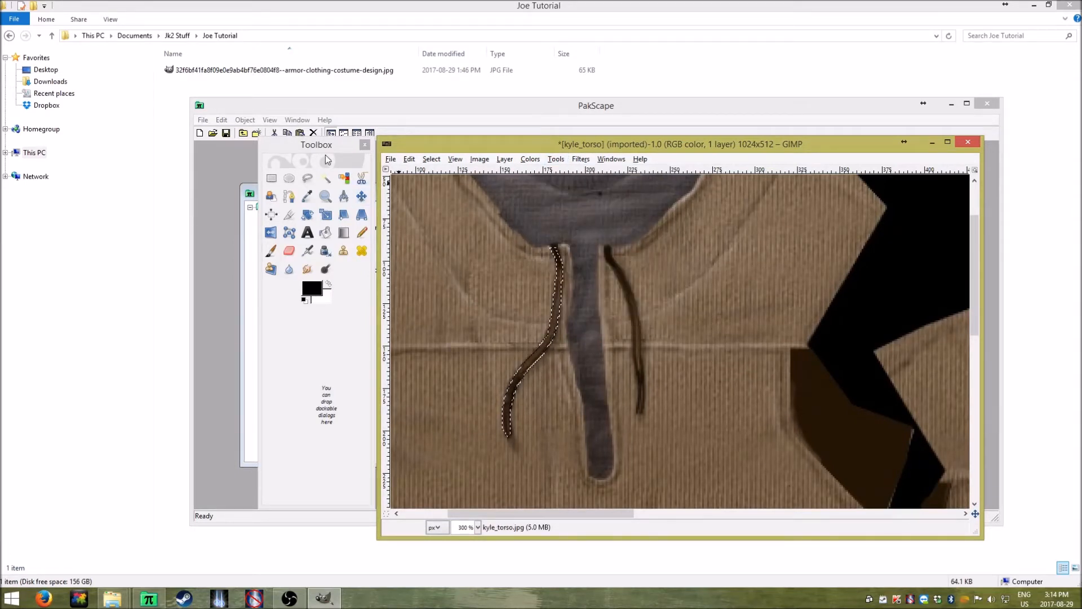
Try the Cartoon filter on the selected drawstring with a mask radius of 7.34, and discard it
left_click(556, 159)
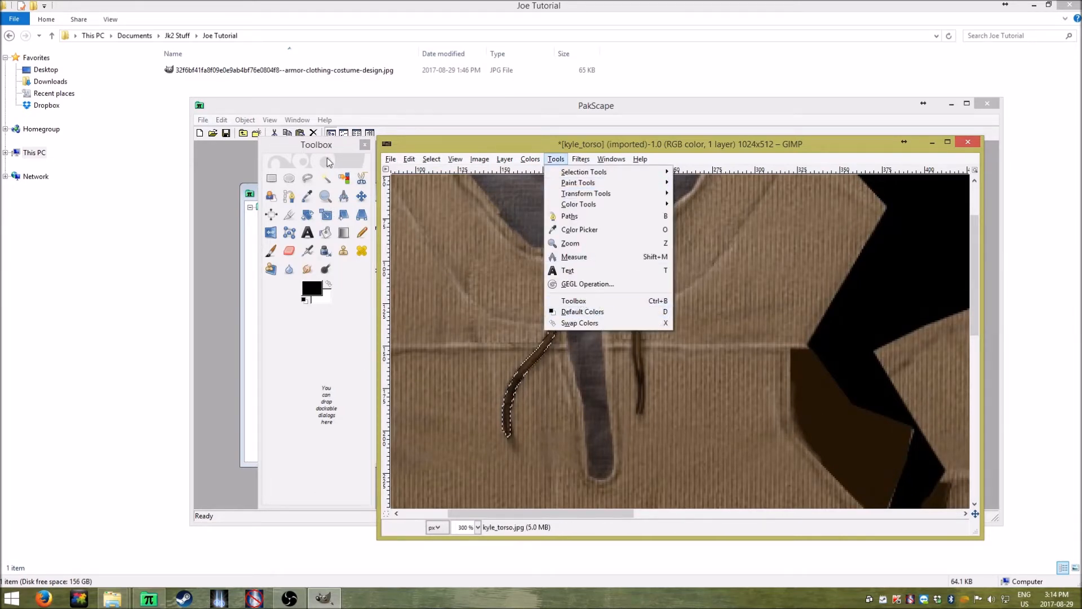
mouse_move(579, 160)
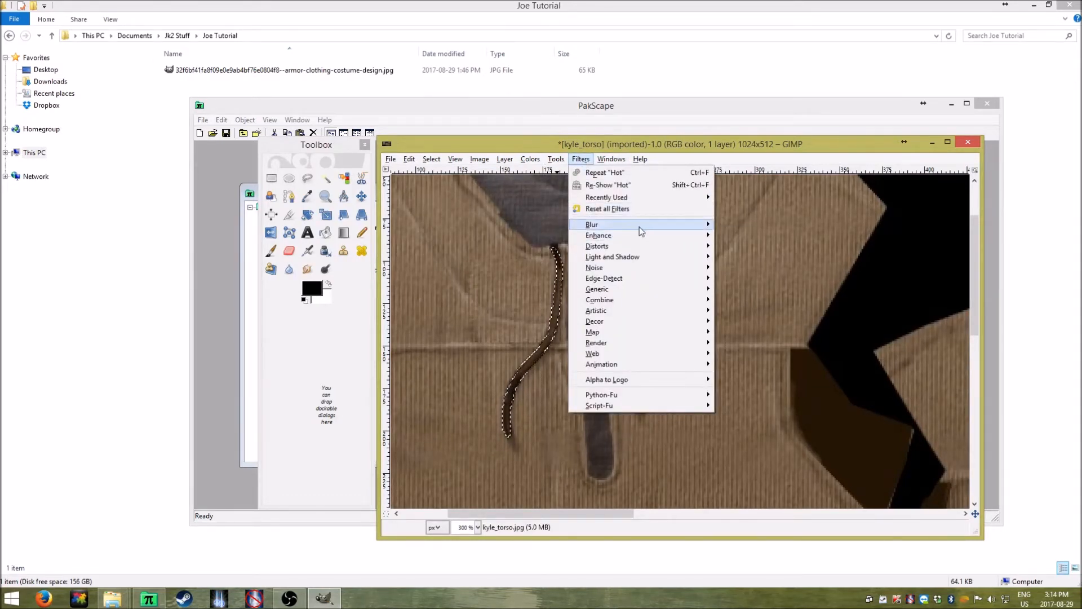
mouse_move(647, 226)
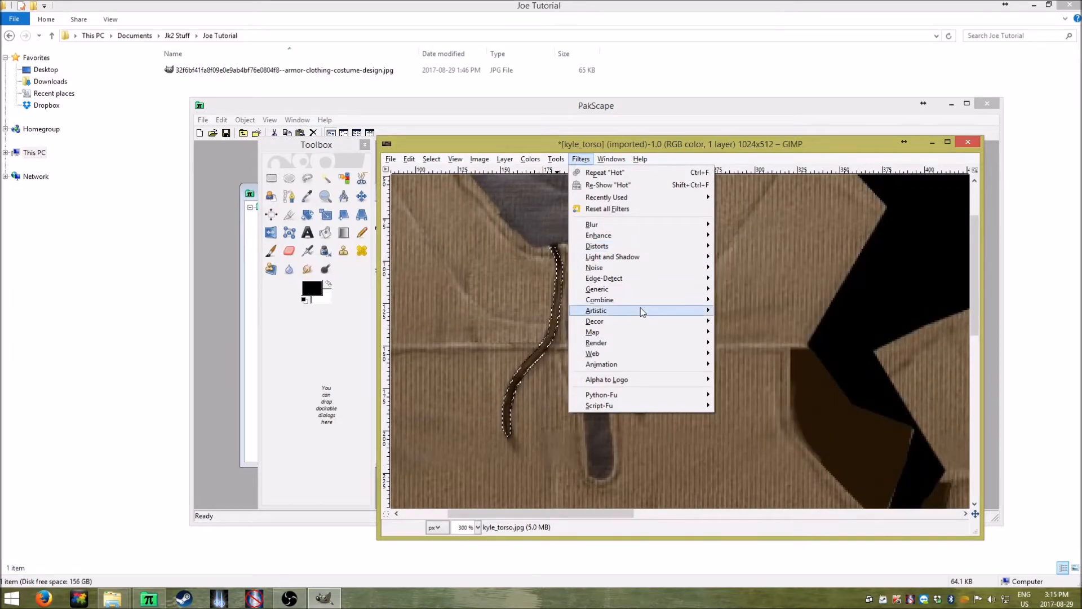
mouse_move(643, 311)
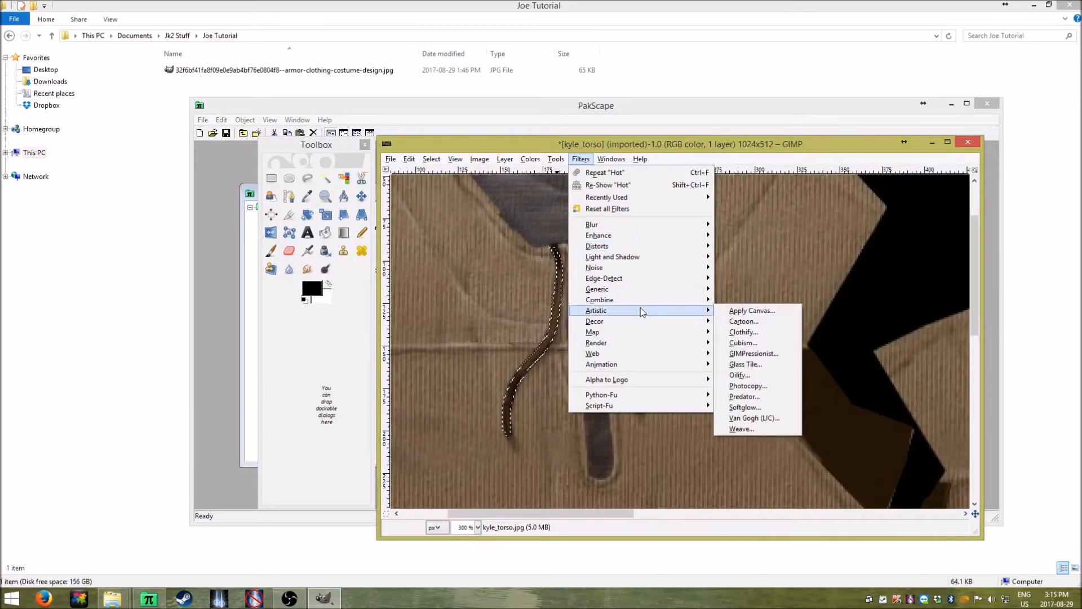
left_click(742, 322)
left_click_drag(560, 233, 313, 316)
left_click(248, 408)
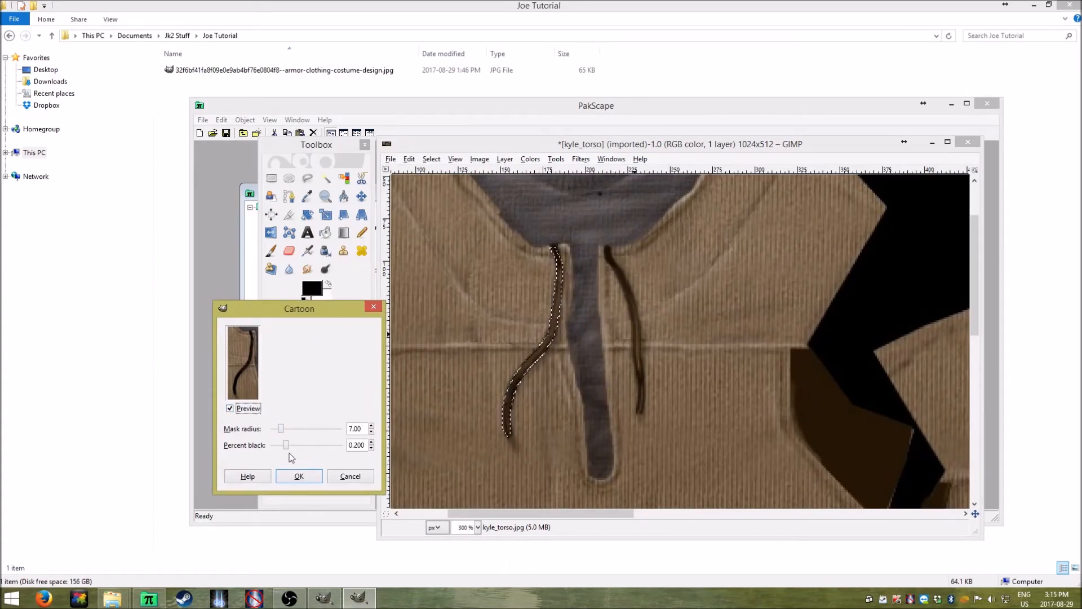
mouse_move(283, 434)
left_mouse_down()
mouse_move(319, 435)
mouse_move(284, 438)
left_mouse_up()
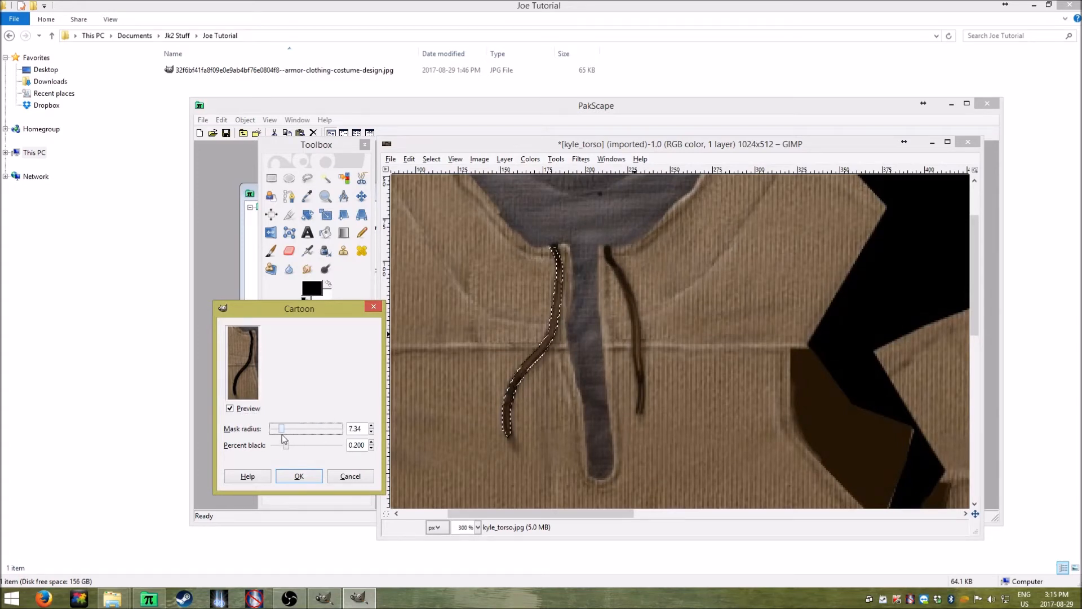
left_click(350, 475)
Apply the Clothify filter to the drawstring with Blur Y 9, azimuth 135, elevation 45 and depth 3
left_click(581, 160)
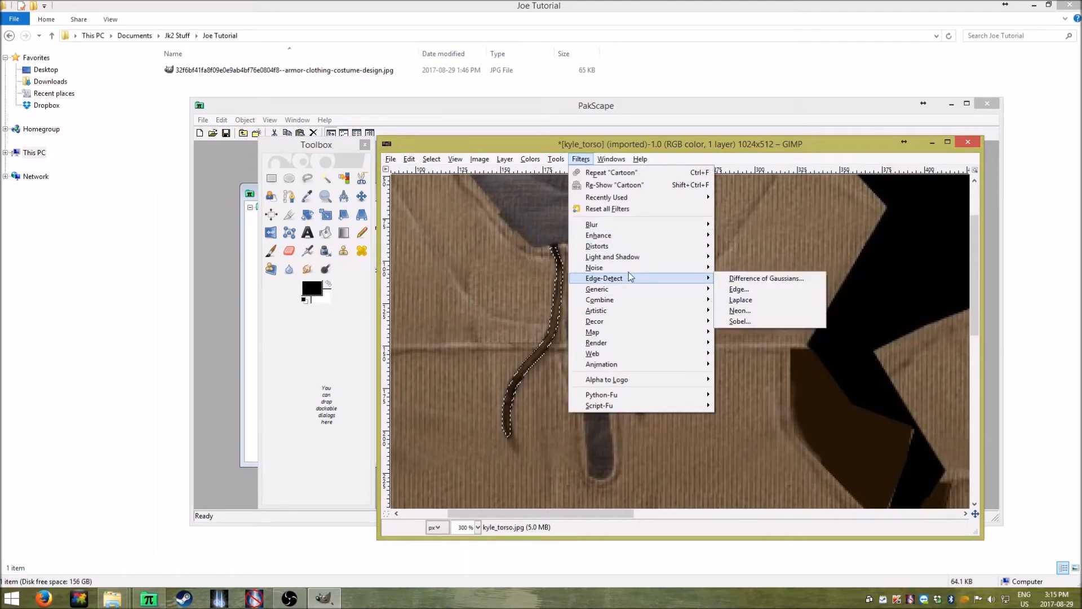
mouse_move(624, 291)
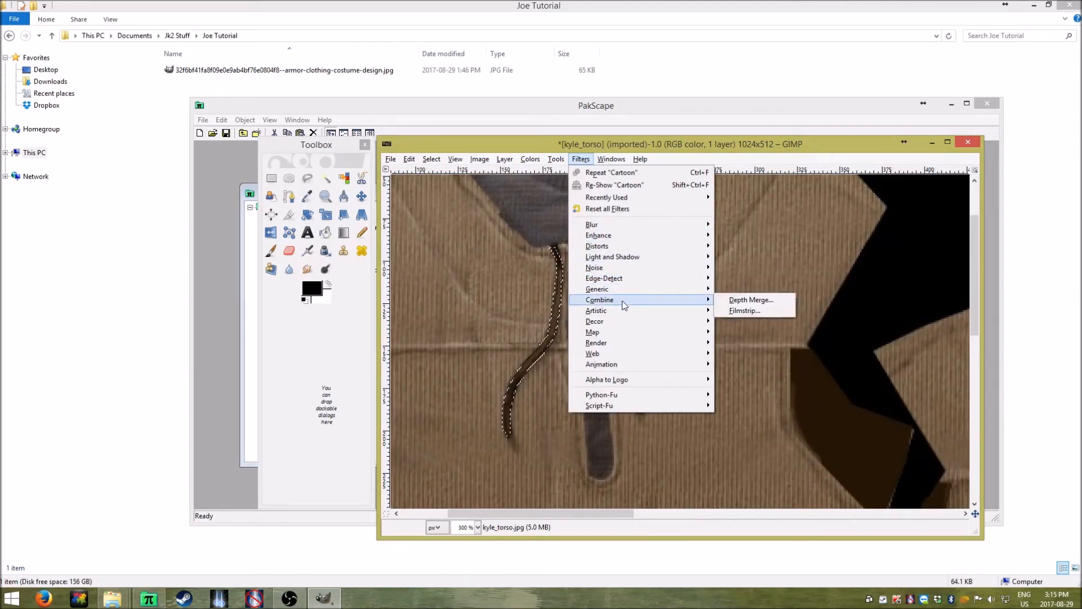
mouse_move(635, 312)
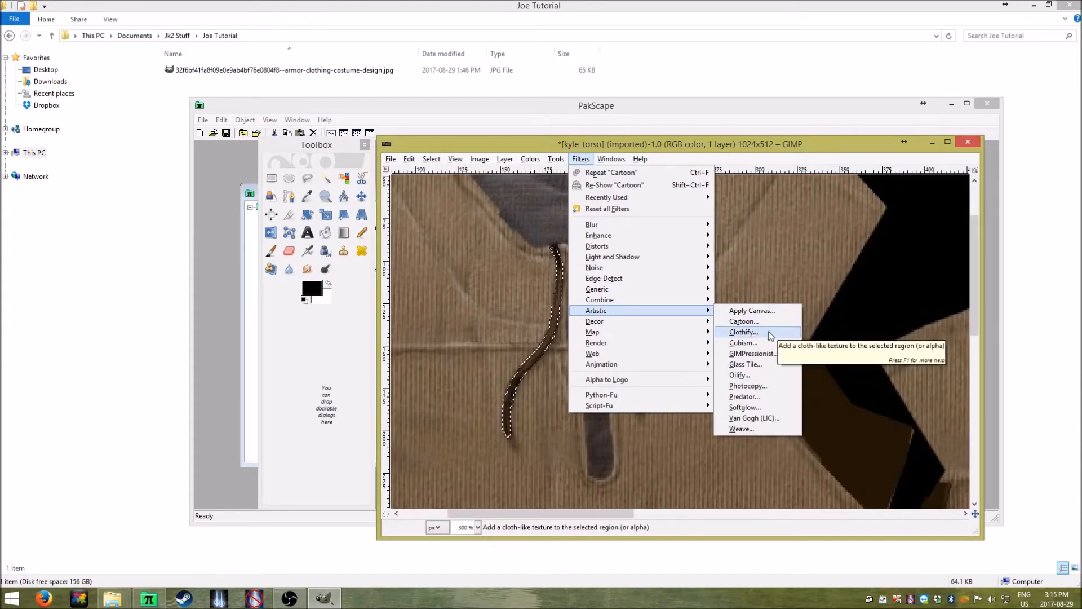
left_click(744, 332)
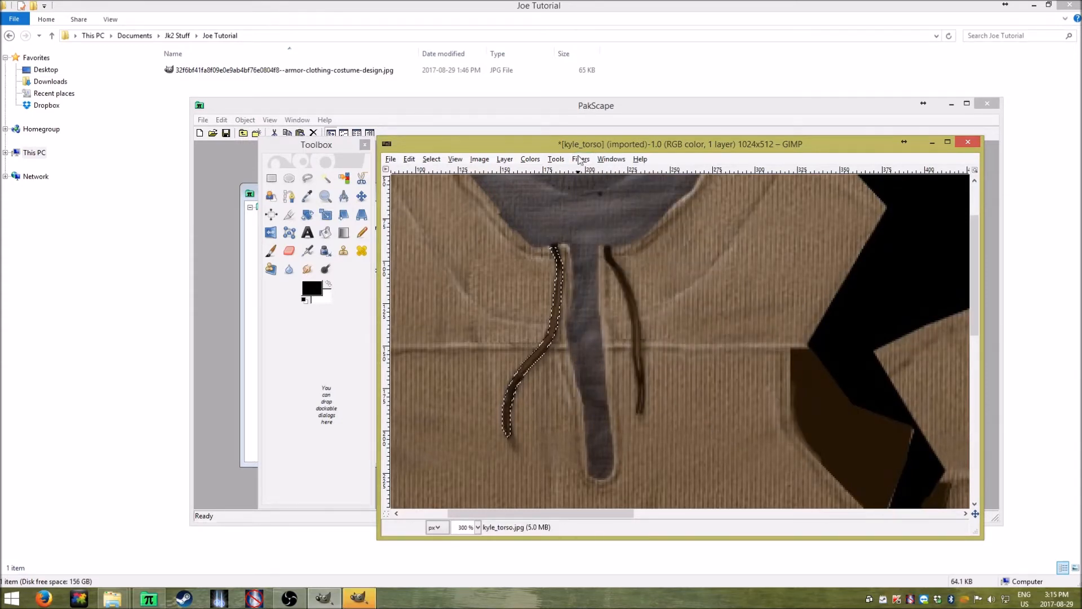
left_click(409, 159)
mouse_move(432, 159)
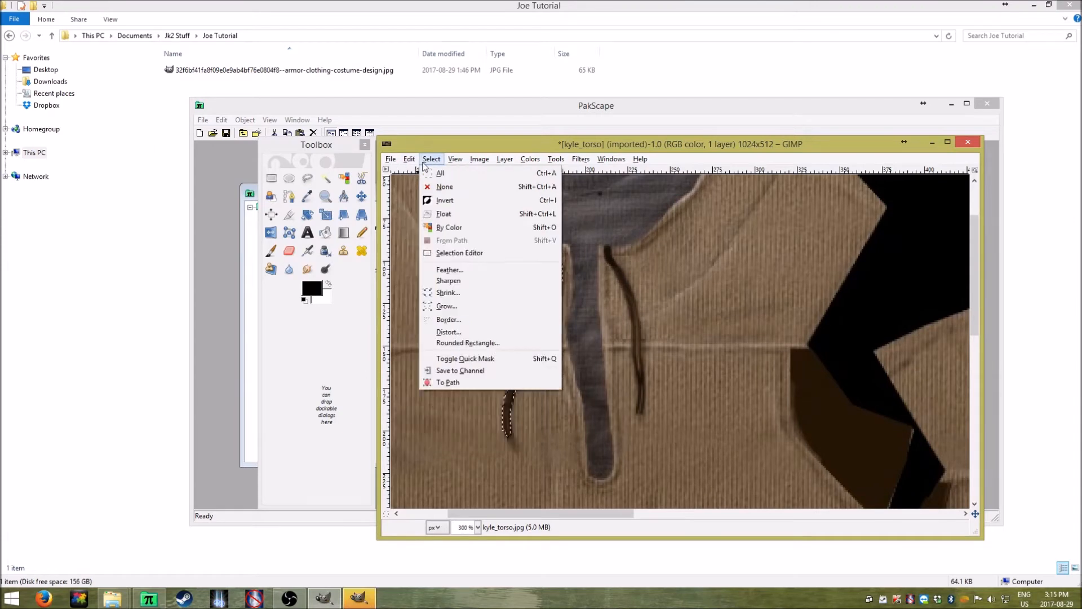
left_click(374, 603)
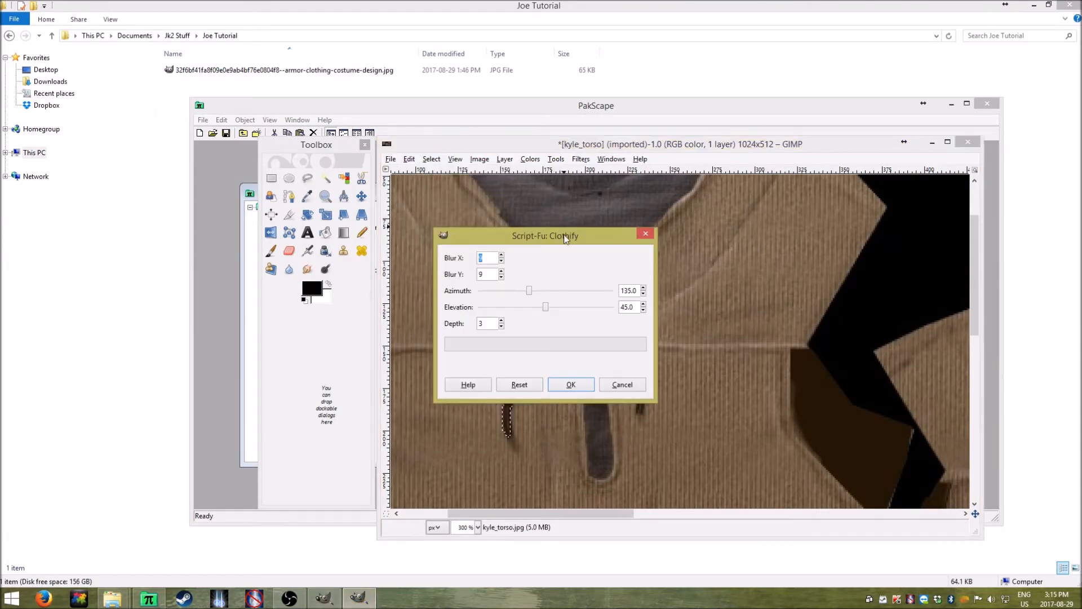
left_click_drag(566, 238, 363, 281)
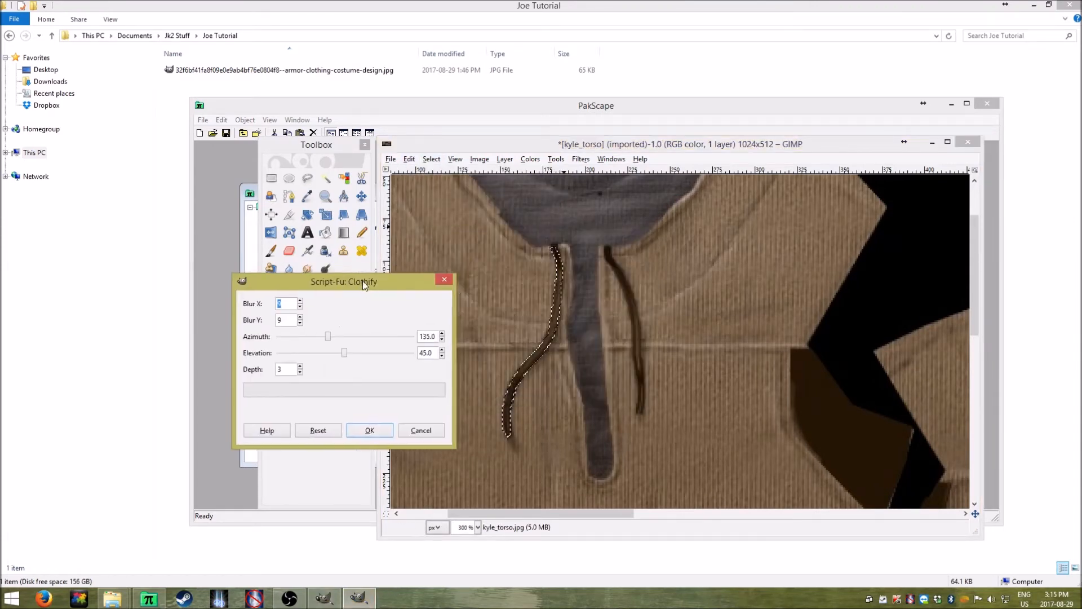
left_click(379, 432)
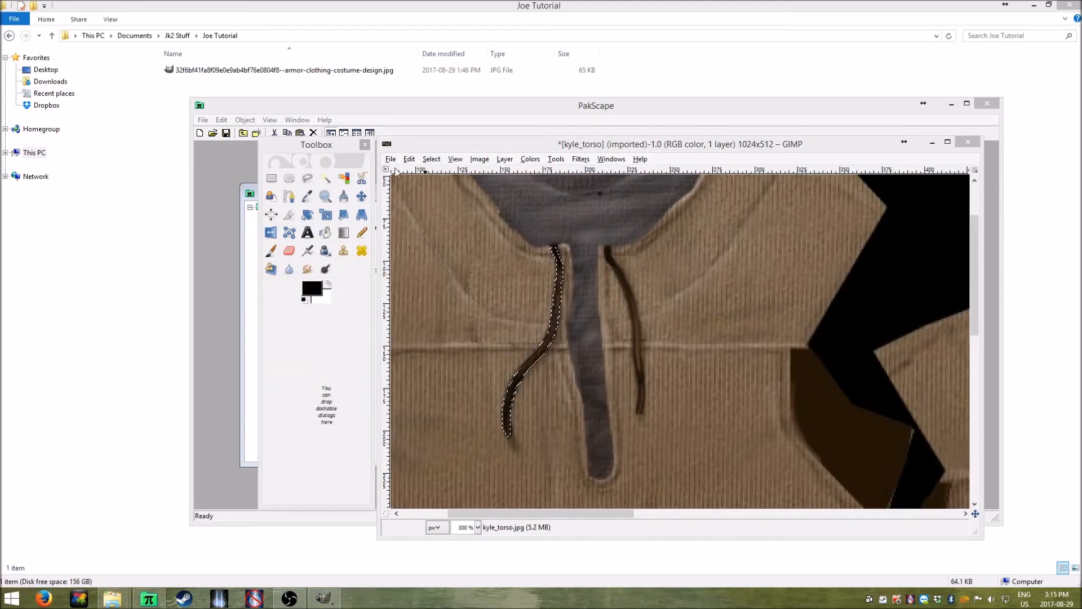
left_click(409, 159)
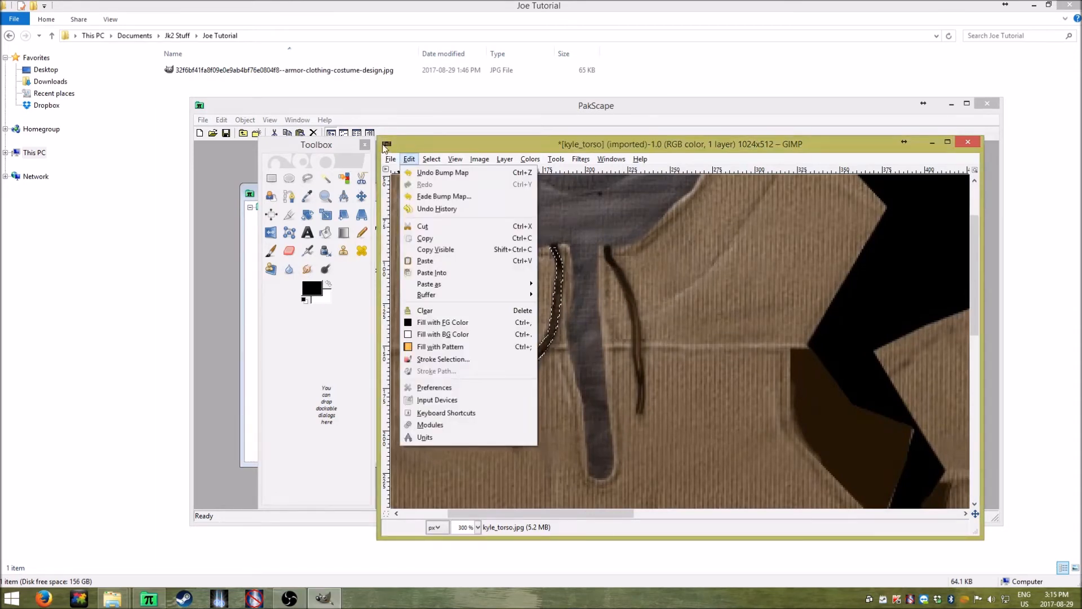
left_click(312, 148)
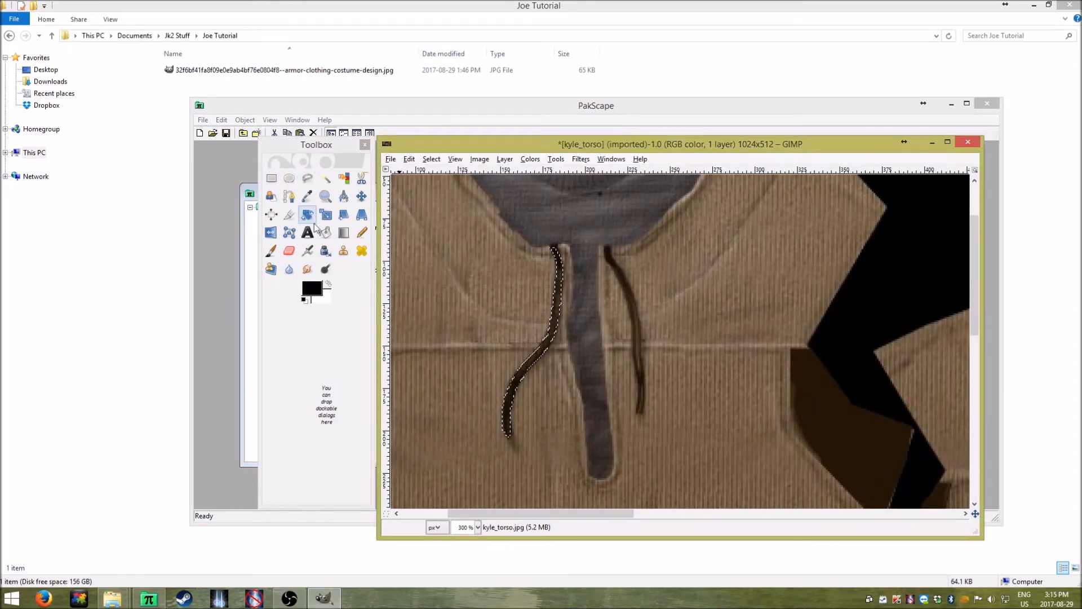
Paint over the selected drawstring in black with the Paintbrush and then the Pencil tool
left_click(271, 251)
left_click(461, 302)
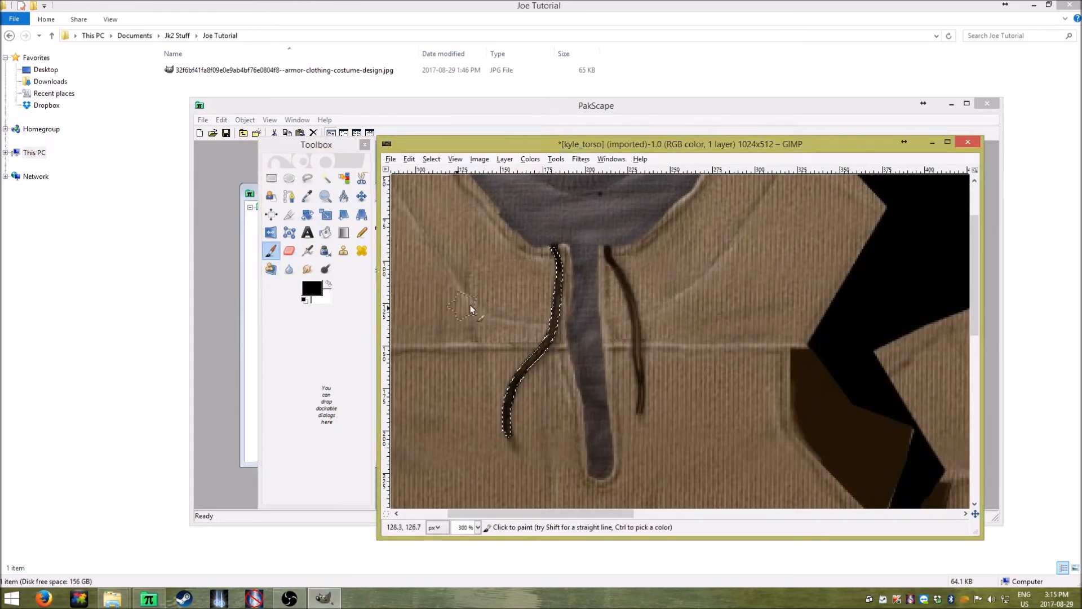
left_click(363, 237)
left_click(545, 363)
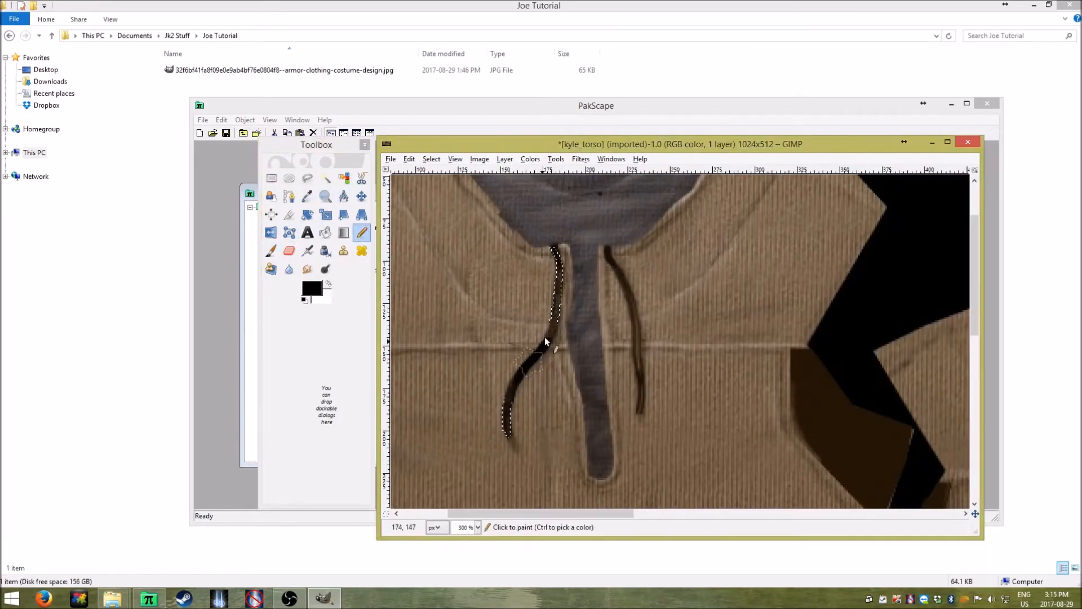
left_click_drag(533, 363, 550, 340)
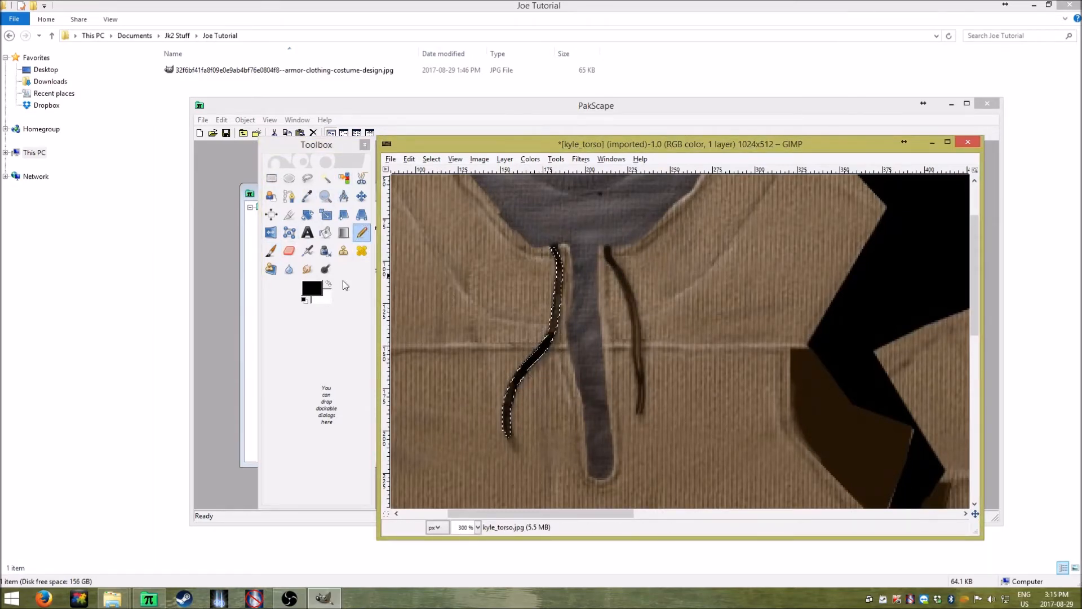
Set the Pencil opacity to 100, keep black as the foreground color, and paint over the drawstring again
left_click(312, 288)
double_click(361, 236)
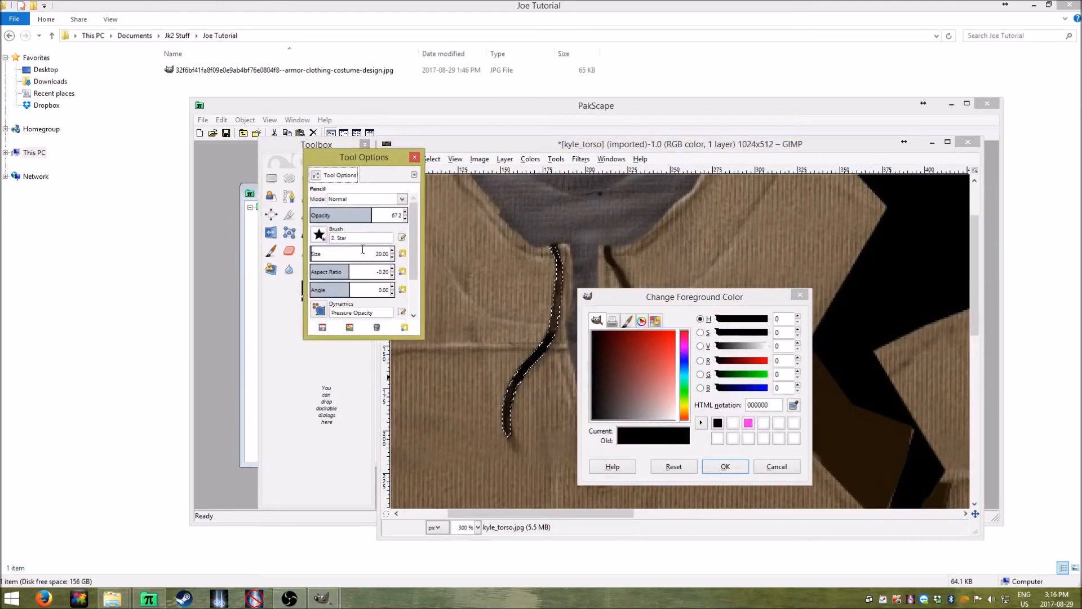
mouse_move(417, 258)
left_mouse_down()
mouse_move(413, 293)
mouse_move(414, 245)
mouse_move(383, 217)
mouse_move(453, 212)
left_mouse_up()
left_click(691, 312)
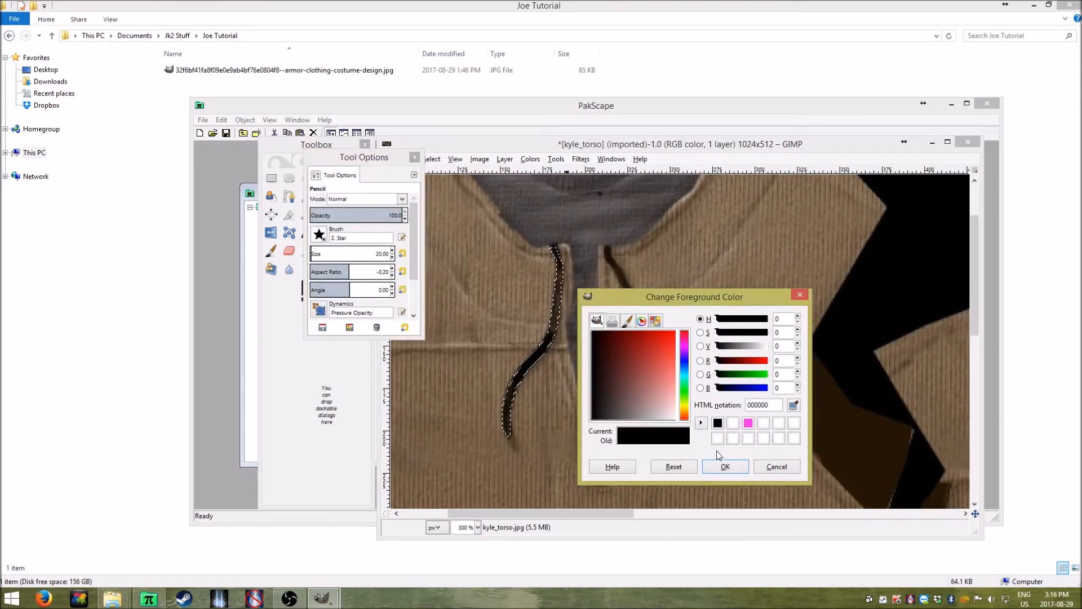
left_click(726, 468)
mouse_move(530, 347)
left_mouse_down()
mouse_move(541, 353)
mouse_move(554, 320)
mouse_move(521, 366)
mouse_move(554, 334)
left_mouse_up()
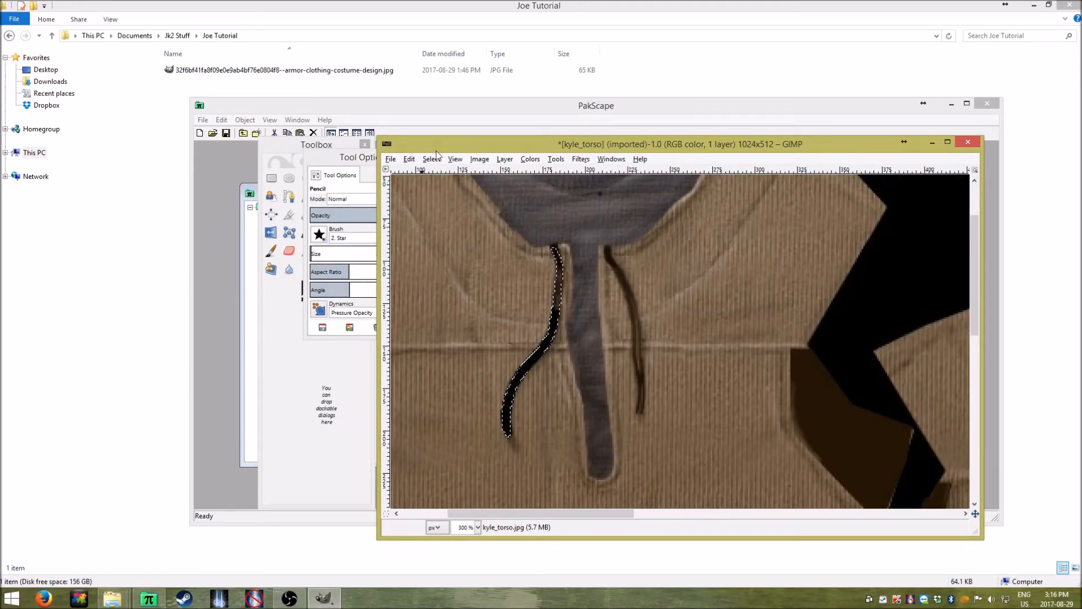
Apply Clothify to the blackened drawstring with Blur Y 9, azimuth 135, elevation 45 and depth 3, and inspect it at 400%
left_click(581, 159)
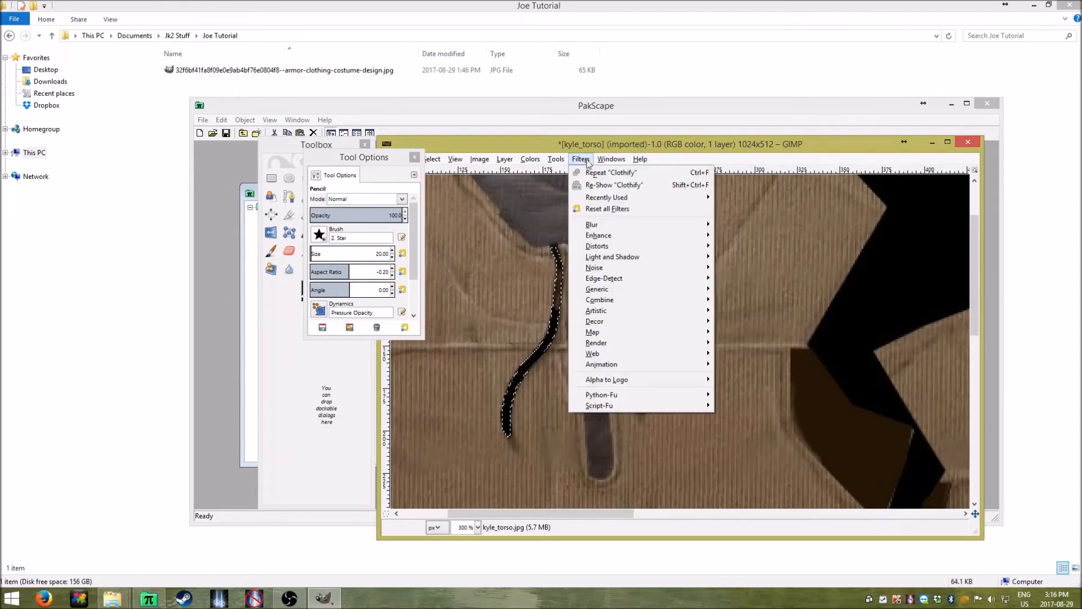
mouse_move(664, 311)
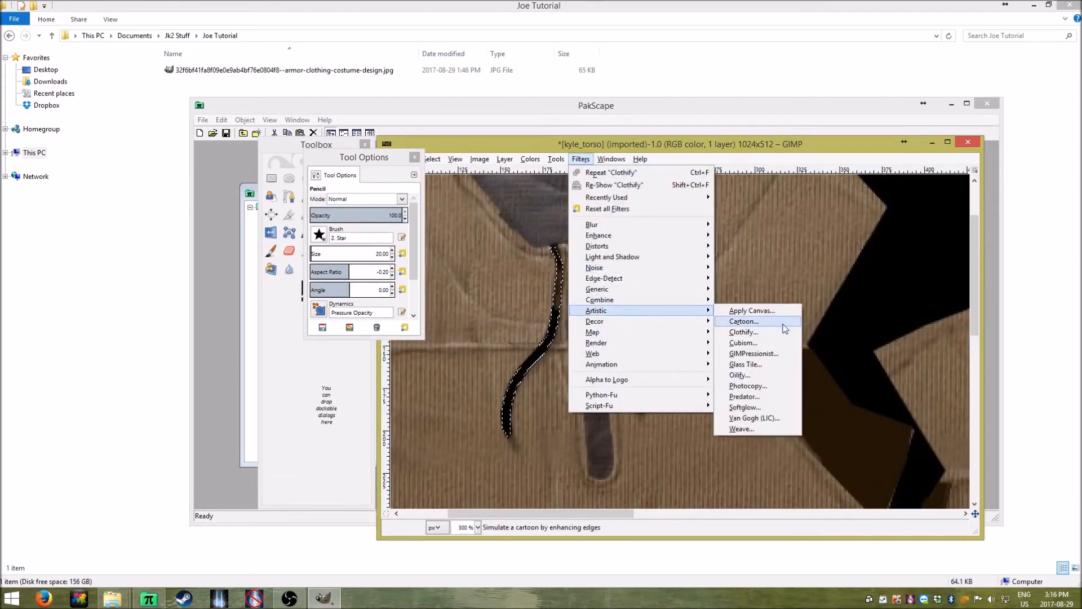
left_click(744, 332)
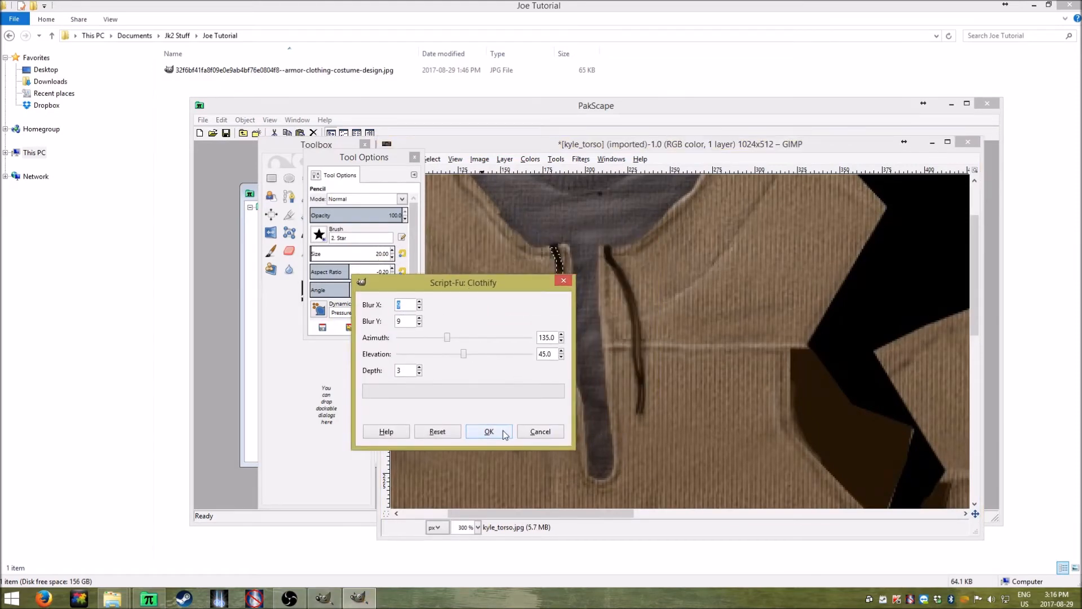
left_click(503, 431)
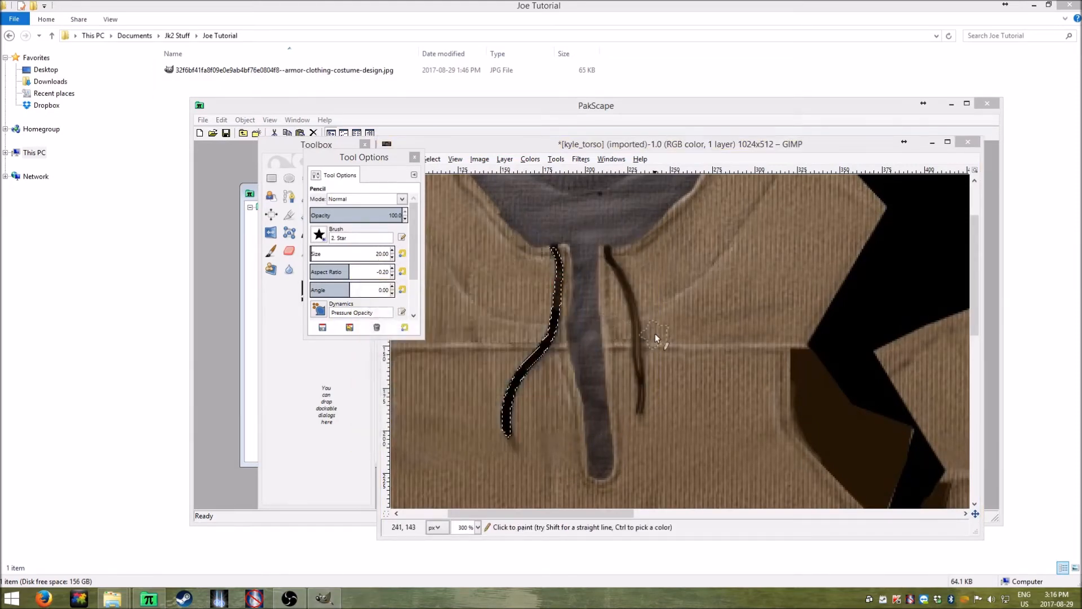
left_click(478, 527)
left_click(475, 425)
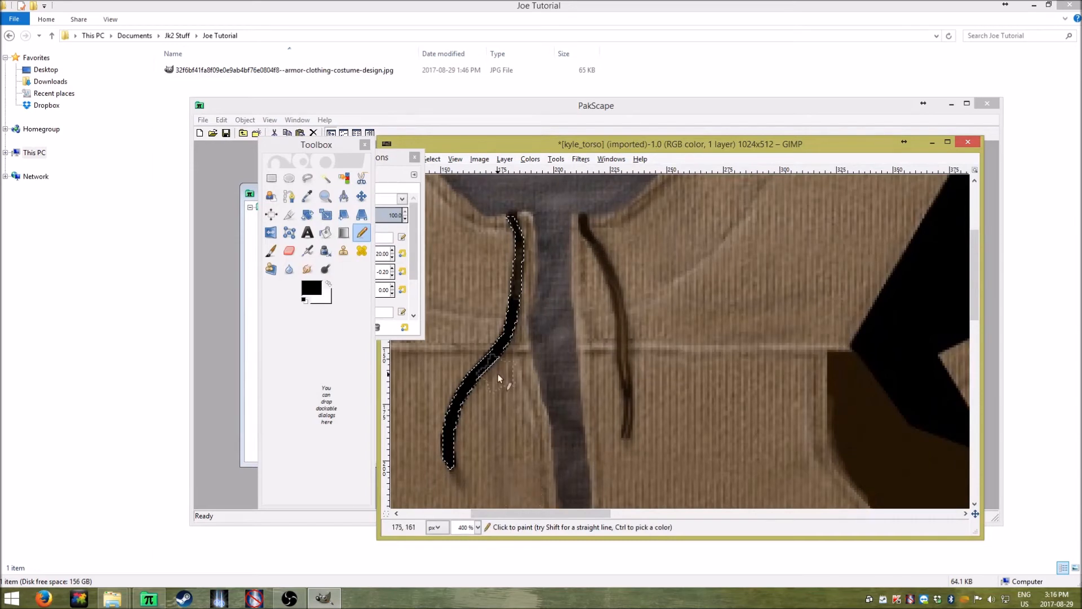
Move the Pencil's Tool Options window clear of the image and close it
left_click(363, 346)
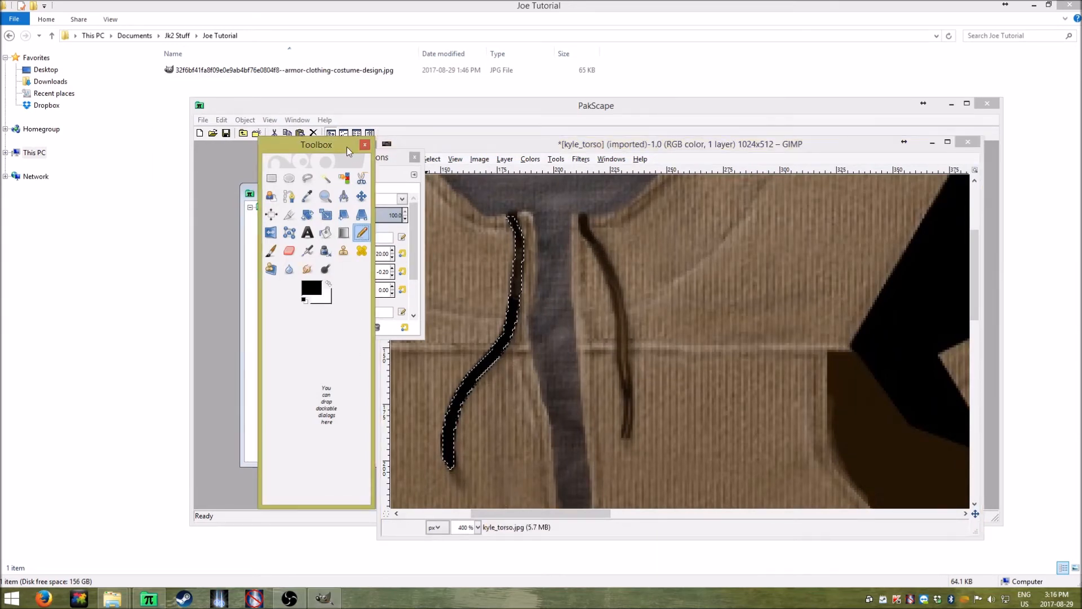
left_click(482, 148)
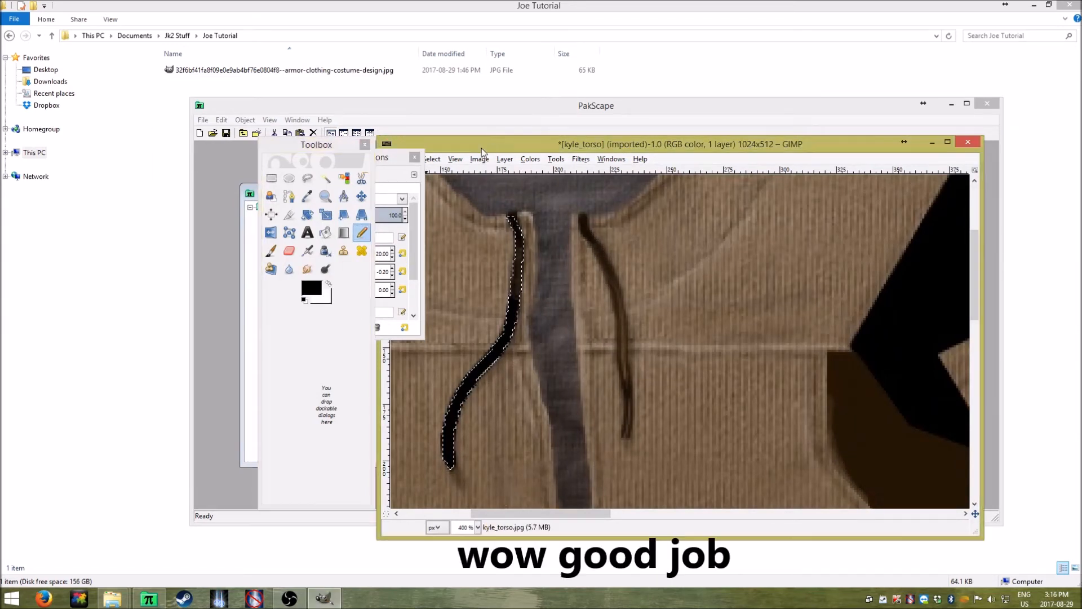
left_click(404, 169)
left_click_drag(404, 169, 231, 296)
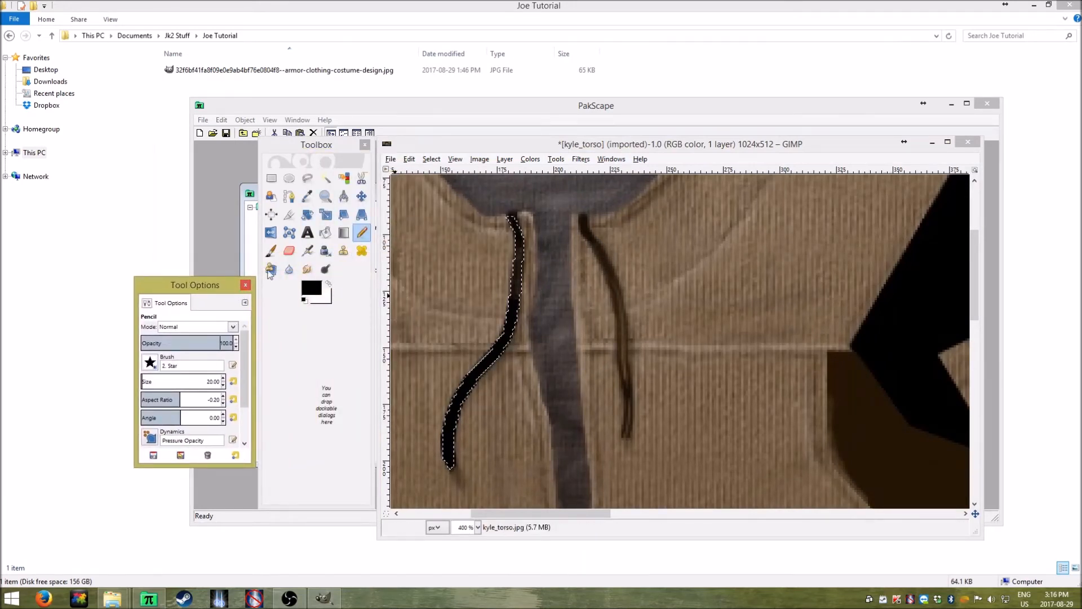
left_click(246, 285)
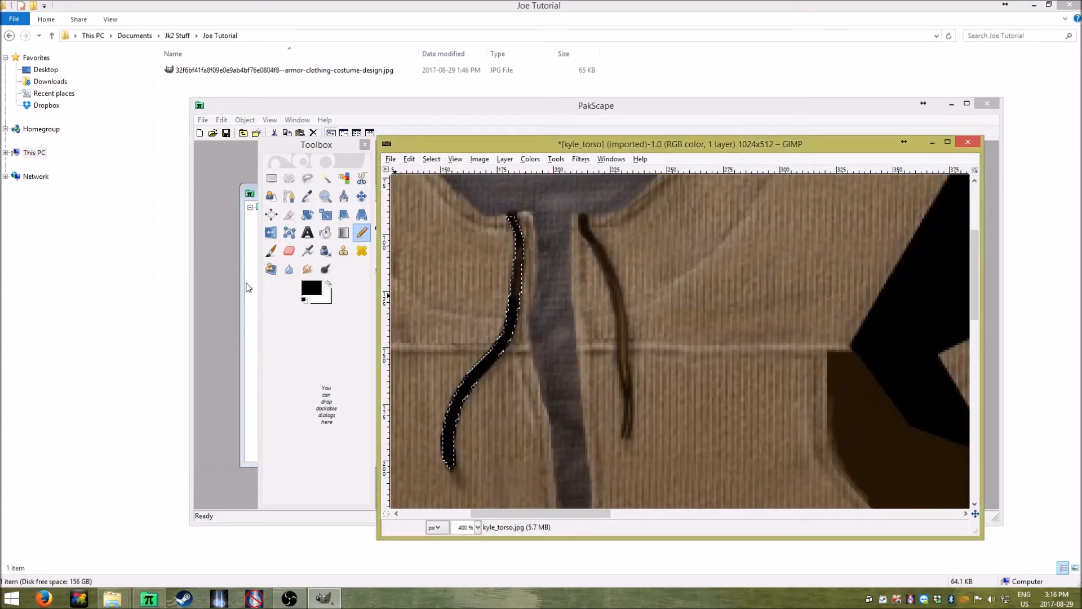
left_click(581, 159)
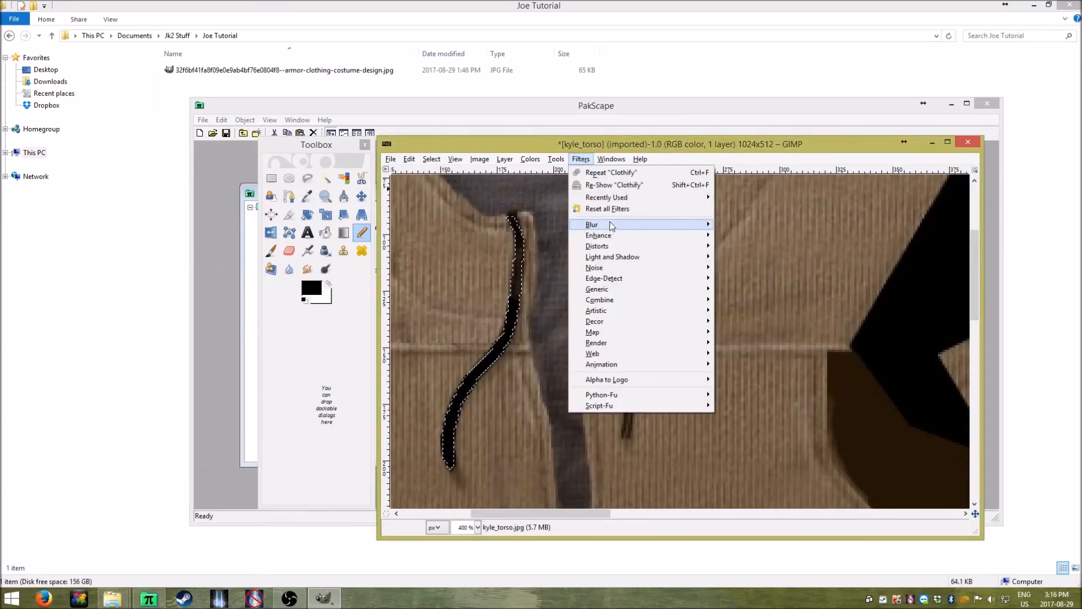
mouse_move(616, 226)
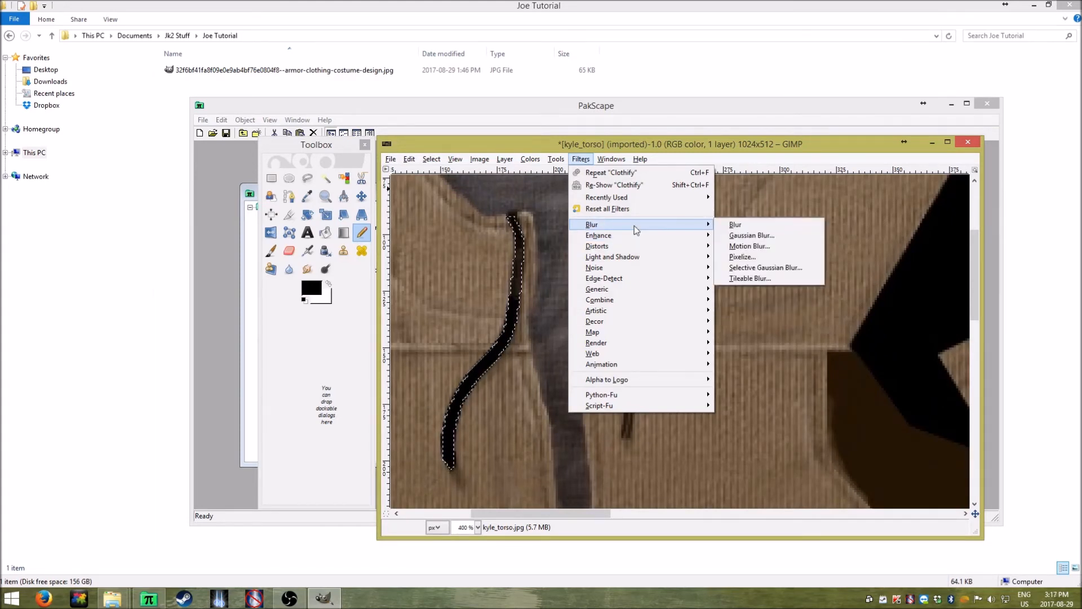
left_click(282, 313)
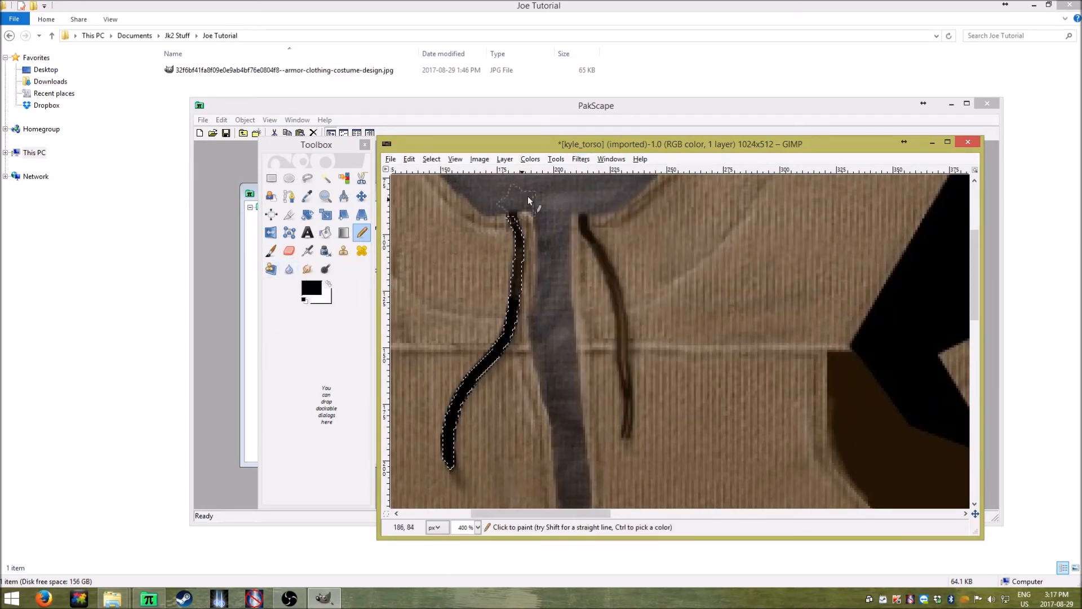
left_click(581, 159)
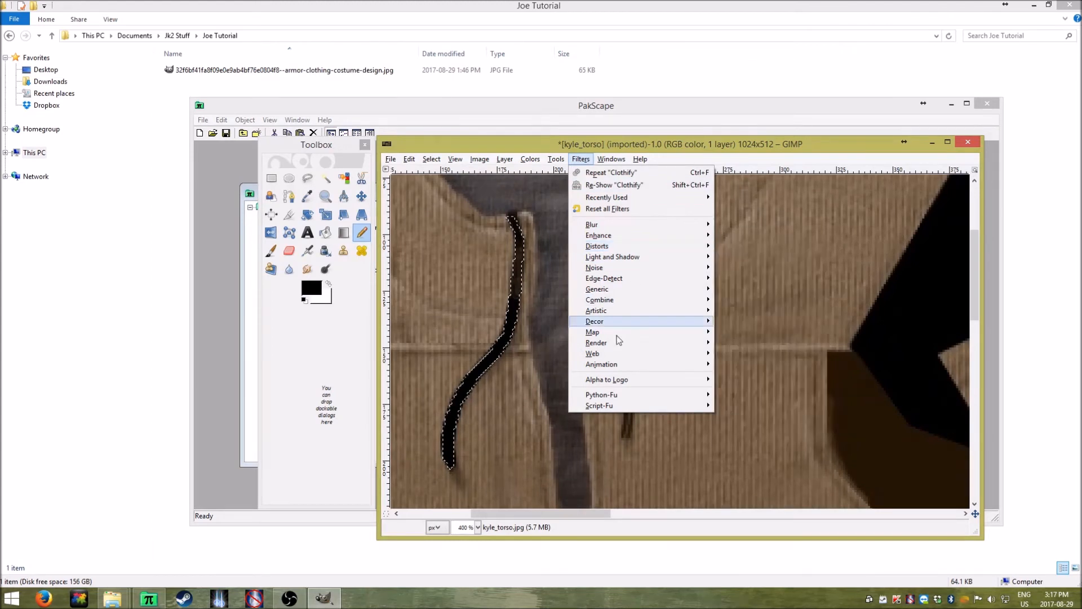
Generate a Waves animation from the texture with amplitude 10, wavelength 10 and 6 frames
mouse_move(620, 364)
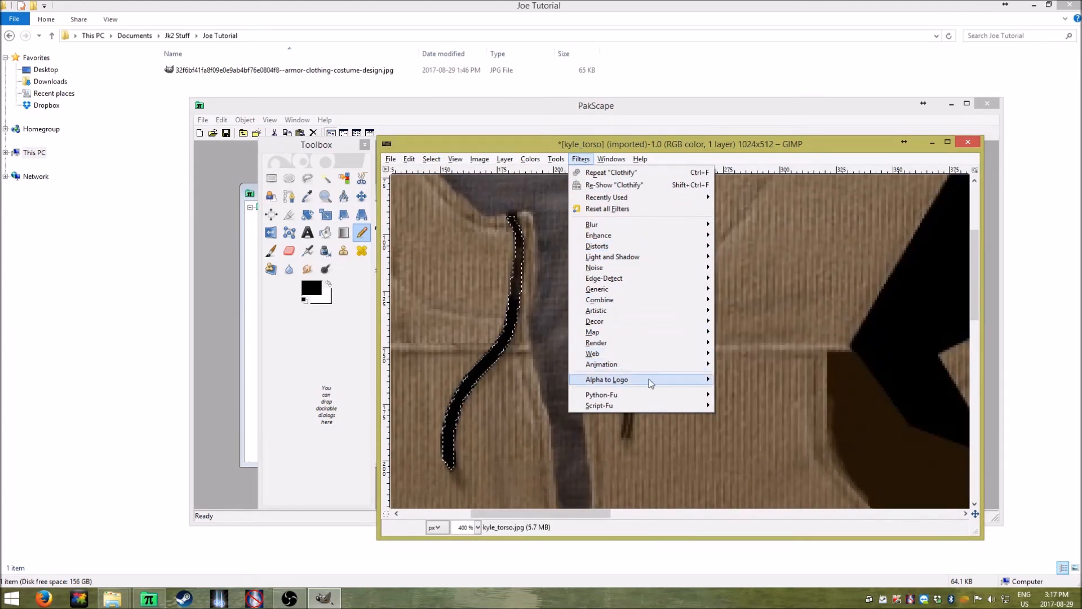
mouse_move(644, 381)
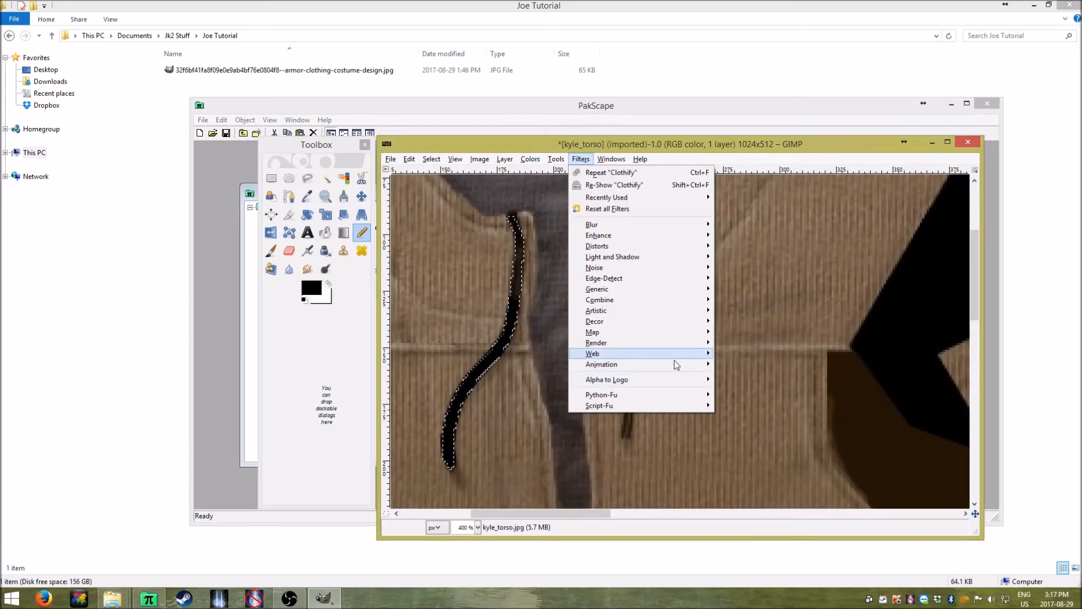
mouse_move(674, 364)
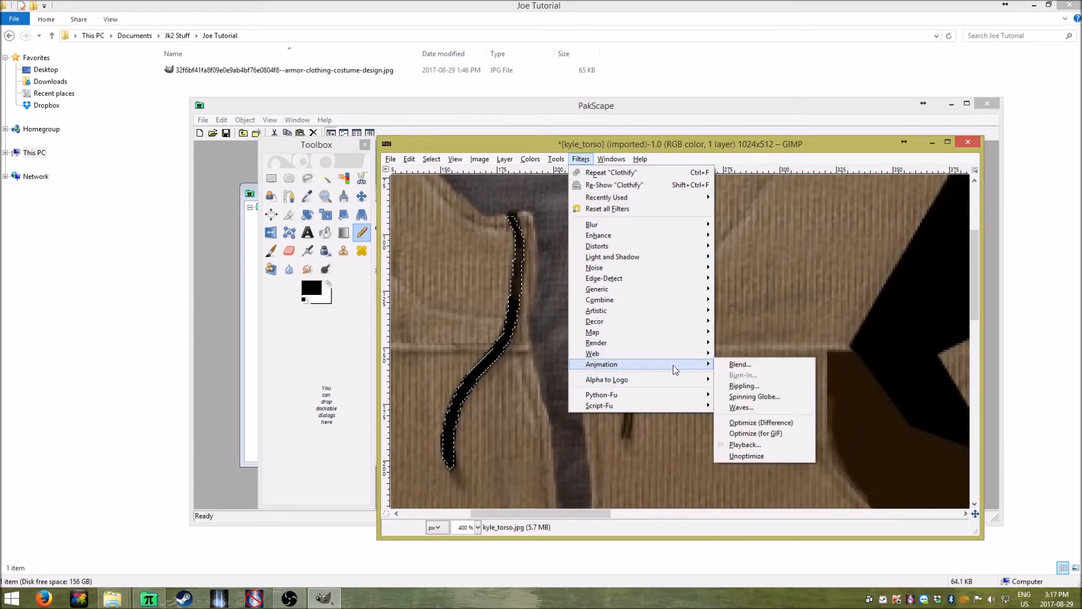
left_click(740, 407)
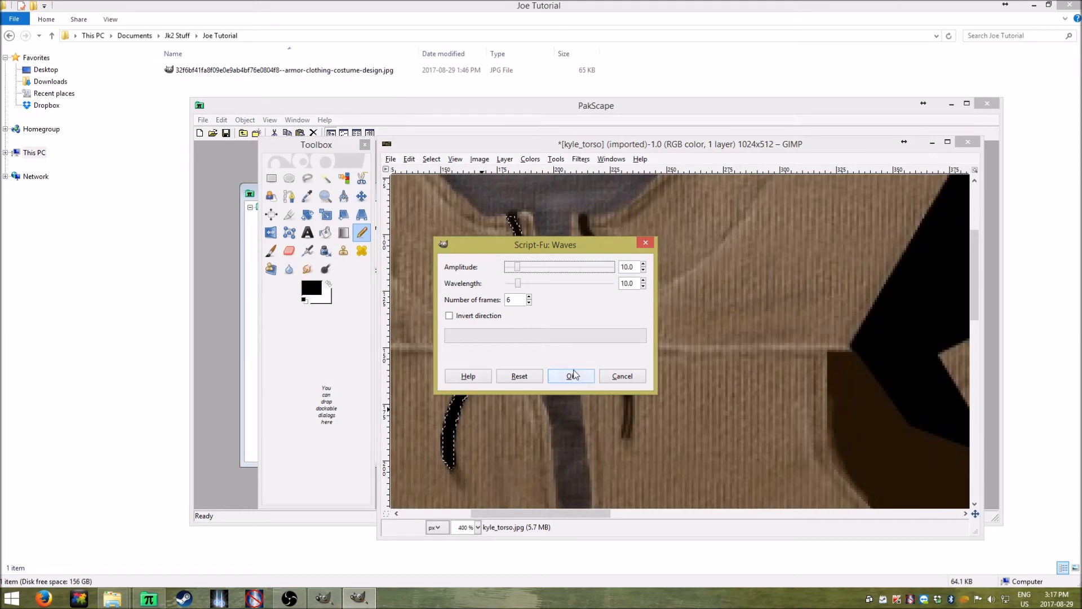
left_click(572, 377)
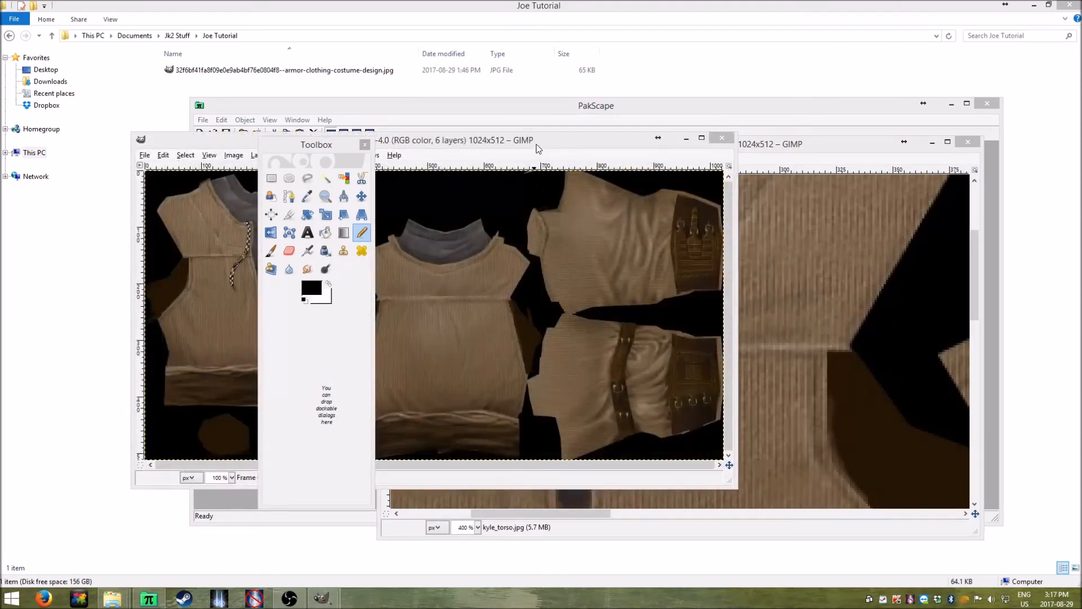
Play the new Waves image in Animation Playback and rewind it
left_click_drag(538, 142, 768, 164)
left_click(591, 171)
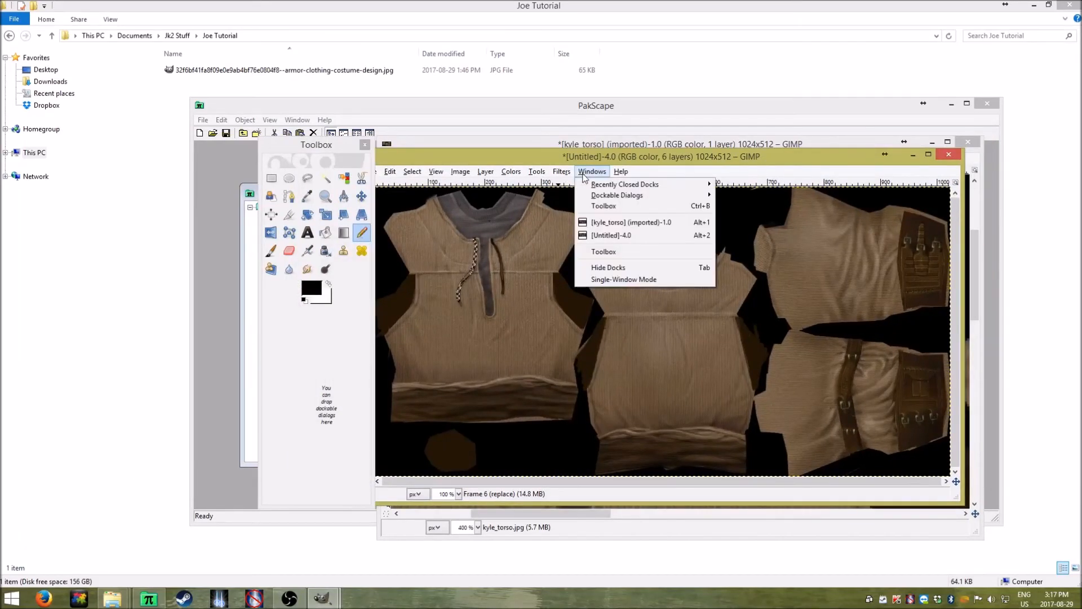
mouse_move(562, 176)
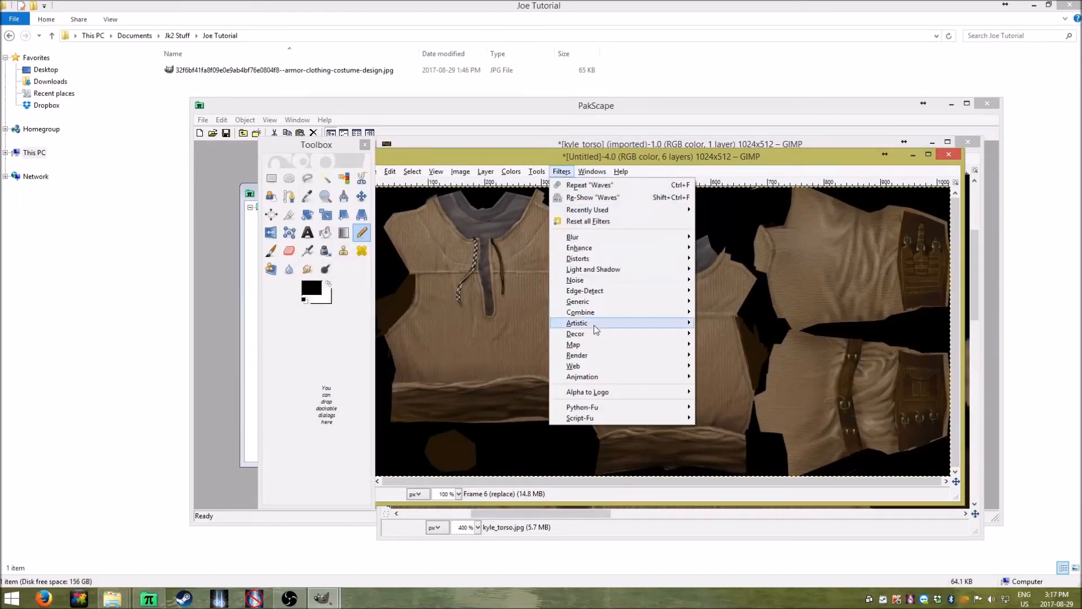
mouse_move(596, 381)
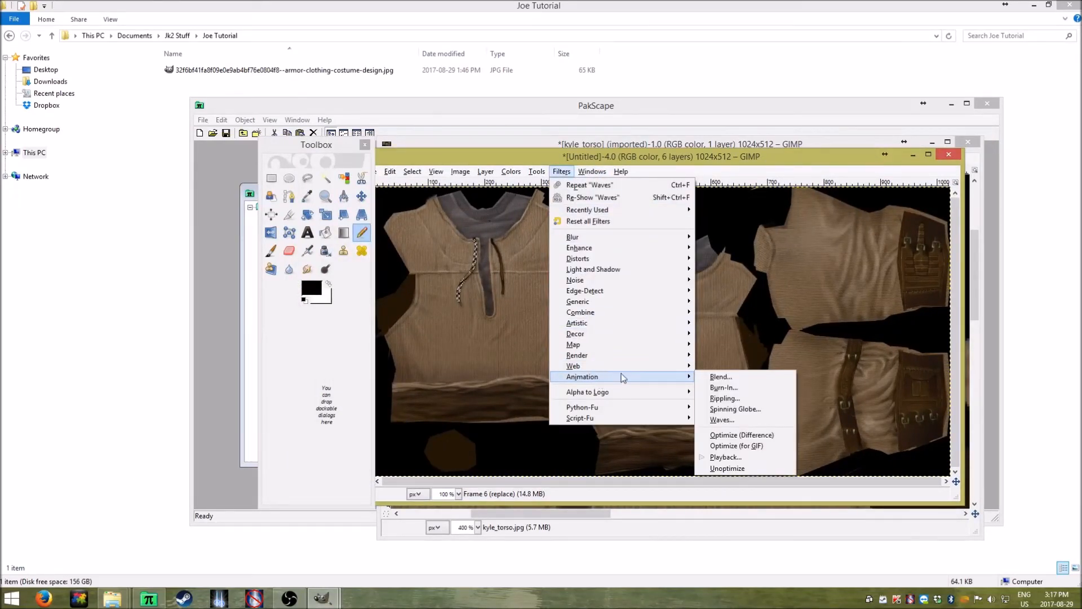
left_click(724, 457)
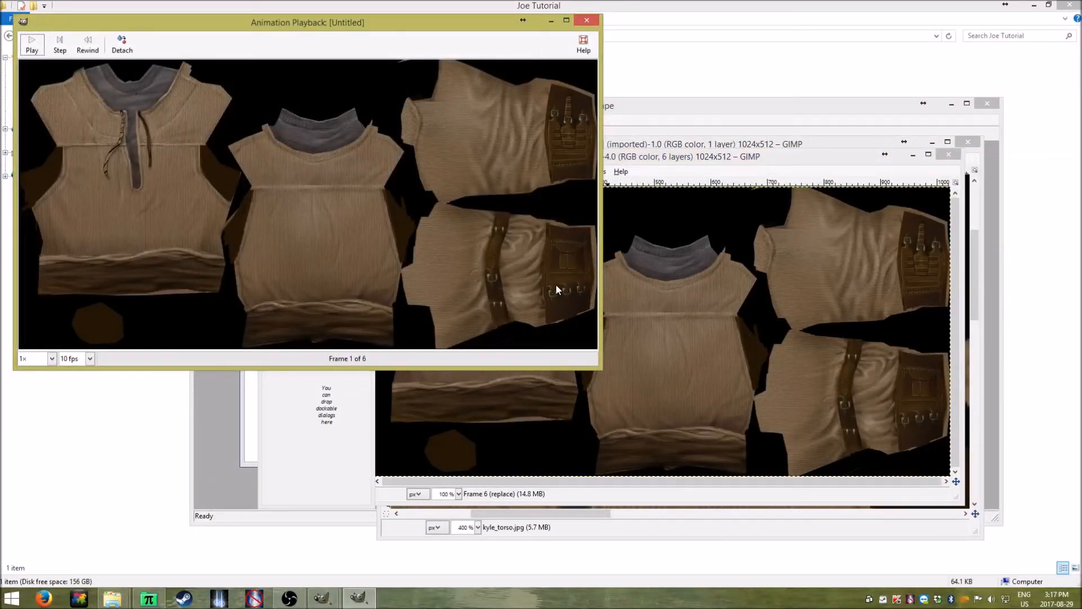
left_click_drag(299, 24, 514, 115)
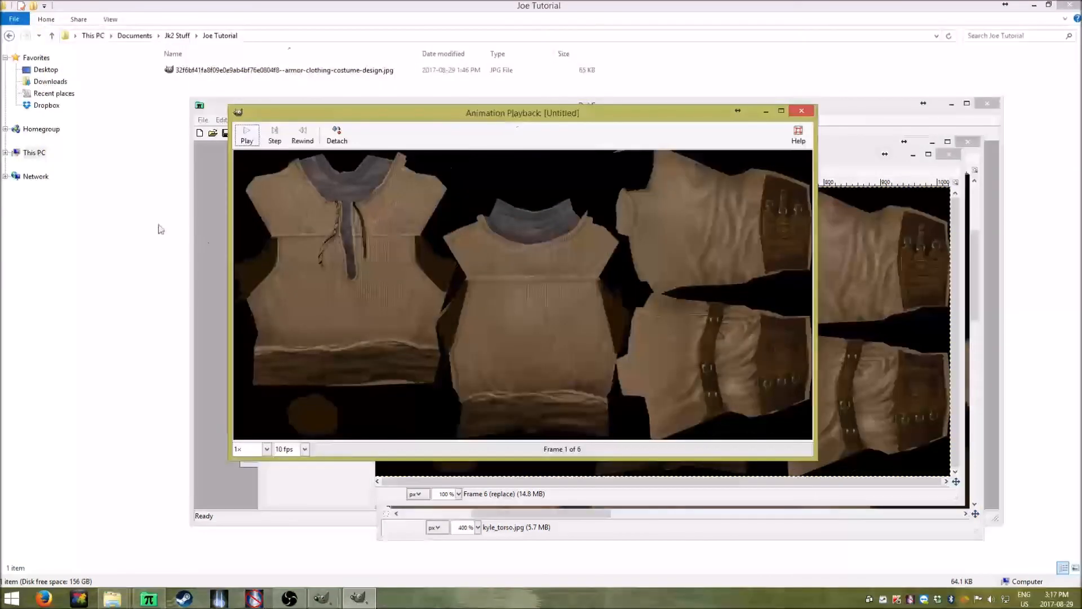
left_click(245, 135)
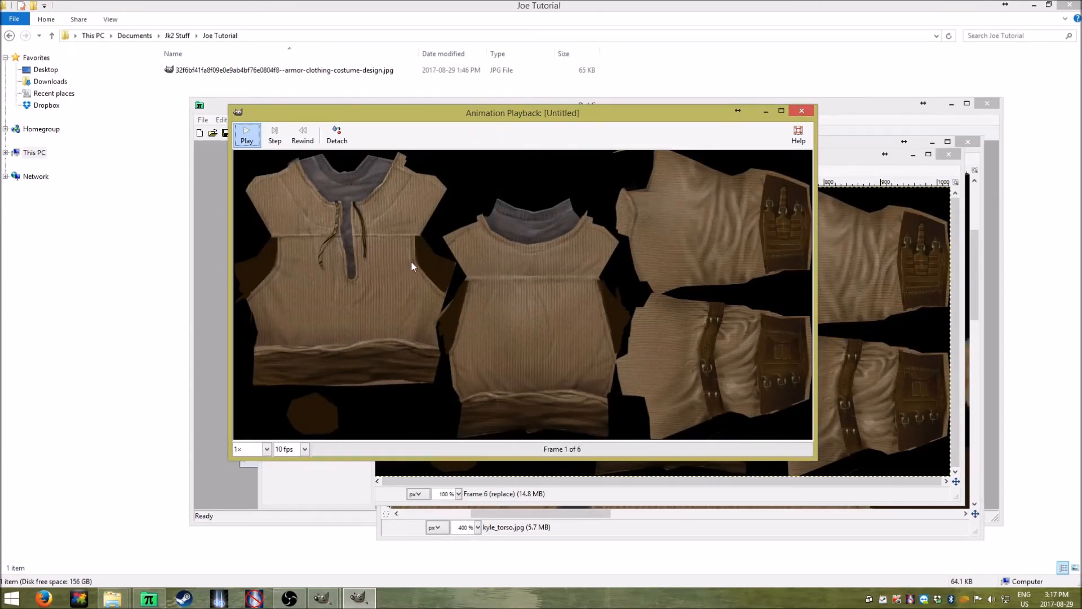
left_click(306, 140)
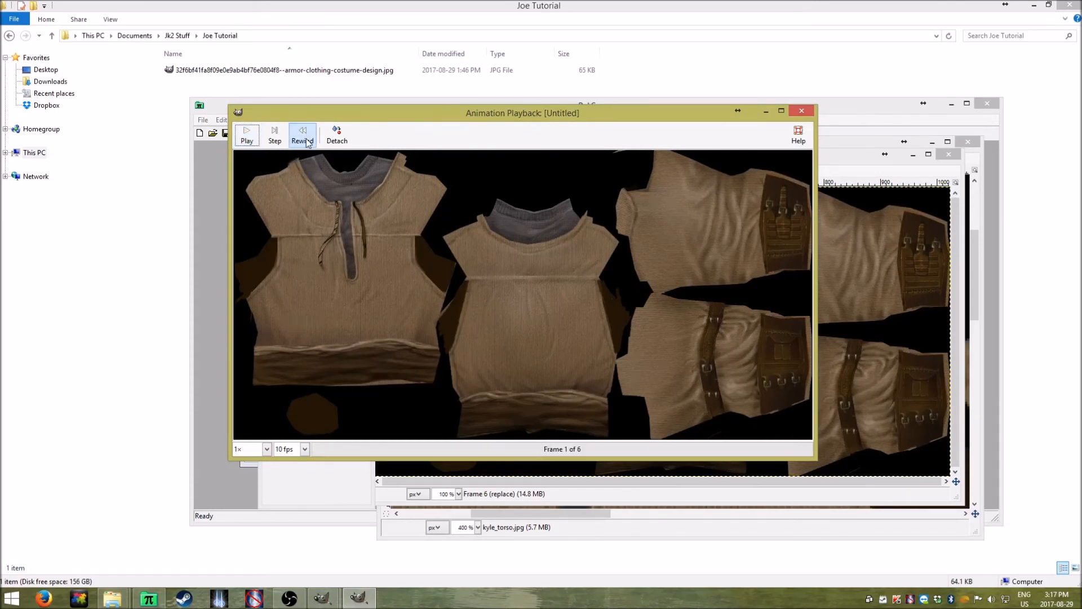
Step through the Waves animation frame by frame and close the playback
left_click(269, 145)
left_click(270, 145)
left_click(270, 145)
left_click(270, 145)
left_click(270, 145)
left_click(270, 145)
left_click(270, 145)
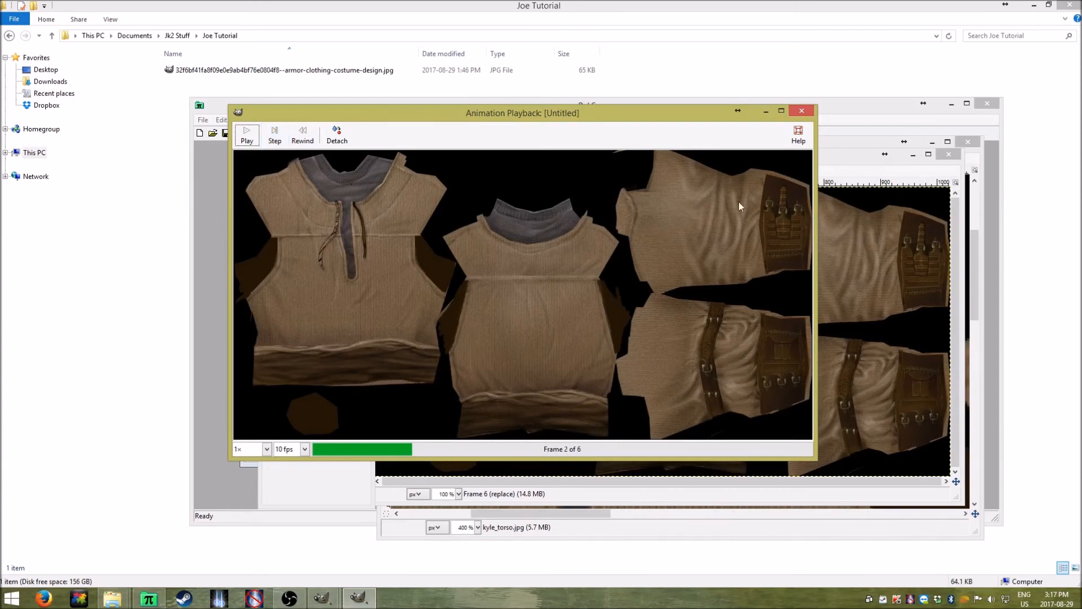
left_click(802, 112)
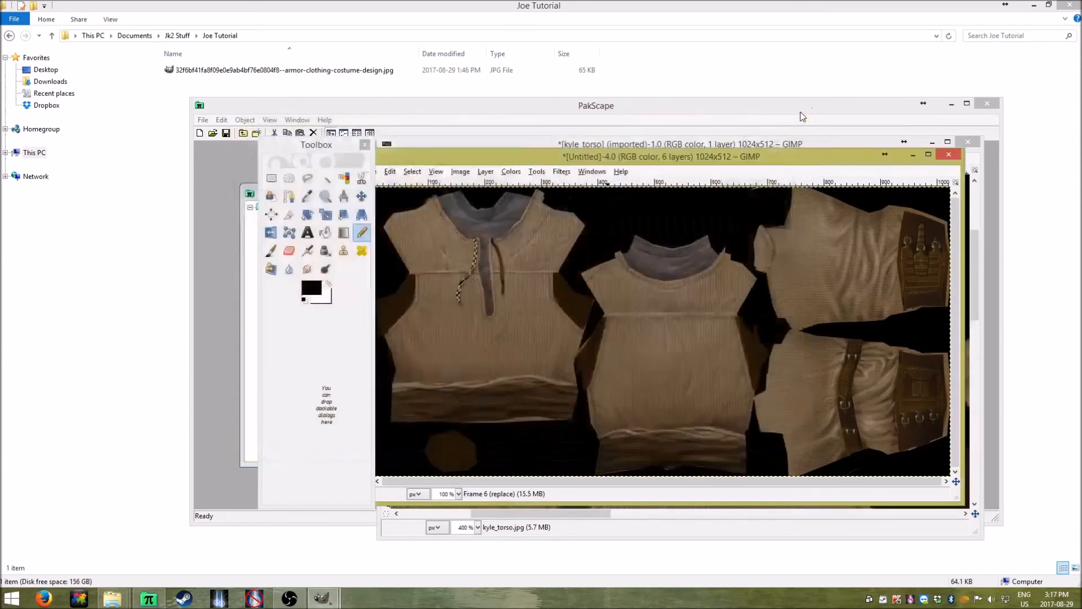
Reposition the animated image's window and move the Toolbox clear of it
mouse_move(794, 167)
left_mouse_down()
mouse_move(760, 176)
mouse_move(778, 170)
left_mouse_up()
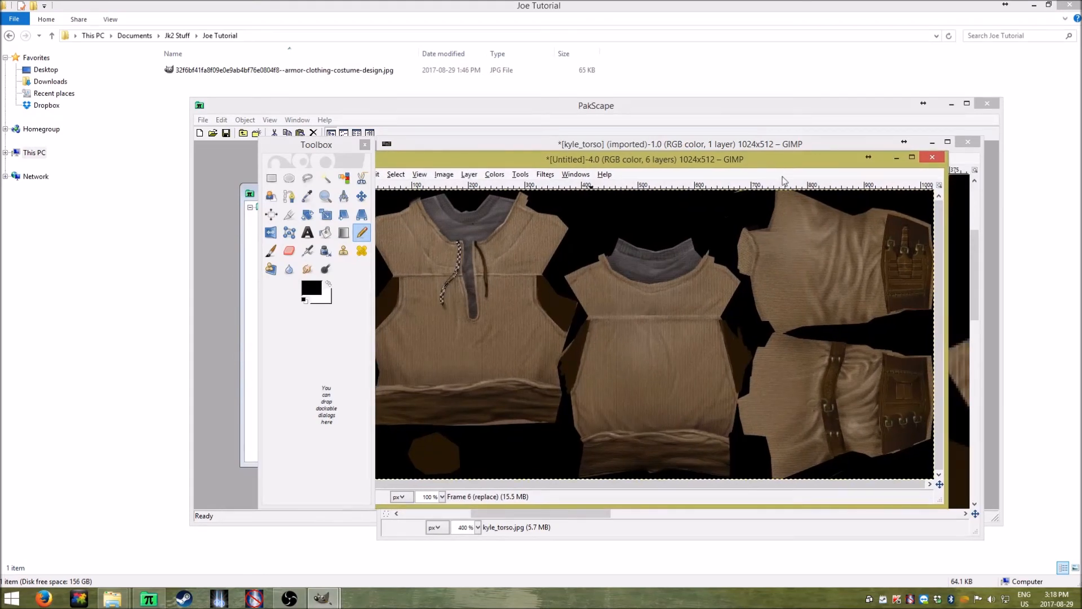
left_click(396, 174)
left_click(396, 172)
left_click_drag(336, 146, 272, 174)
left_click(385, 156)
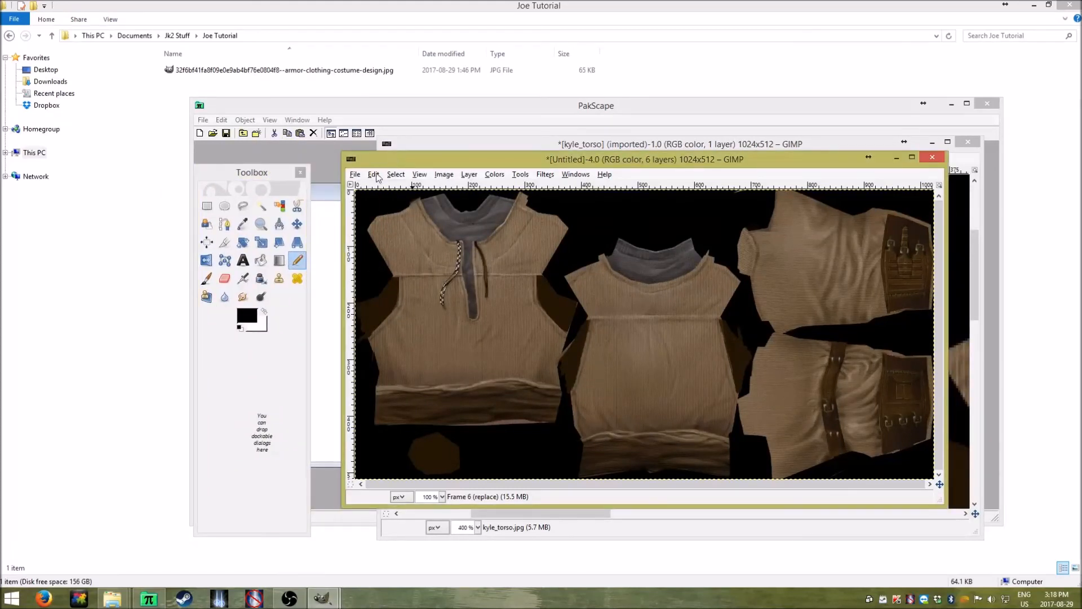
Delete the current layer of the animated image and undo the removal
left_click(373, 174)
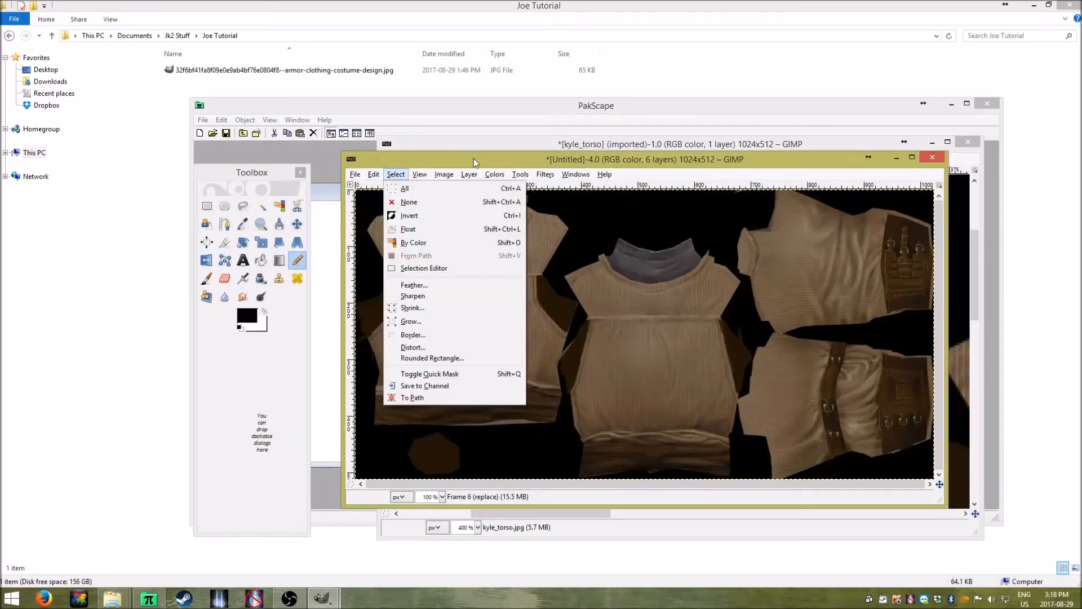
mouse_move(469, 174)
left_click(479, 259)
left_click(378, 175)
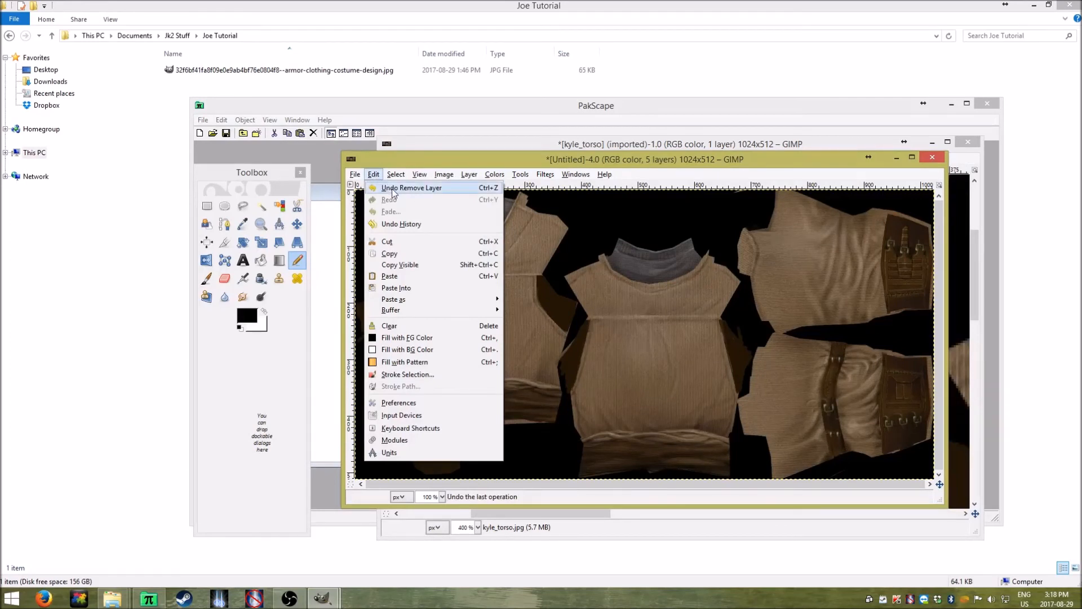
left_click(393, 191)
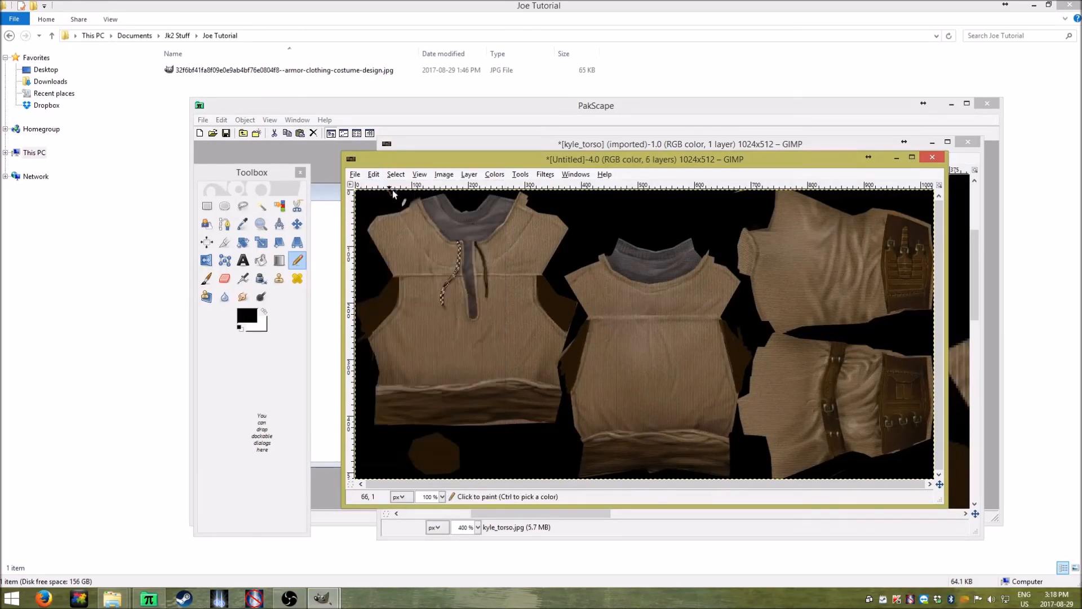
Review the animated image's Undo History and close it
left_click(372, 176)
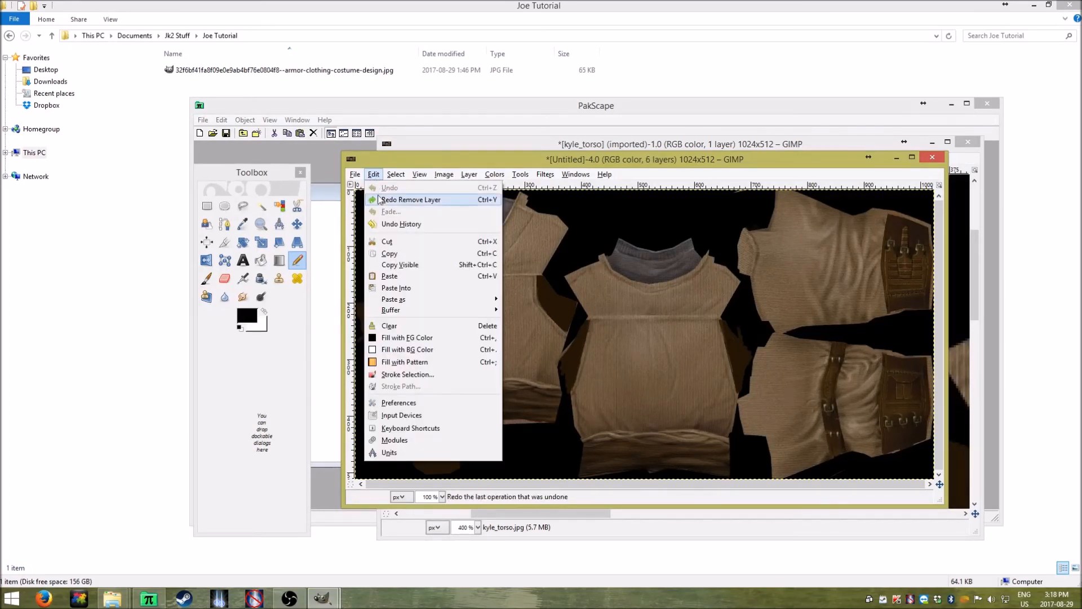
left_click(401, 224)
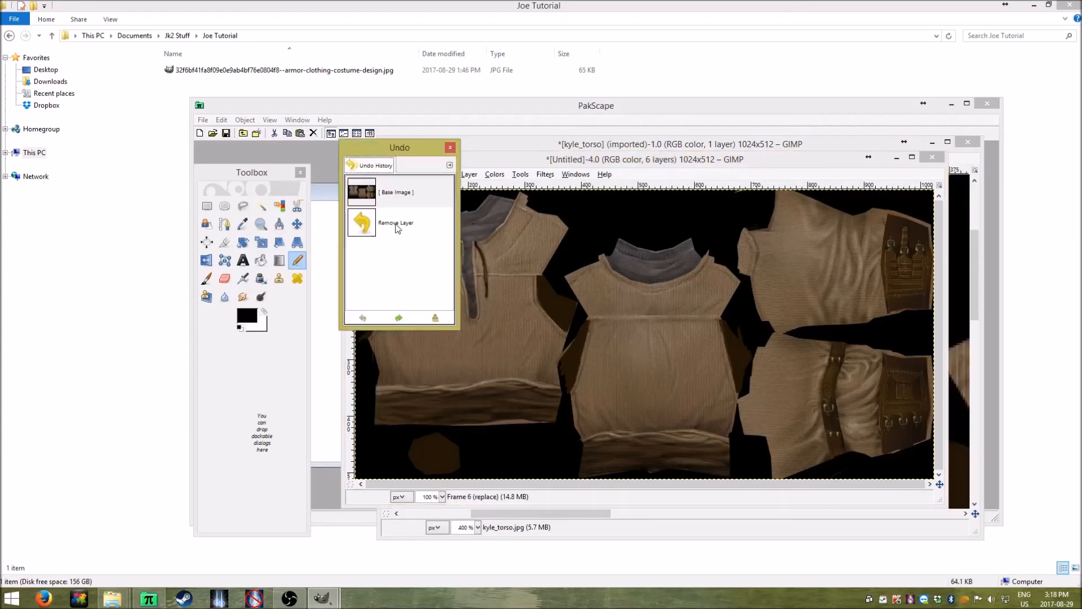
left_click(450, 147)
Close the untitled animated image and discard its changes
left_click_drag(485, 159, 452, 186)
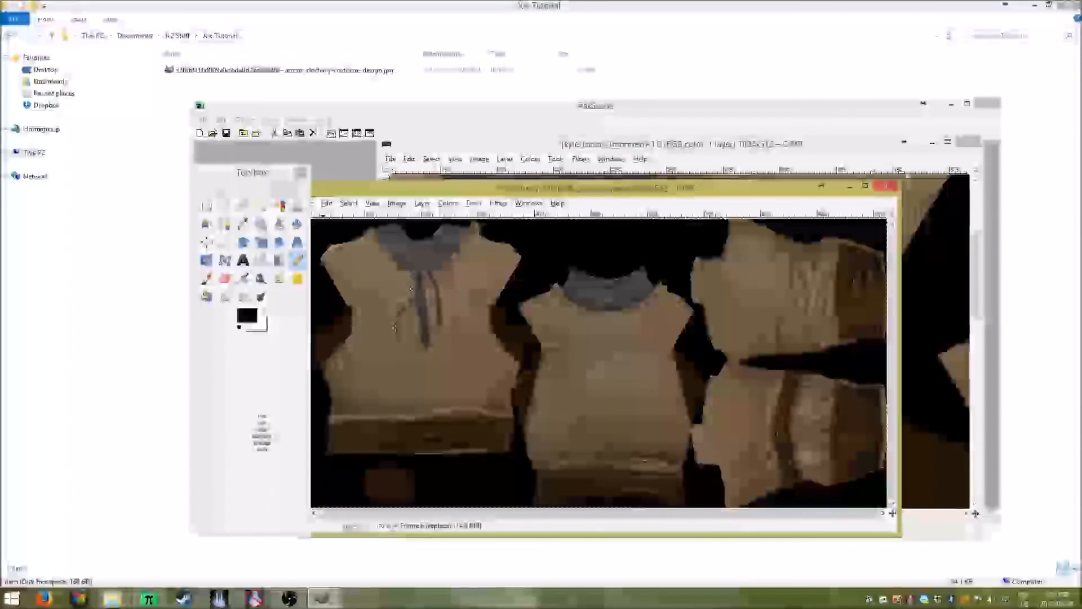
left_click(886, 186)
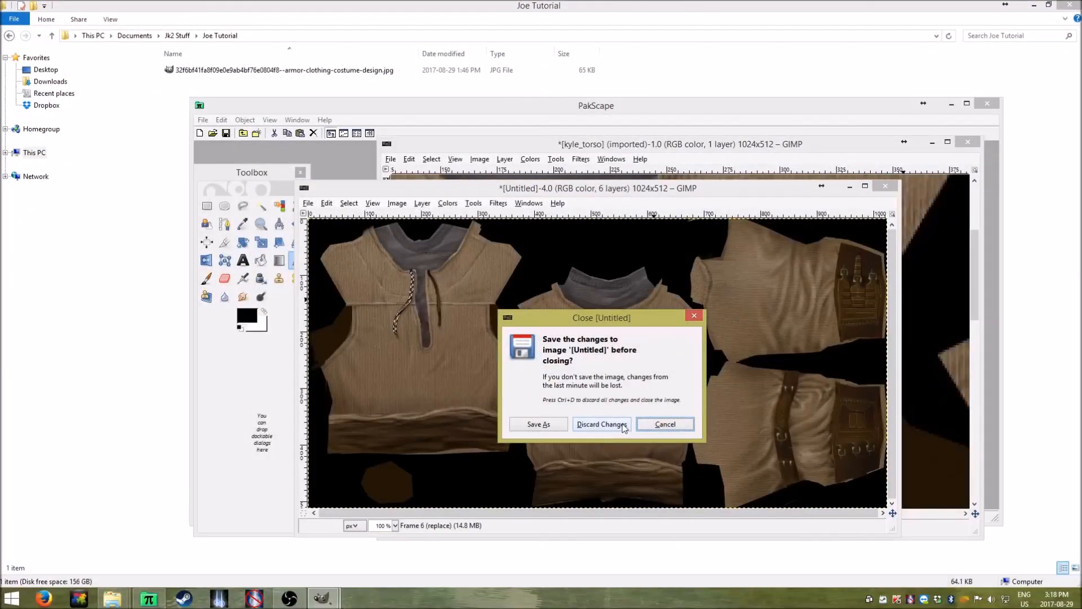
left_click(624, 425)
Examine the window-management and help commands and the Python-Fu and Script-Fu options available for the kyle_torso image
left_click_drag(540, 144, 496, 139)
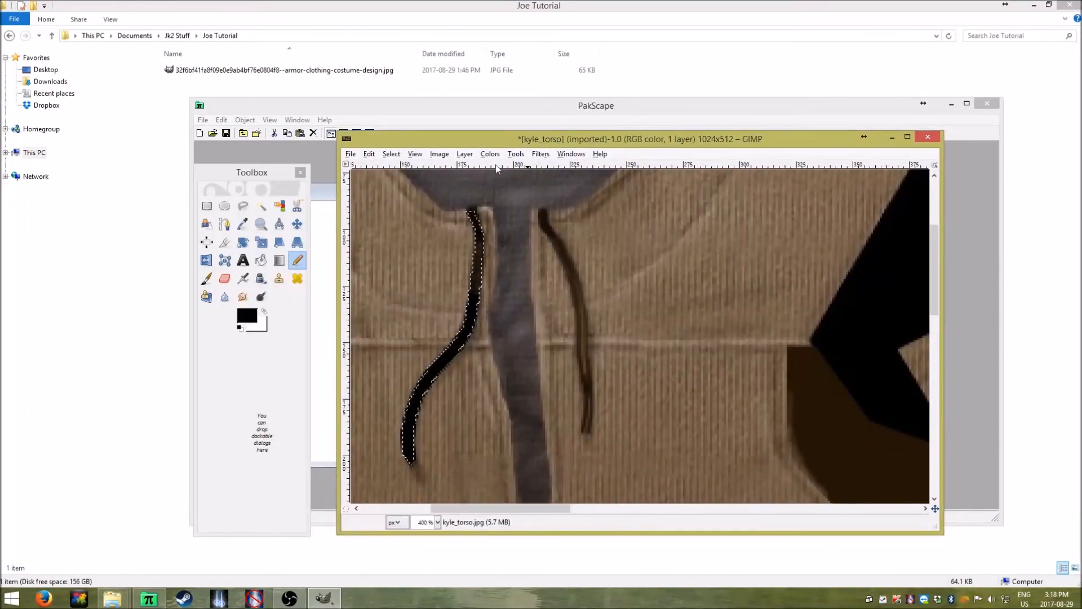
left_click(539, 154)
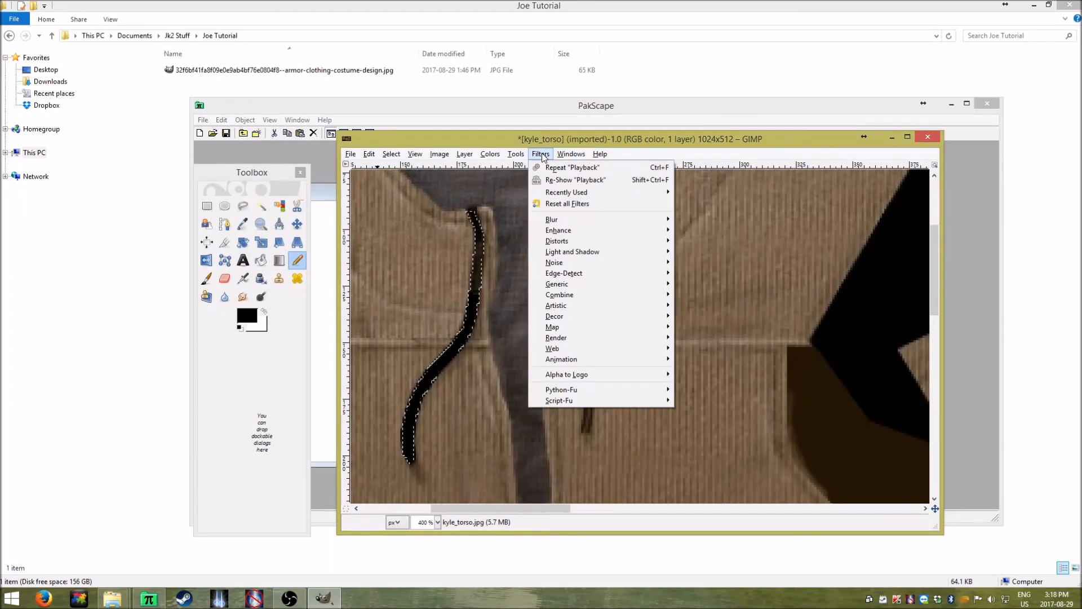
mouse_move(562, 158)
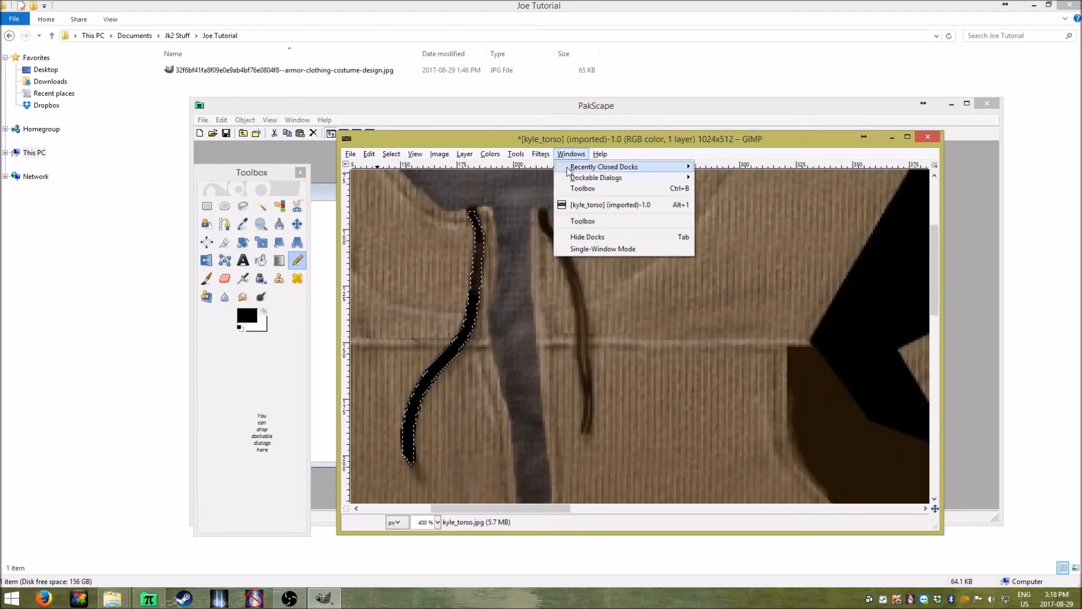
mouse_move(586, 181)
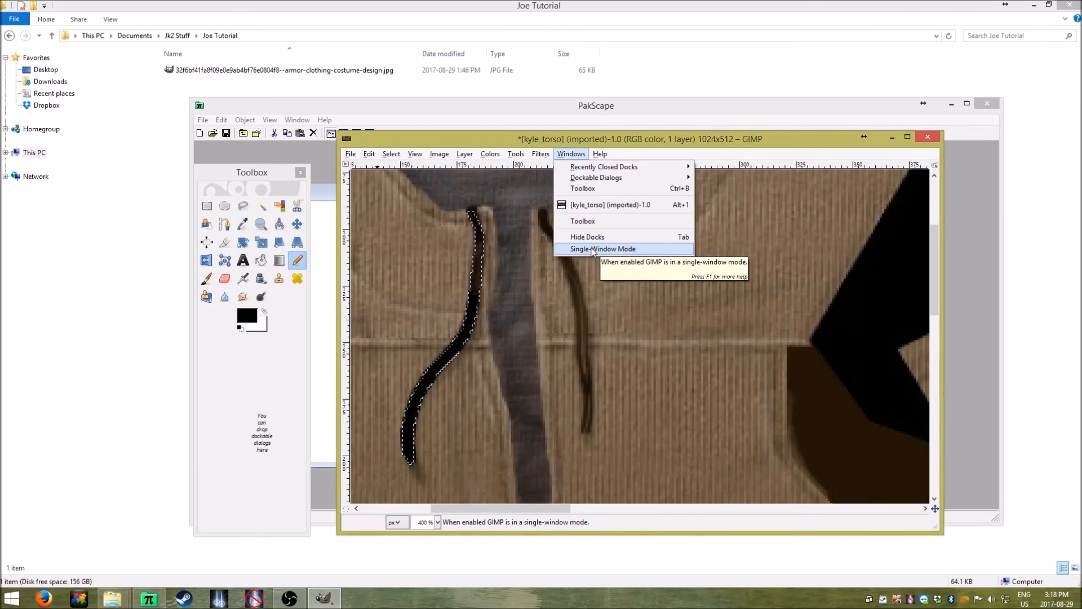
mouse_move(608, 160)
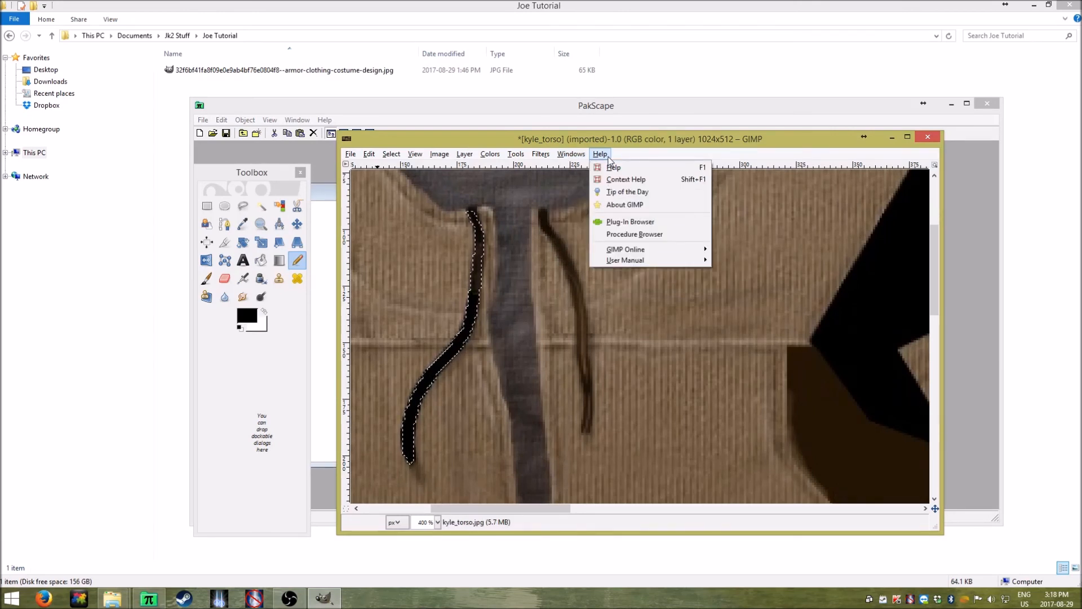
mouse_move(545, 153)
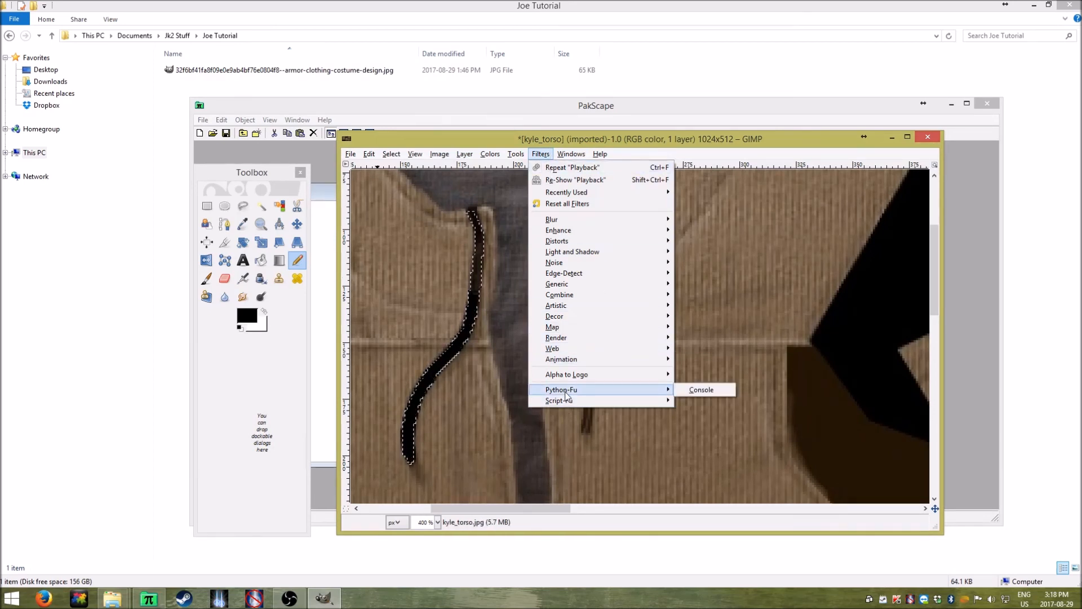
mouse_move(564, 401)
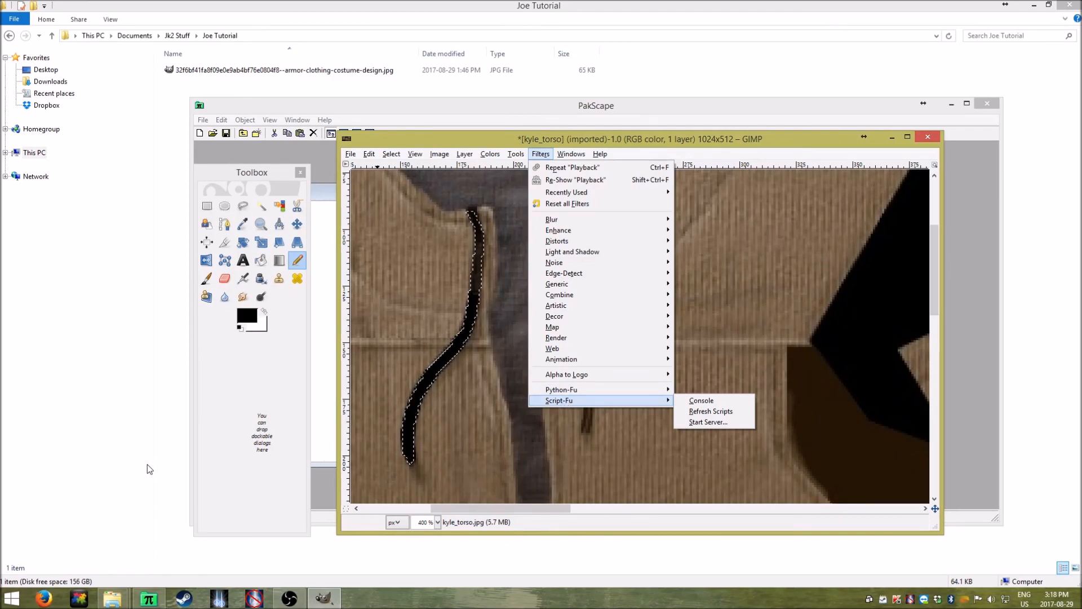
left_click(499, 140)
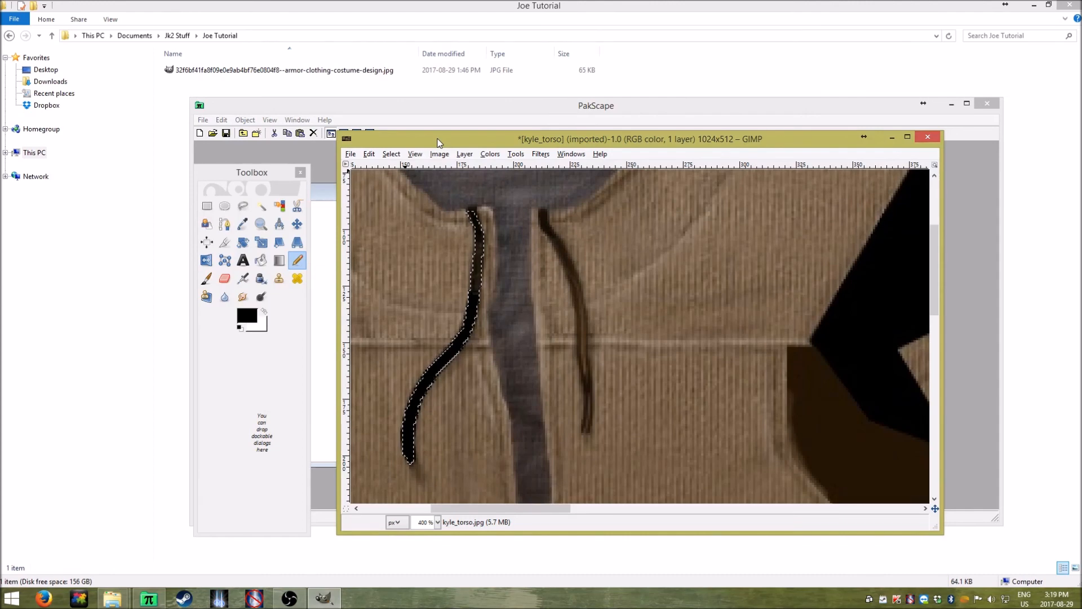
Inspect the shoulder and collar area of the kyle_torso texture and set the zoom to 100%
left_click_drag(544, 507, 481, 506)
scroll(559, 394, "up", 5)
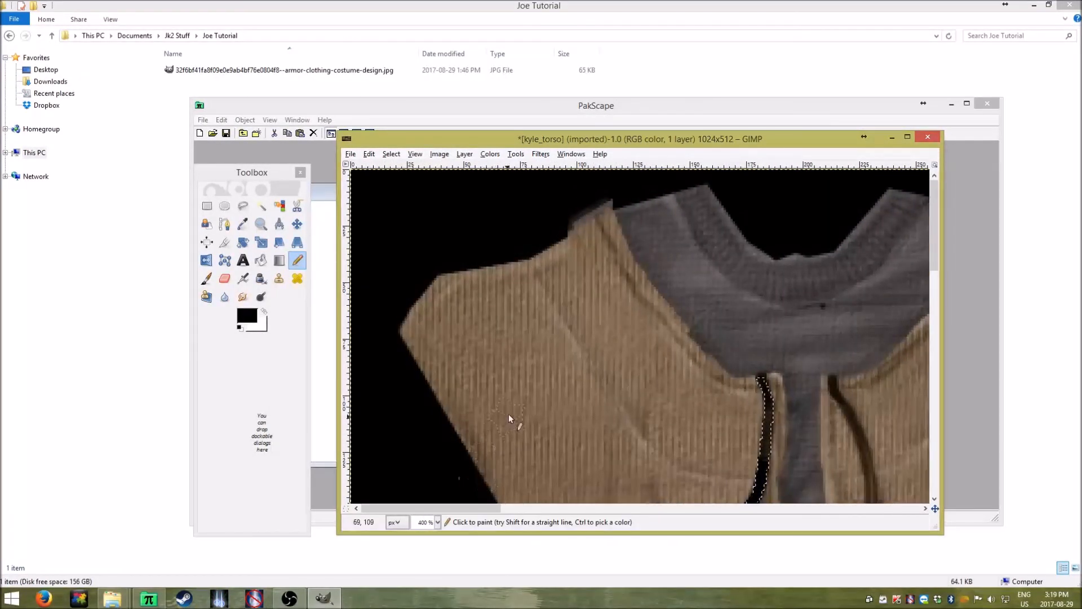
scroll(496, 428, "down", 3)
scroll(494, 326, "down", 2)
scroll(502, 350, "up", 5)
left_click(437, 522)
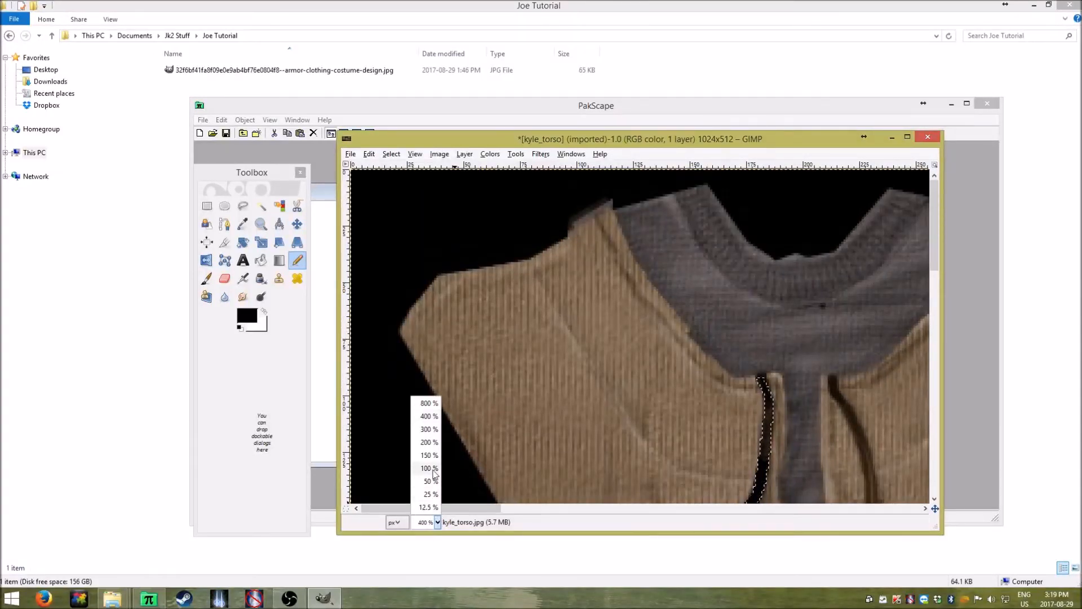
left_click(429, 468)
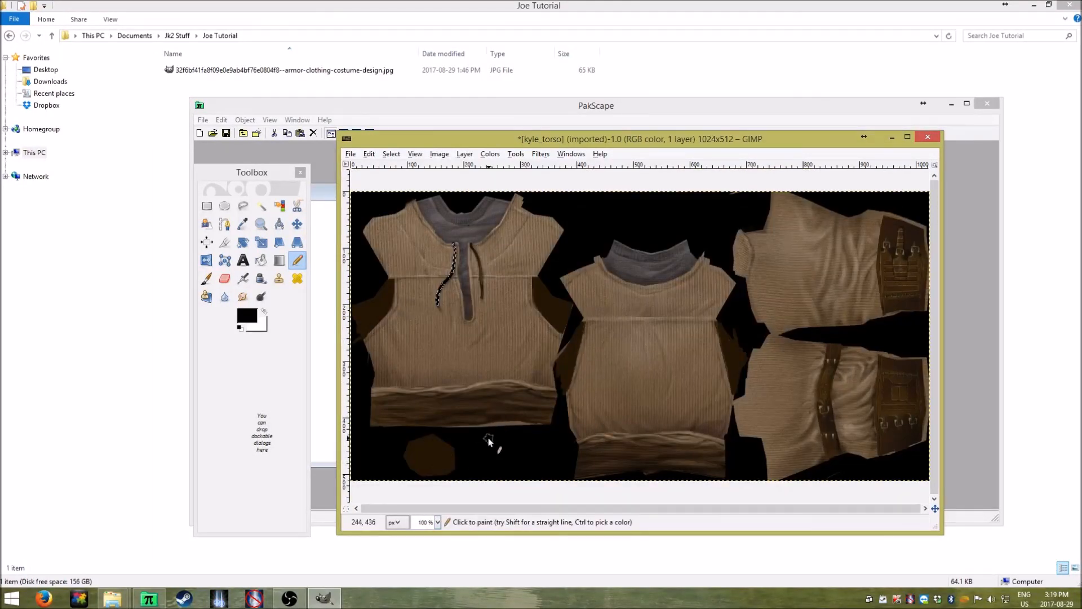